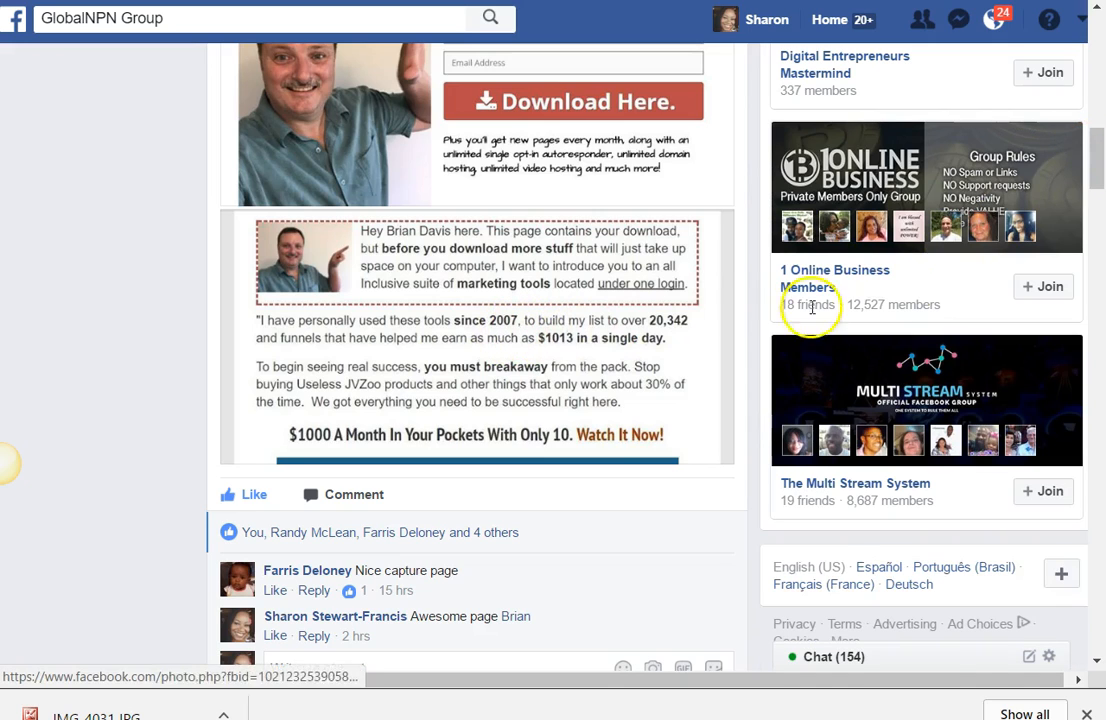
Step: Examine the example capture page and thank-you page images in the GlobalNPN group post
mouse_move(1097, 160)
mouse_down()
mouse_move(1094, 128)
mouse_move(1096, 168)
mouse_move(1101, 148)
mouse_up()
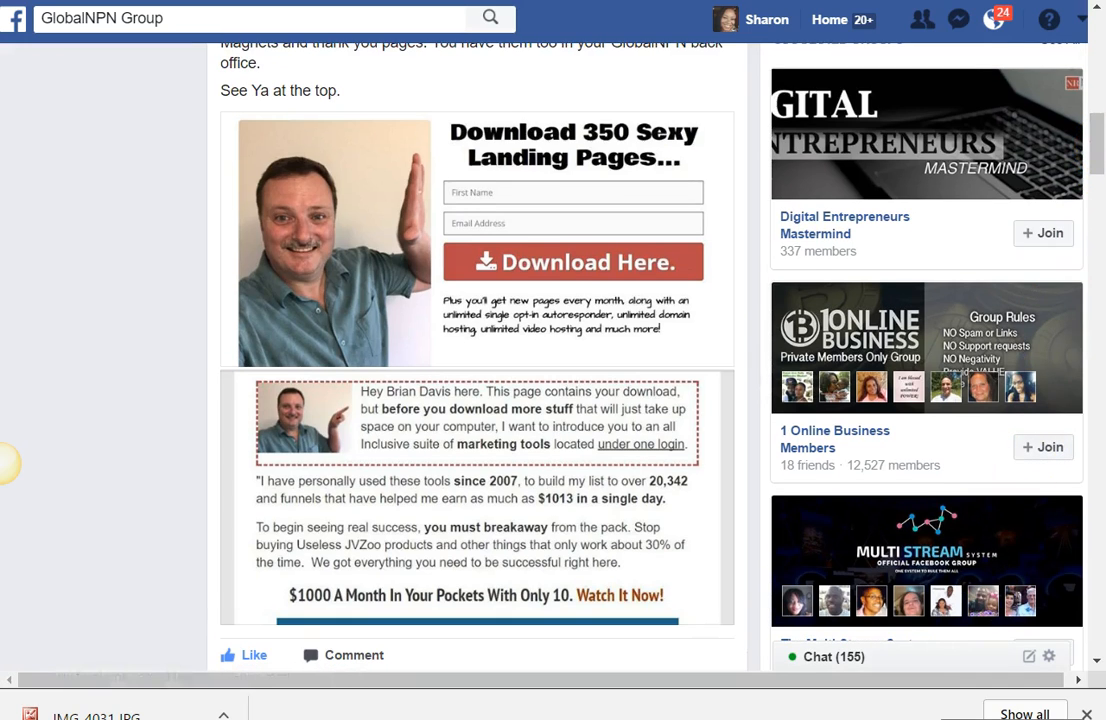
drag(1102, 148, 1104, 166)
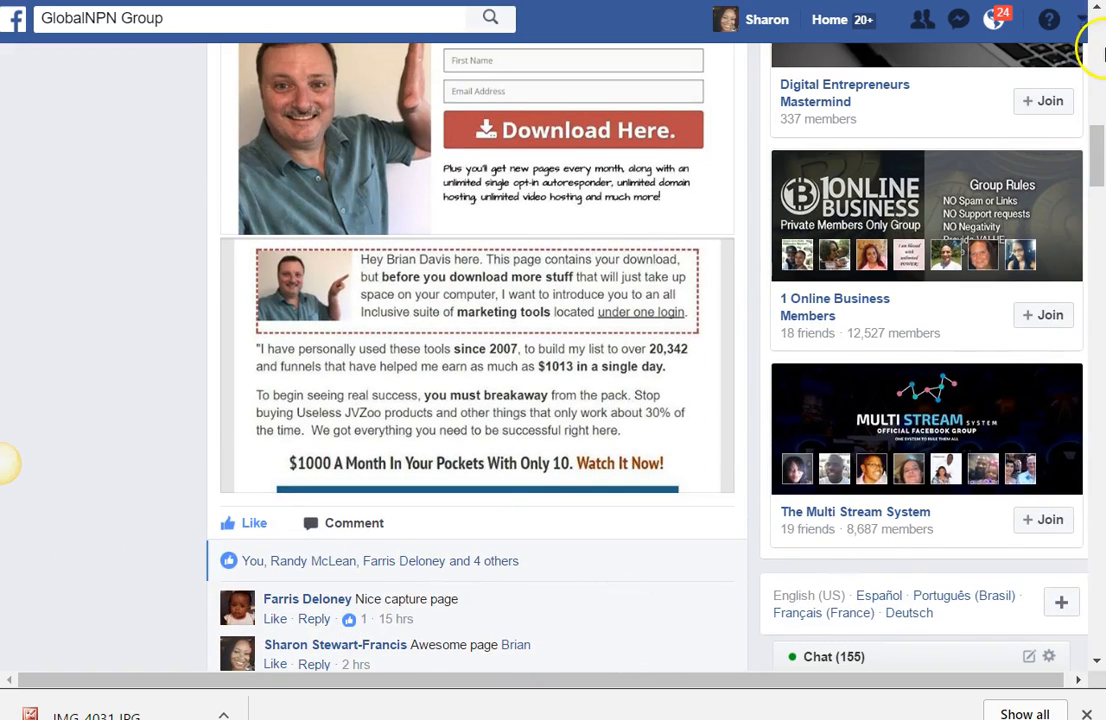
drag(1100, 170, 1097, 136)
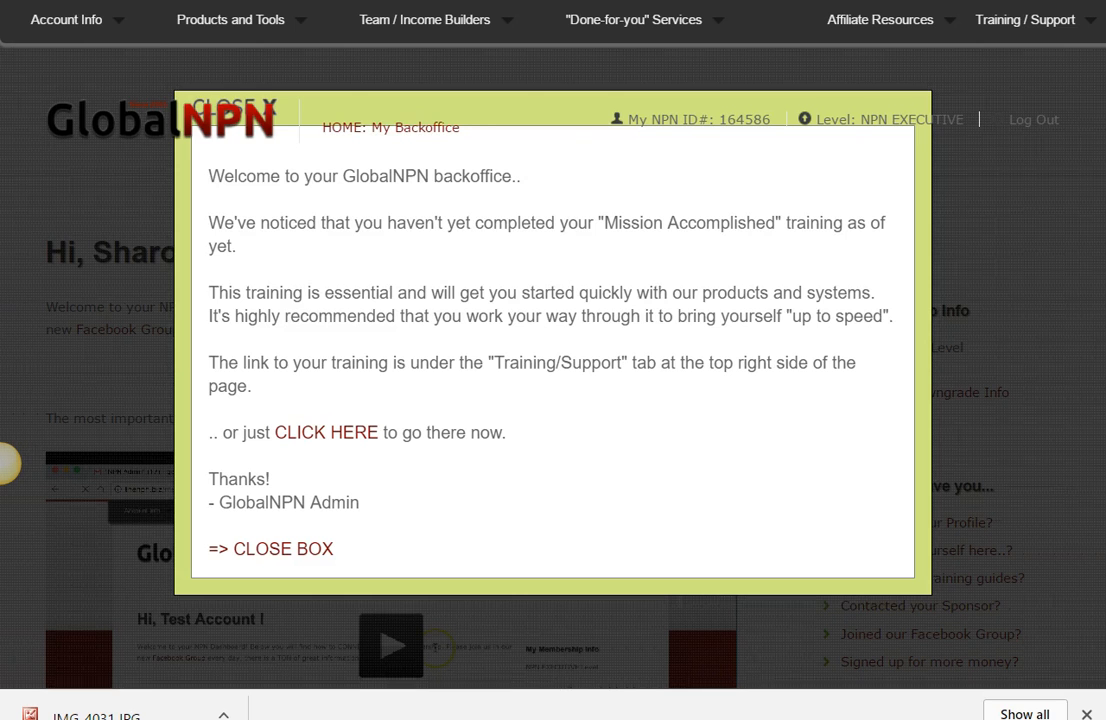
Step: Switch to the GlobalNPN back office, open Bonus Downloads and examine the contents of the Executive Download Package
click(301, 556)
mouse_move(425, 35)
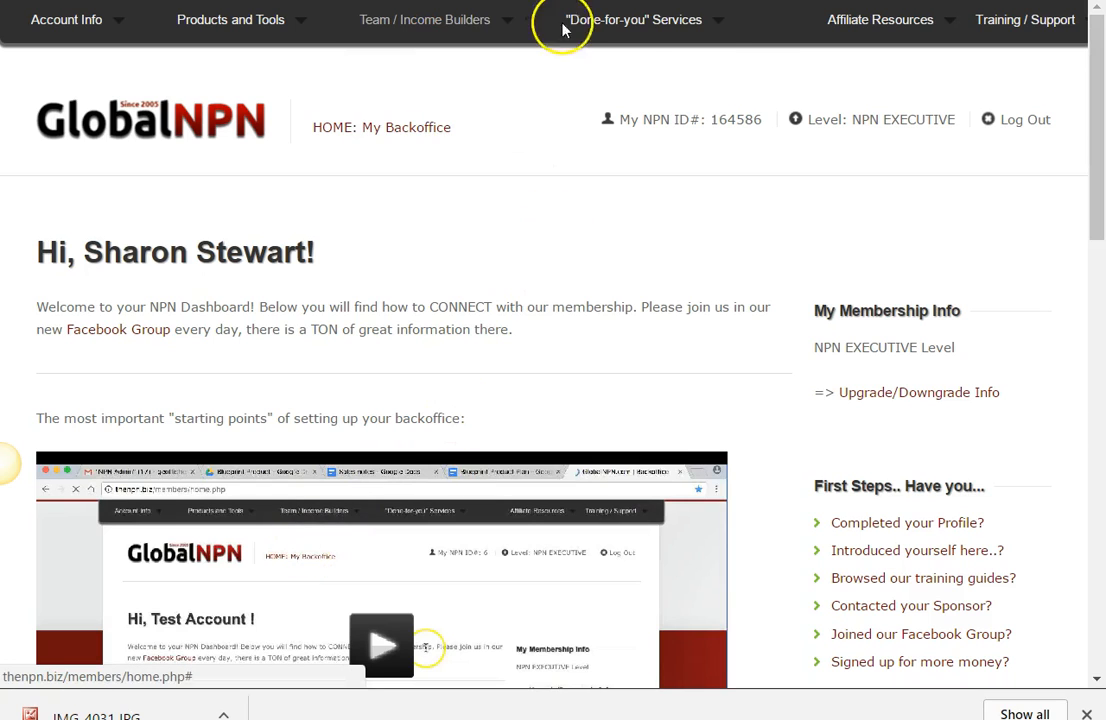
mouse_move(916, 32)
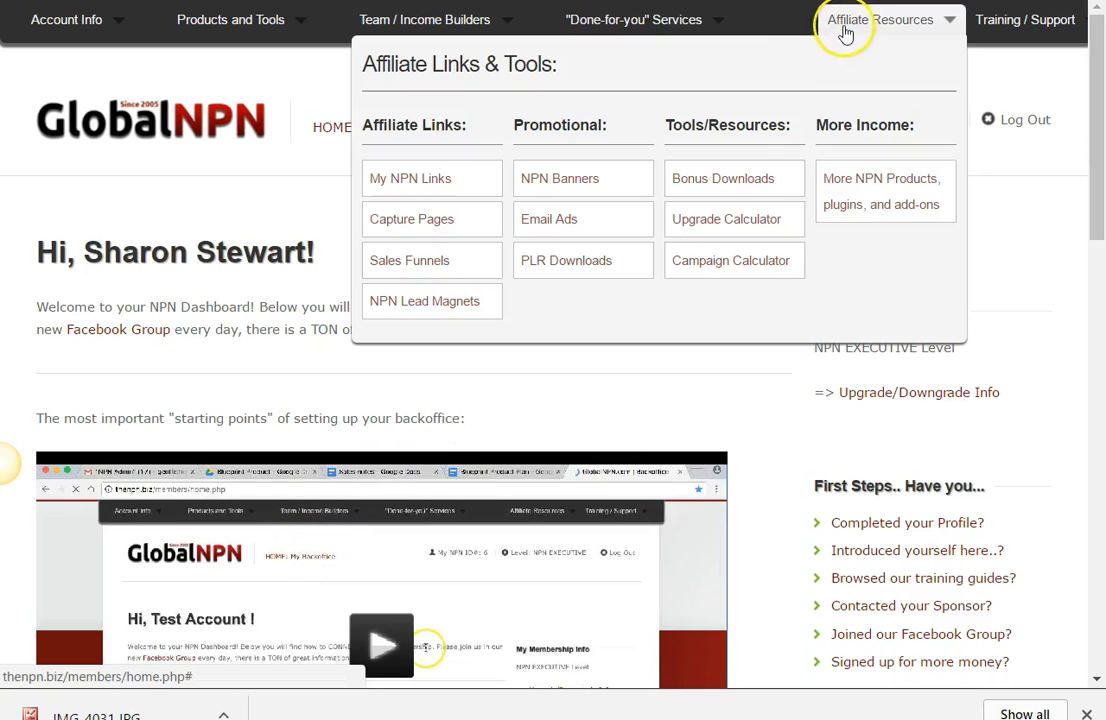
click(752, 180)
scroll(54, 160, down, 3)
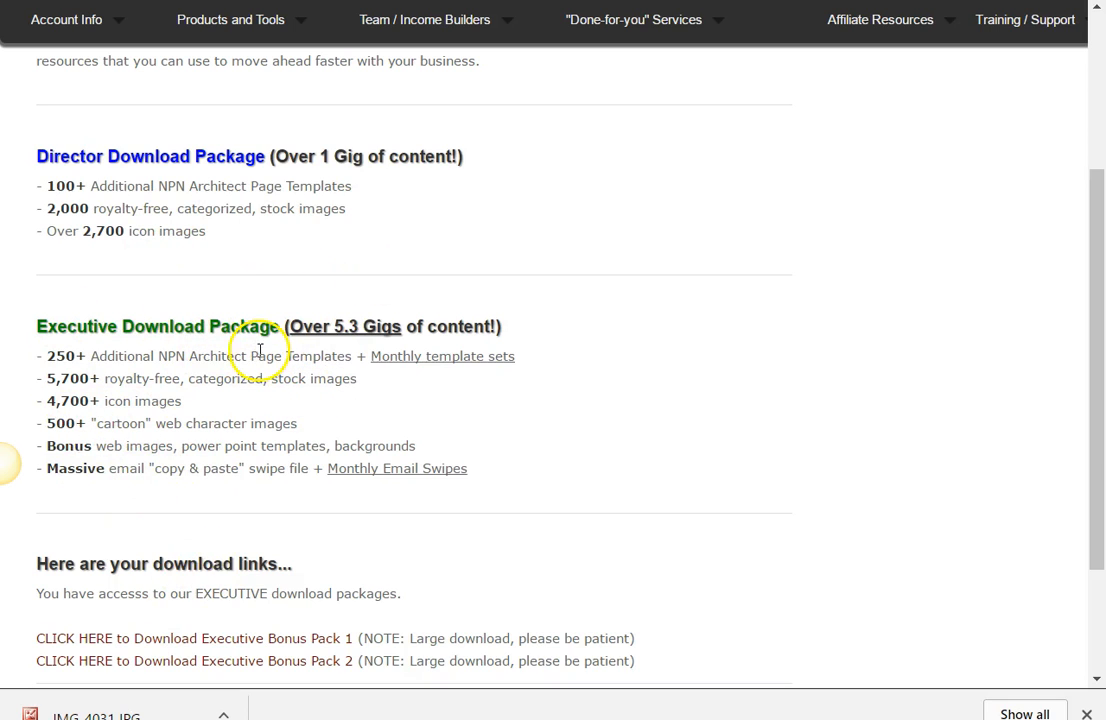
Step: Compare the finished download landing page with the example page in the Facebook group post
click(460, 469)
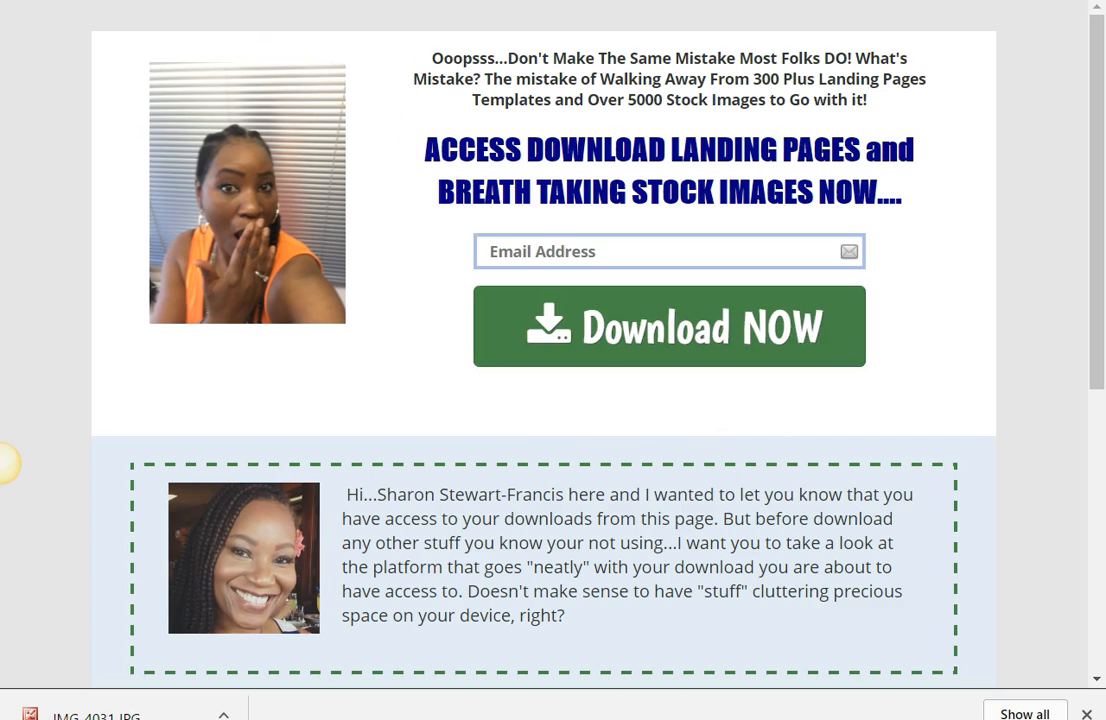
key(ctrl+Tab)
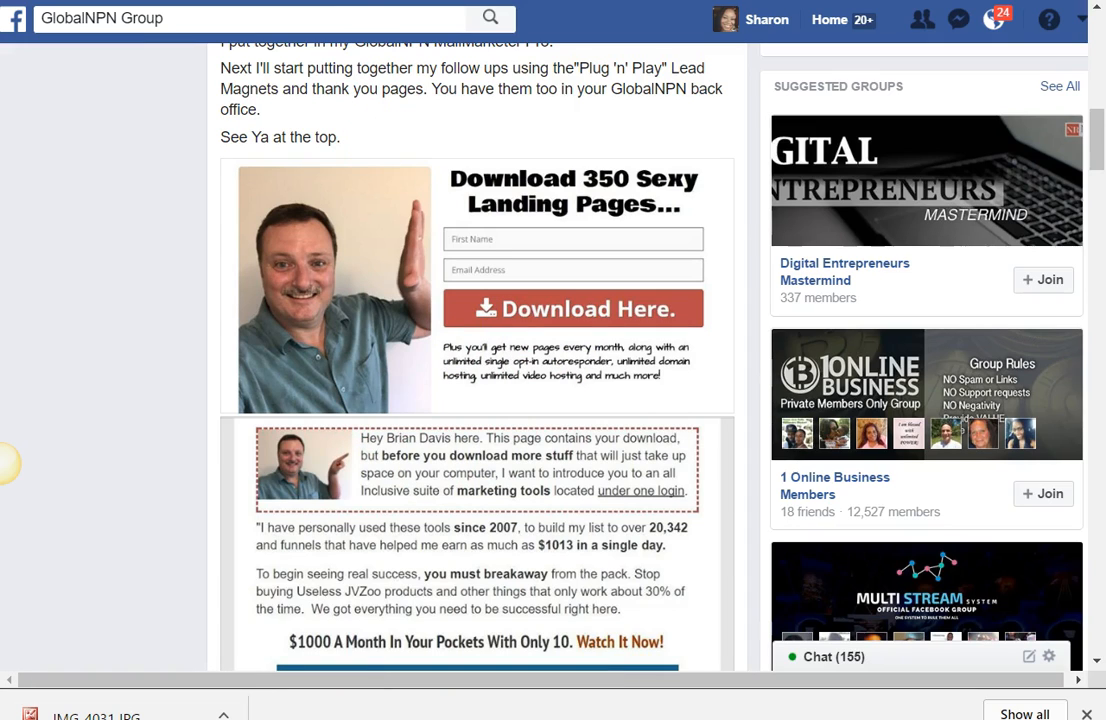
key(ctrl+Tab)
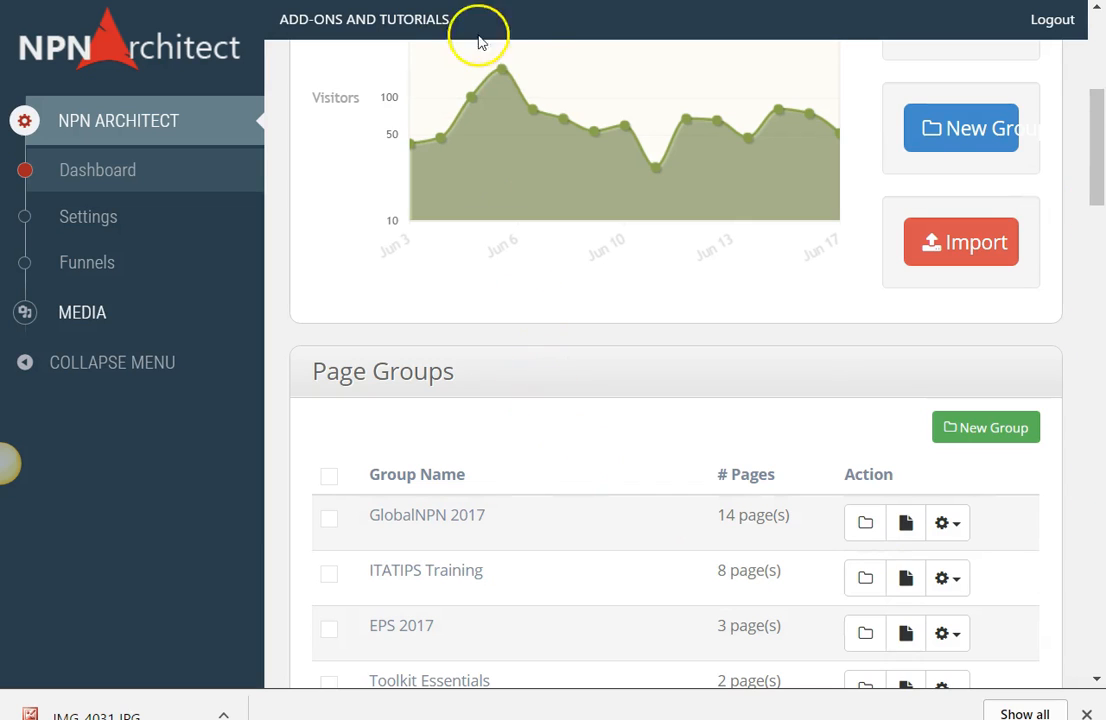
Step: Open the NPN Architect page builder from the GlobalNPN back office and create an ungrouped landing page from scratch
key(ctrl+Tab)
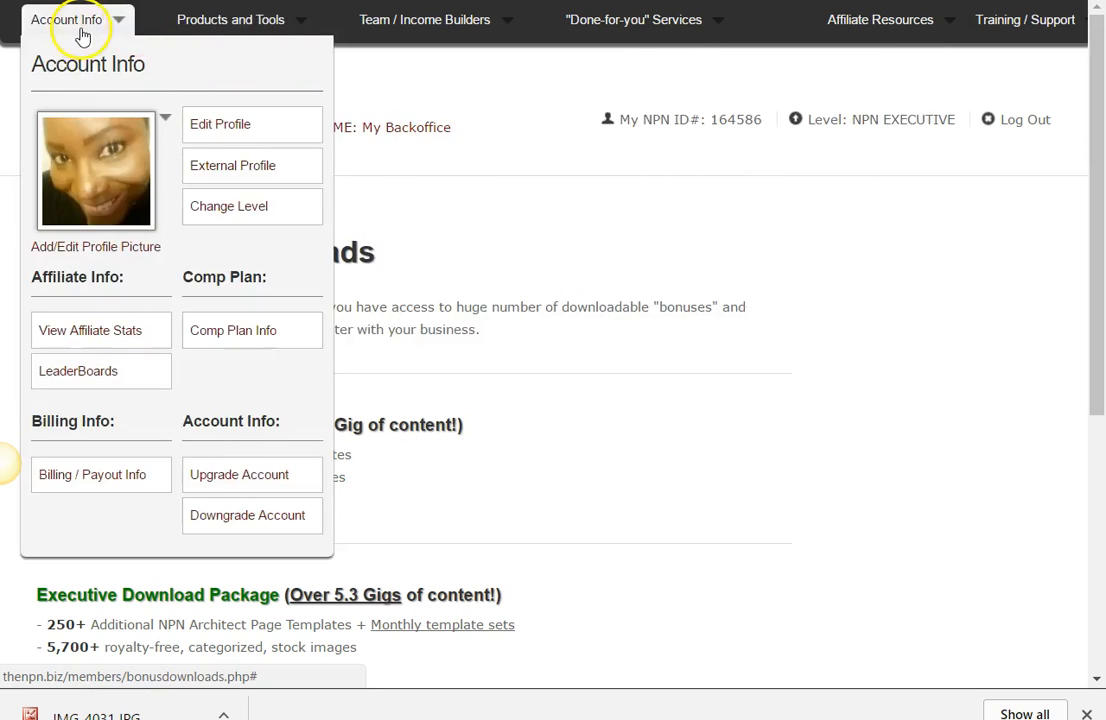
mouse_move(235, 20)
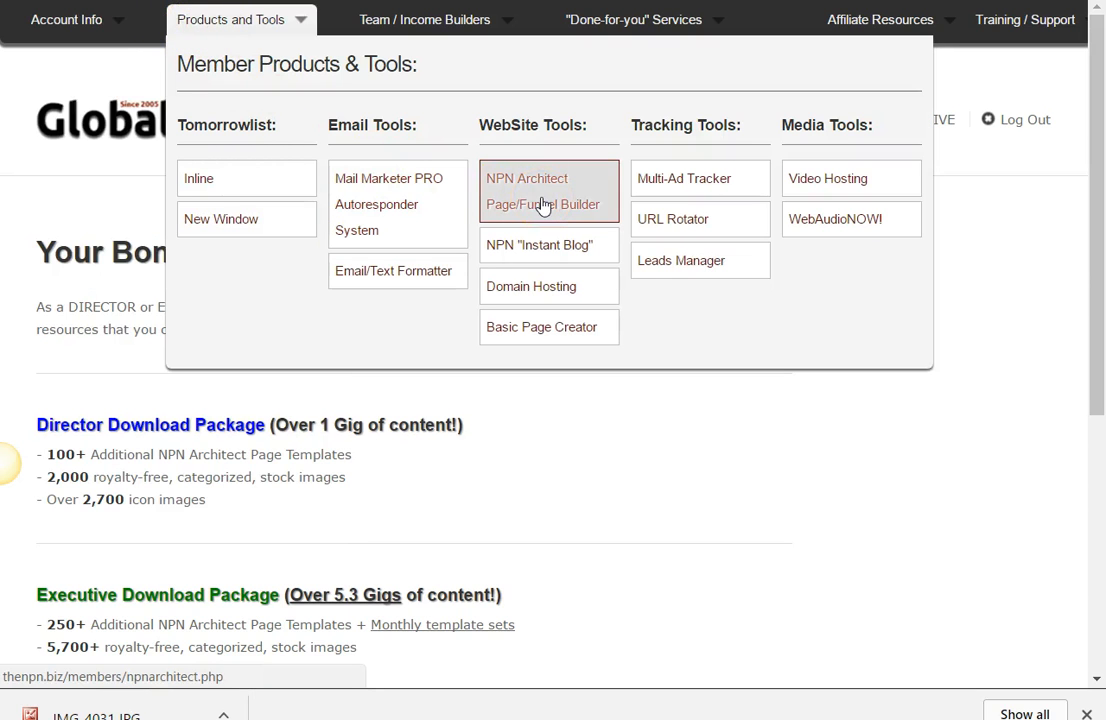
click(542, 204)
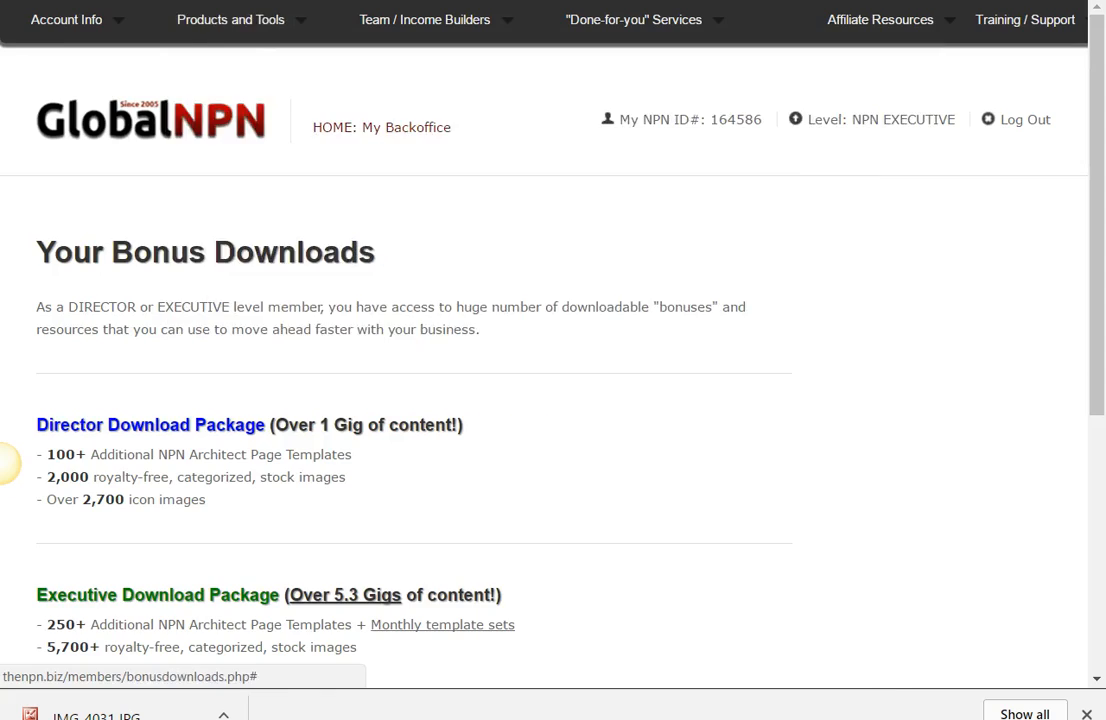
drag(1088, 168, 983, 422)
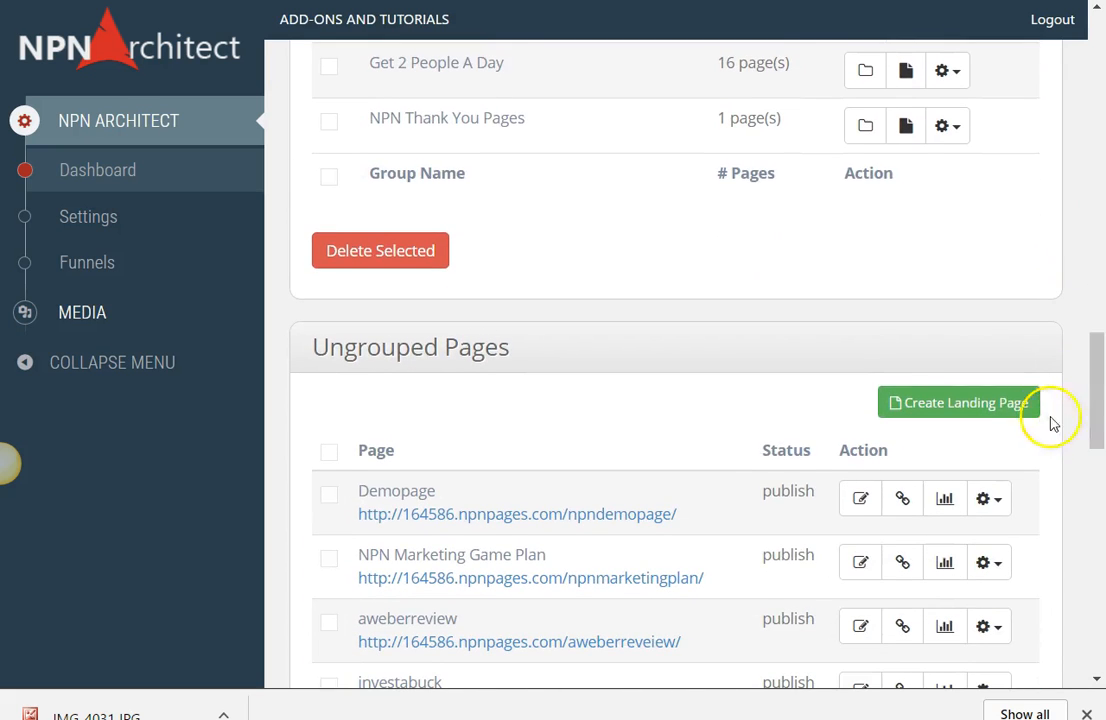
click(975, 412)
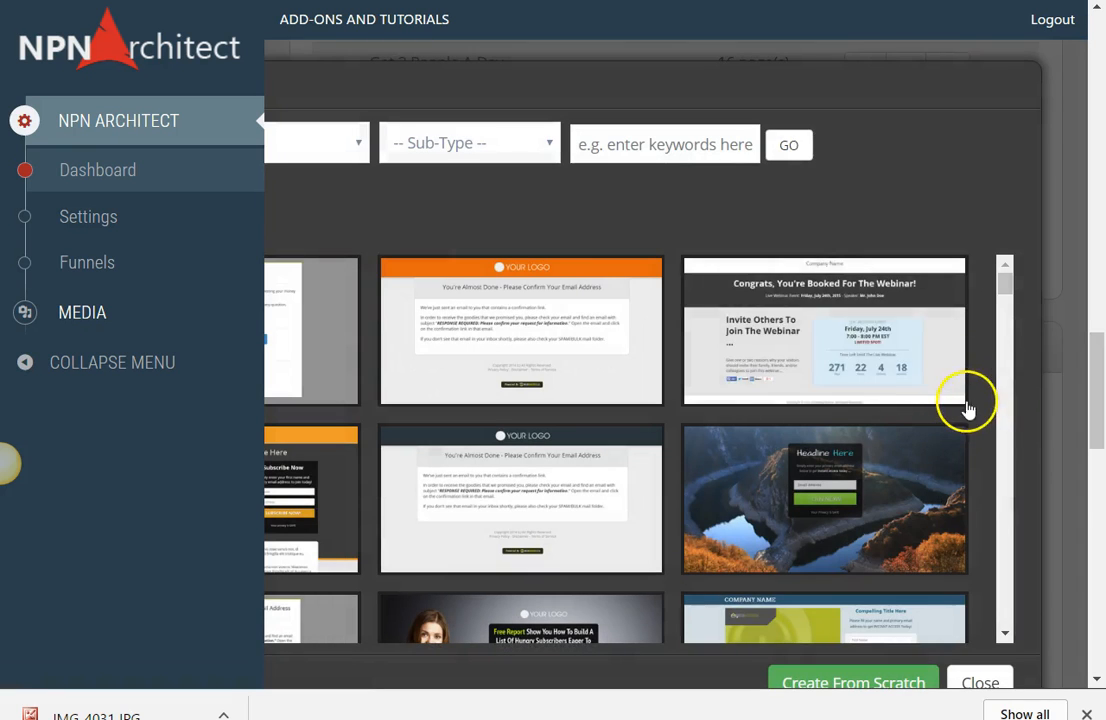
click(867, 680)
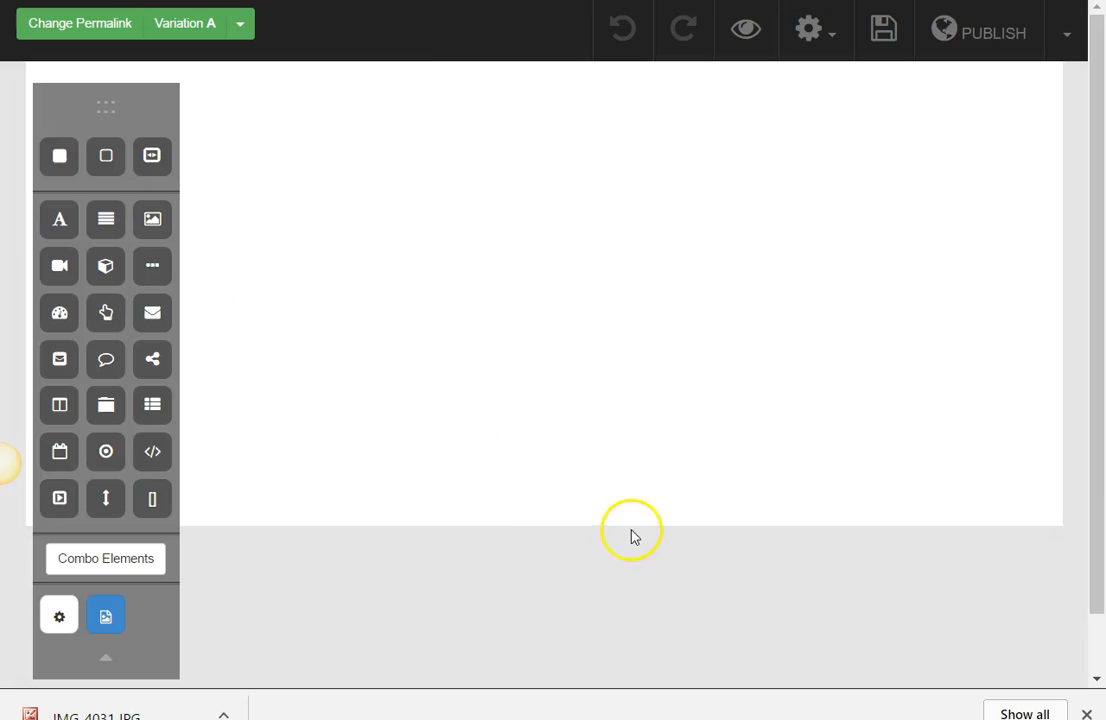
Step: Give the blank page section a solid border 1 px thick in colour #cccccc
click(701, 523)
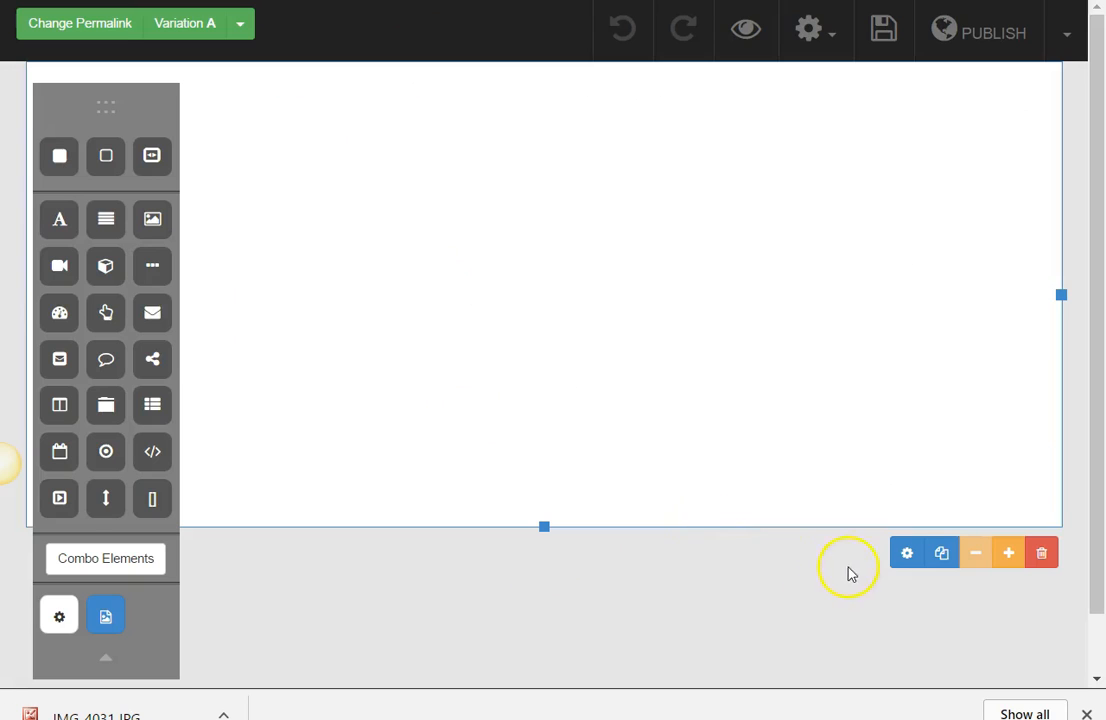
click(907, 555)
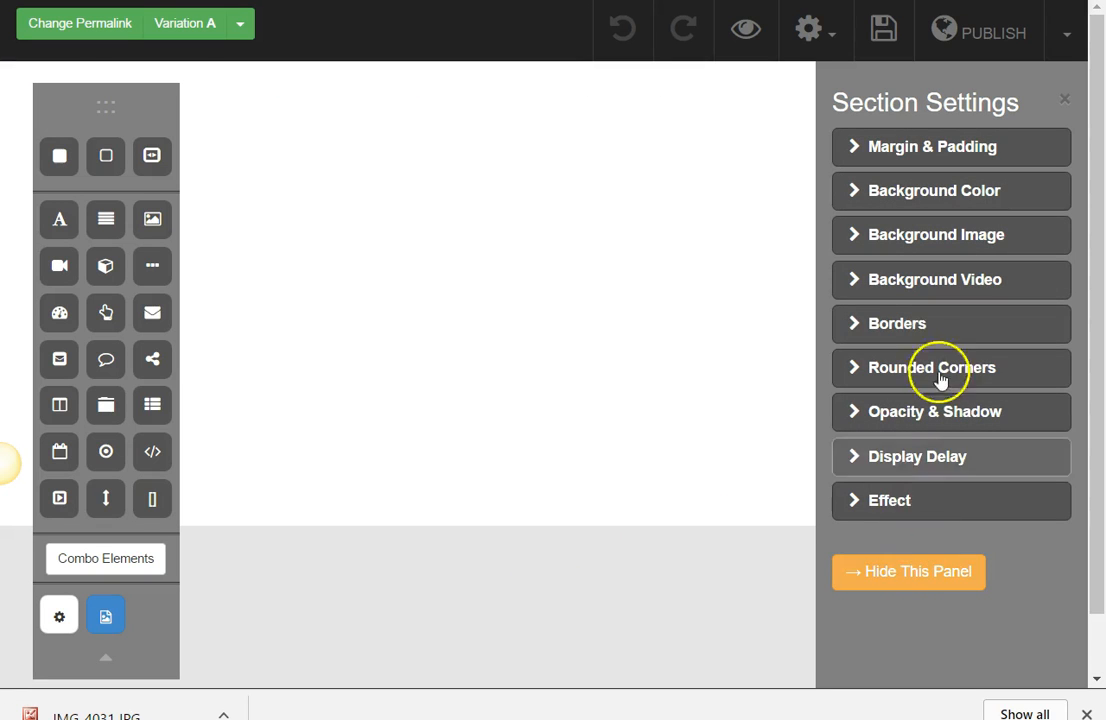
click(935, 341)
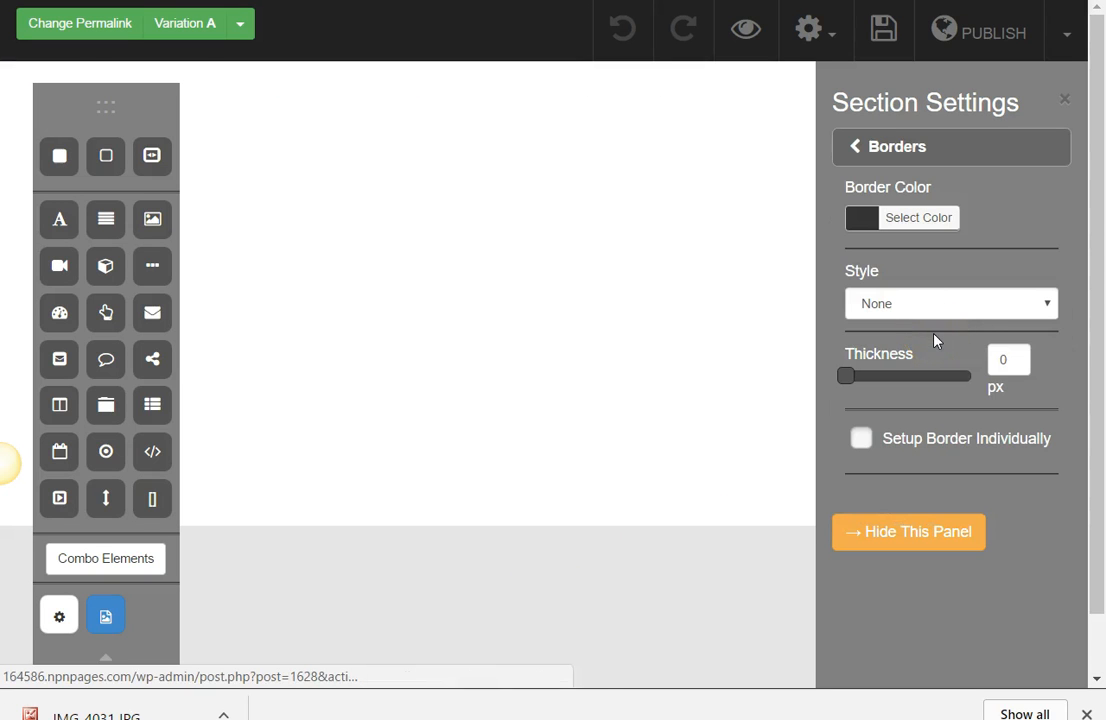
click(1032, 302)
click(1004, 346)
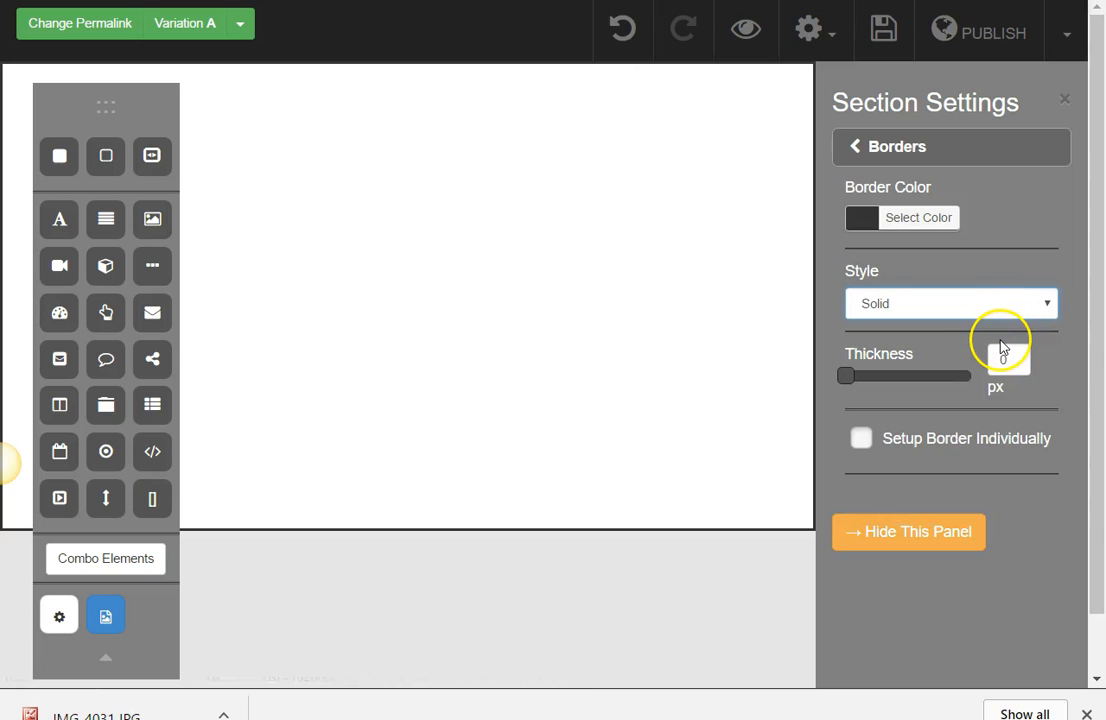
drag(848, 375, 828, 377)
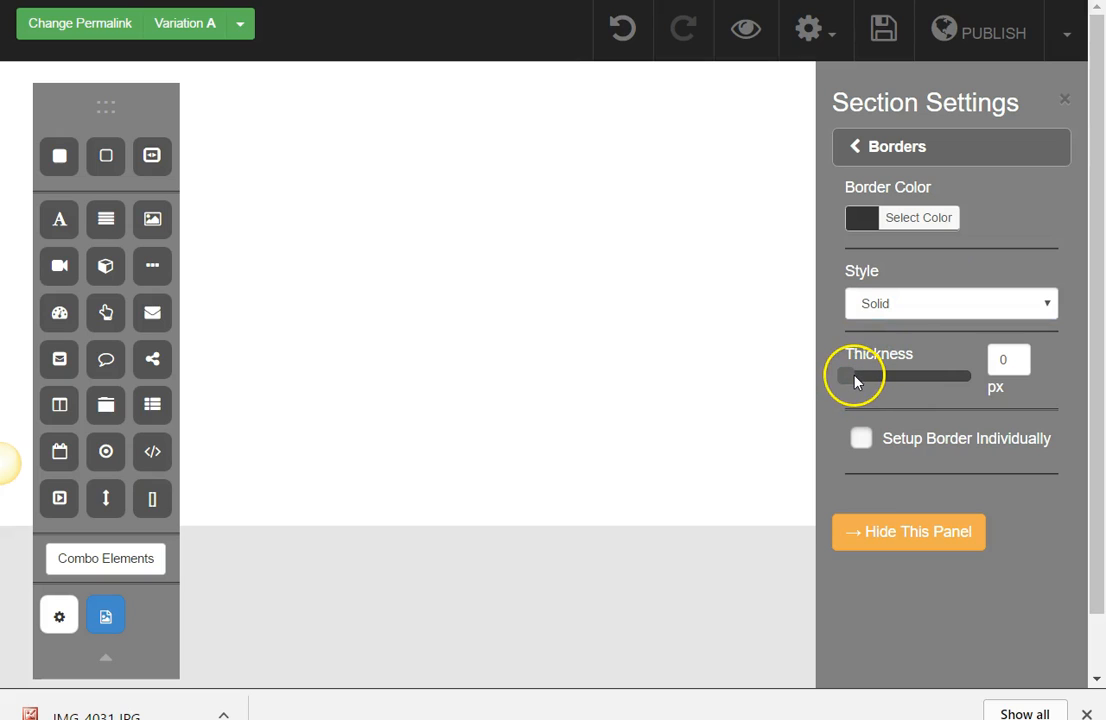
drag(850, 382, 865, 385)
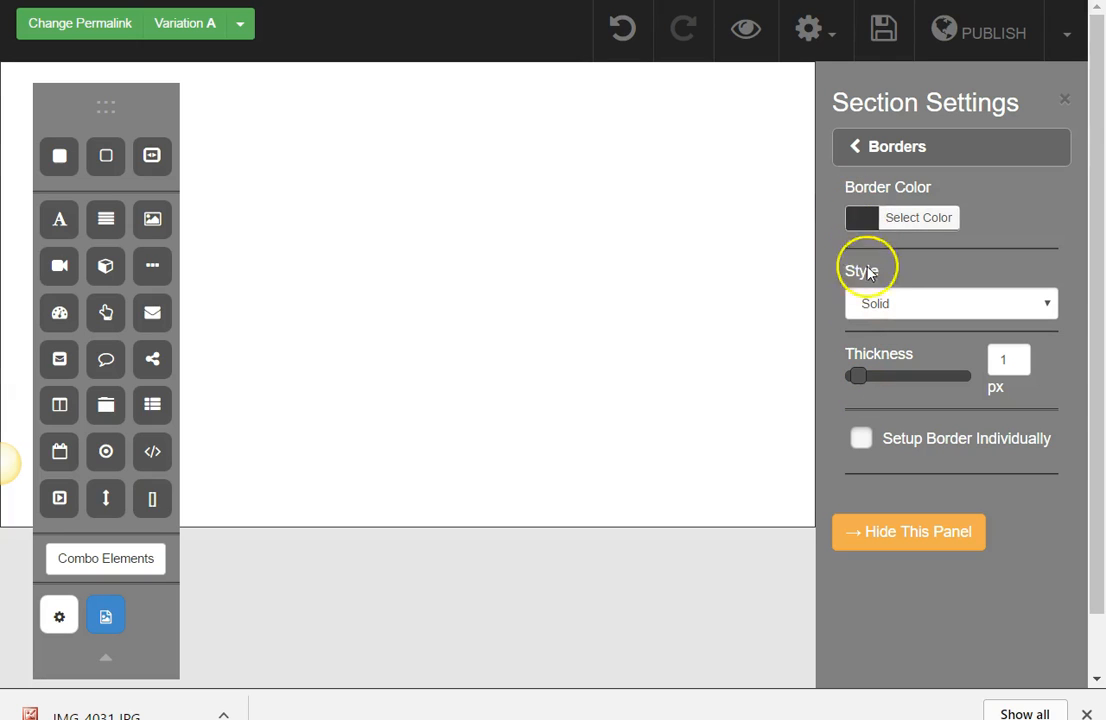
click(864, 220)
click(971, 459)
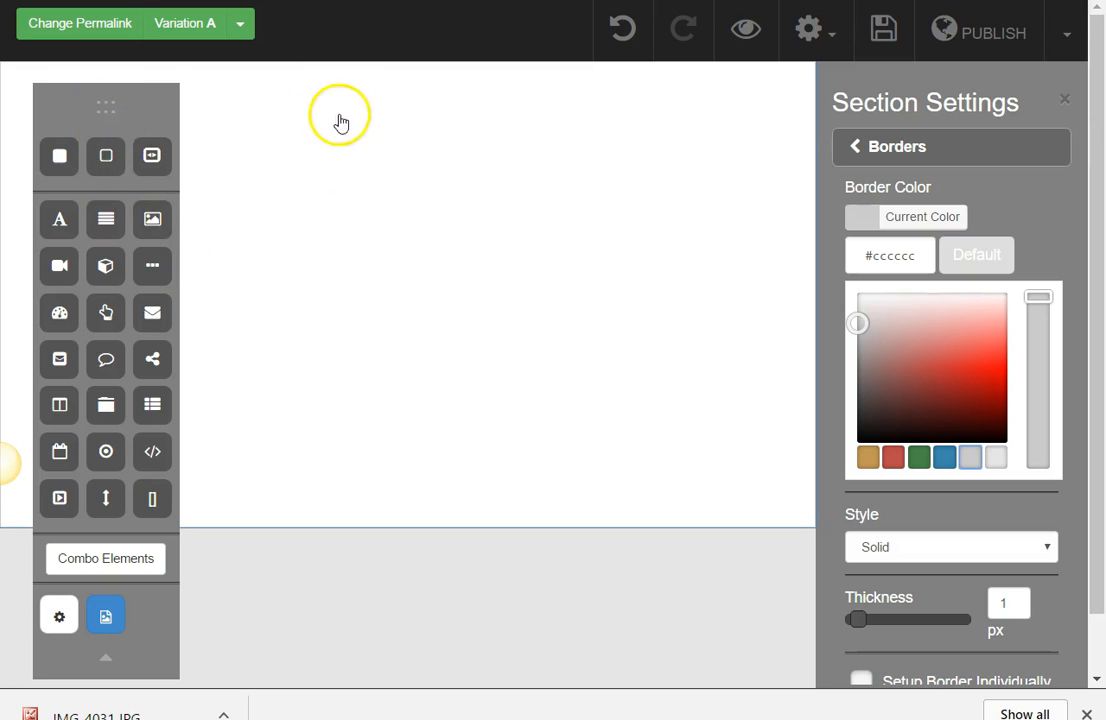
Step: Add a two-column element at the top of the section and narrow its first column
drag(80, 103, 843, 112)
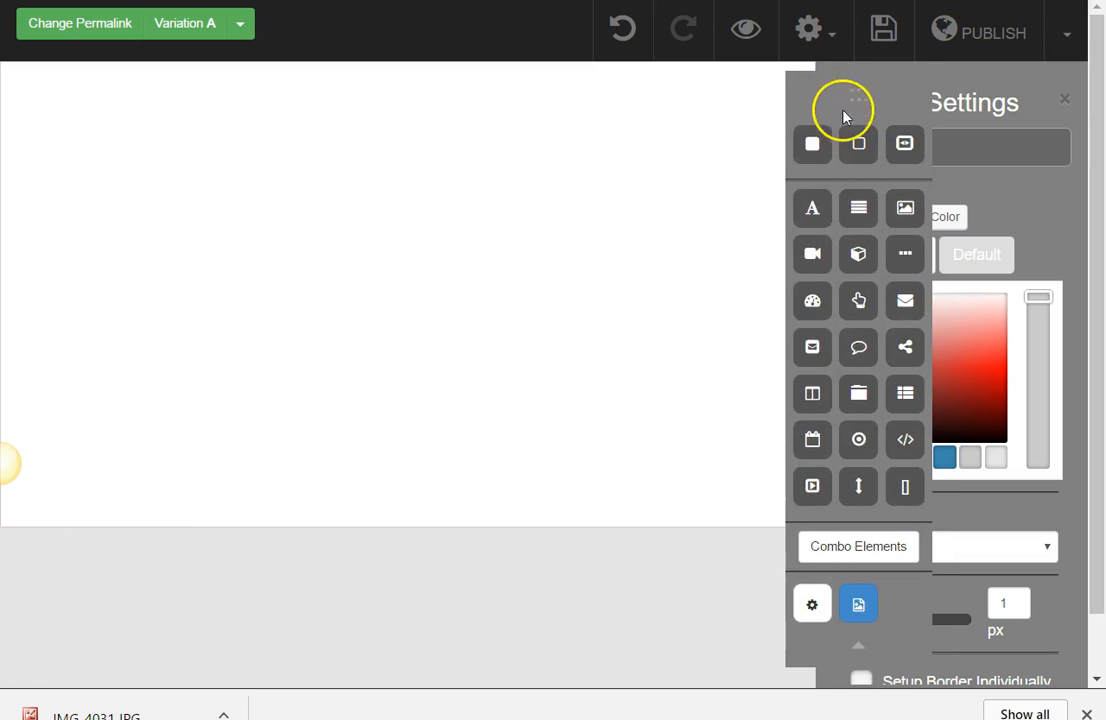
drag(825, 398, 320, 140)
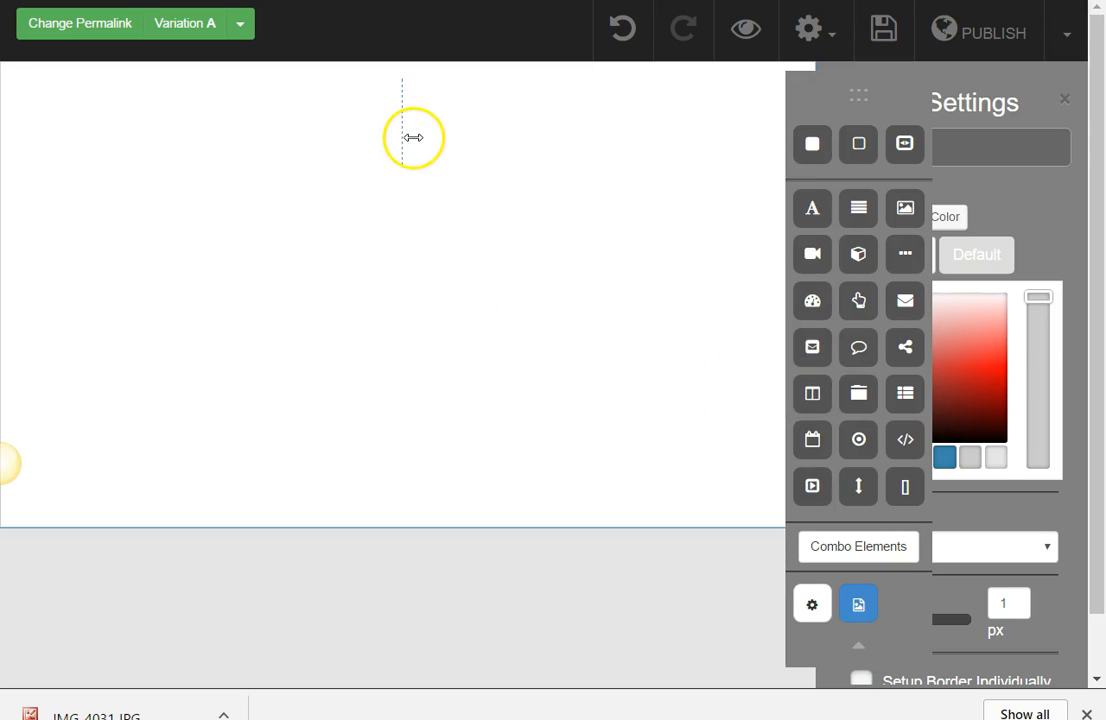
drag(407, 137, 169, 135)
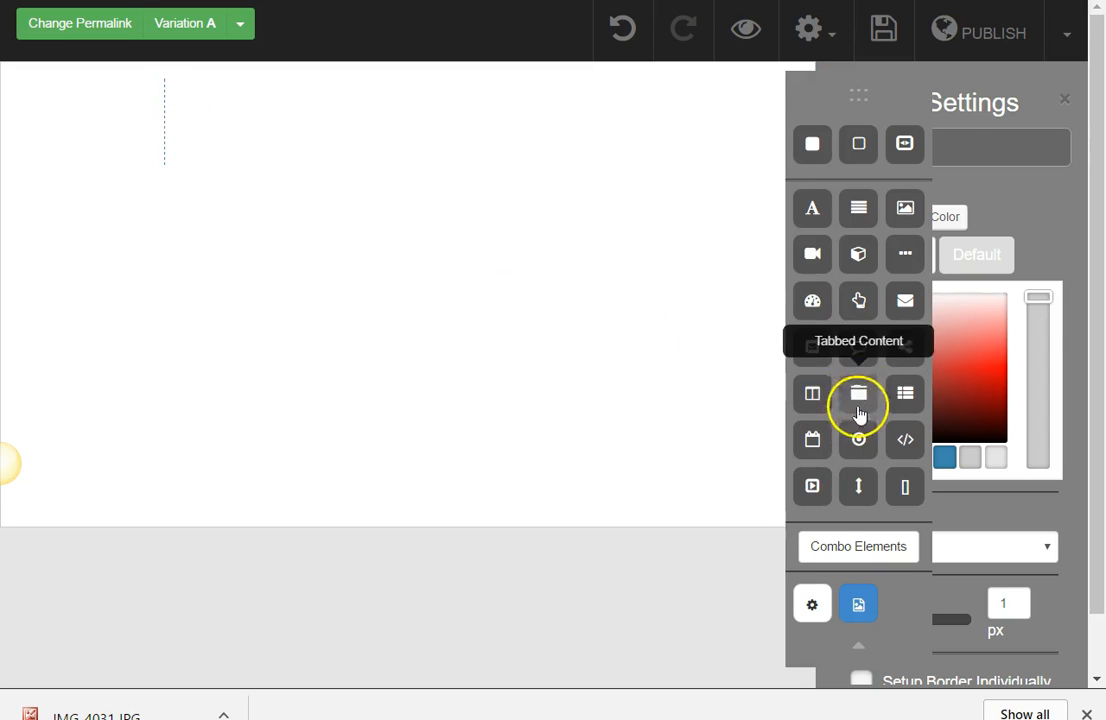
Step: Place an image element in the narrow column and a title element in the wide column
drag(903, 210, 109, 113)
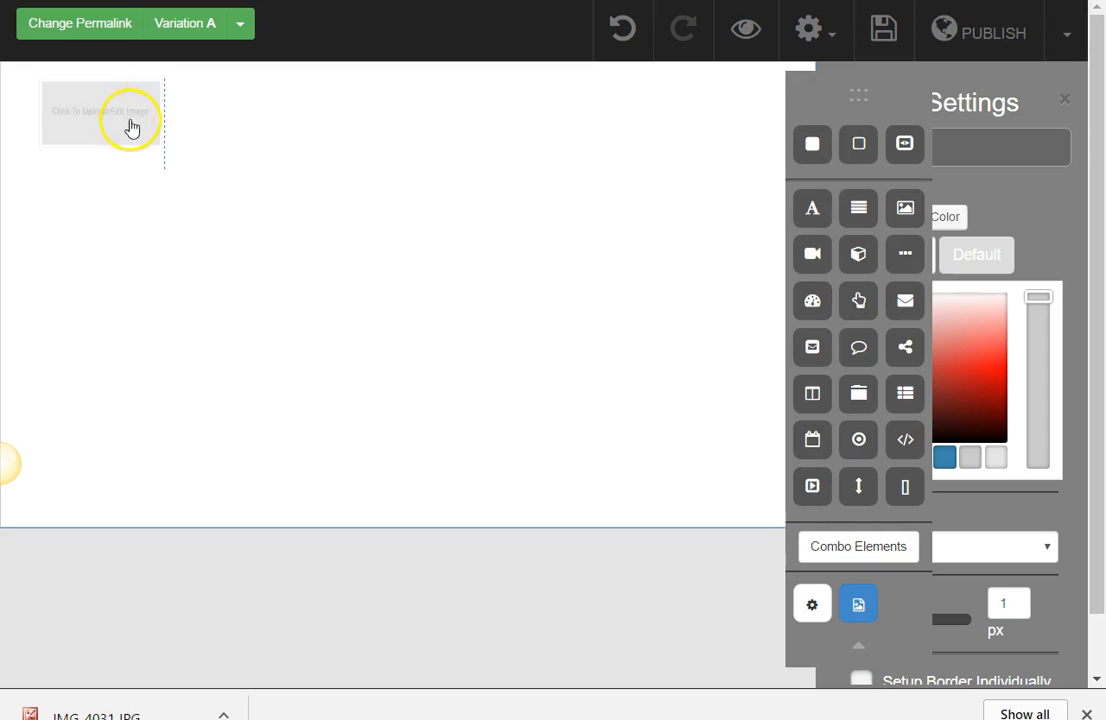
drag(785, 226, 343, 150)
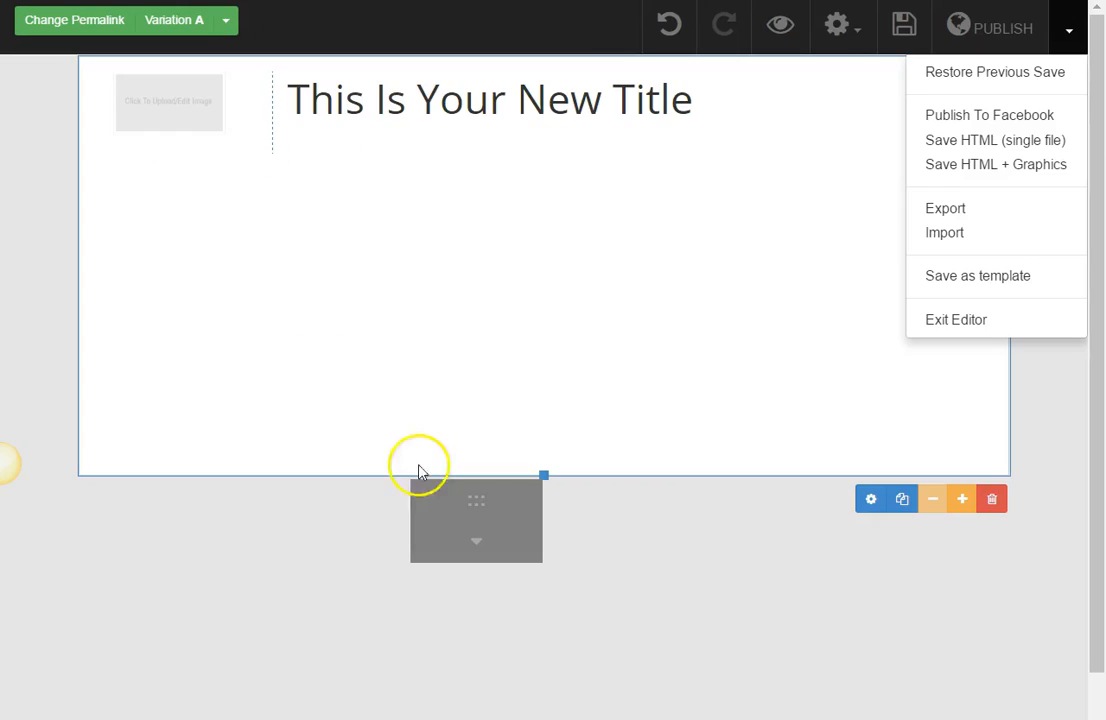
Step: Open the image placeholder's settings and bring up the image upload dialog with the media library
click(206, 128)
click(20, 162)
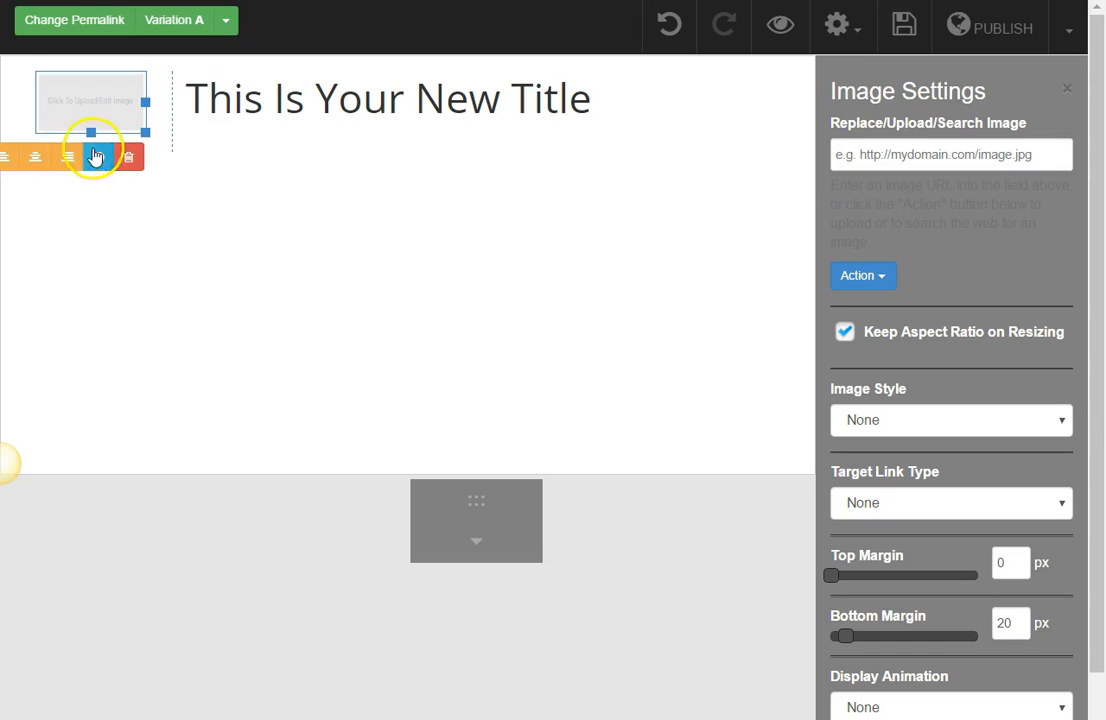
click(1066, 90)
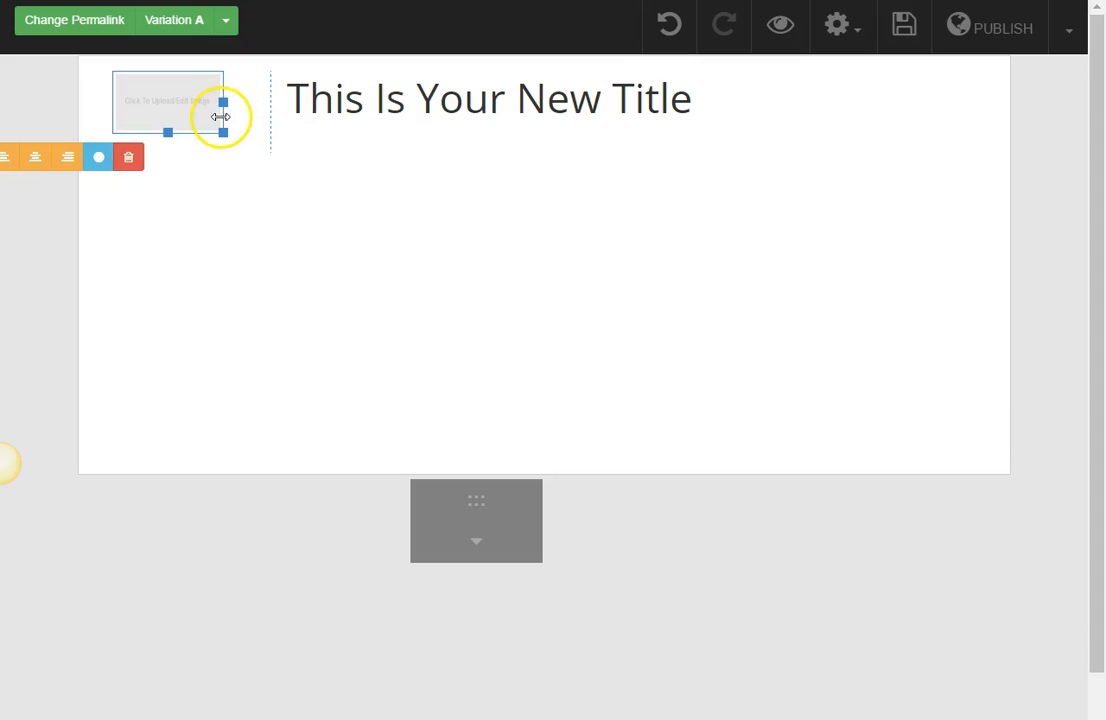
click(15, 158)
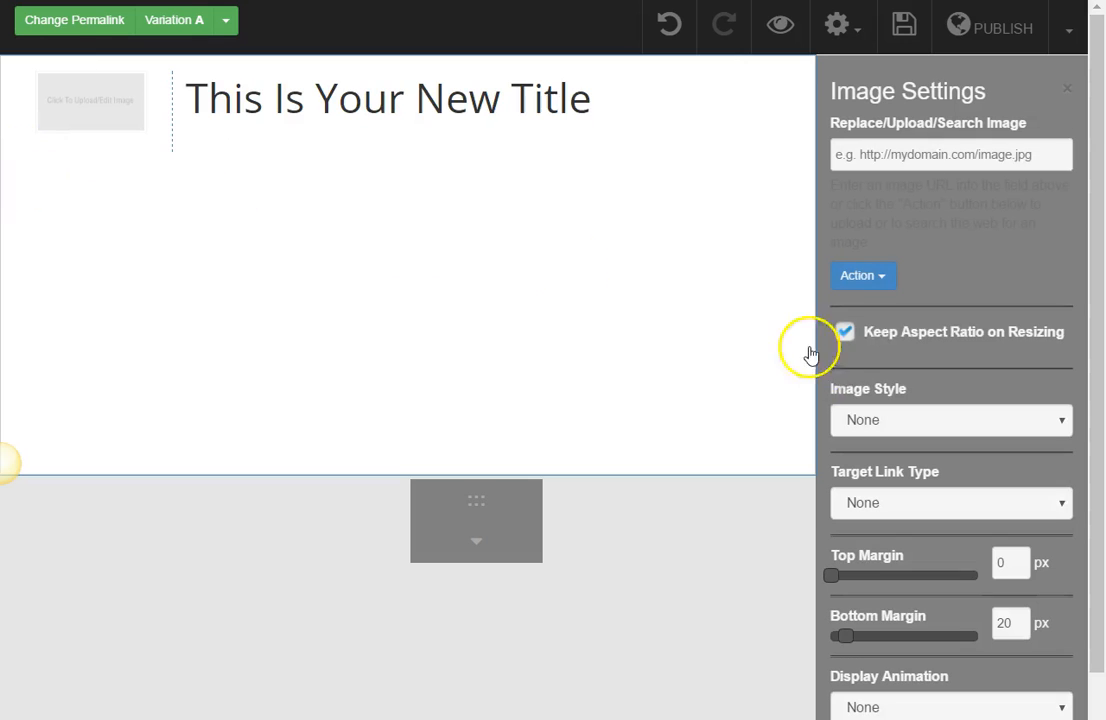
click(880, 280)
click(882, 340)
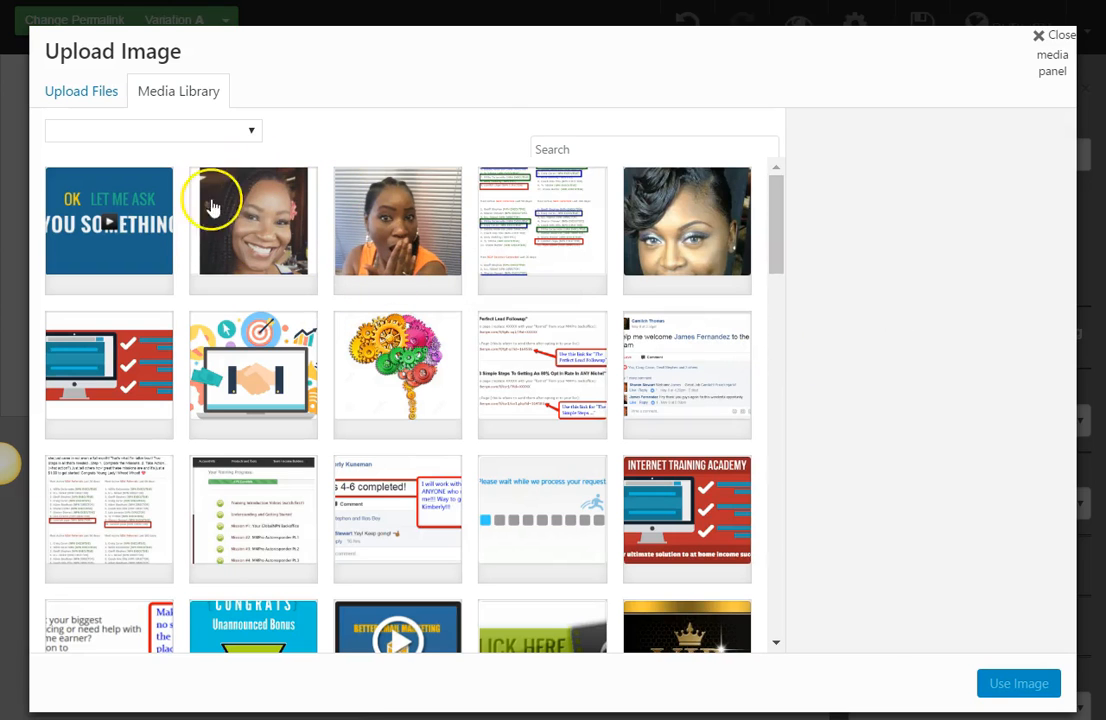
click(73, 100)
click(527, 366)
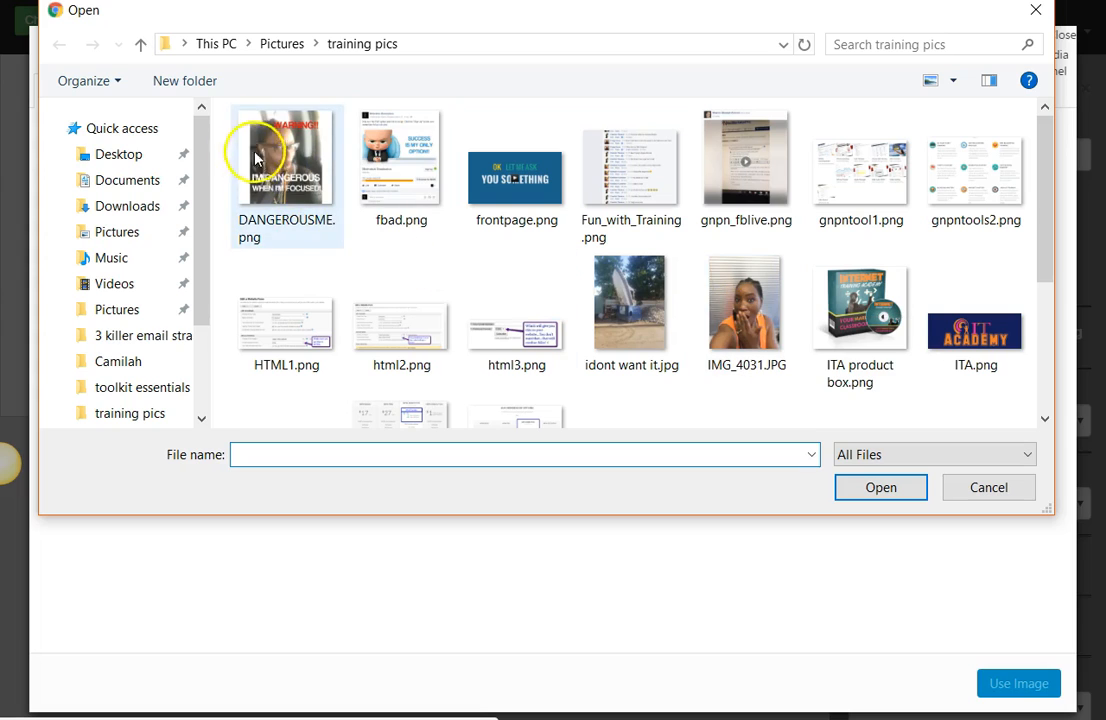
click(1036, 12)
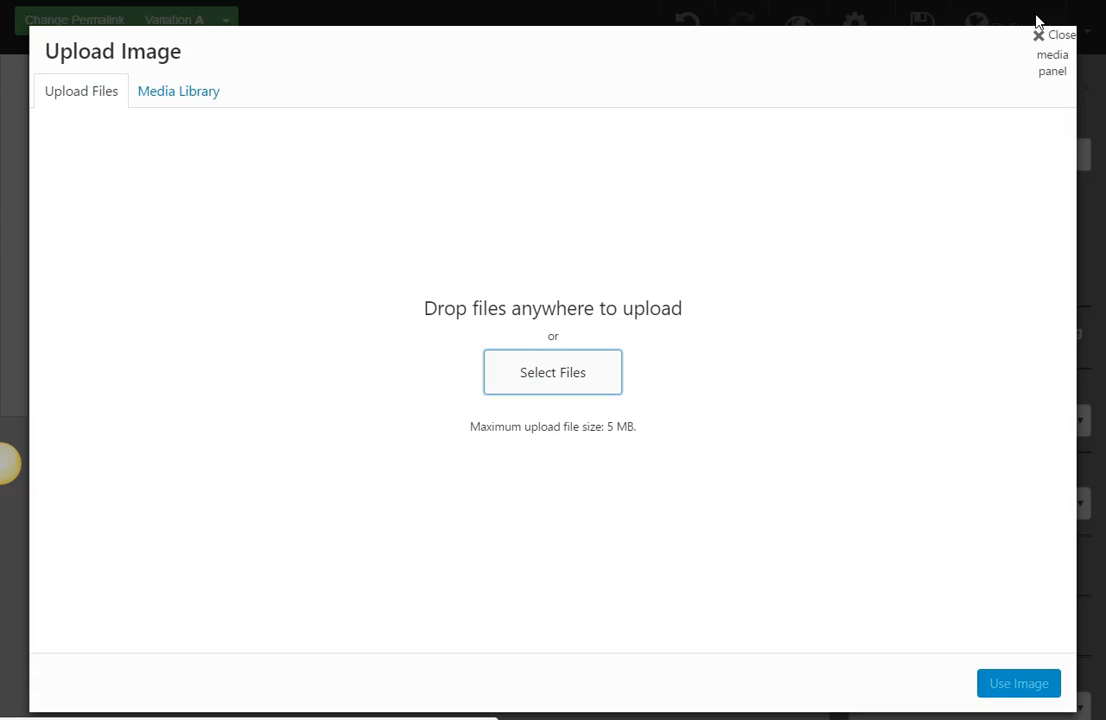
click(549, 386)
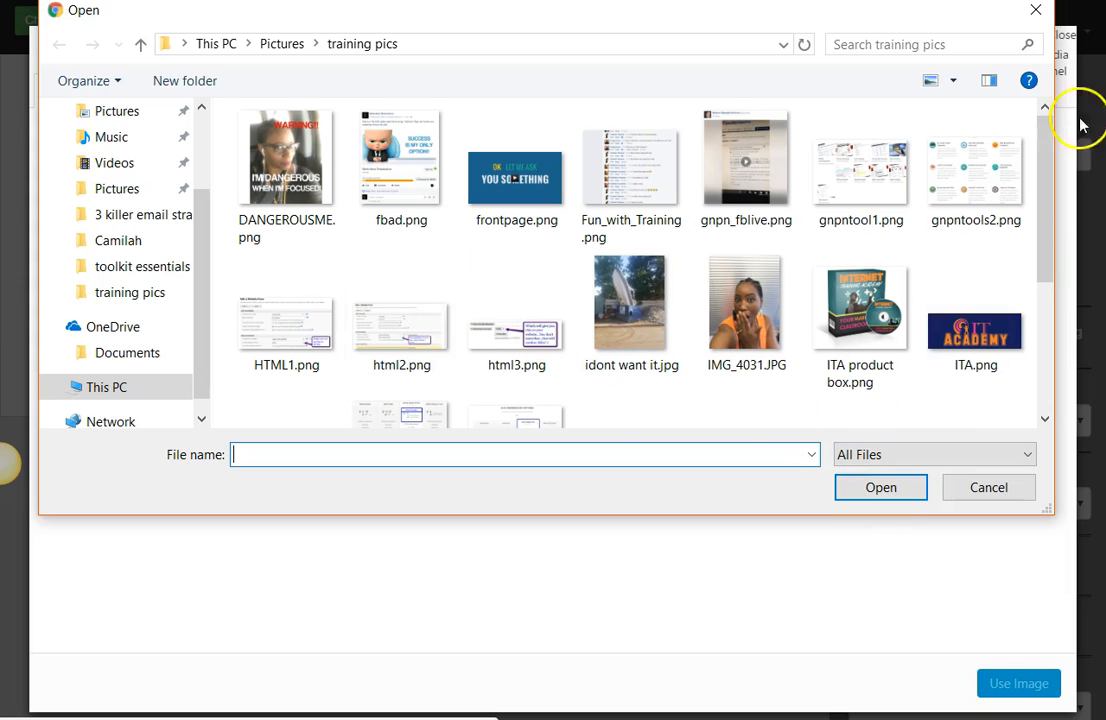
click(1037, 12)
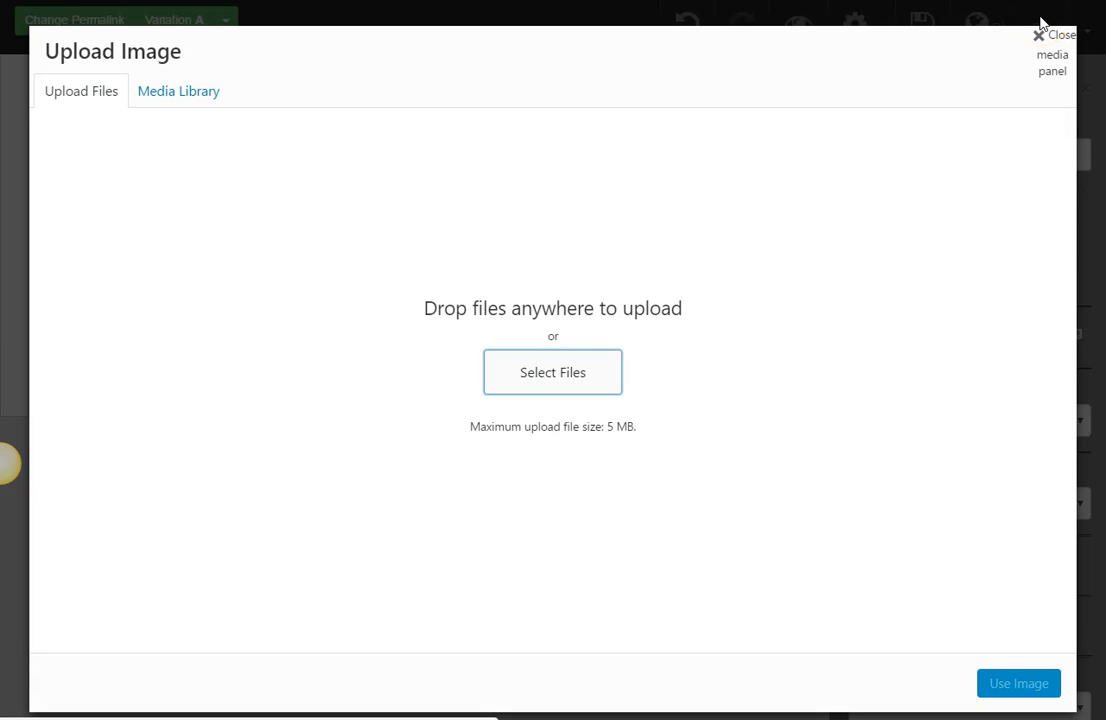
click(192, 104)
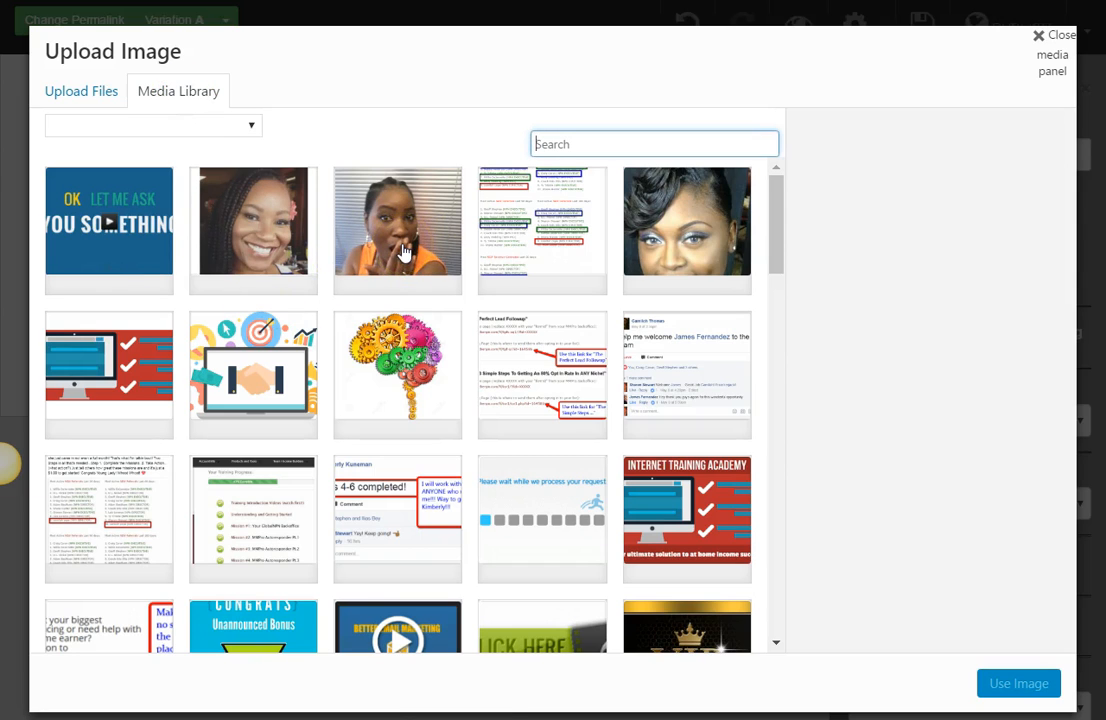
Step: Upload WERK.jpg from the training pics folder to the media library
click(80, 96)
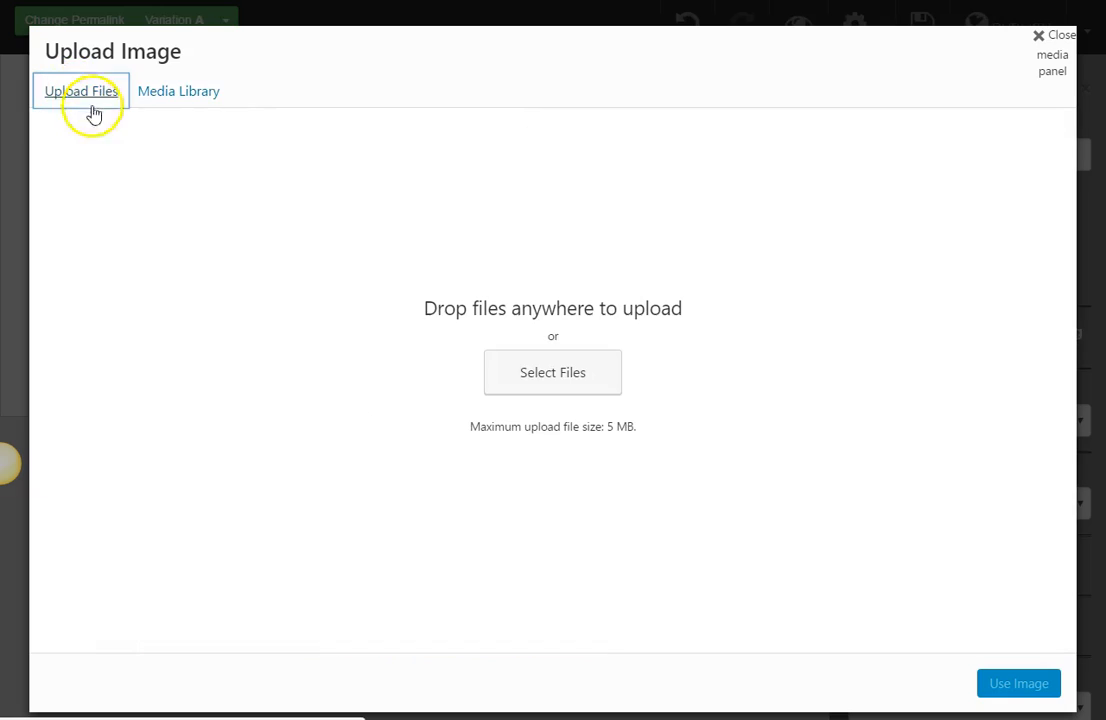
click(537, 362)
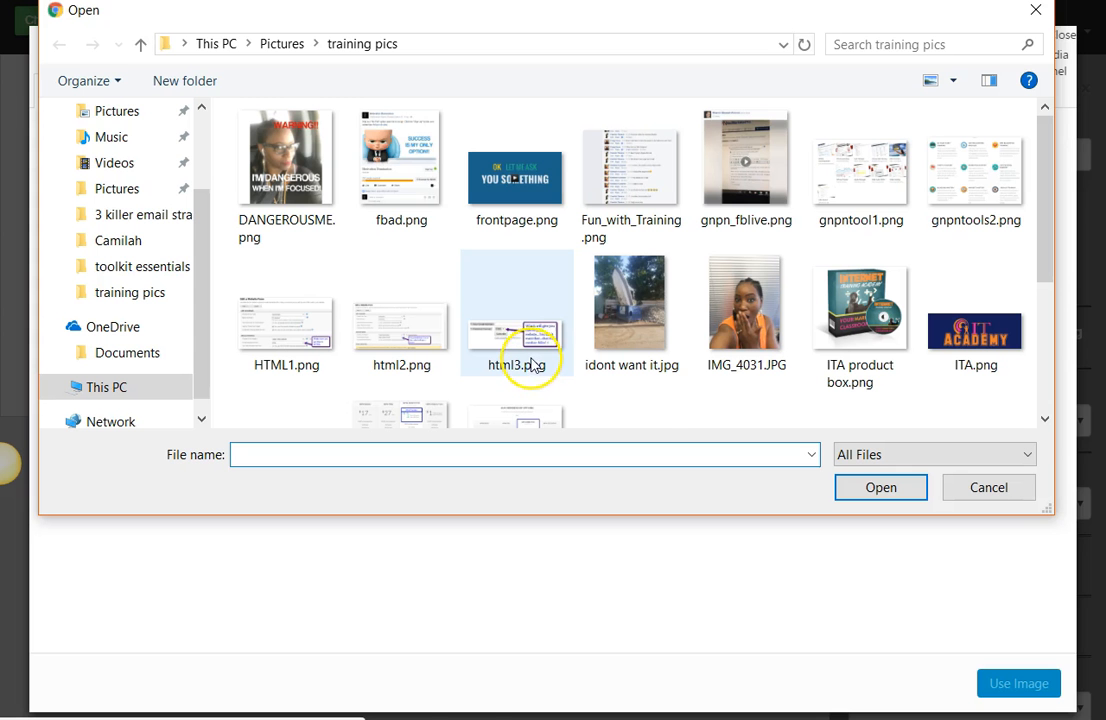
drag(1044, 266, 1062, 390)
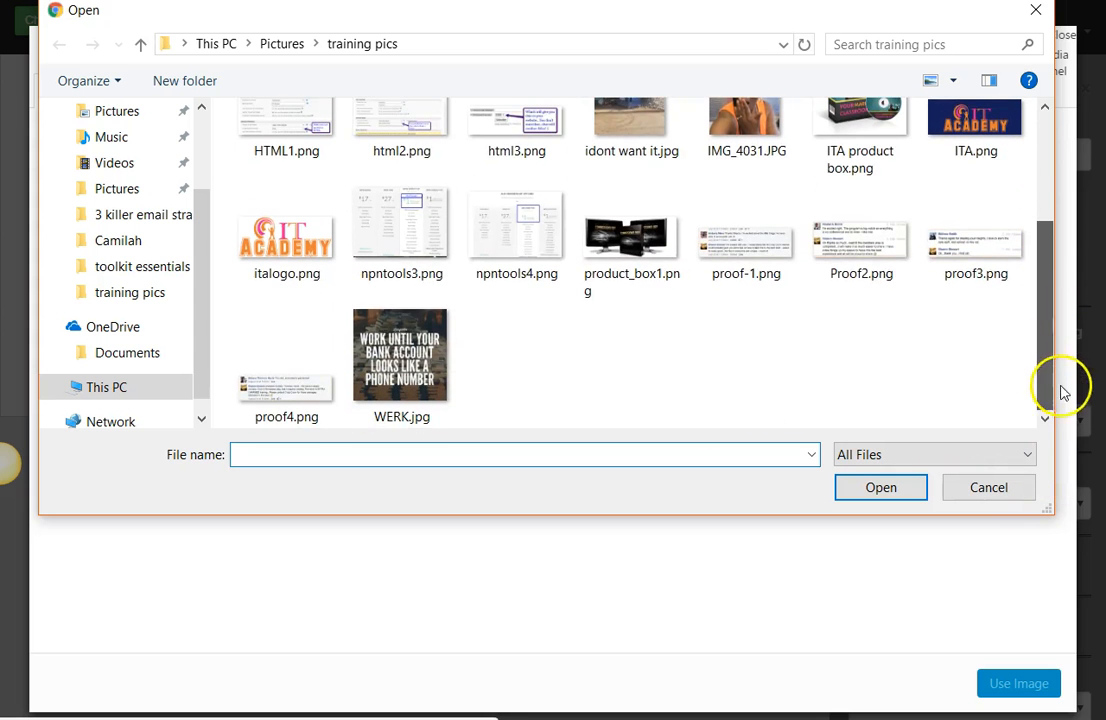
click(401, 355)
click(882, 489)
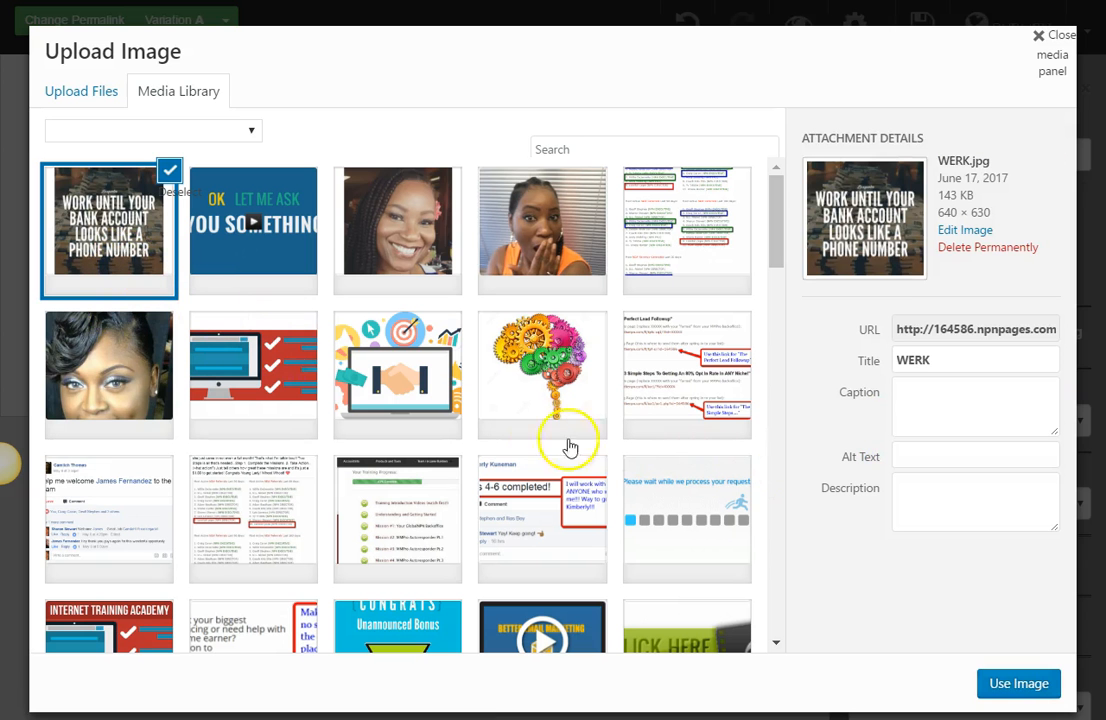
Step: Insert the library photo of the woman in orange with her hand over her mouth as the page image
click(280, 282)
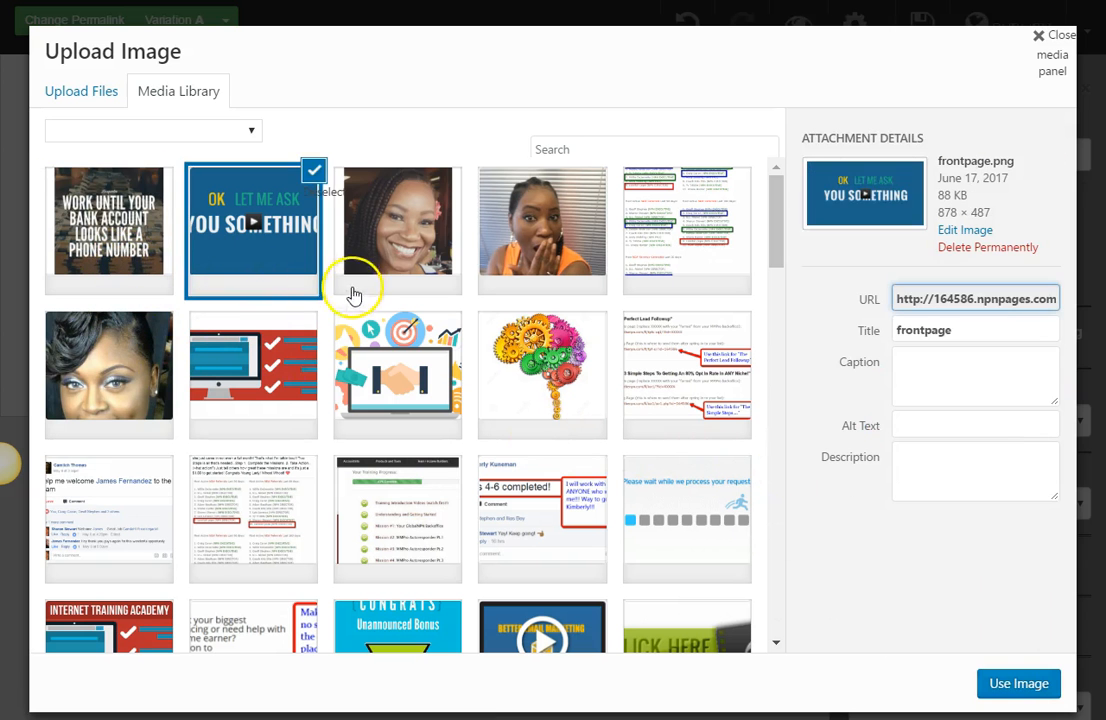
click(395, 290)
click(545, 257)
click(1014, 683)
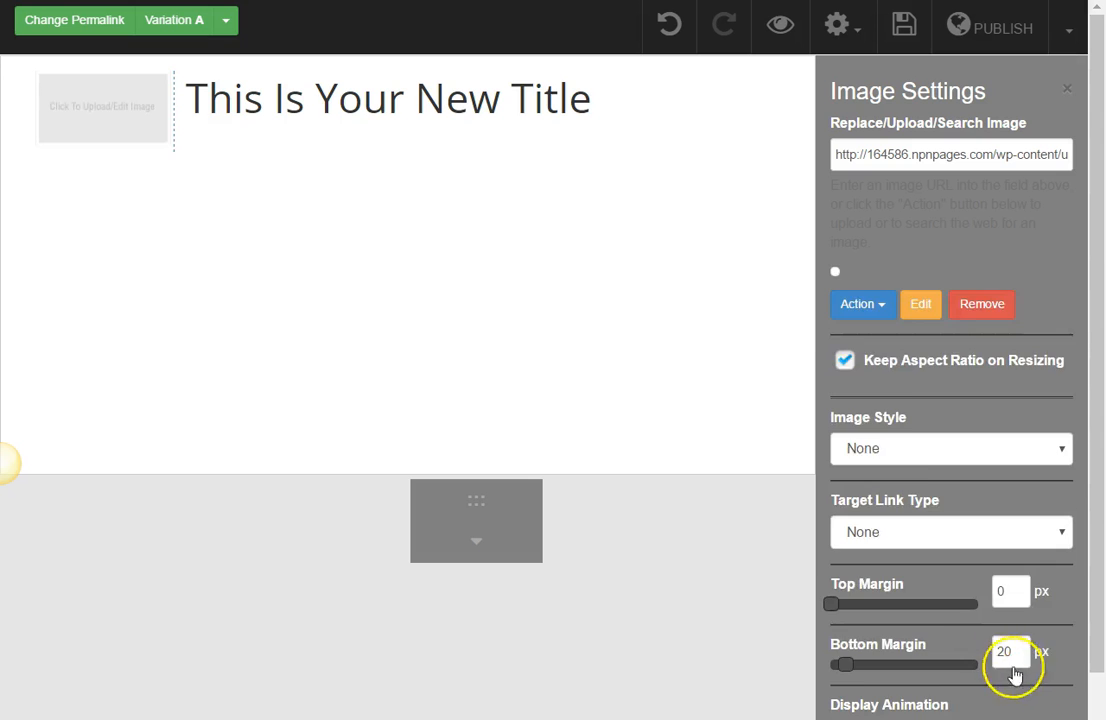
click(166, 241)
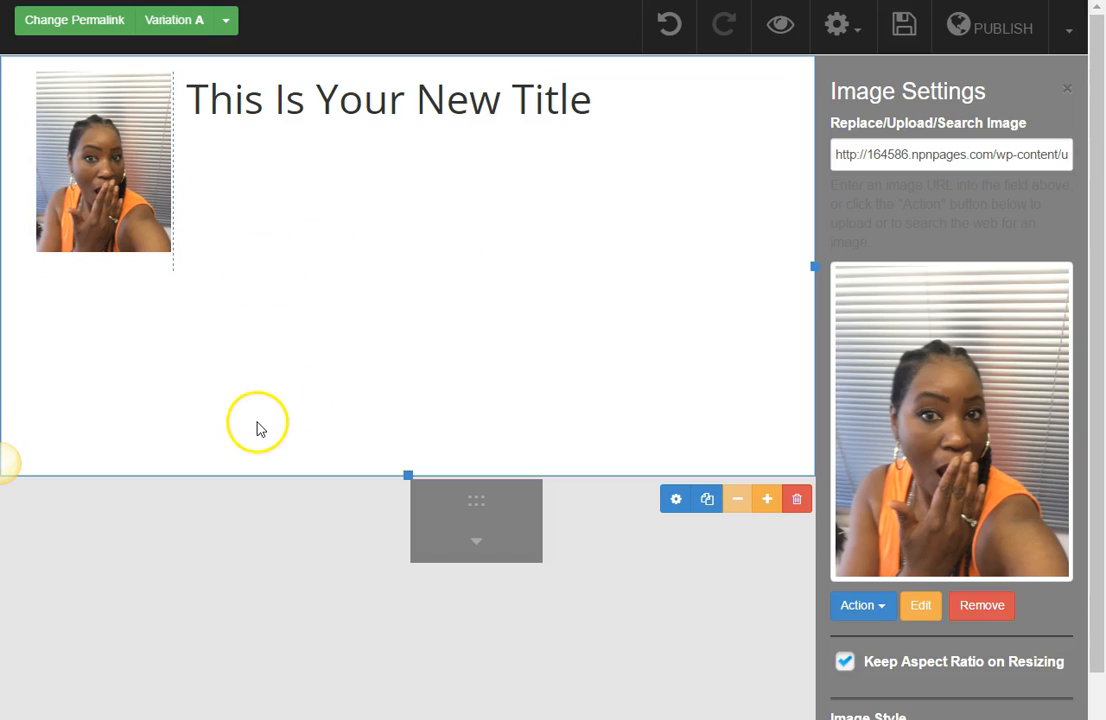
Step: Open the placeholder title for editing and change its whole text from a heading to Paragraph format
double_click(375, 104)
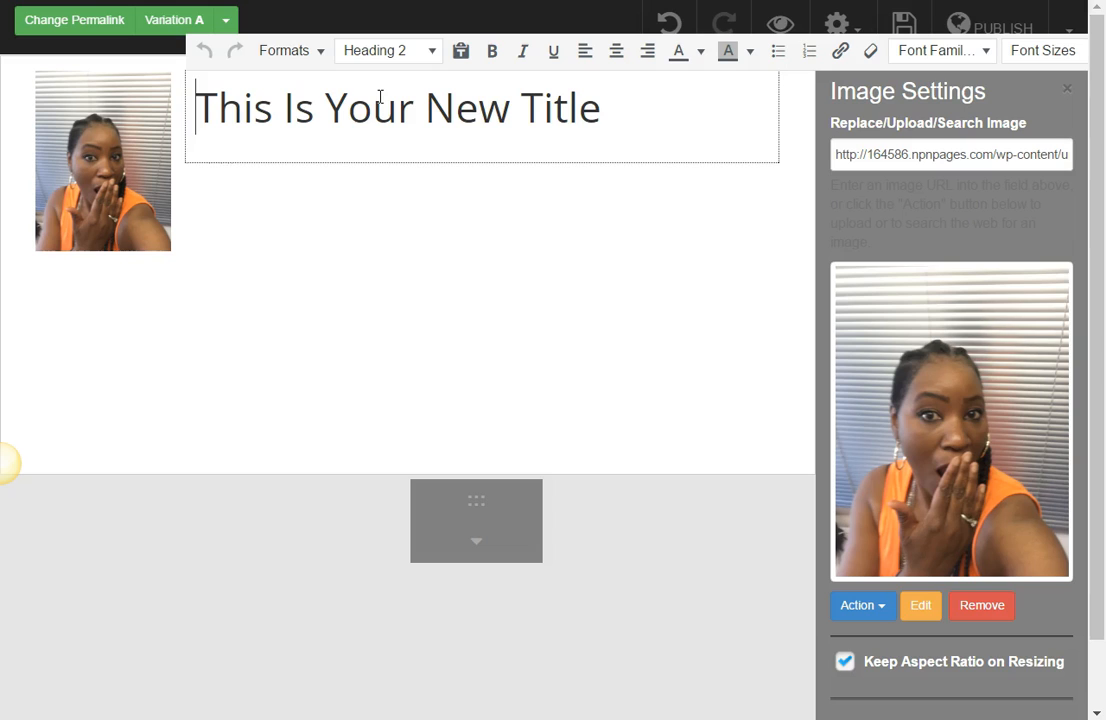
drag(602, 112, 204, 112)
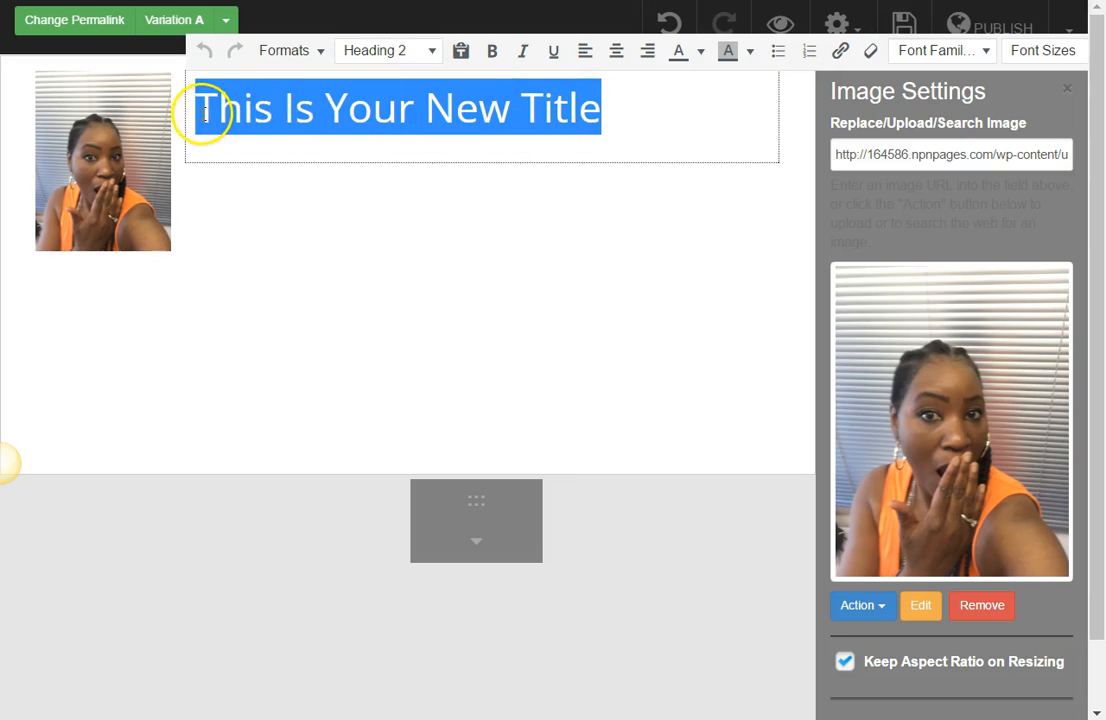
click(432, 52)
click(411, 94)
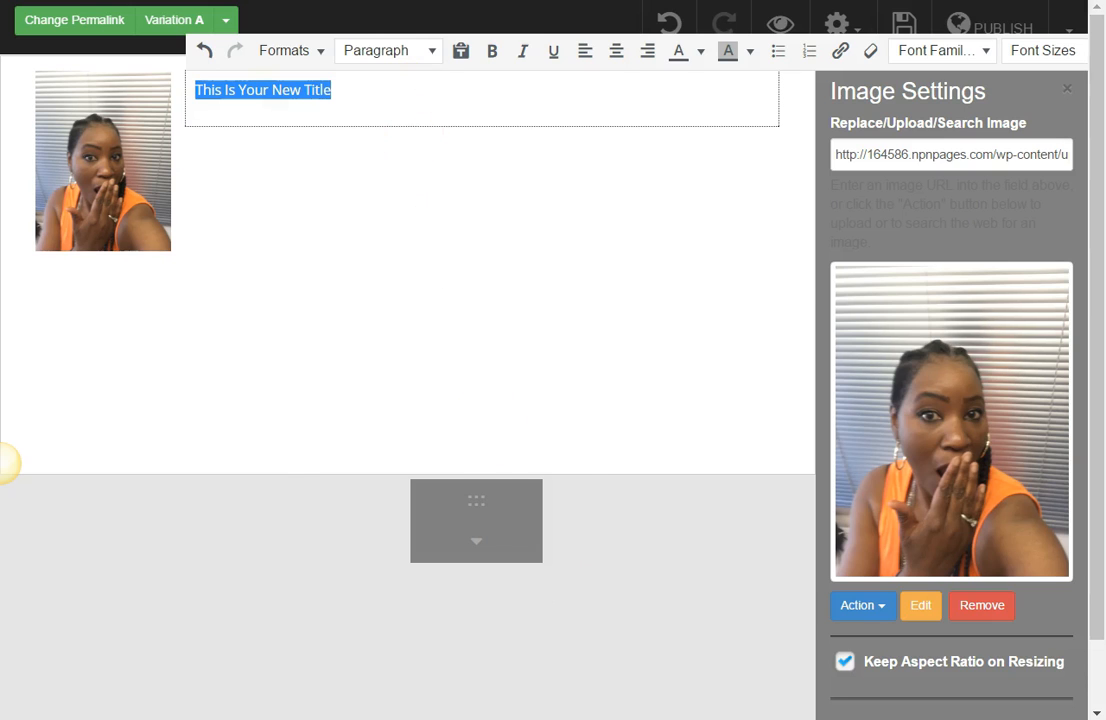
Step: Replace the title text with the opening paragraph copied from Notepad, "Ooopsss...Don't Make The Same Mistake" through "to Go with it!"
key(alt+Tab)
drag(358, 251, 283, 211)
right_click(305, 224)
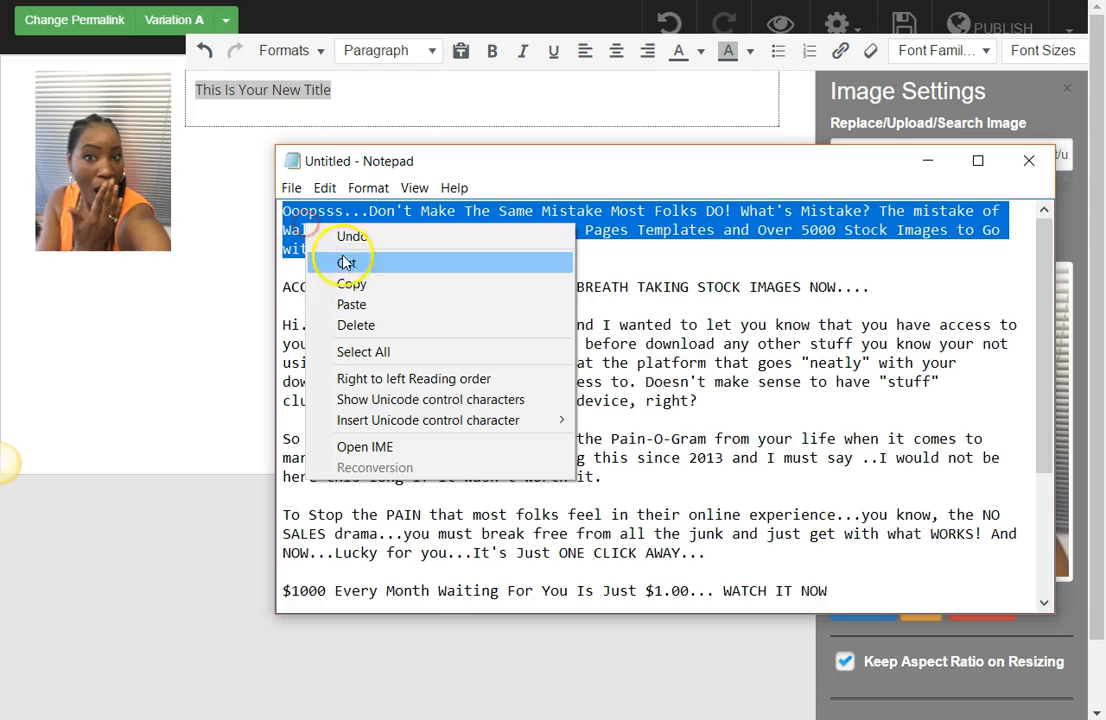
click(354, 284)
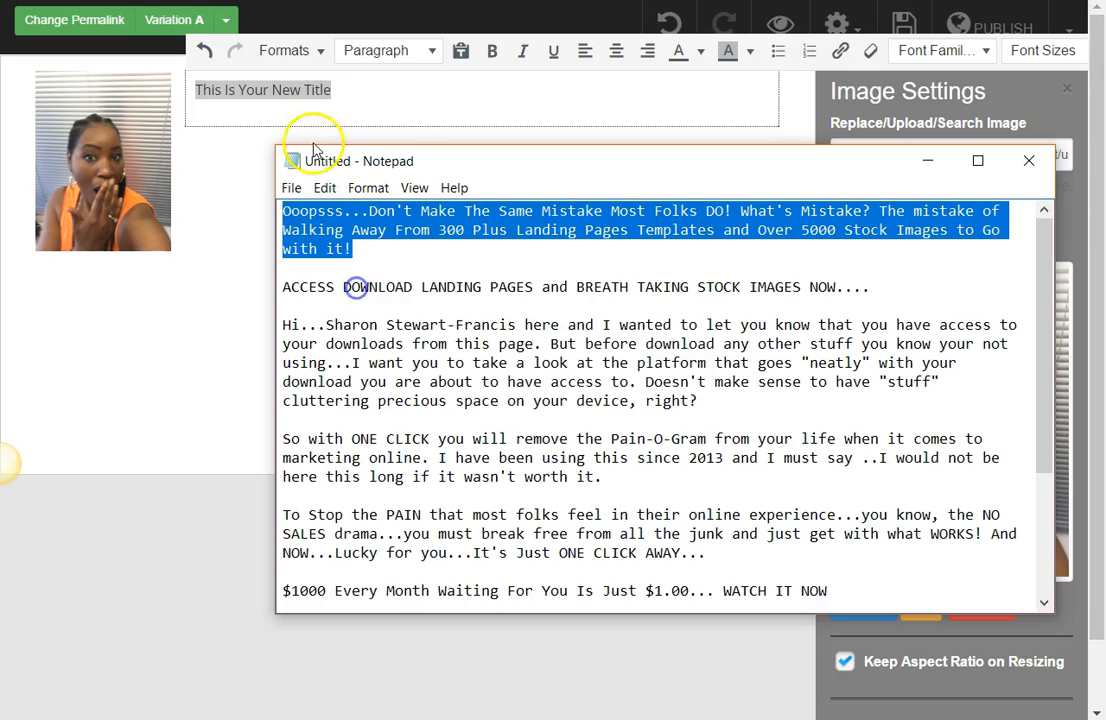
click(280, 92)
click(318, 92)
drag(331, 90, 200, 90)
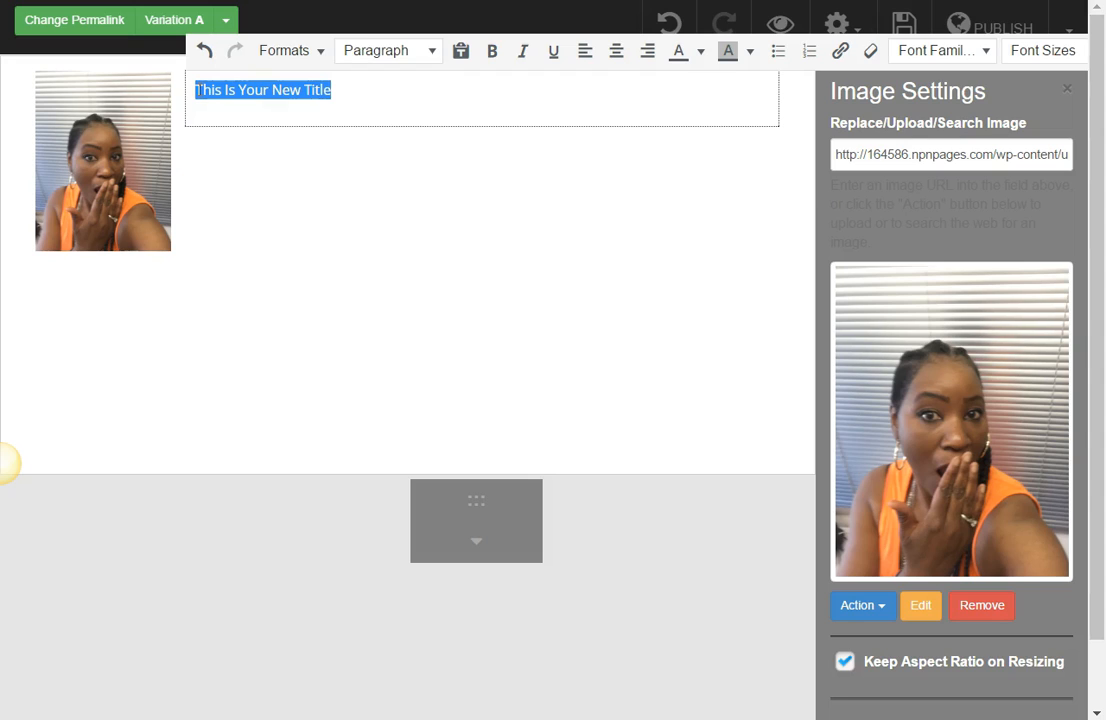
key(ctrl+v)
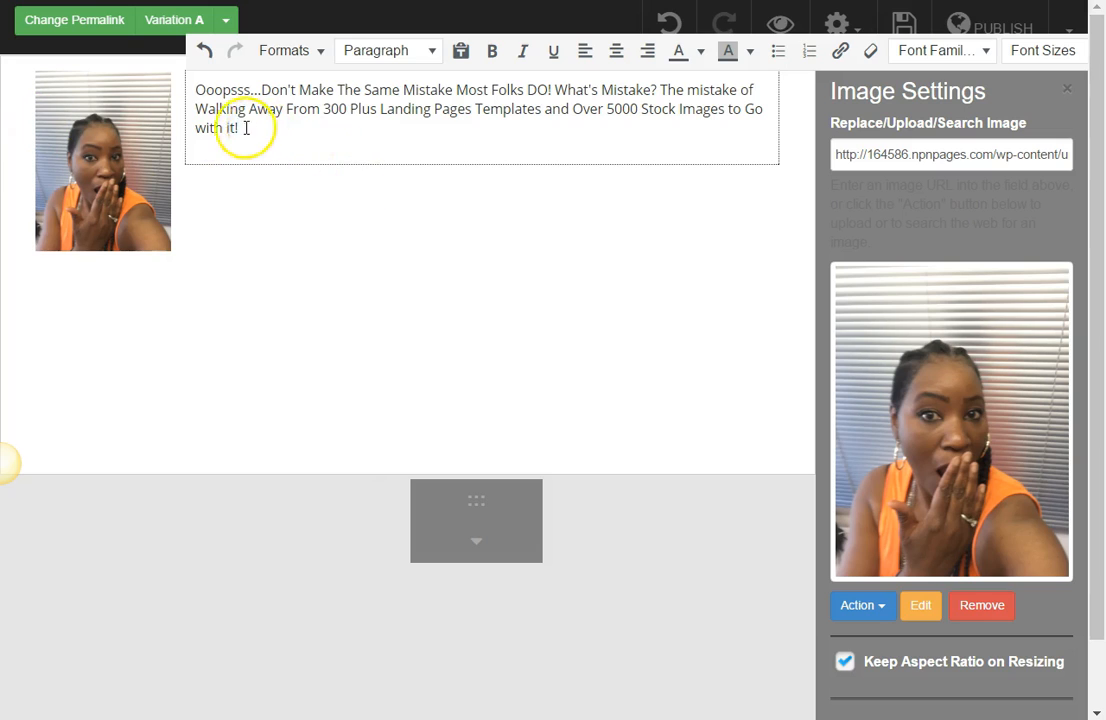
Step: Centre the "Ooopsss..." title paragraph and finish editing it
drag(240, 130, 195, 84)
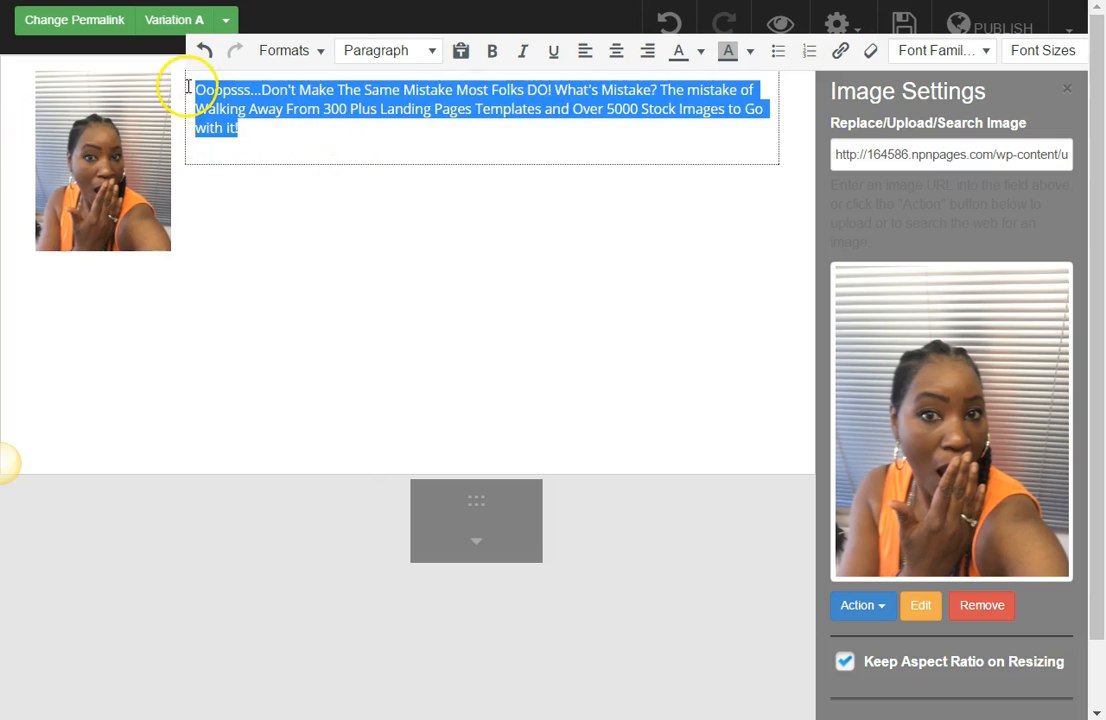
click(616, 50)
click(508, 187)
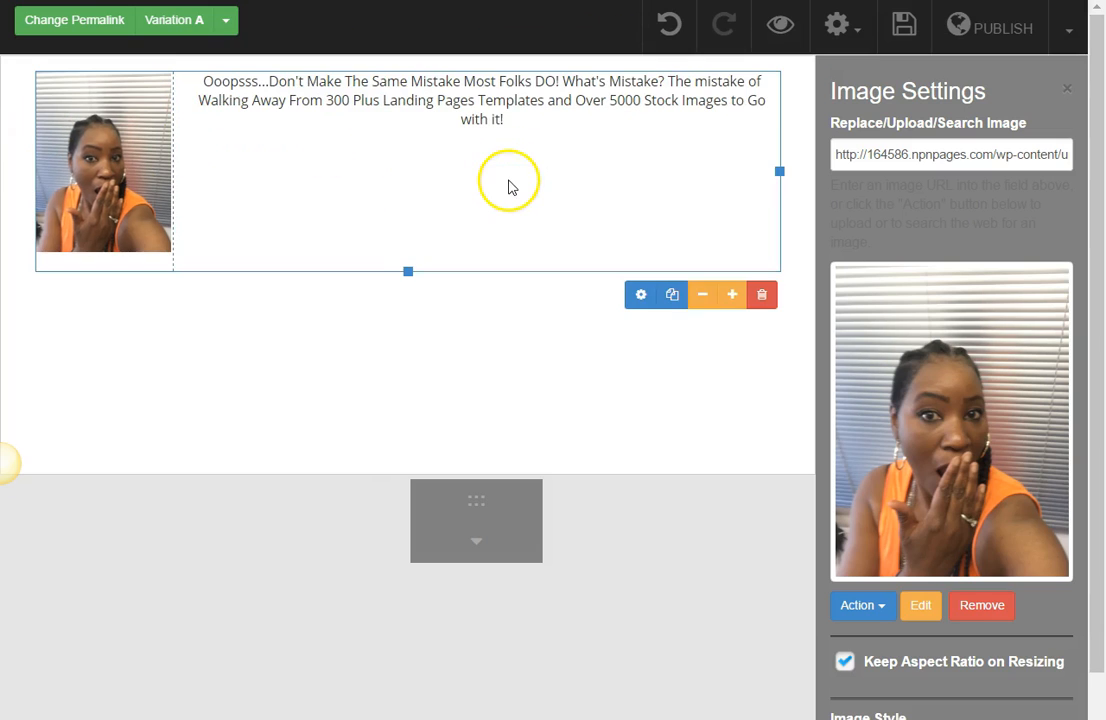
Step: Reopen the title for editing and make the whole "Ooopsss..." paragraph bold
double_click(507, 122)
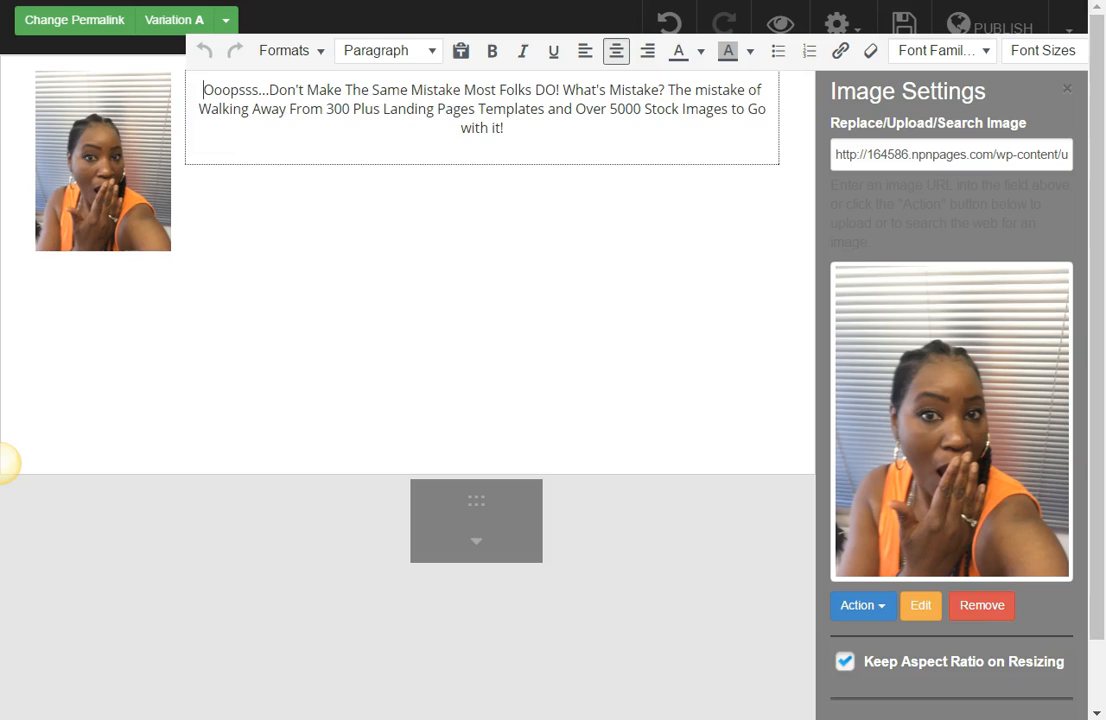
drag(526, 136, 207, 91)
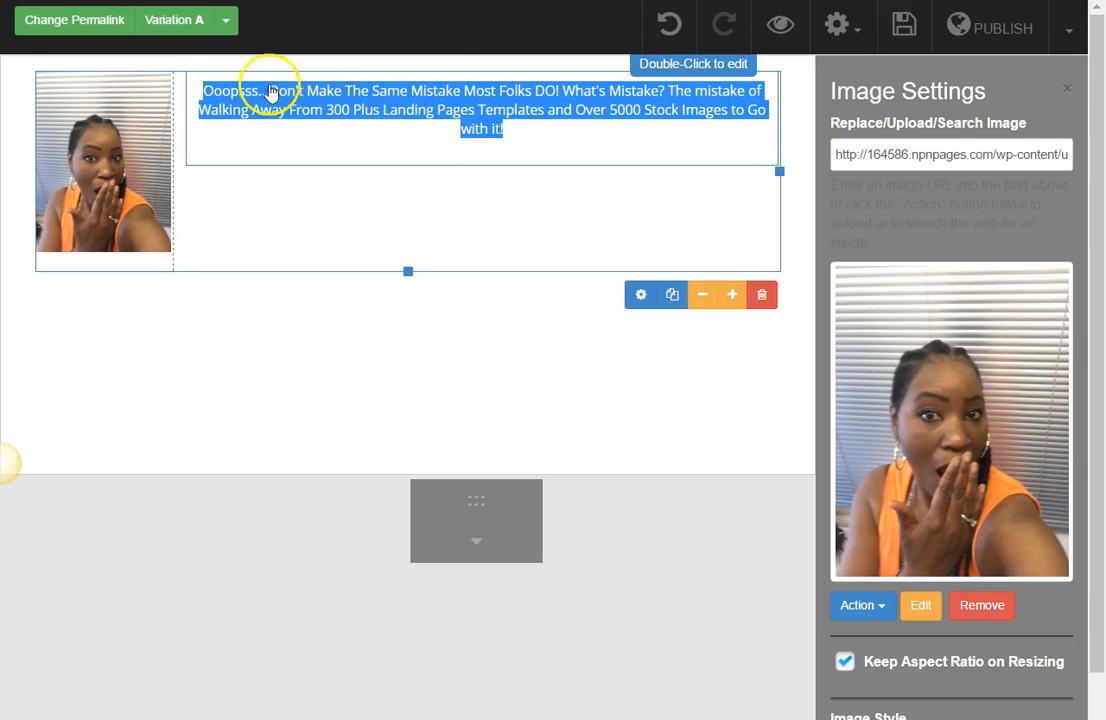
double_click(526, 136)
drag(526, 131, 206, 88)
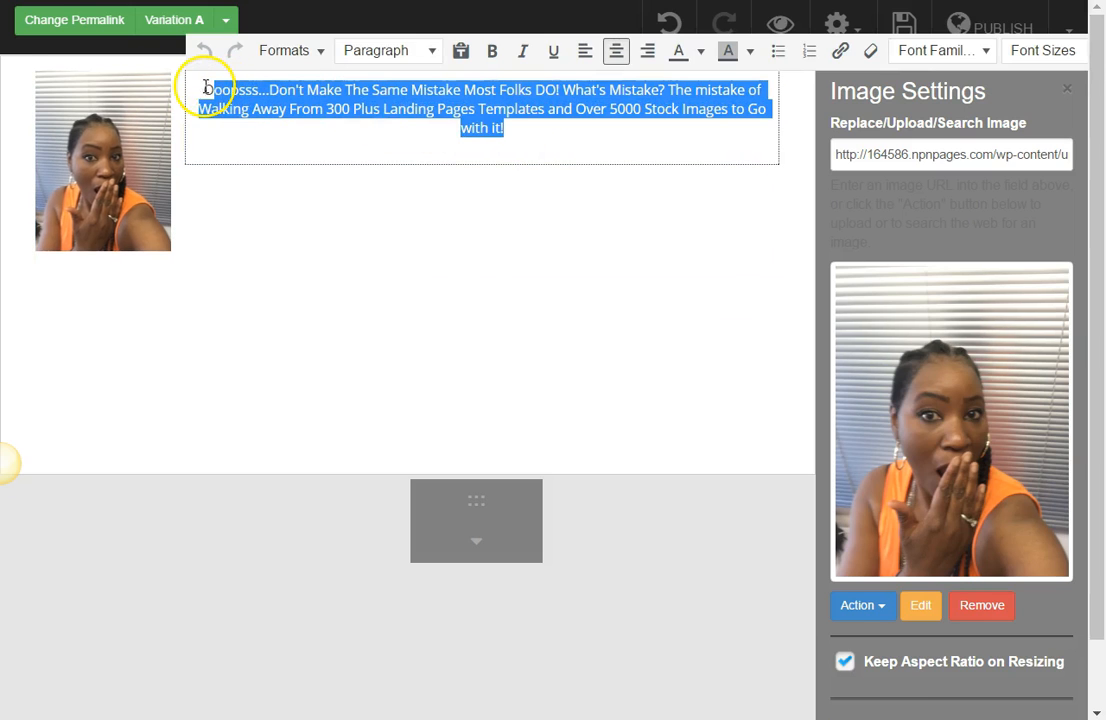
click(492, 50)
click(455, 207)
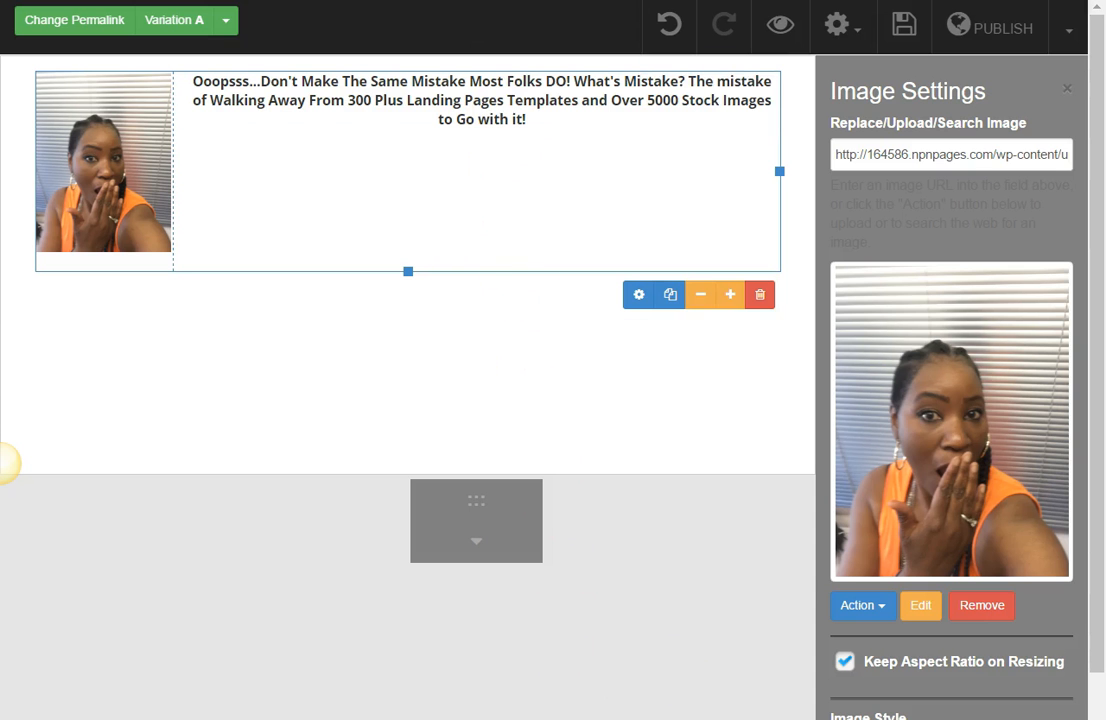
Step: Copy "ACCESS DOWNLOAD LANDING PAGES and BREATH TAKING STOCK IMAGES NOW...." from Notepad and paste it as a new paragraph below the title text
key(alt+Tab)
drag(869, 287, 346, 288)
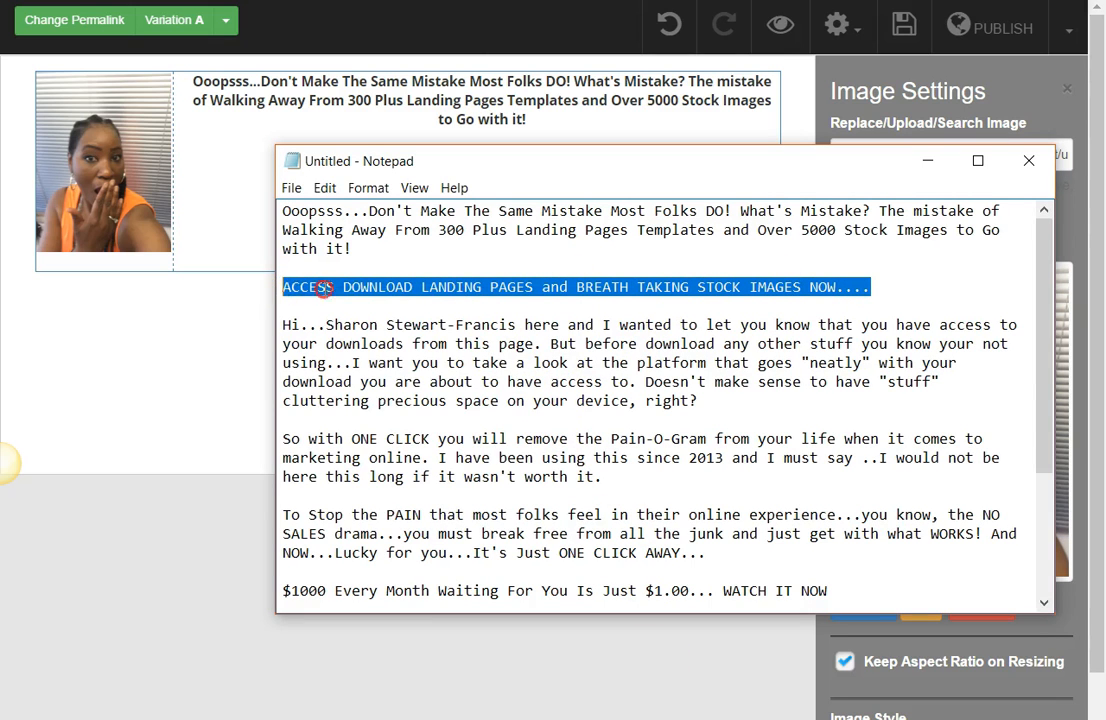
right_click(323, 288)
click(381, 357)
click(323, 128)
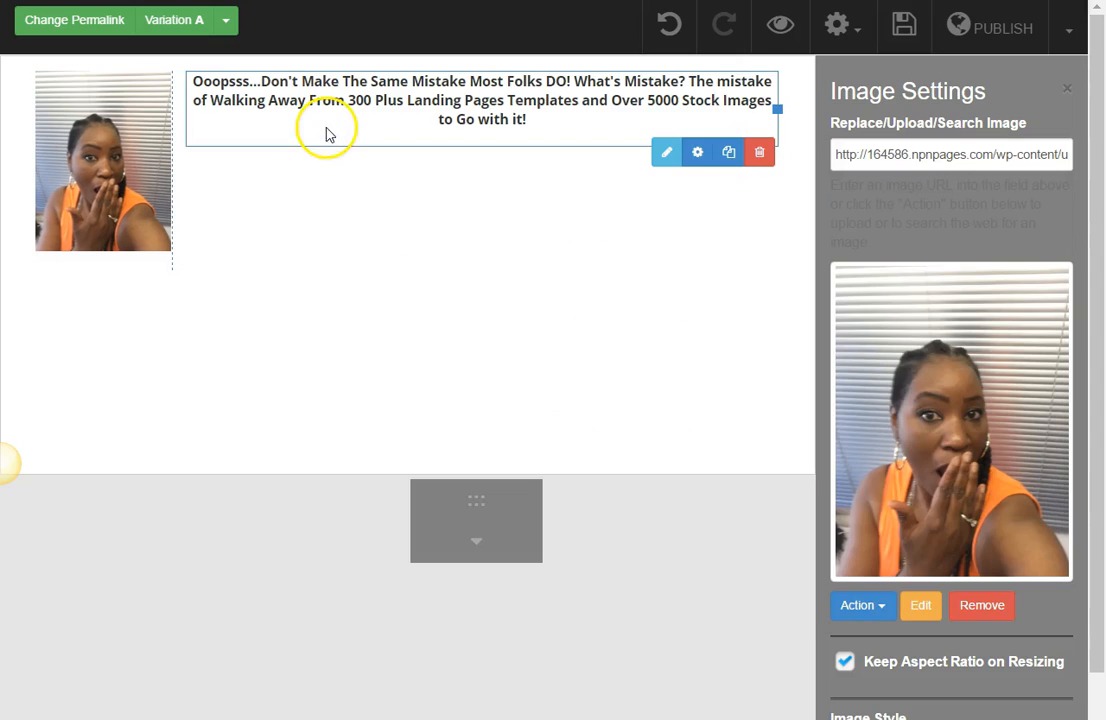
click(562, 122)
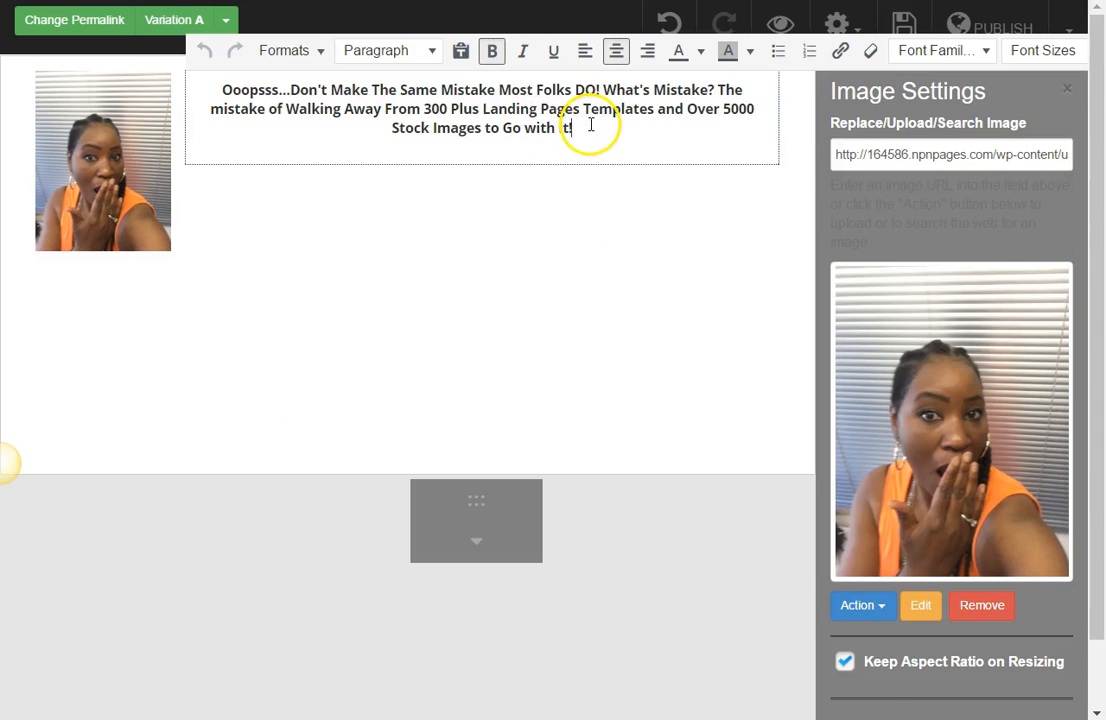
key(Return)
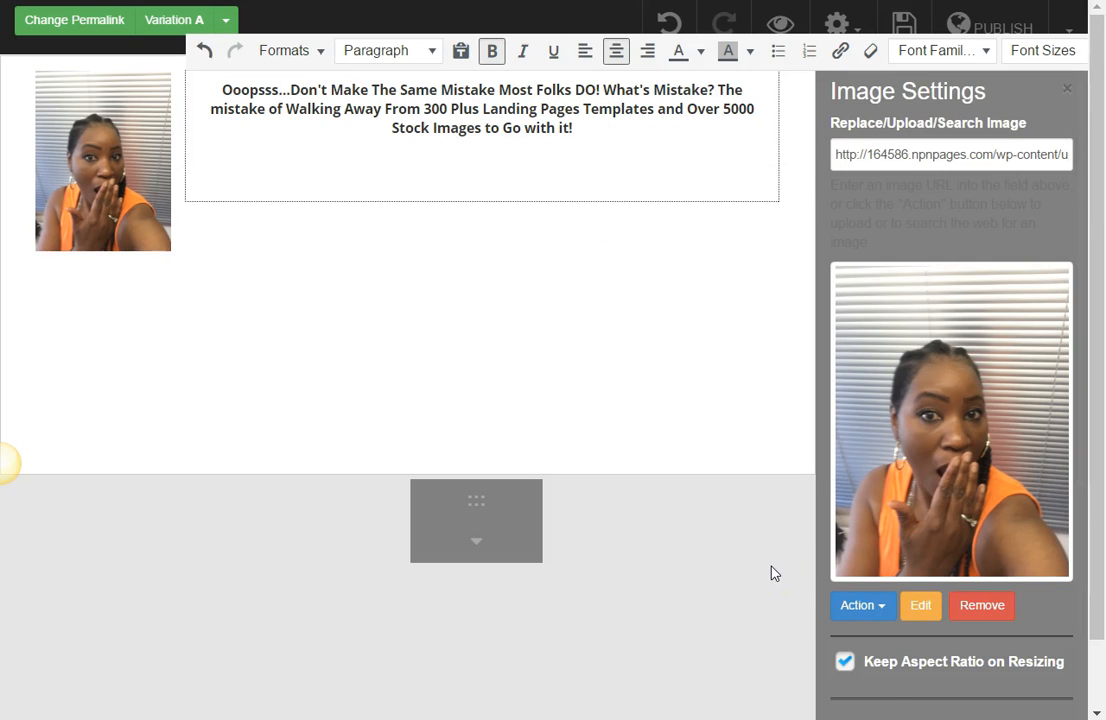
key(ctrl+v)
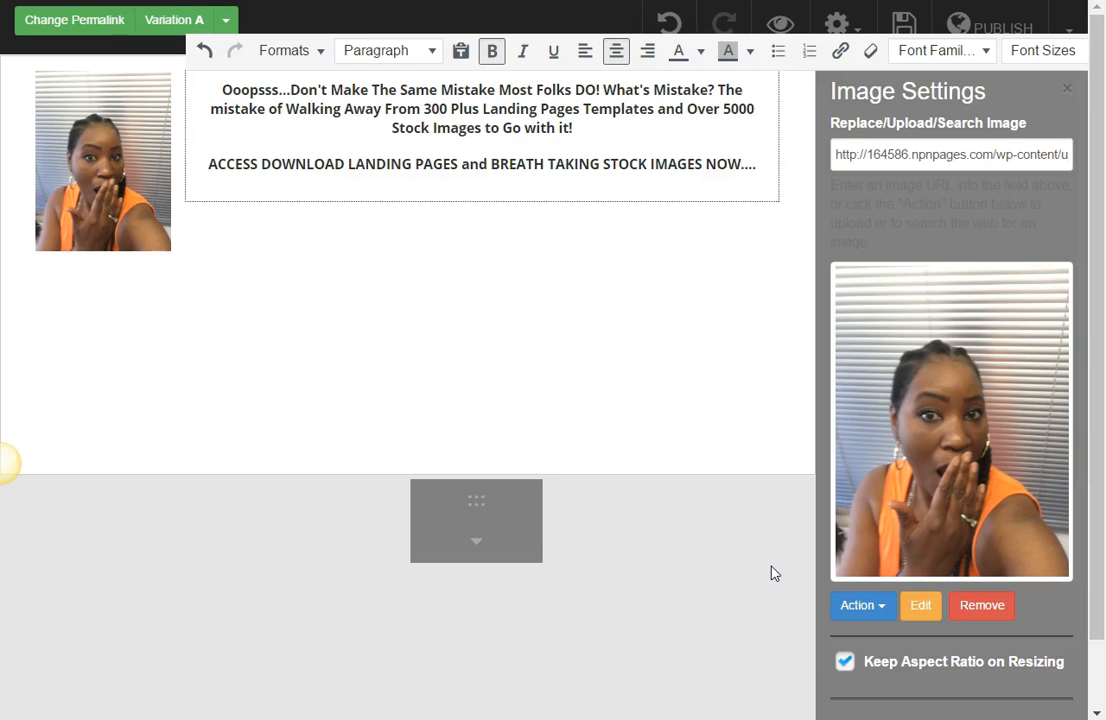
Step: Colour the "ACCESS DOWNLOAD LANDING PAGES" paragraph navy blue
drag(765, 168, 216, 150)
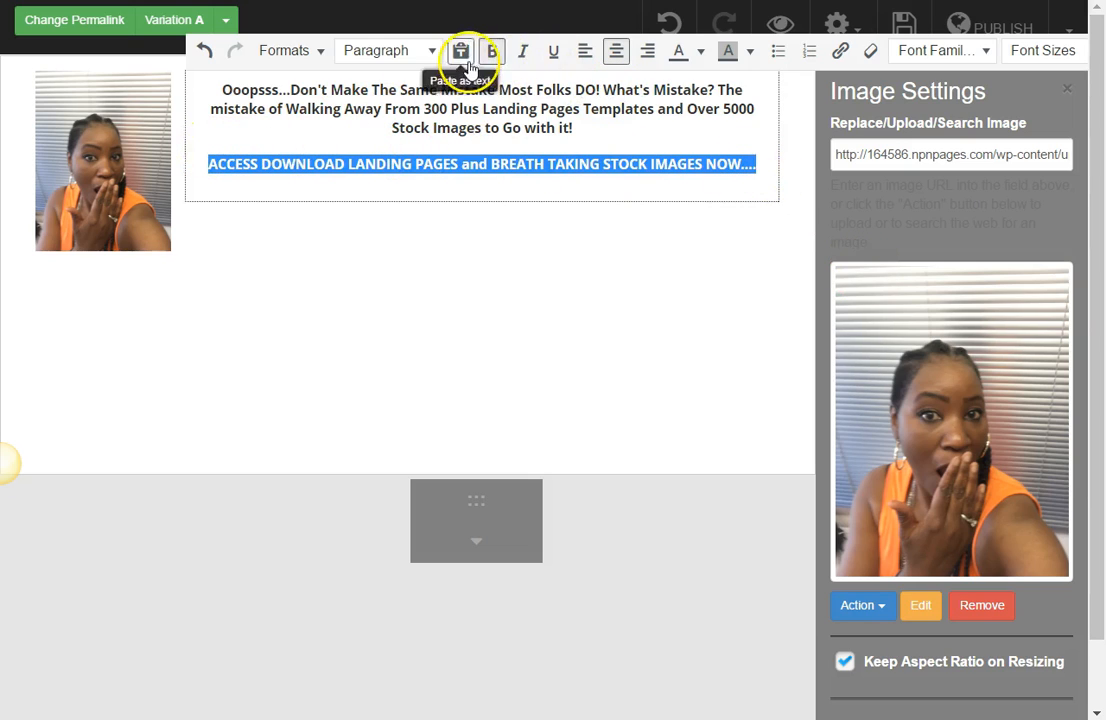
click(701, 51)
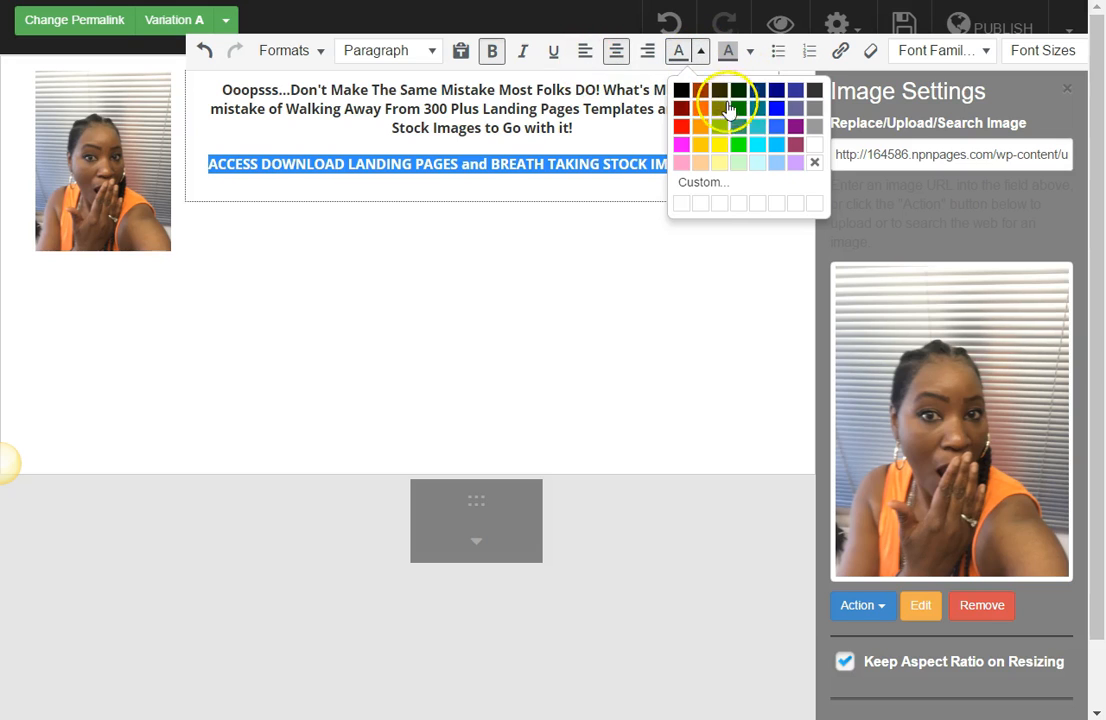
click(777, 93)
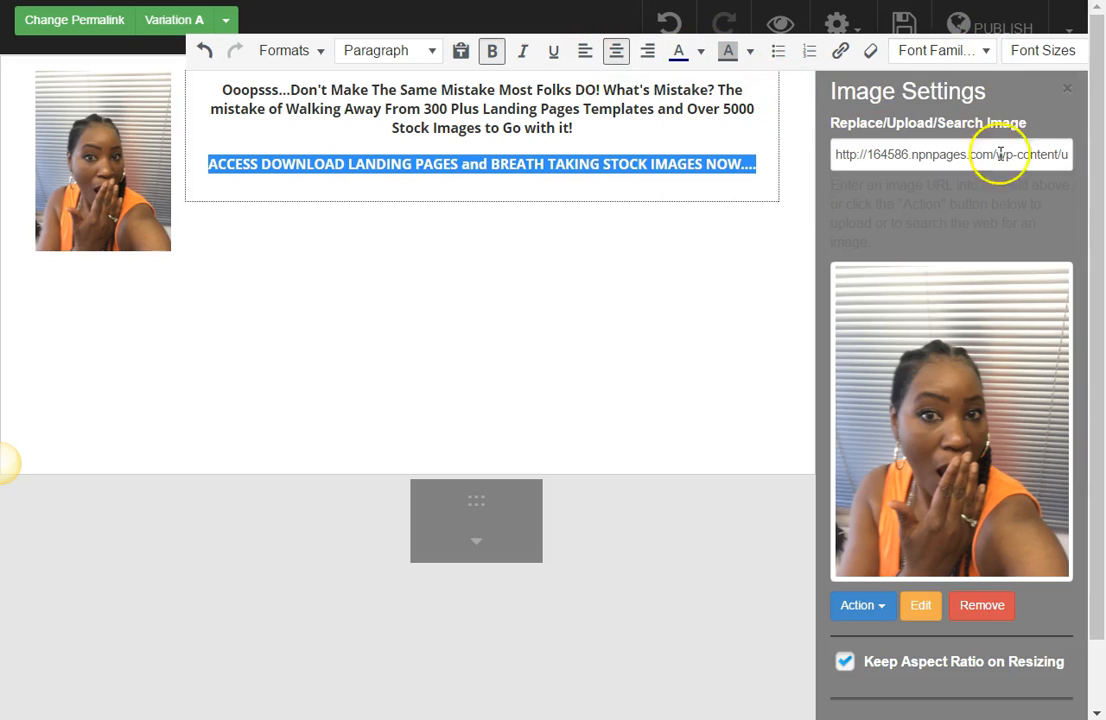
Step: Enlarge the "ACCESS DOWNLOAD LANDING PAGES" paragraph, trying 16px and settling on a font size of 24px
drag(853, 718, 920, 719)
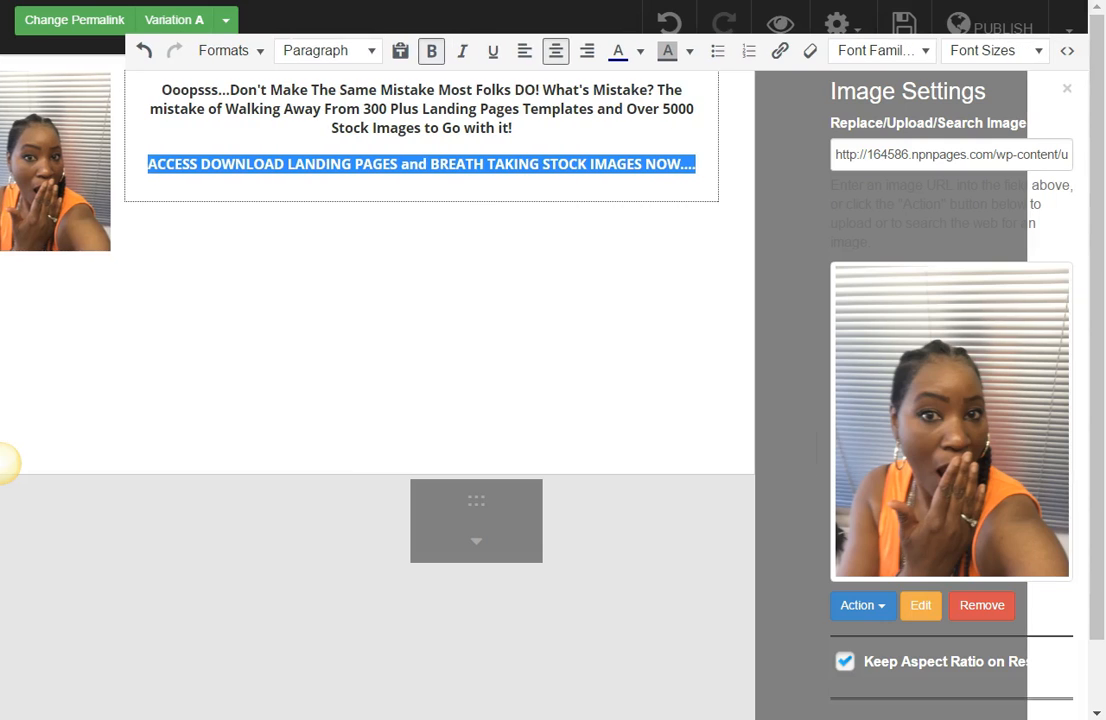
click(1038, 51)
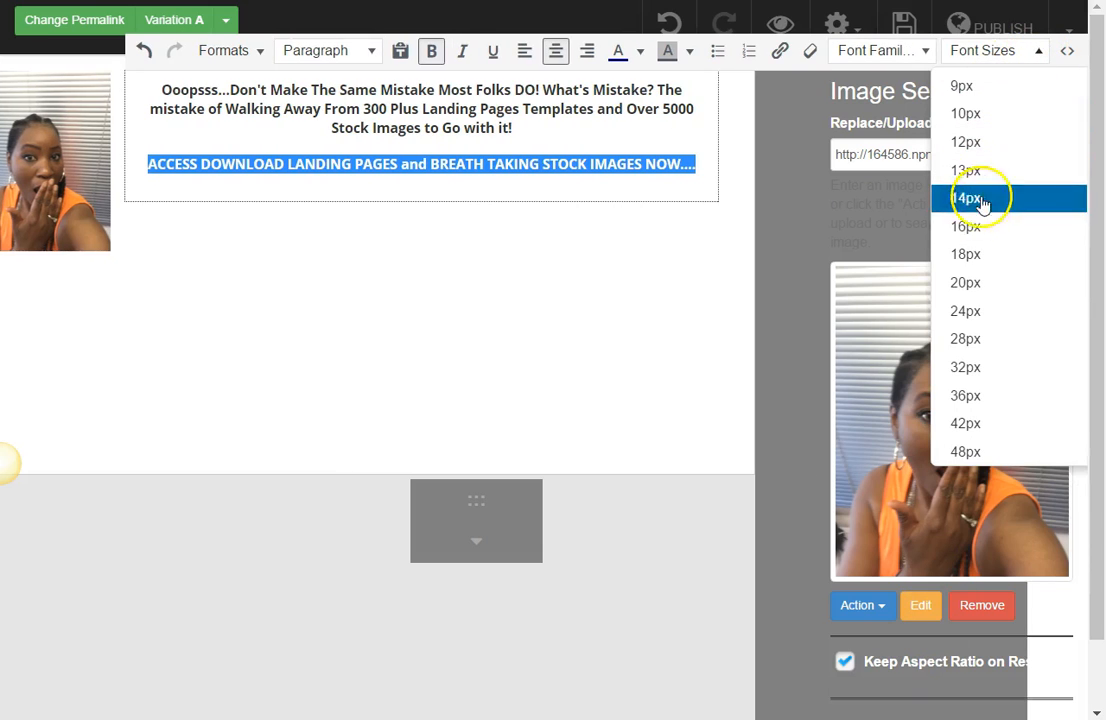
click(977, 230)
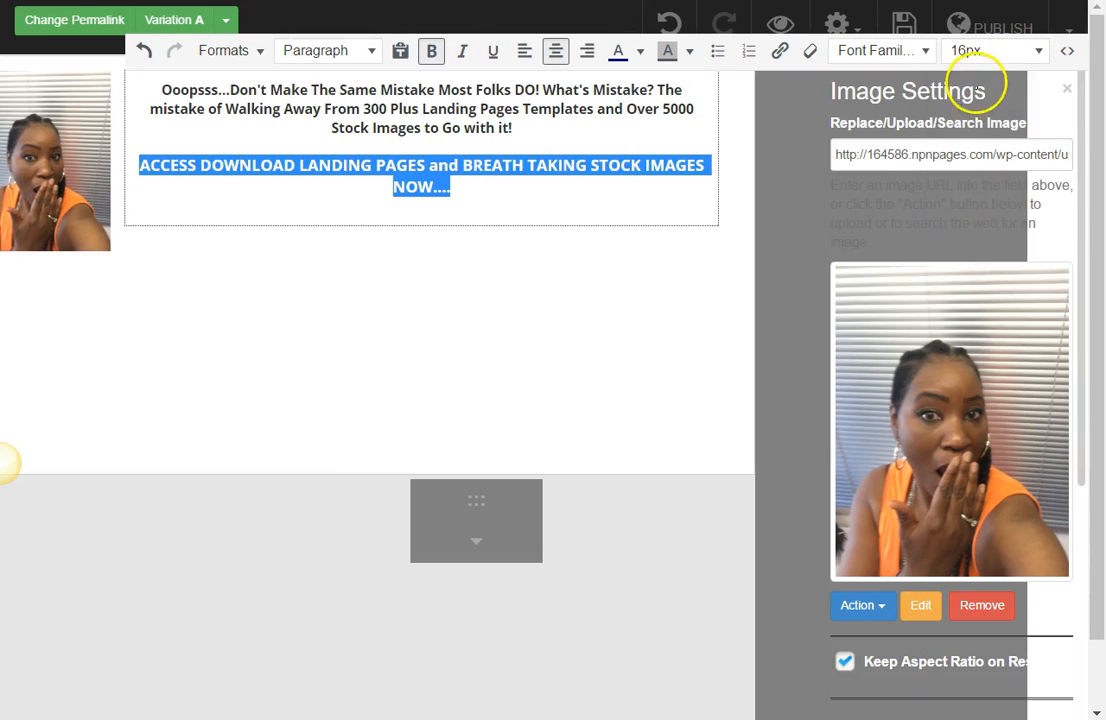
click(1040, 51)
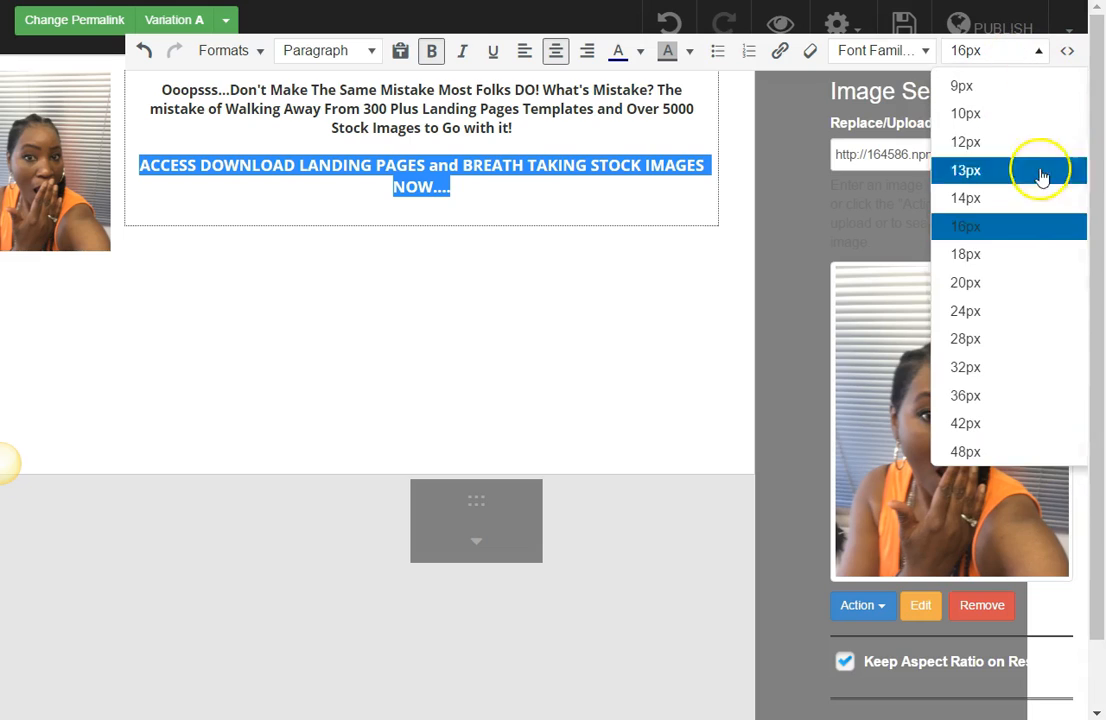
click(1015, 313)
click(630, 237)
Step: Apply the Text Shadow (Dark) style to the whole "ACCESS DOWNLOAD LANDING PAGES" paragraph
drag(675, 223, 183, 172)
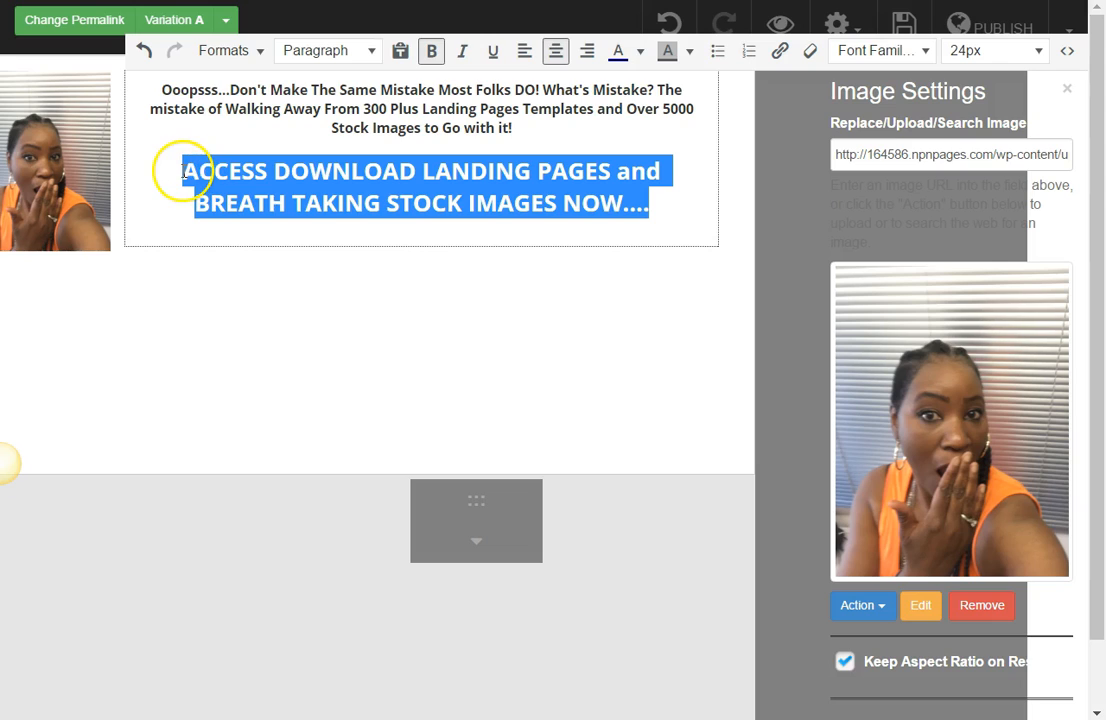
click(373, 52)
click(260, 50)
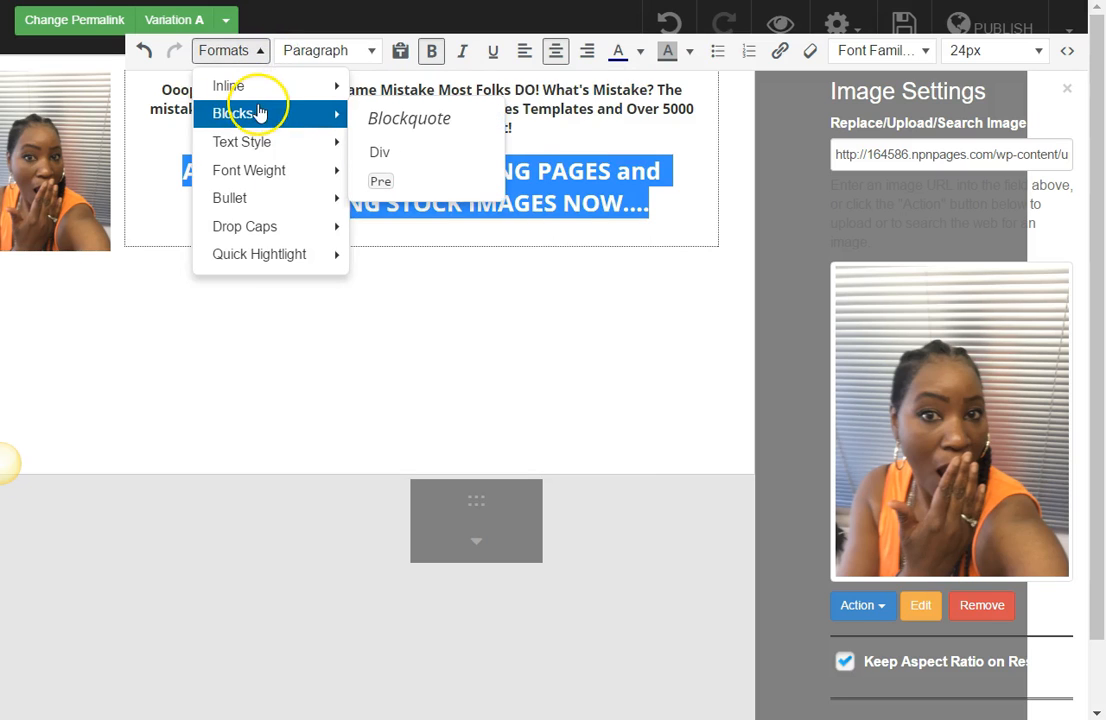
mouse_move(258, 143)
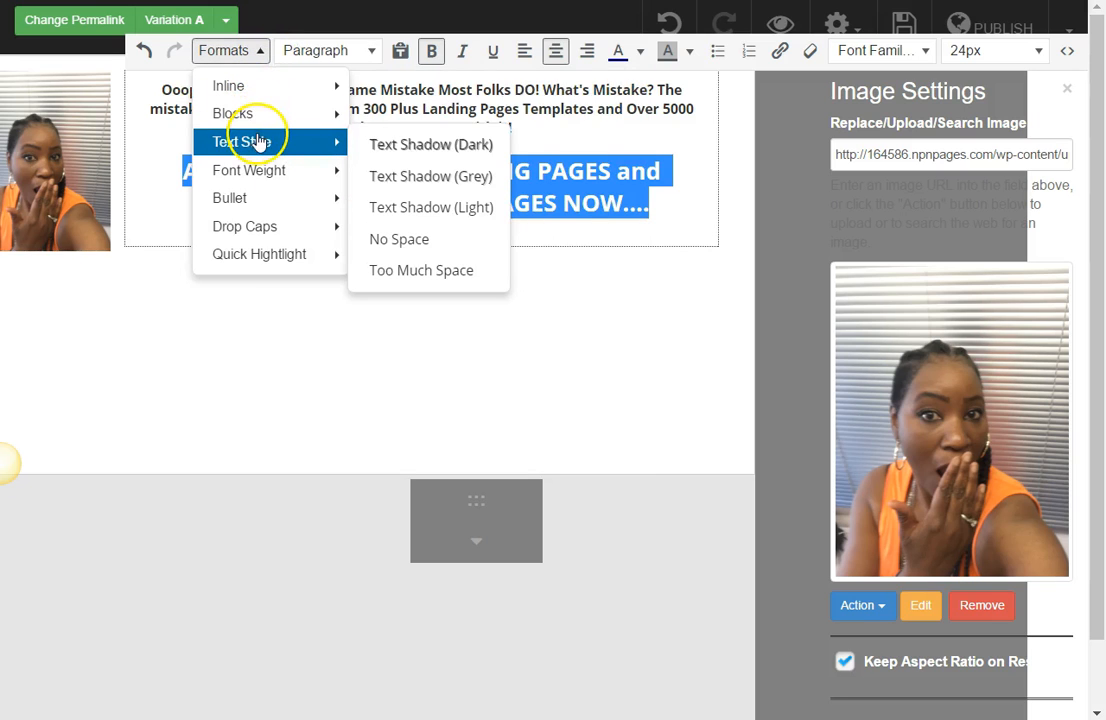
click(375, 144)
click(450, 234)
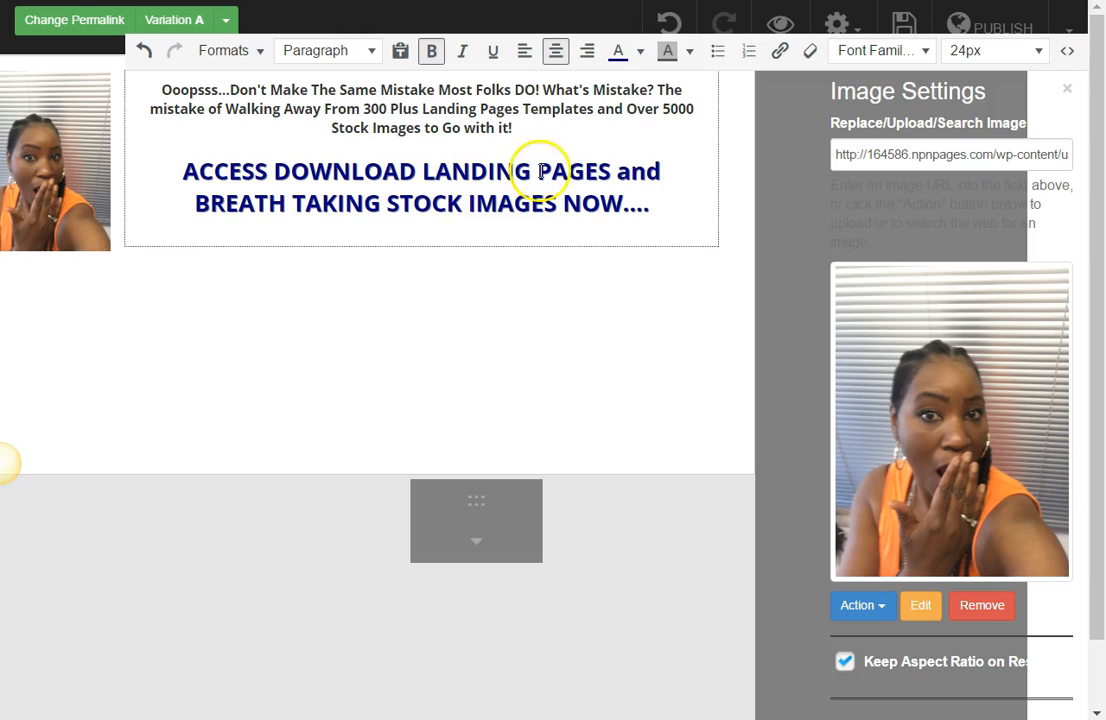
Step: Change the font of the "ACCESS DOWNLOAD LANDING PAGES" paragraph to Impact and finish editing the text
drag(667, 205, 190, 170)
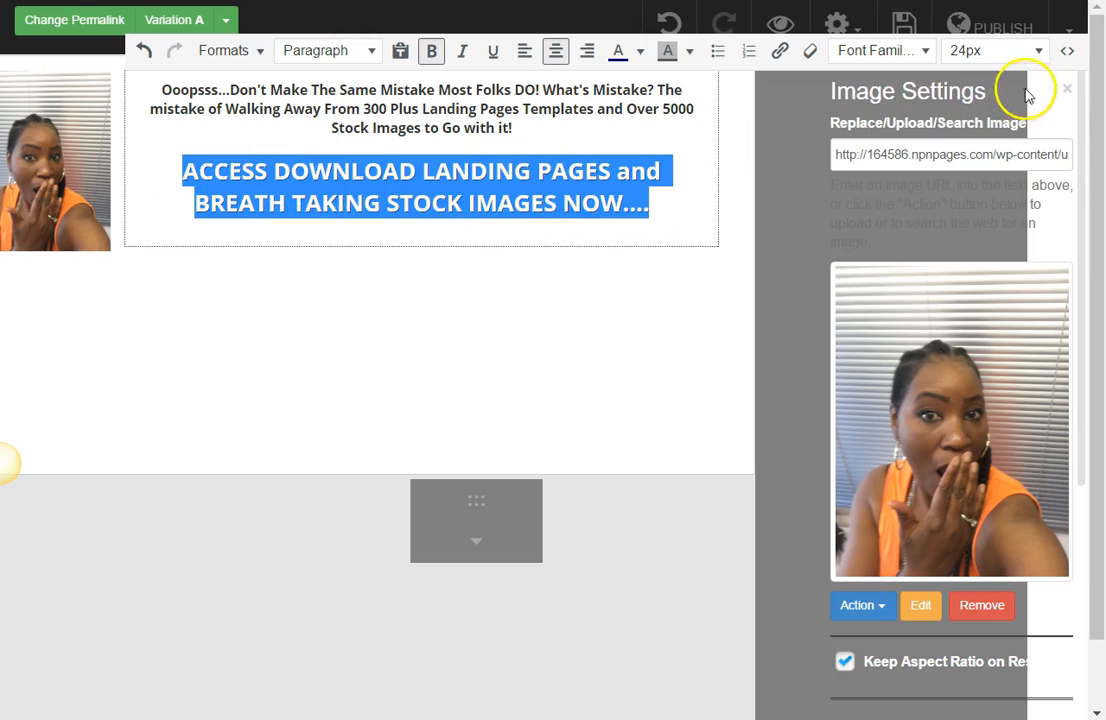
click(924, 50)
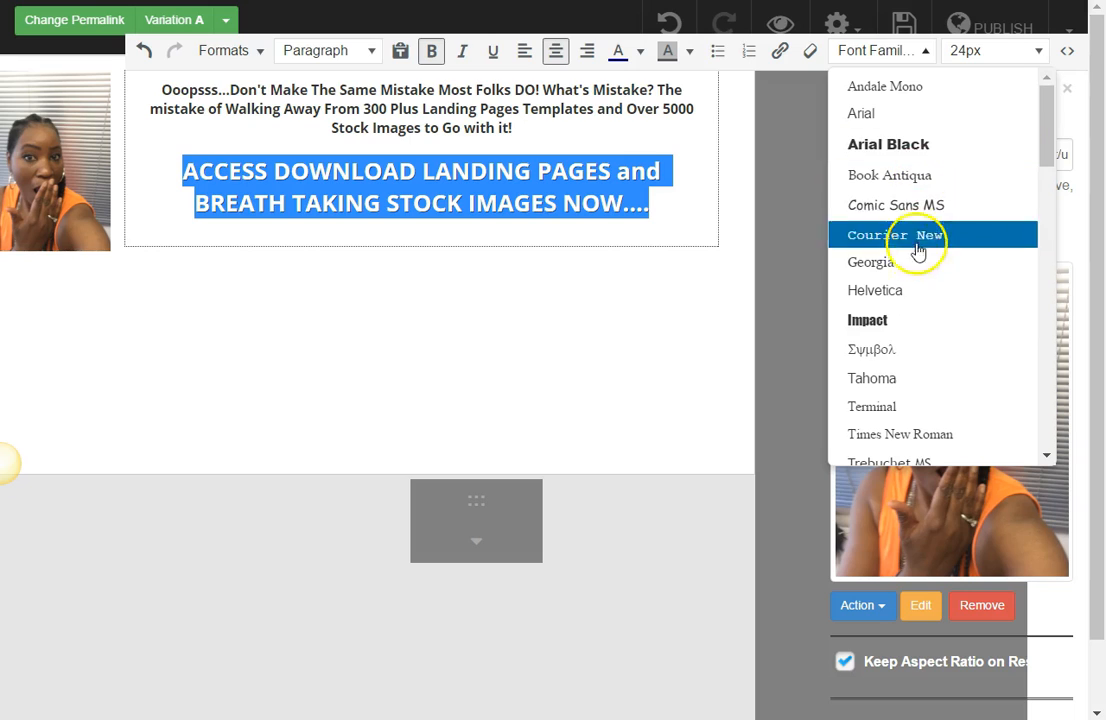
click(916, 318)
click(625, 283)
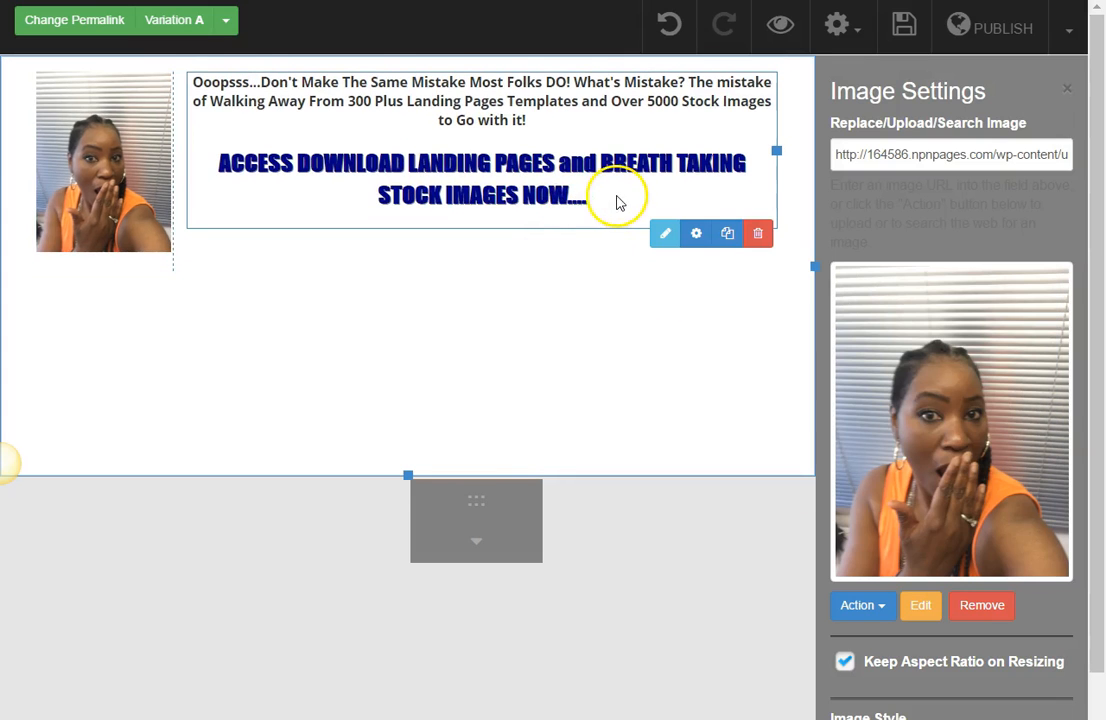
Step: Reopen the headline text and set the "ACCESS DOWNLOAD LANDING PAGES" paragraph's font size to 28px
click(664, 234)
drag(612, 202, 210, 178)
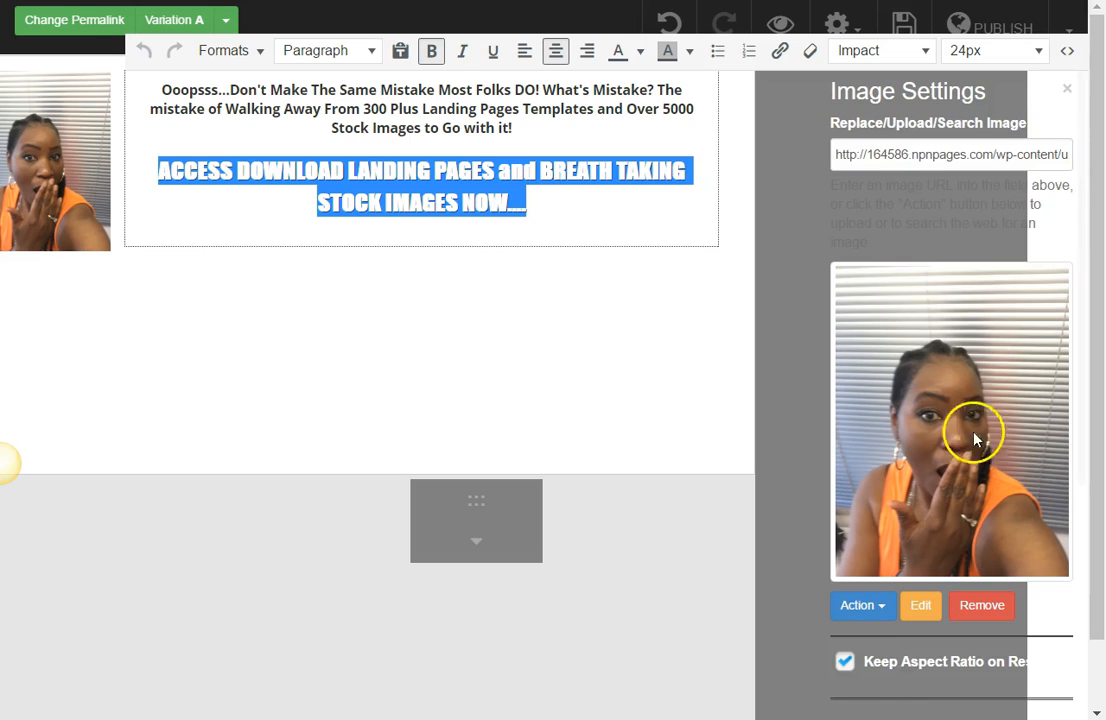
click(1045, 52)
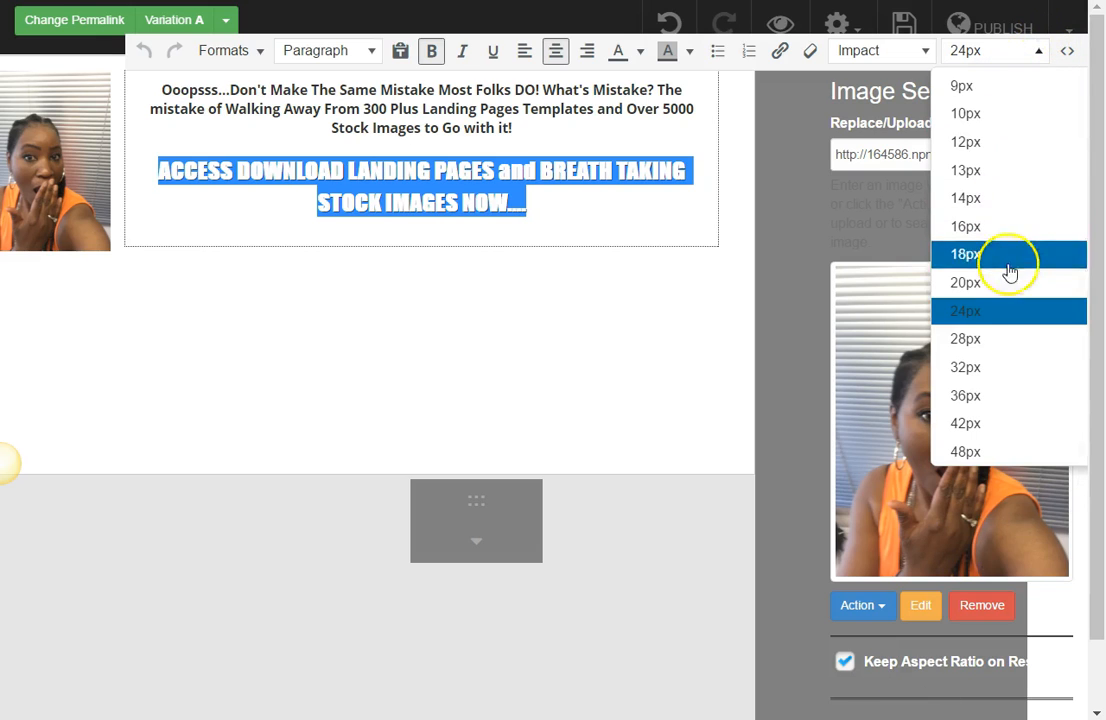
click(990, 338)
click(655, 278)
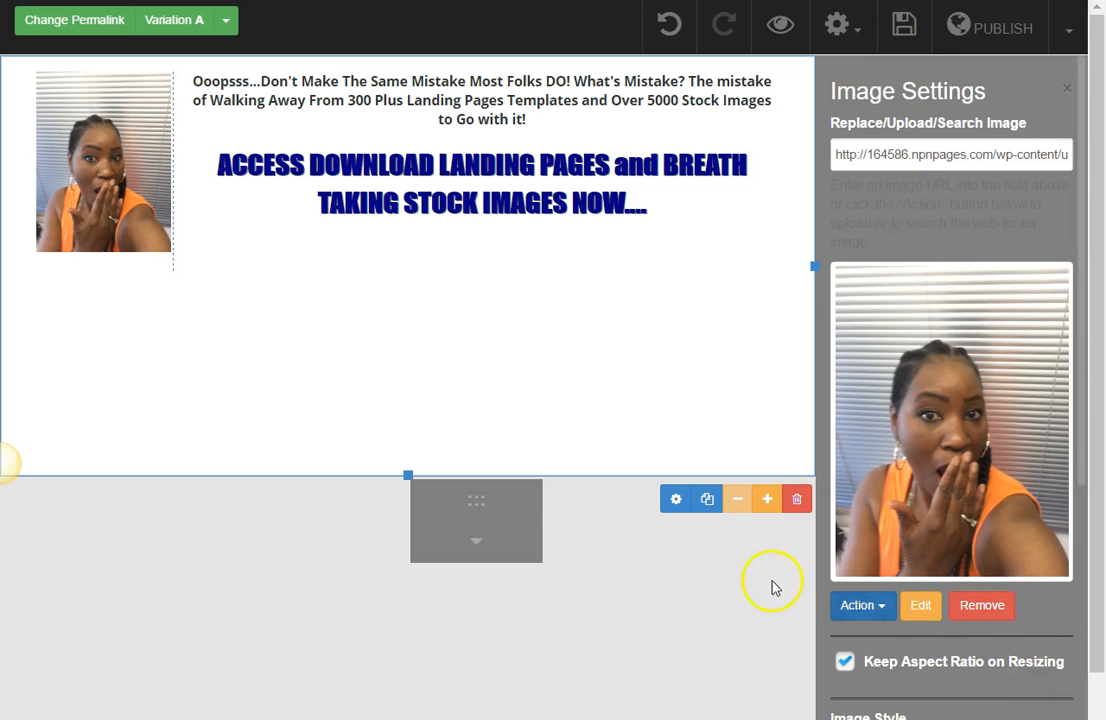
Step: Insert an Opt-In Form element from the elements palette and place it below the headline in the text column
drag(476, 511, 752, 173)
click(760, 168)
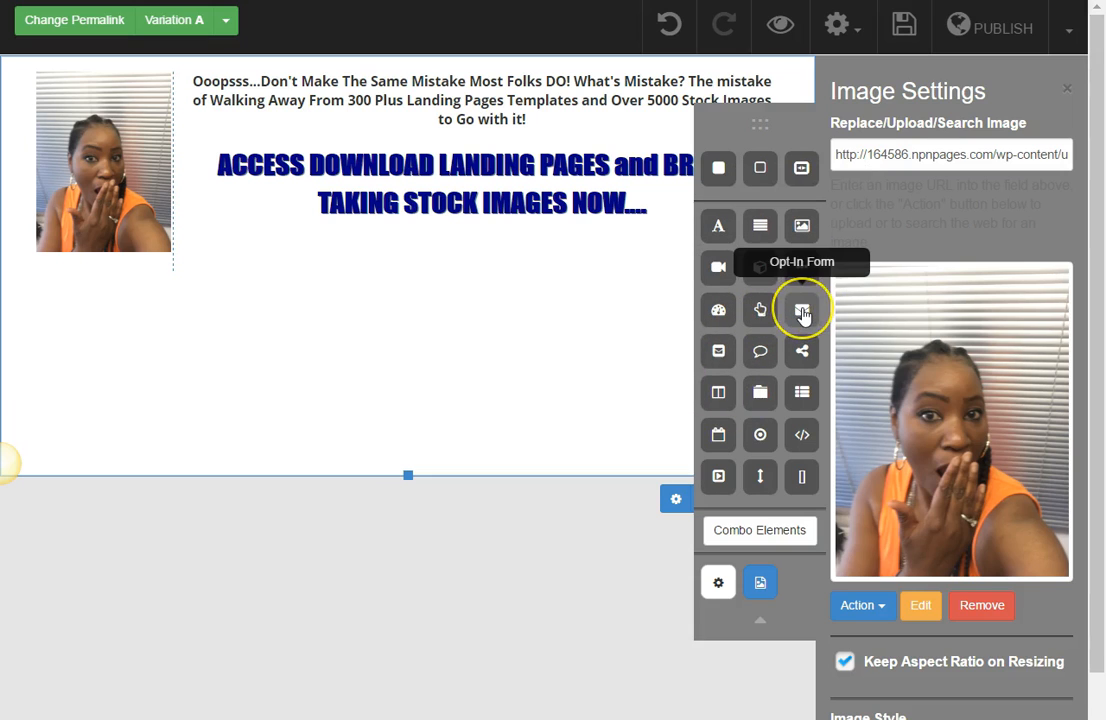
drag(802, 313, 572, 275)
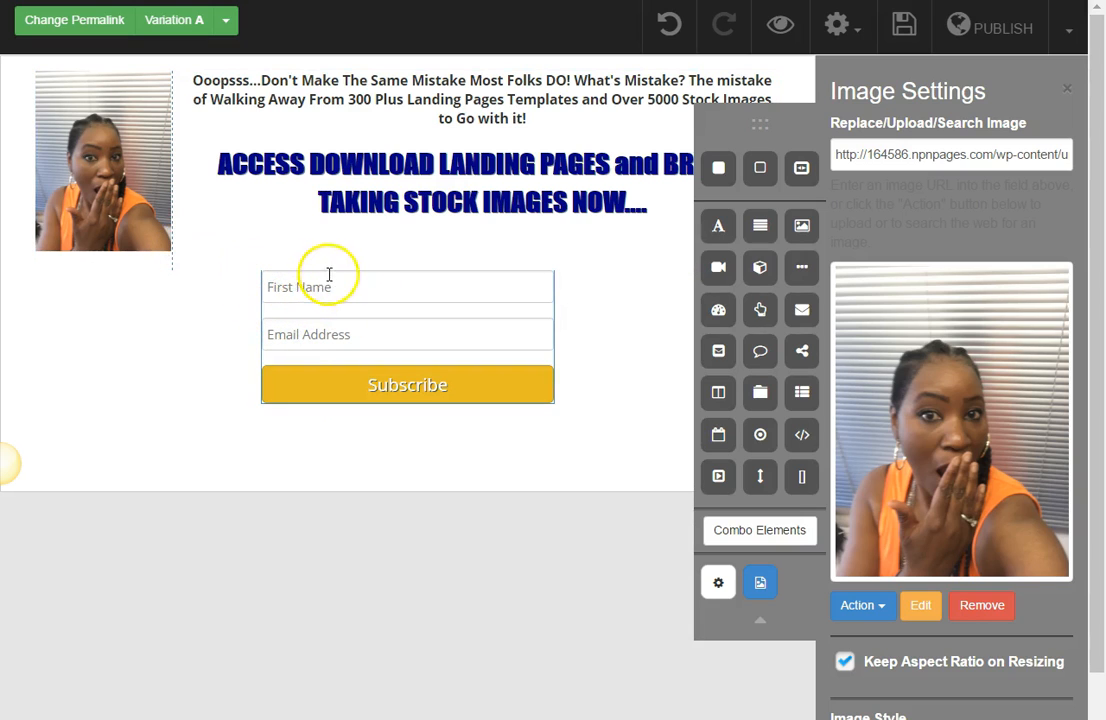
drag(538, 407, 583, 348)
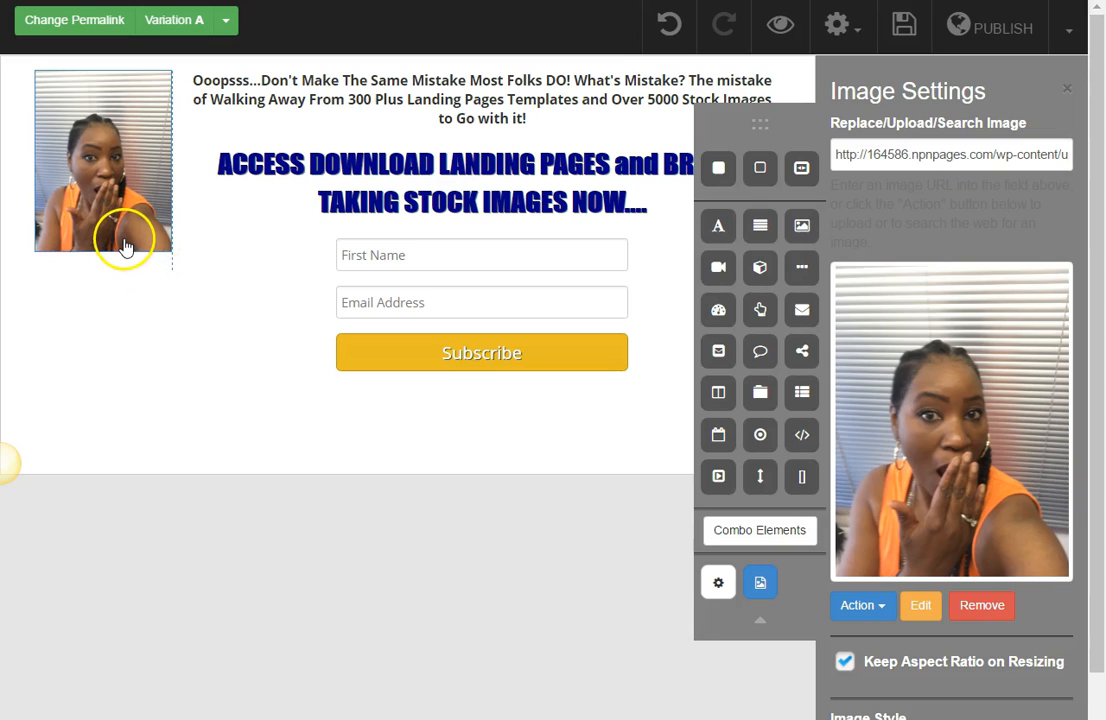
Step: Widen the photo's column and enlarge the photo to nearly fill it
mouse_move(119, 240)
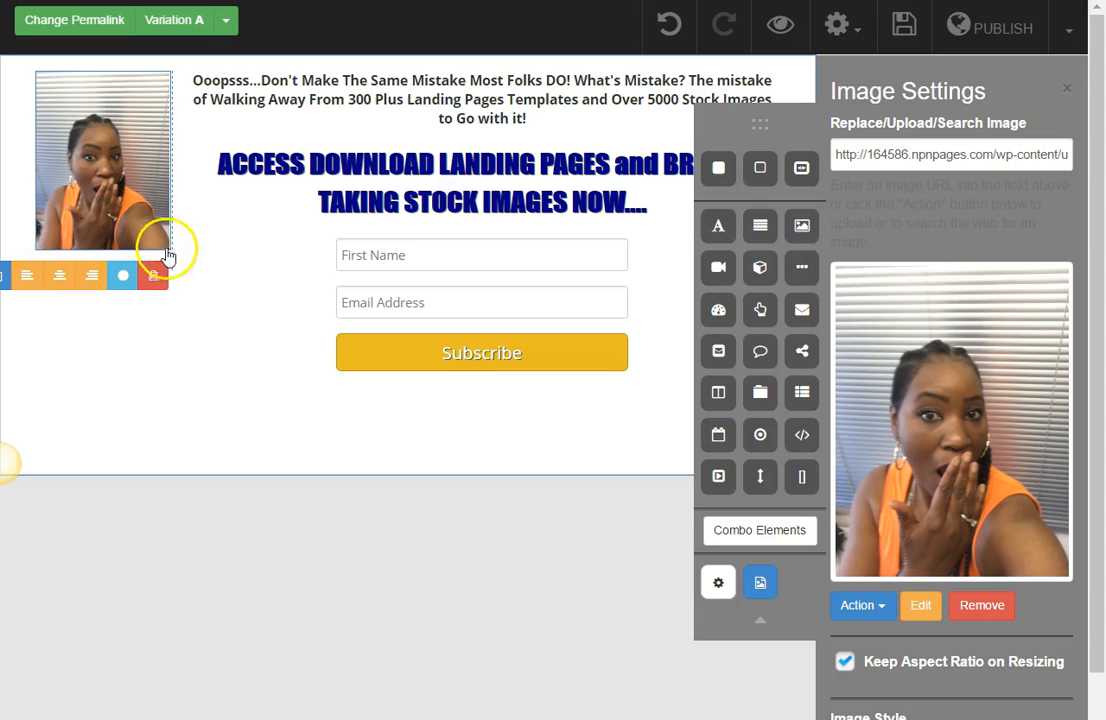
drag(188, 225, 212, 221)
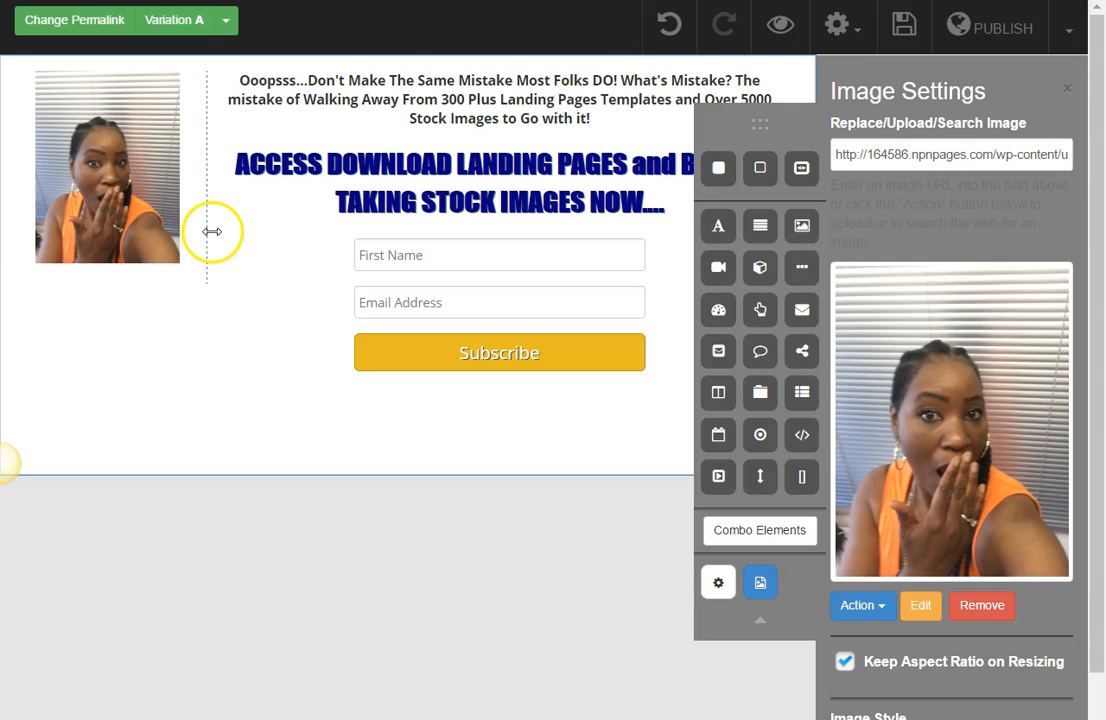
drag(229, 230, 238, 235)
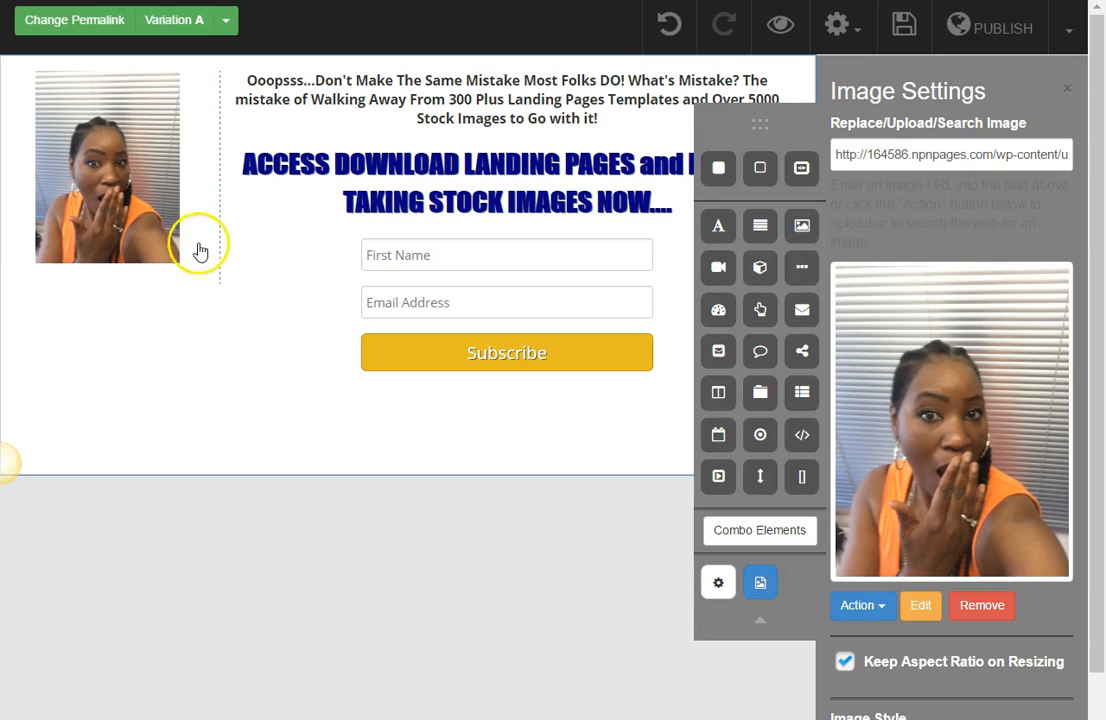
drag(178, 255, 222, 286)
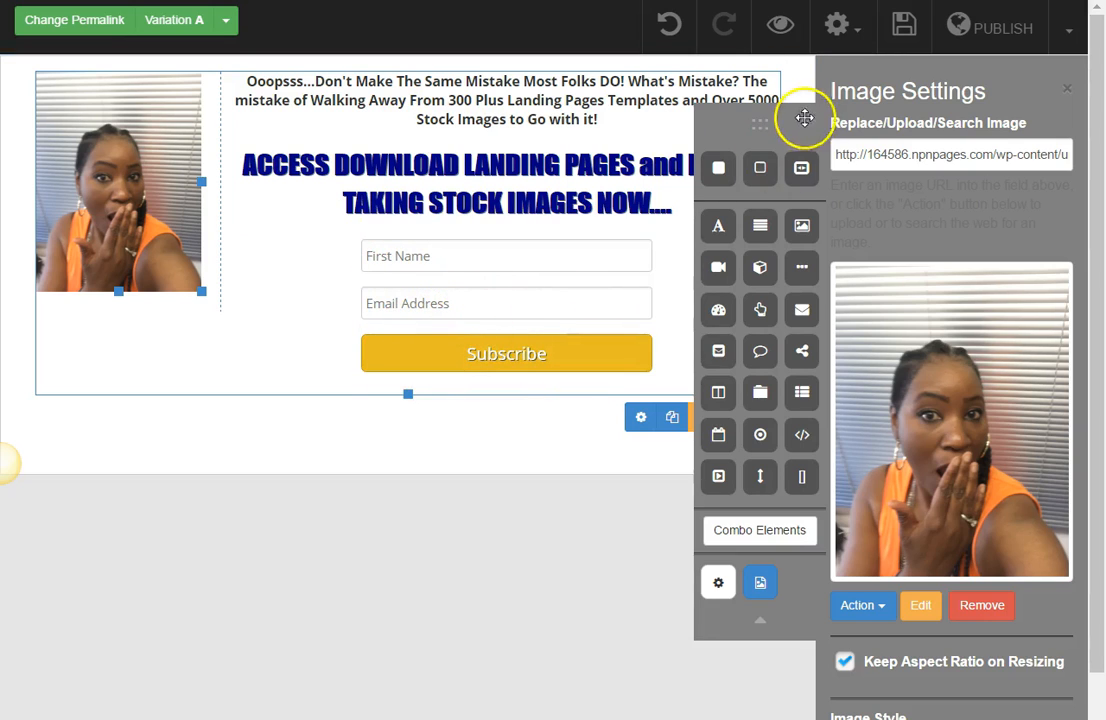
Step: Collapse the elements palette, move it clear of the form below the photo, and open the opt-in form's settings
click(760, 625)
drag(773, 116, 114, 453)
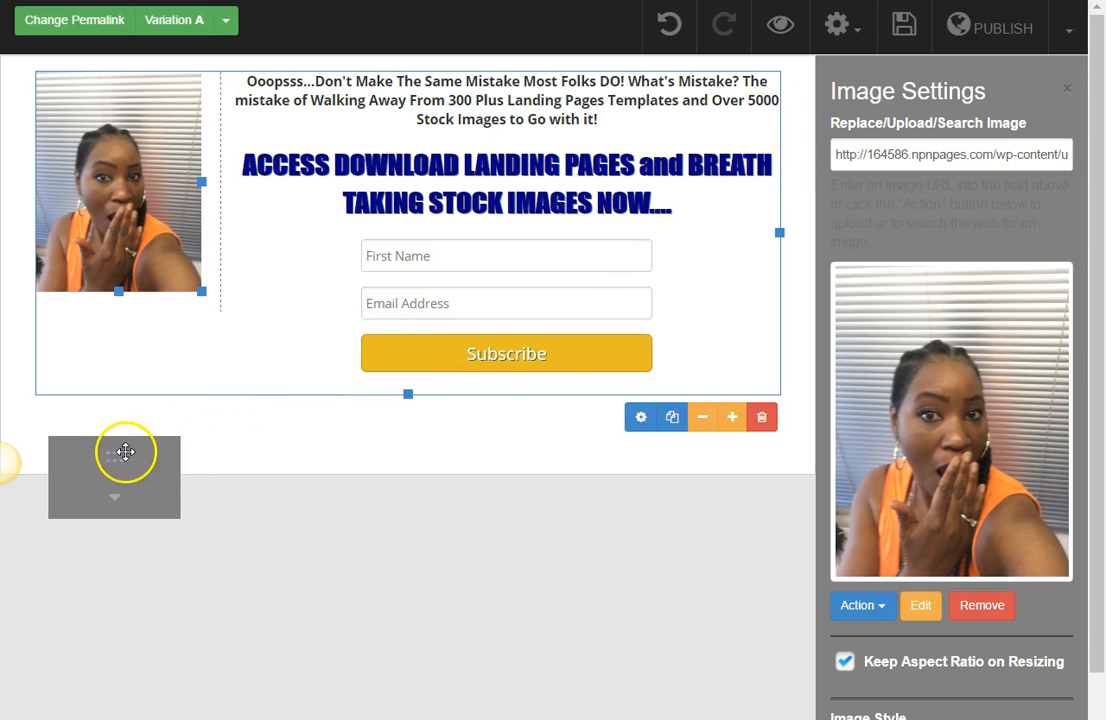
click(565, 357)
click(477, 397)
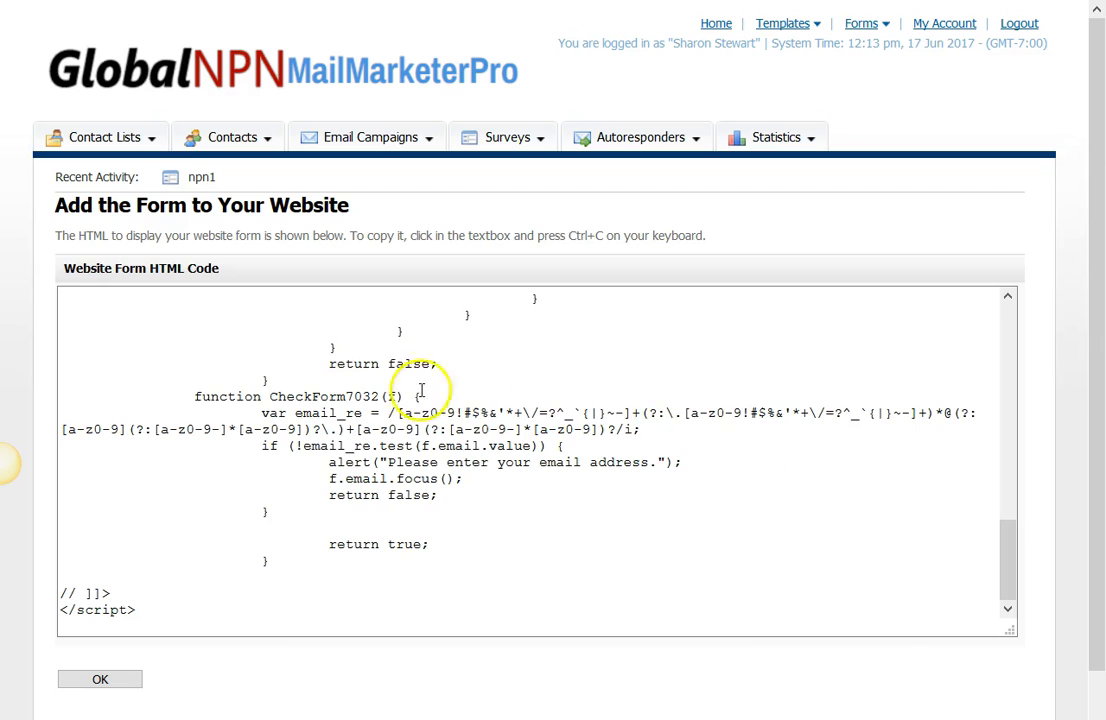
Step: In GlobalNPN MailMarketerPro, get the HTML of the "npn1" website form from the forms list and copy all its code
click(435, 385)
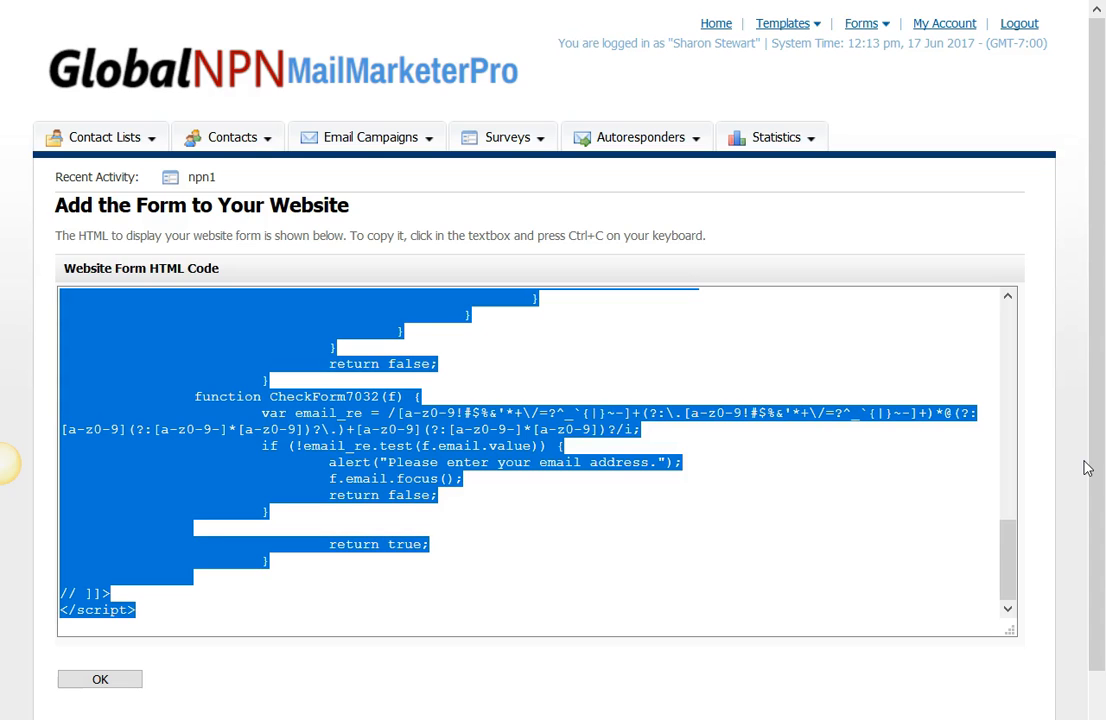
click(871, 28)
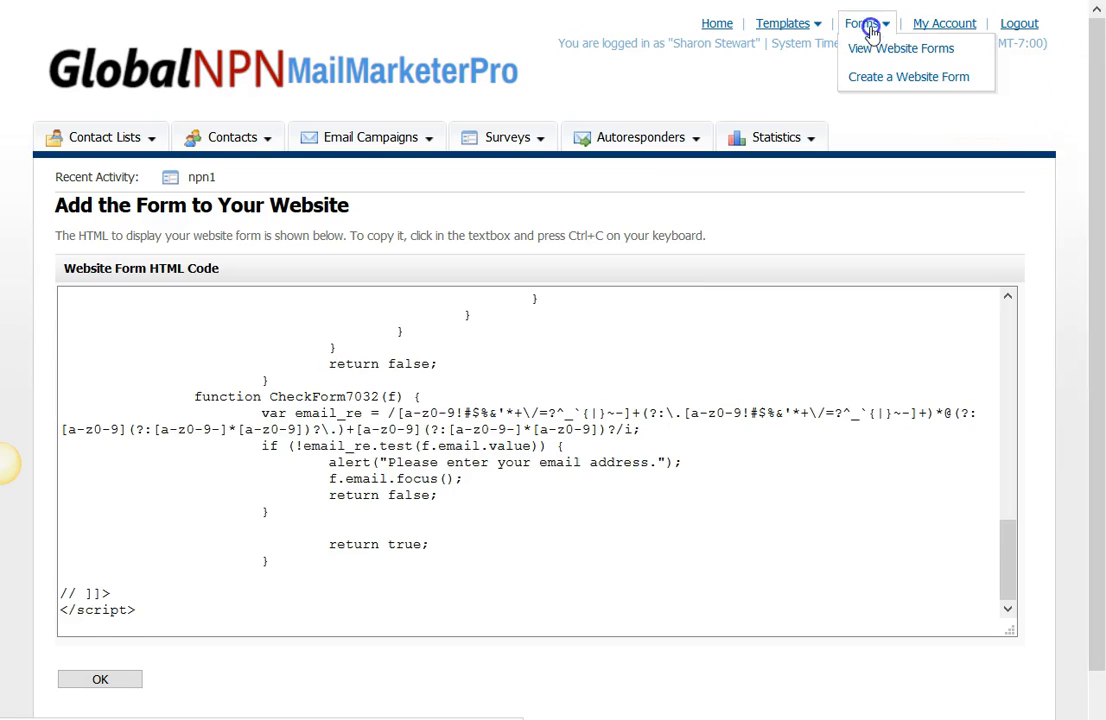
click(866, 57)
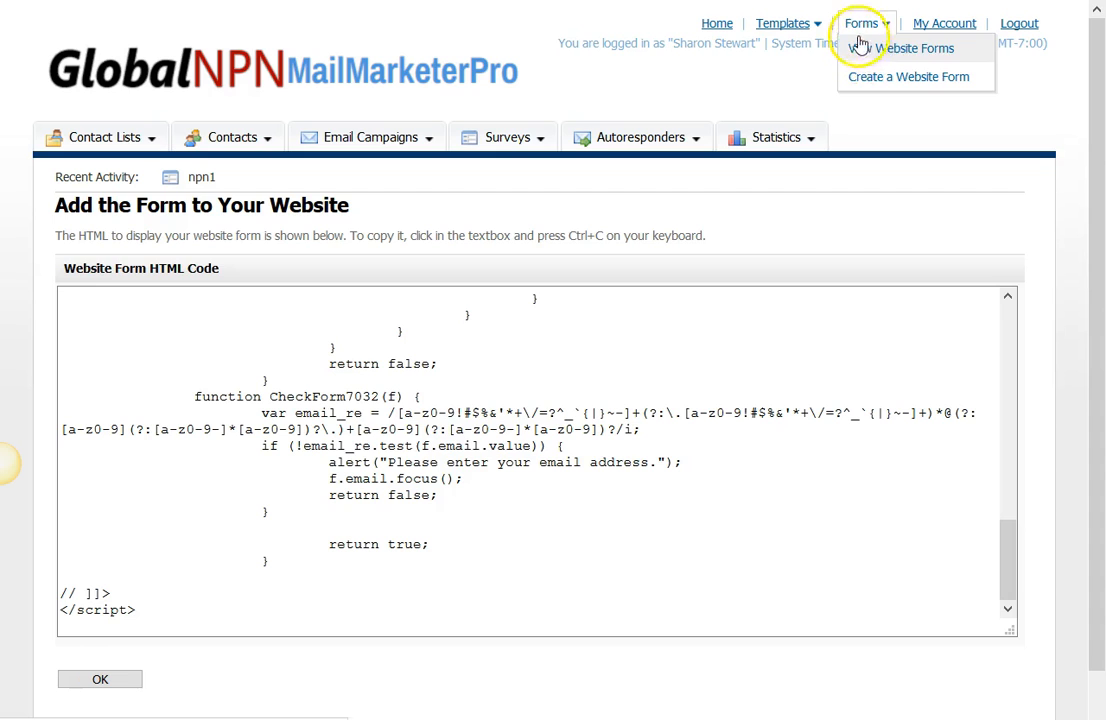
click(863, 41)
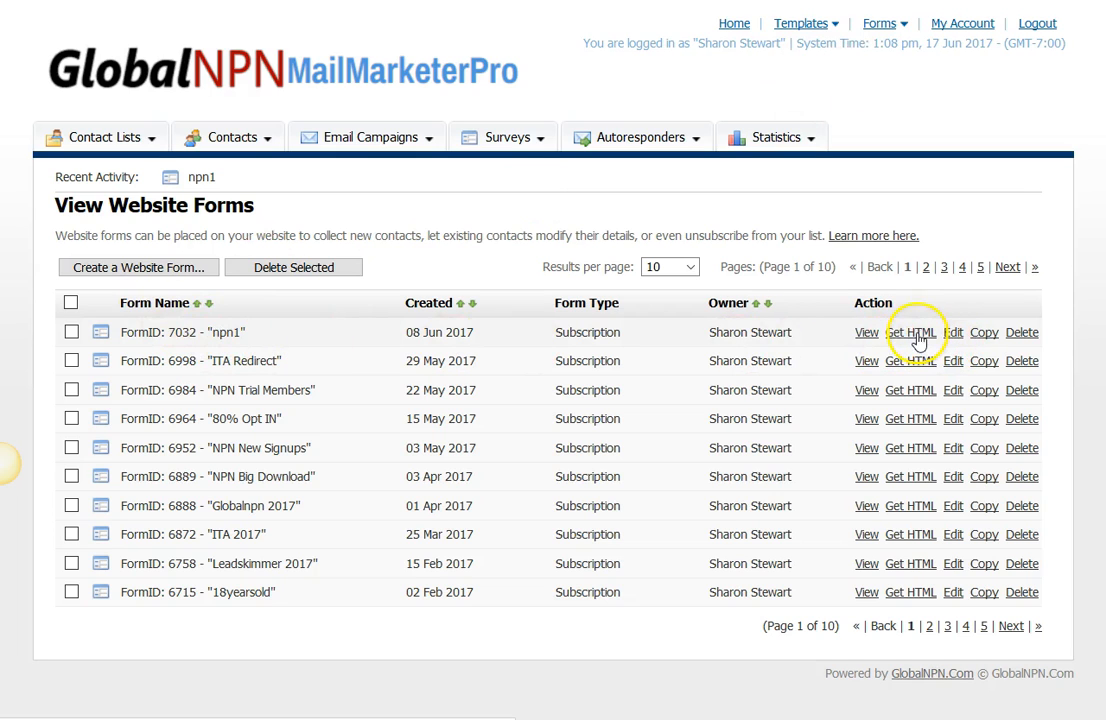
click(918, 336)
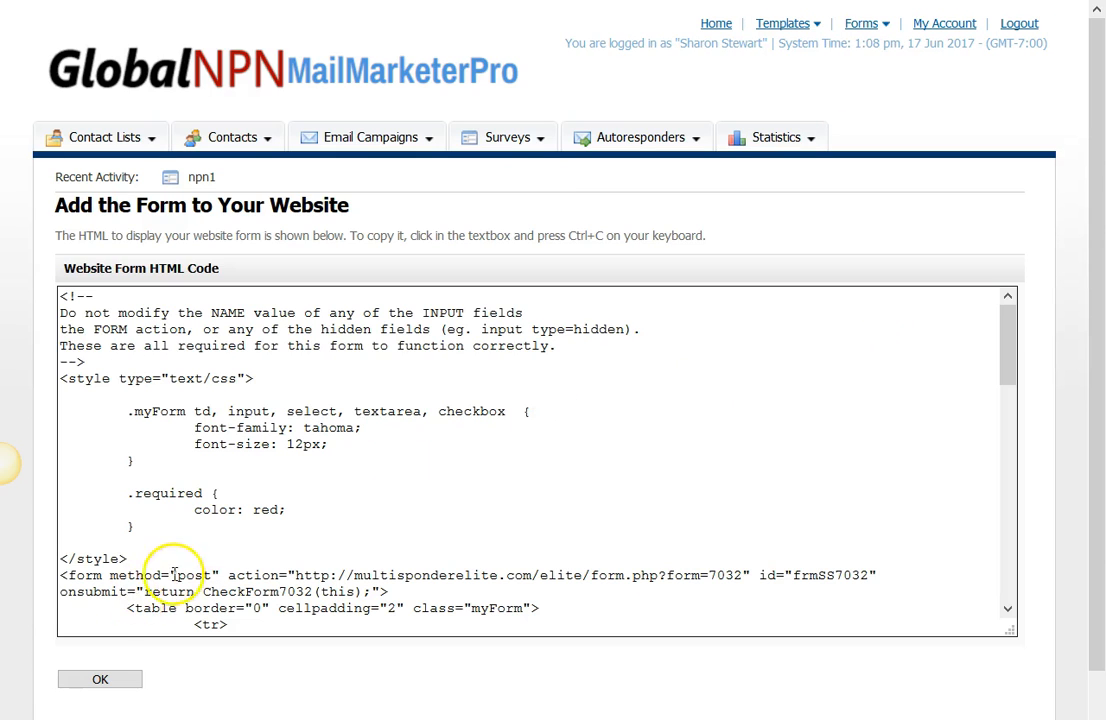
click(435, 458)
right_click(197, 430)
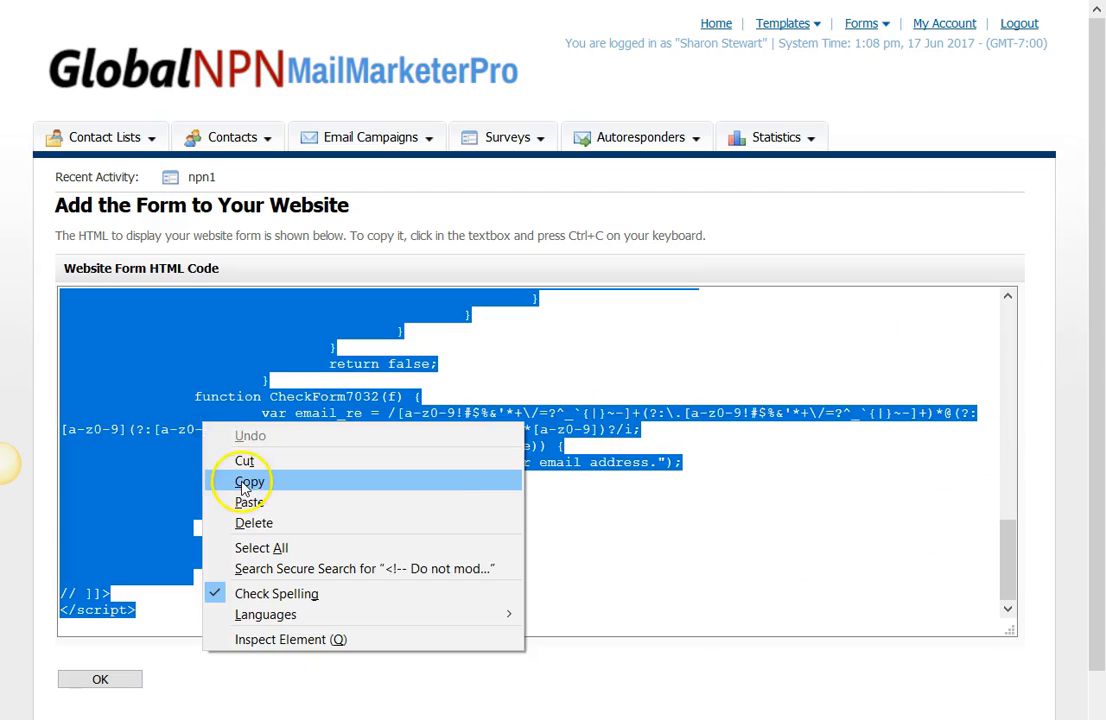
click(245, 482)
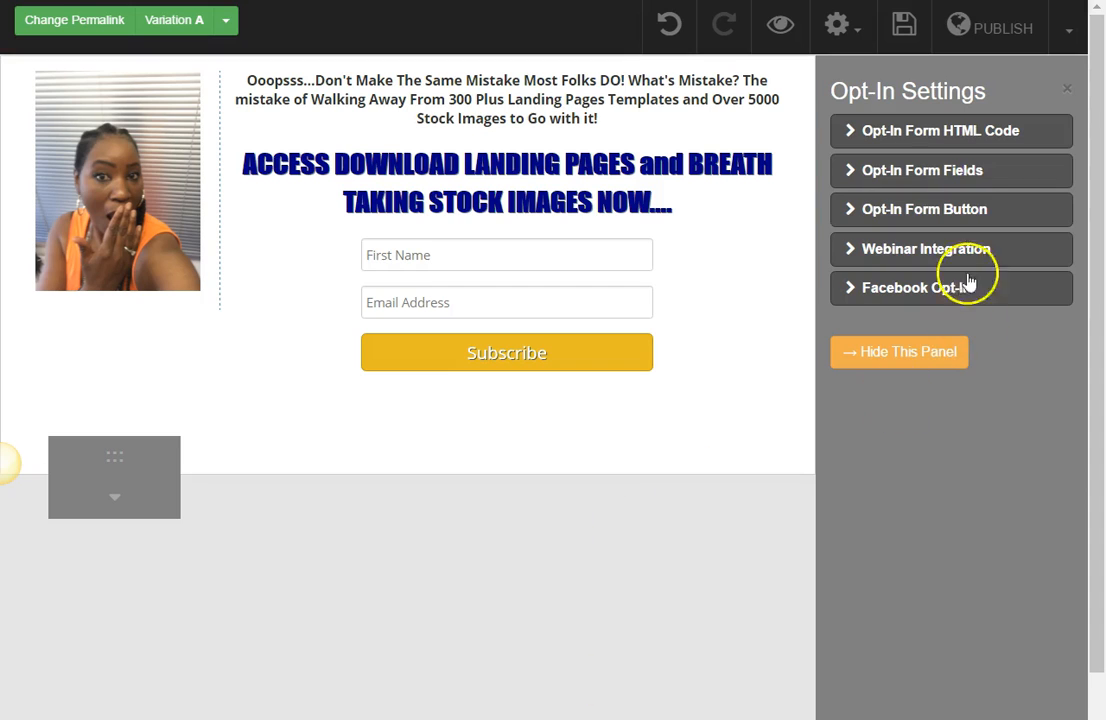
Step: Back in the page editor, paste the copied code as the opt-in form's HTML code and process it
click(955, 138)
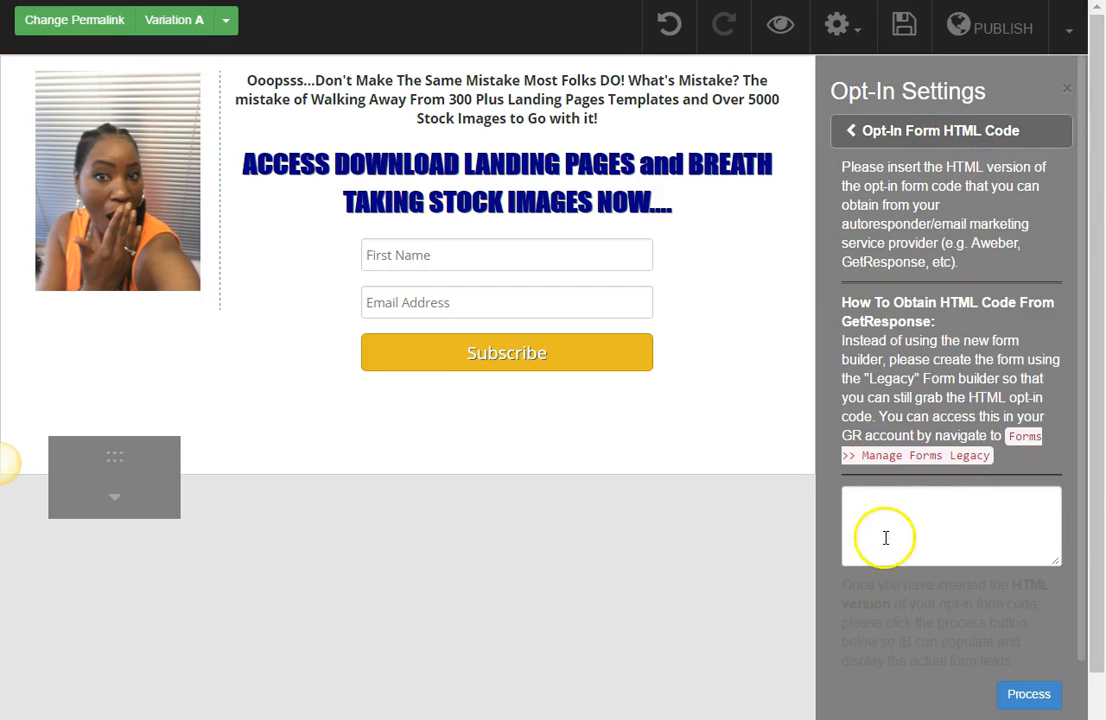
right_click(883, 498)
click(955, 327)
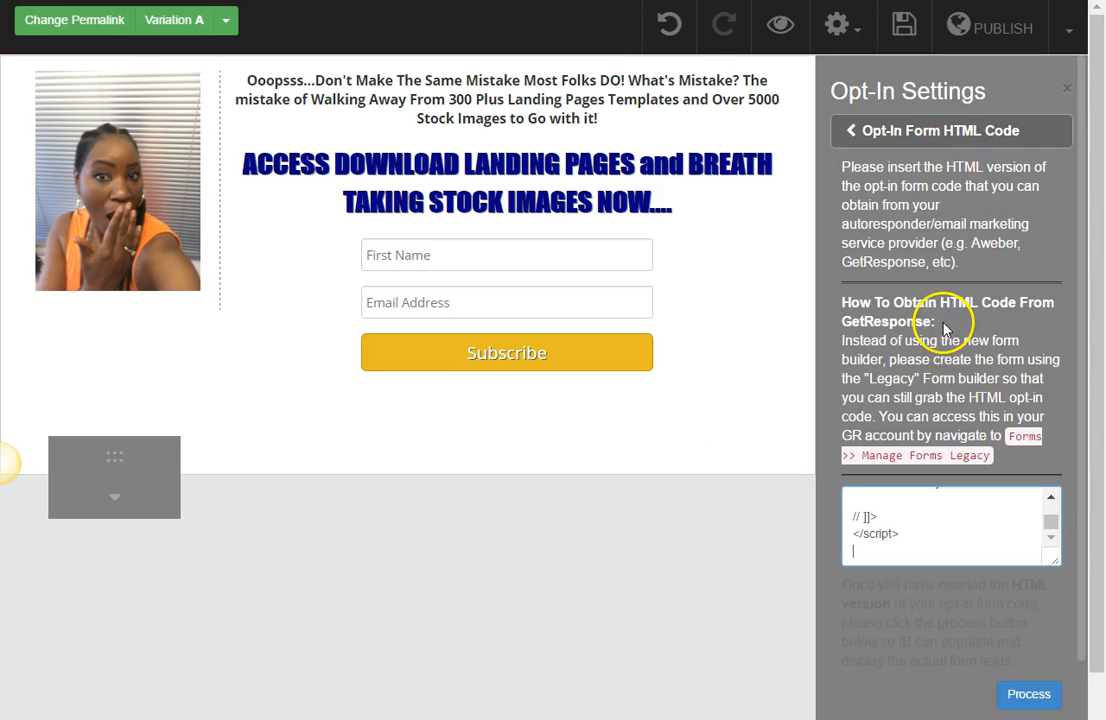
click(1020, 698)
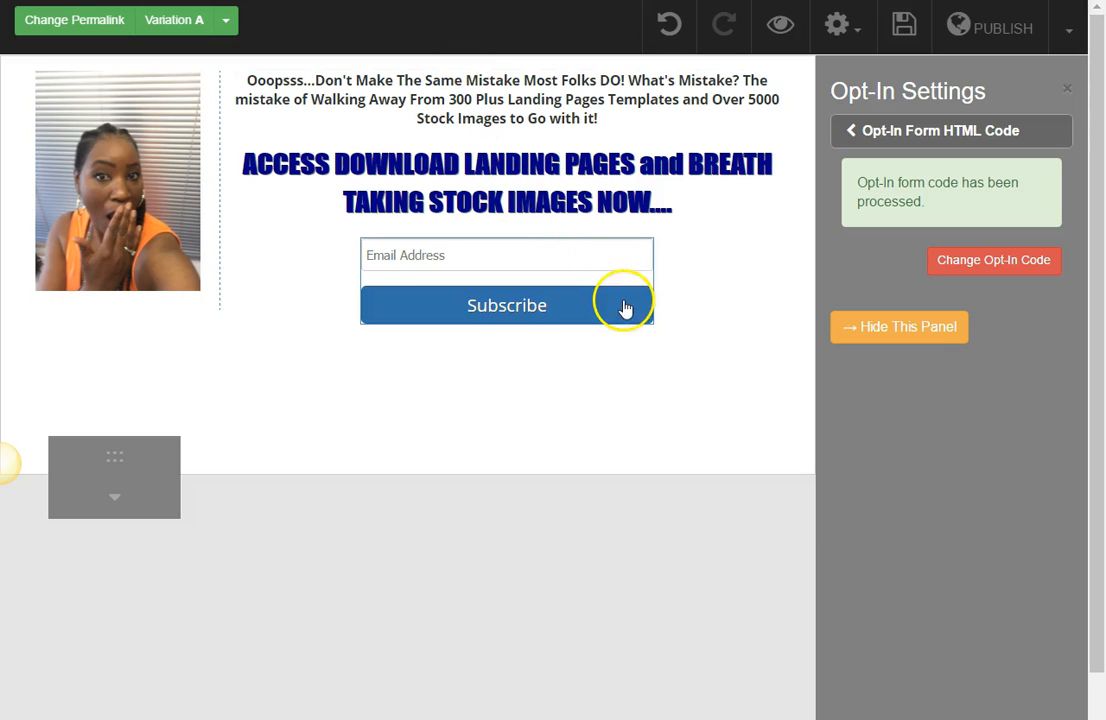
Step: Reopen the opt-in form's settings and set its field style to Style #4
click(626, 315)
click(470, 350)
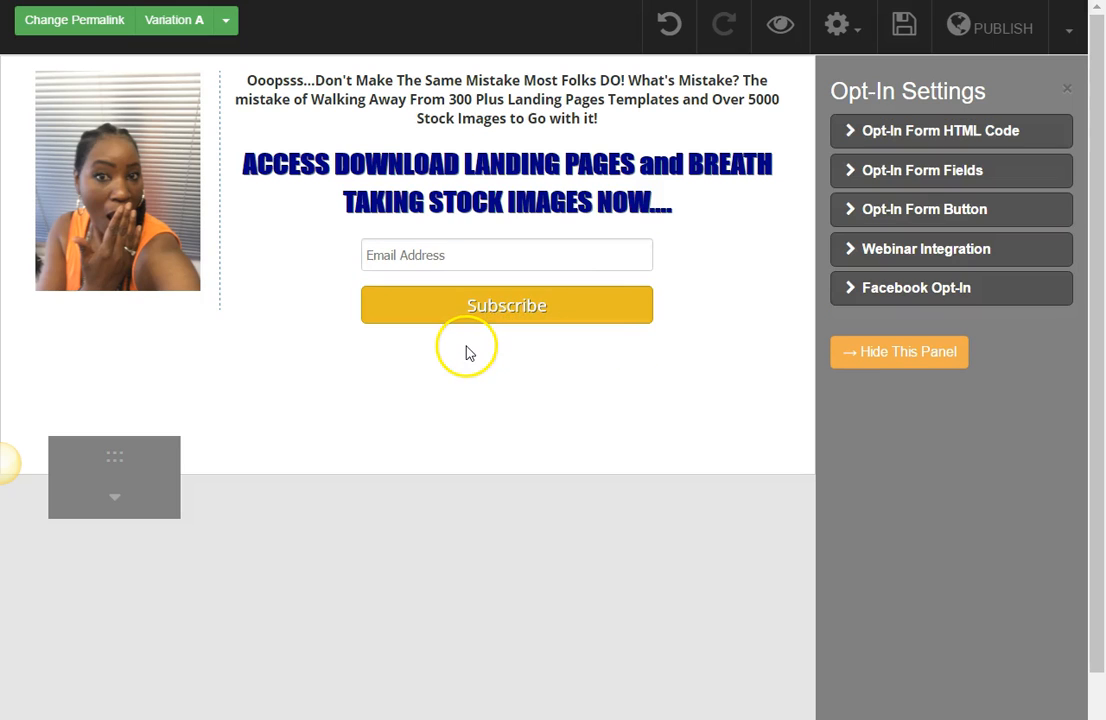
click(963, 177)
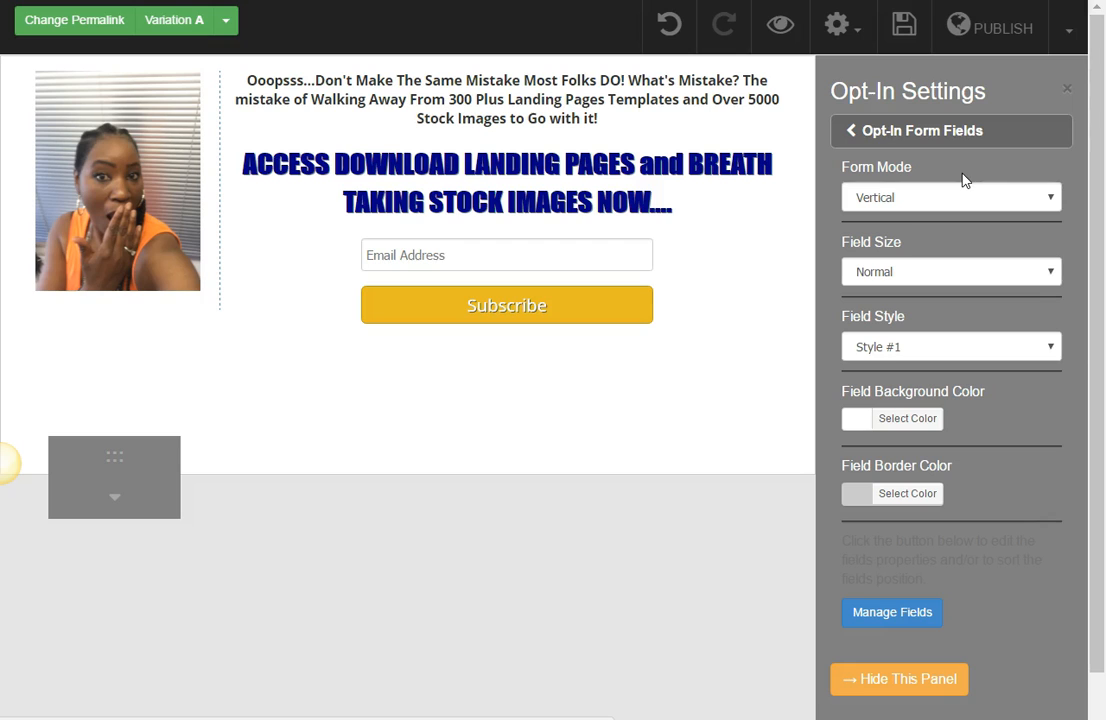
click(1055, 350)
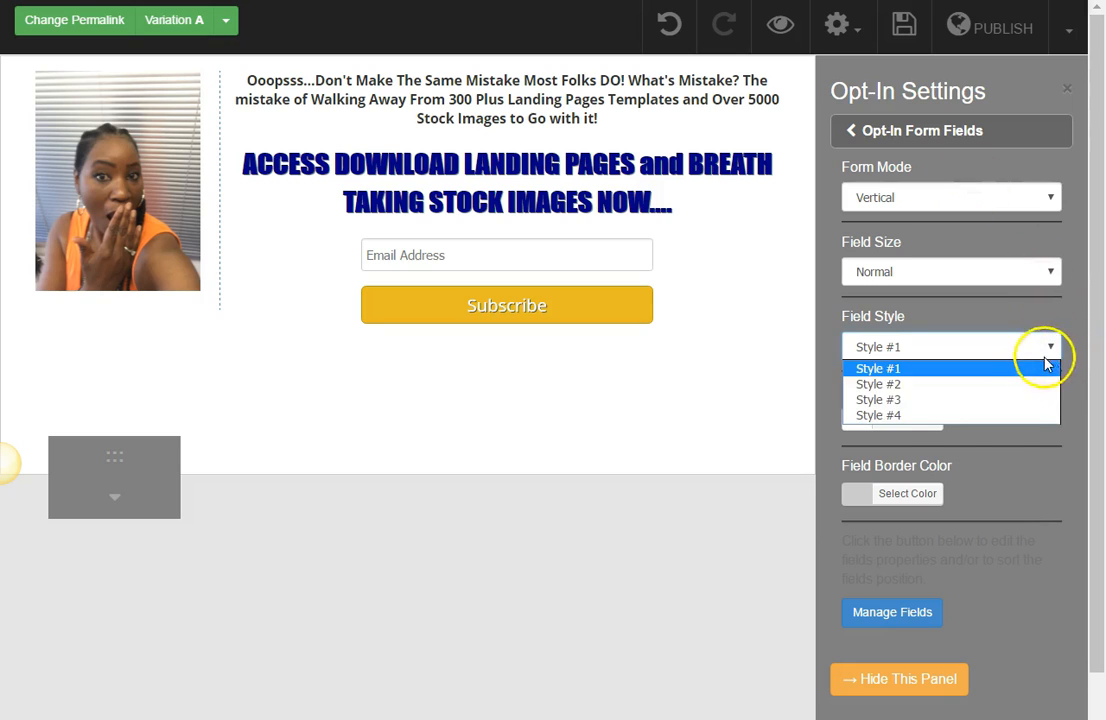
click(1010, 414)
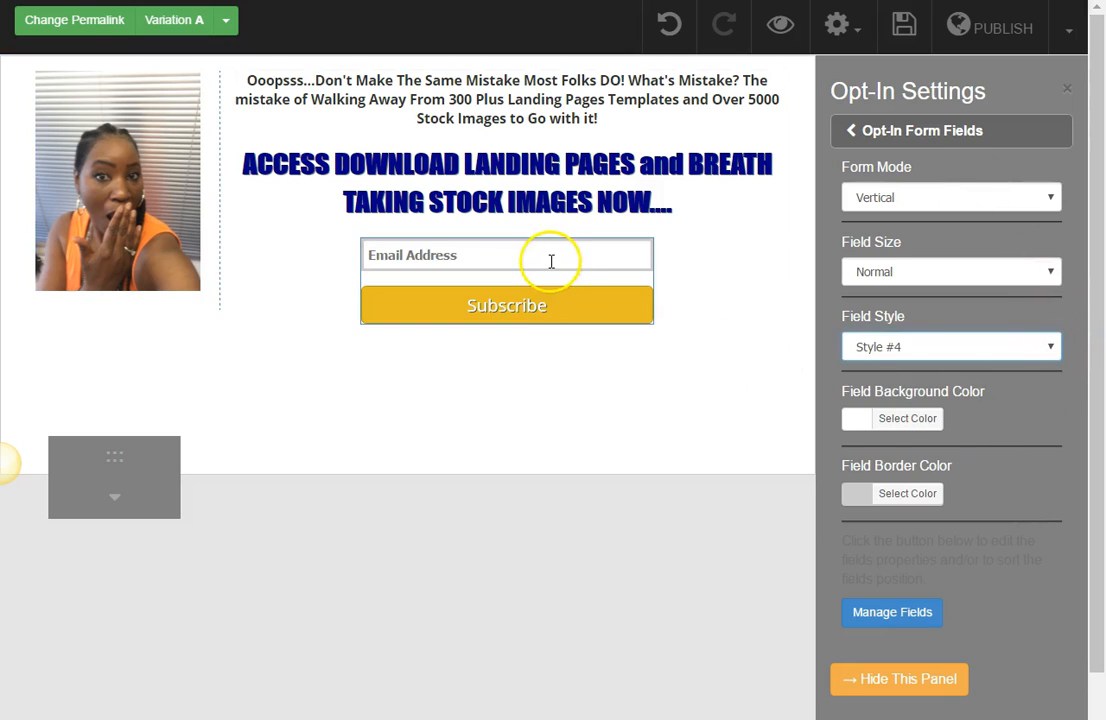
Step: Set the opt-in form's field border color to light blue #afc7d9
click(865, 502)
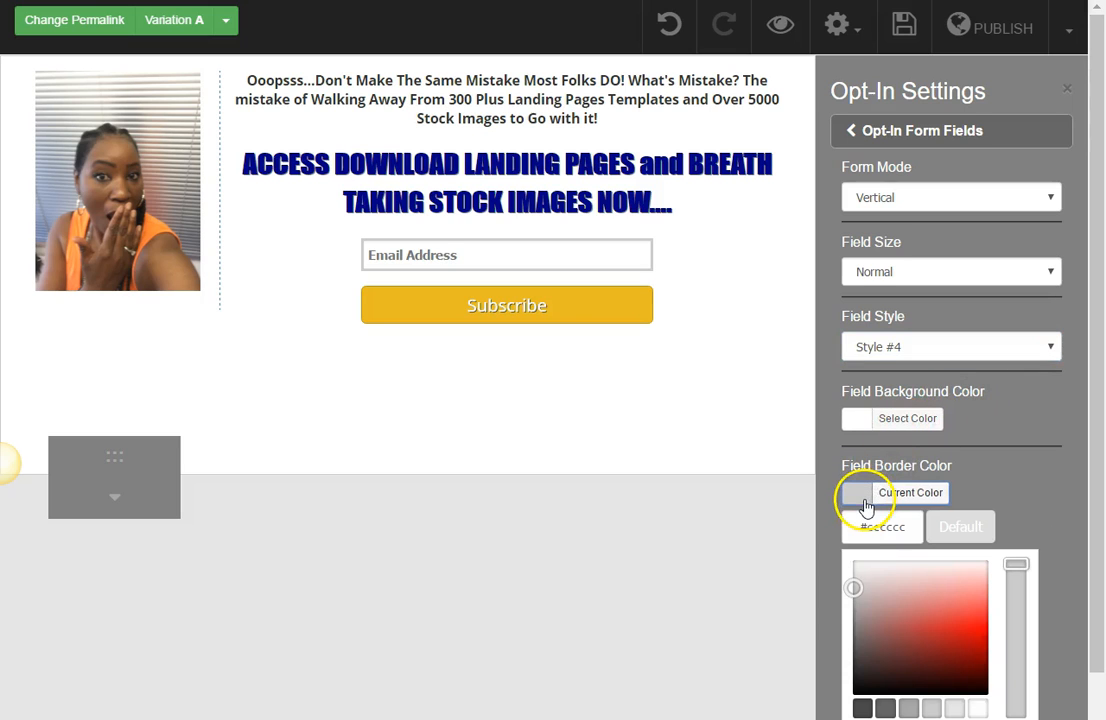
mouse_move(1097, 563)
mouse_down()
mouse_move(1102, 605)
mouse_move(1099, 579)
mouse_up()
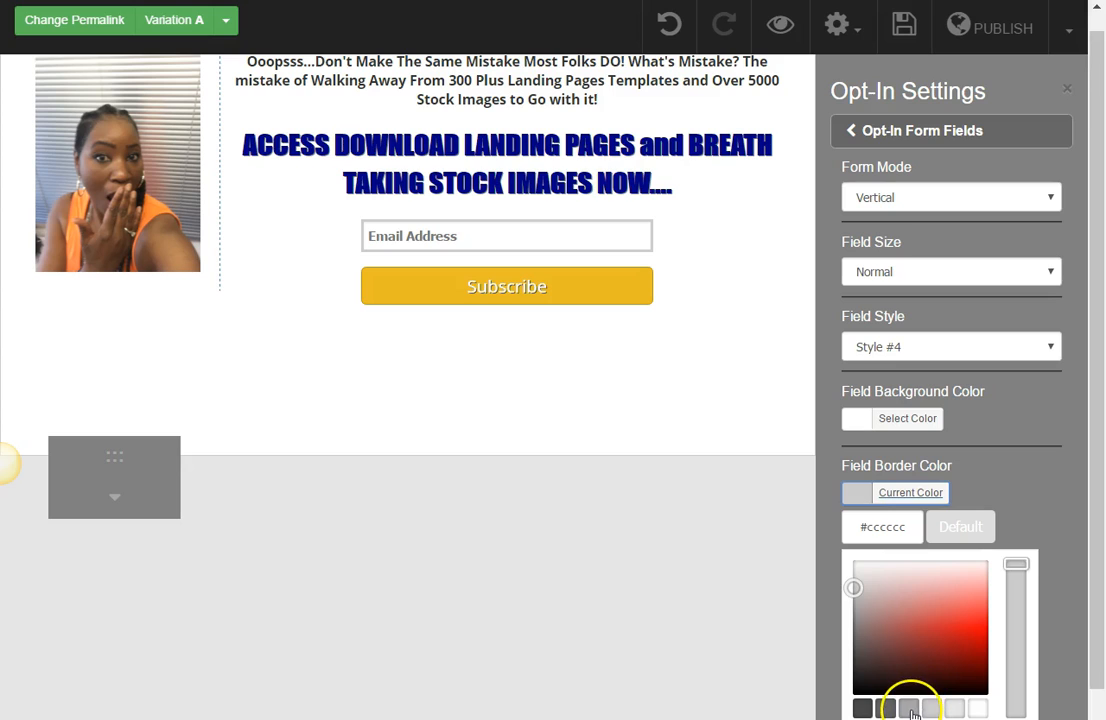
click(909, 709)
drag(1017, 568, 1017, 655)
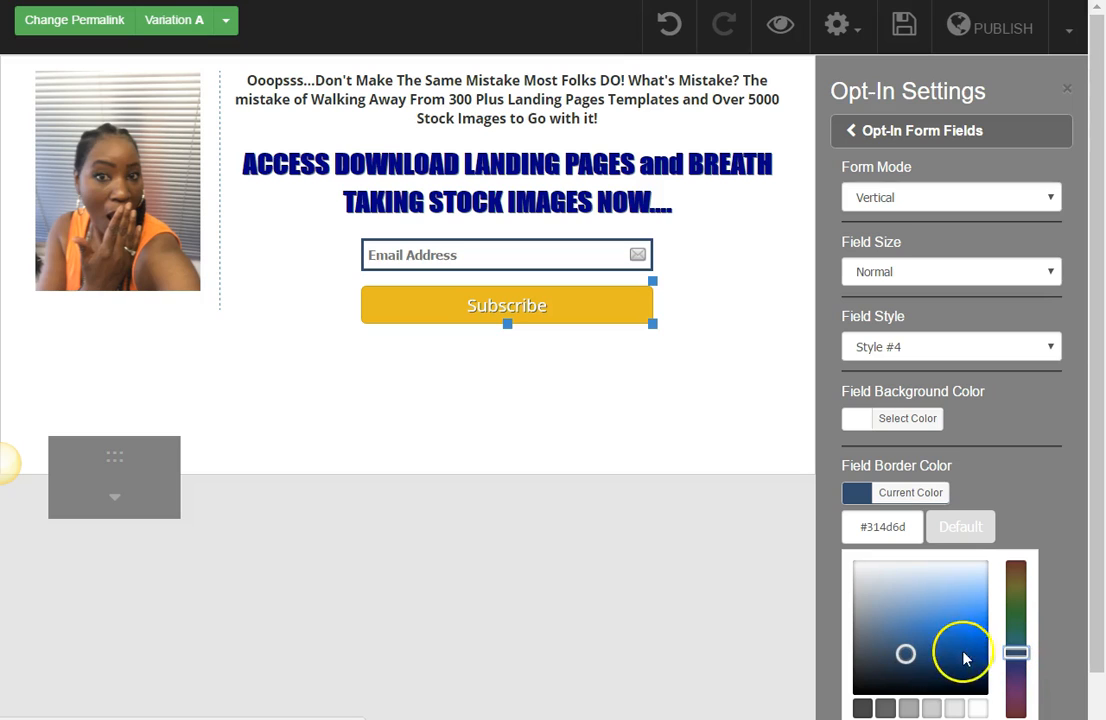
mouse_move(1014, 653)
mouse_down()
mouse_move(1020, 668)
mouse_move(1021, 656)
mouse_up()
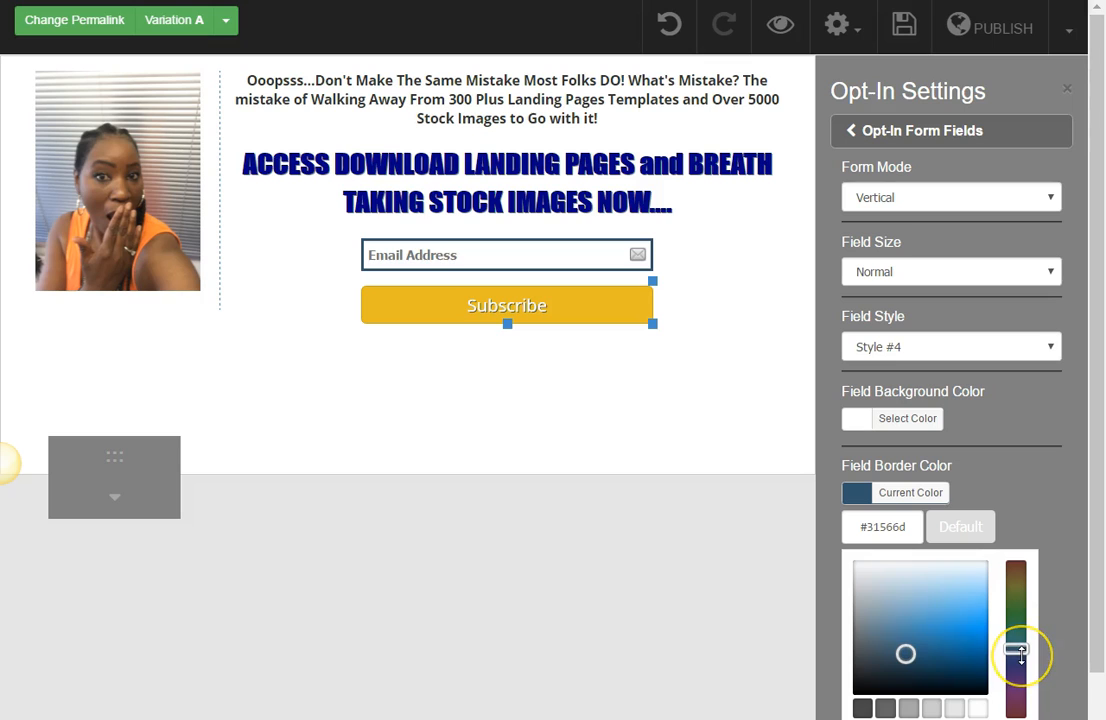
mouse_move(908, 652)
mouse_down()
mouse_move(913, 607)
mouse_move(902, 592)
mouse_up()
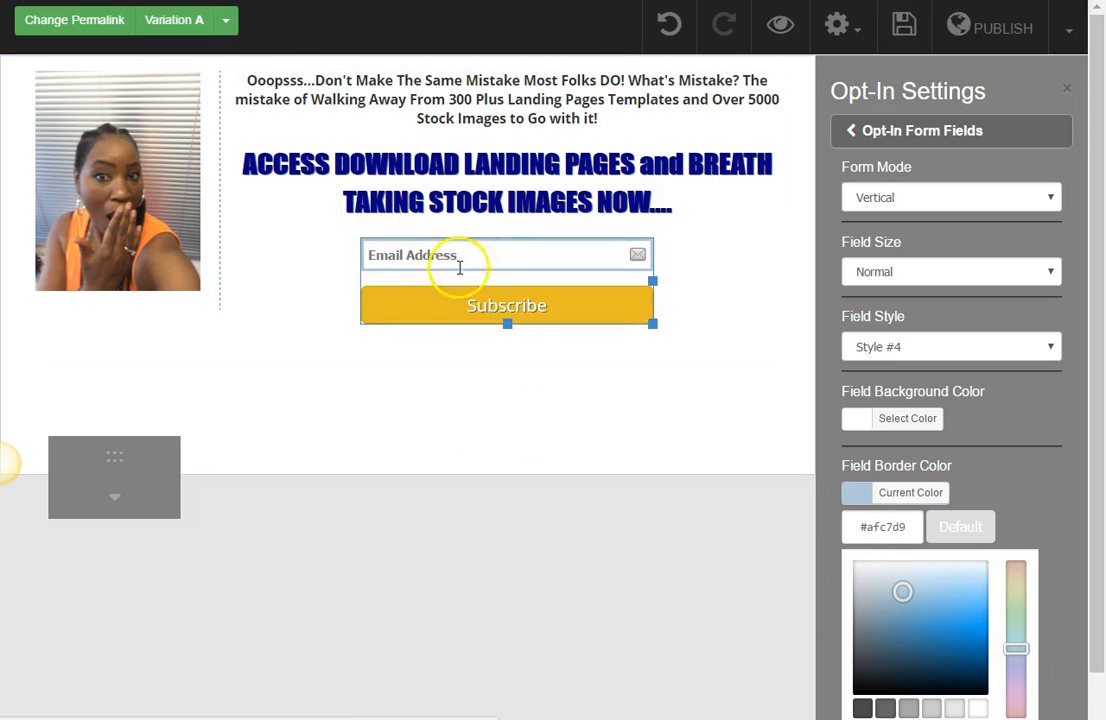
click(434, 365)
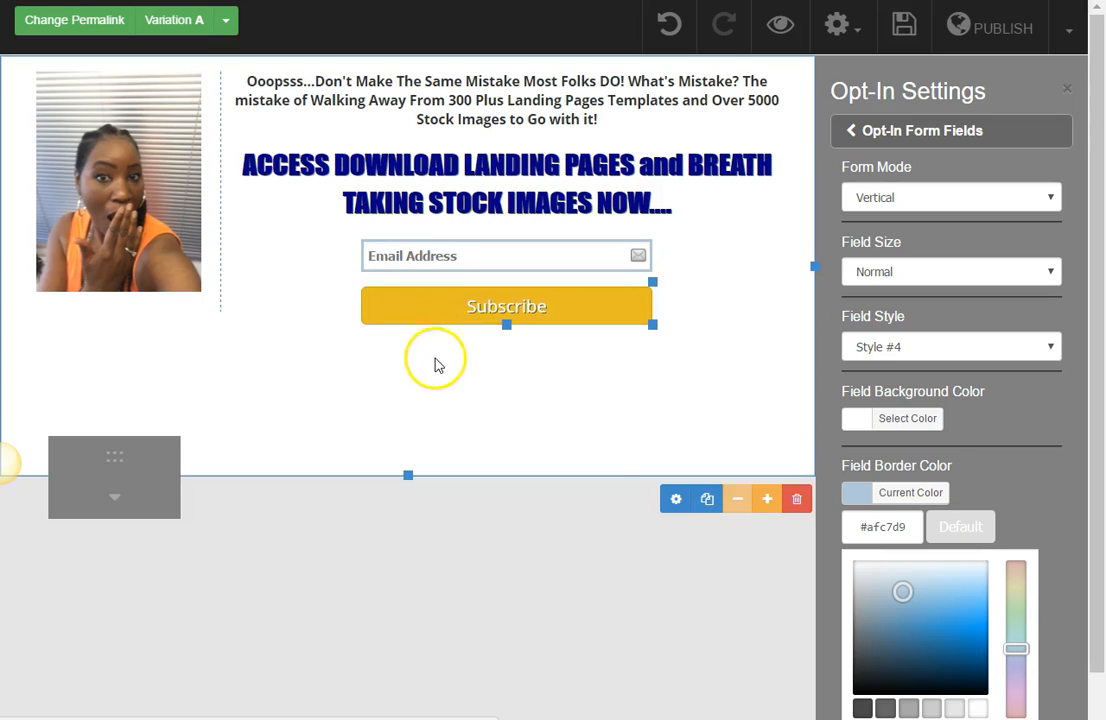
Step: Open the opt-in form's button settings and change the button's text label to "Download NOW!"
click(567, 321)
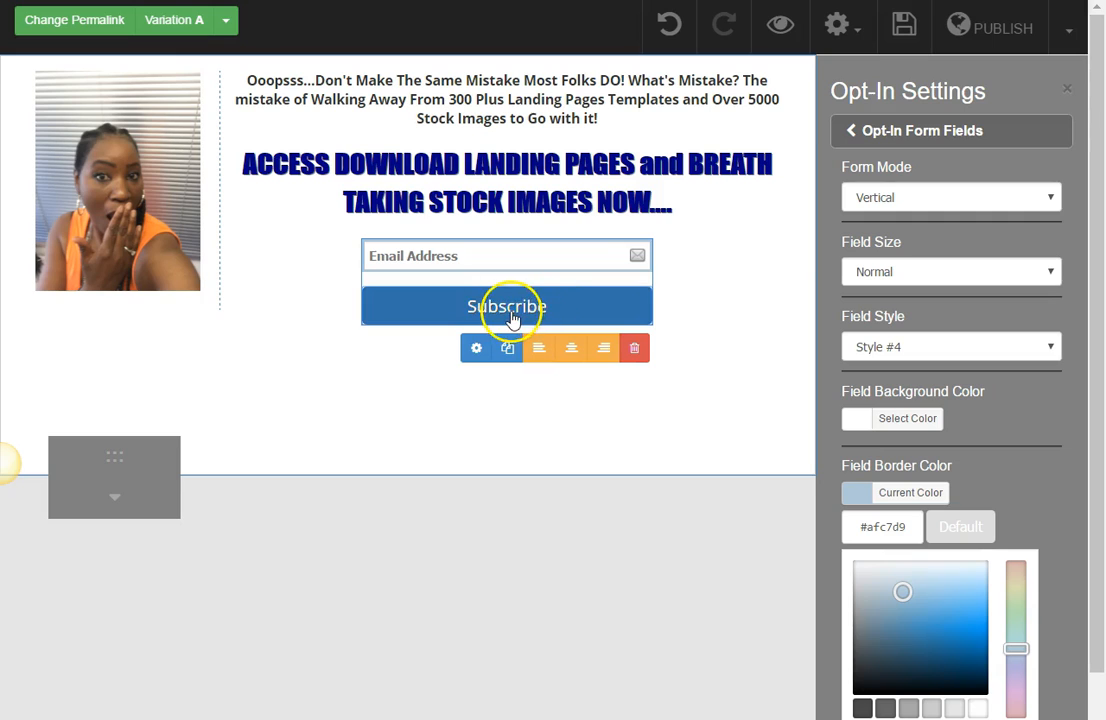
click(476, 350)
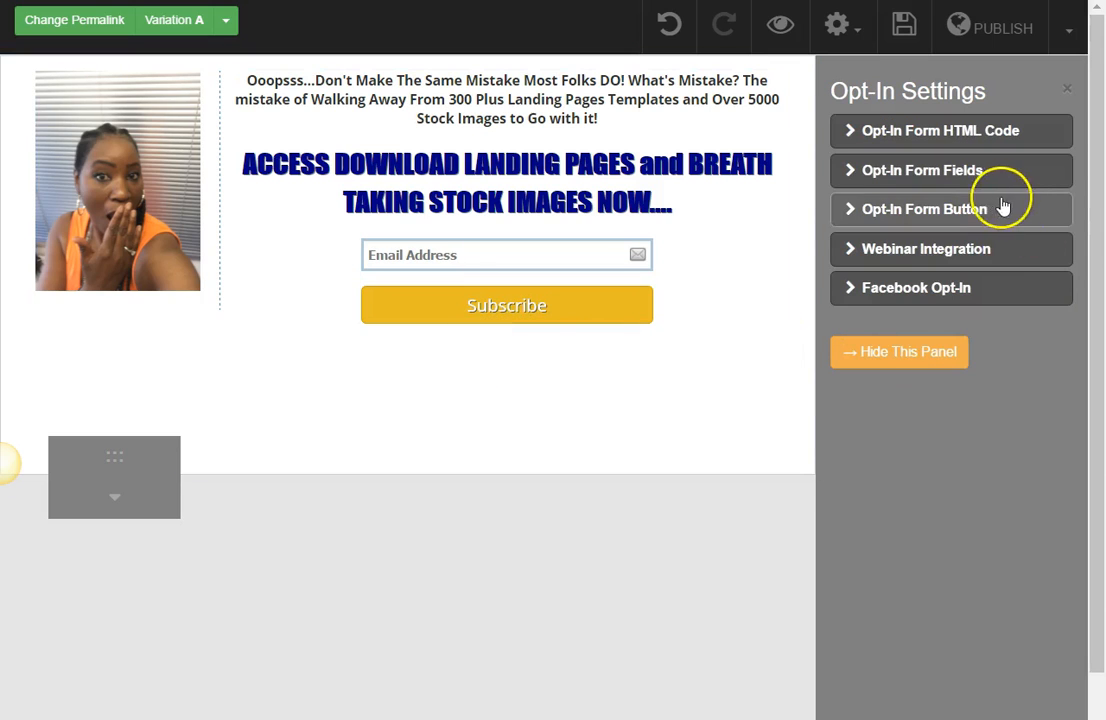
click(965, 222)
click(895, 303)
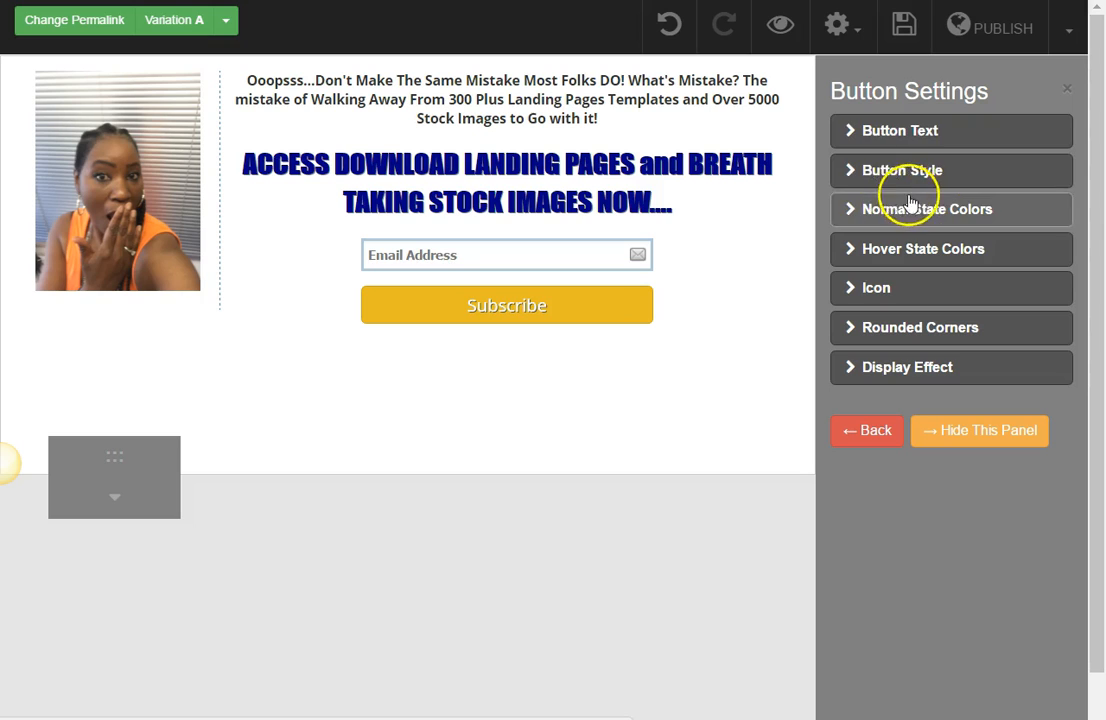
click(904, 144)
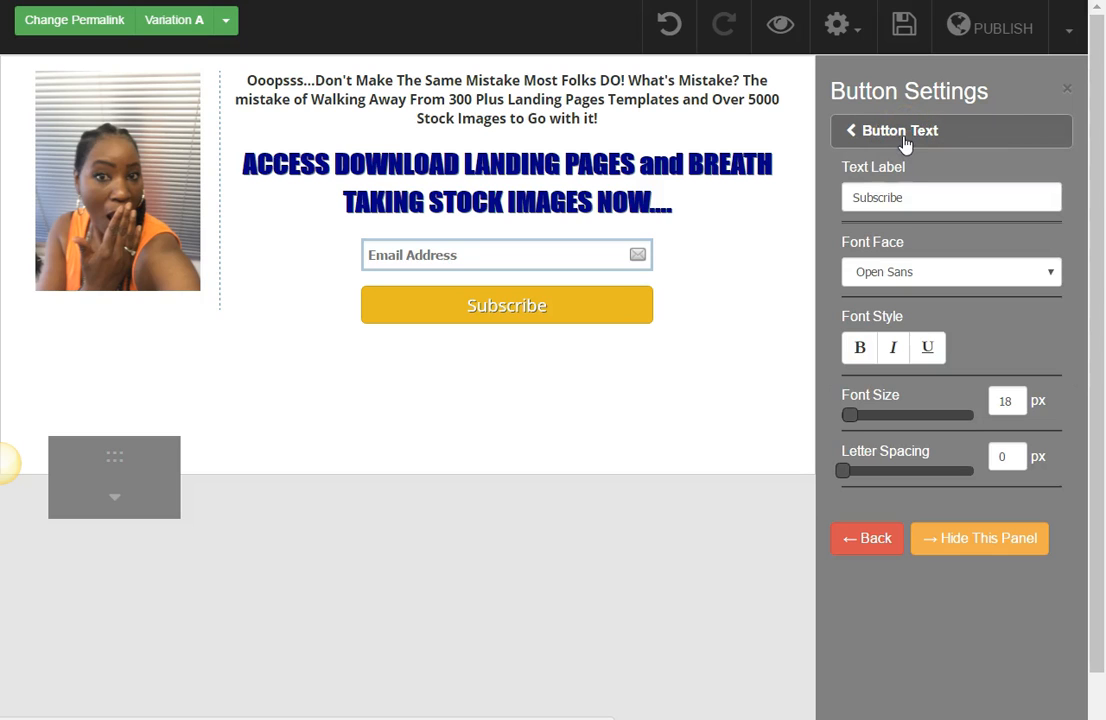
drag(909, 195, 815, 202)
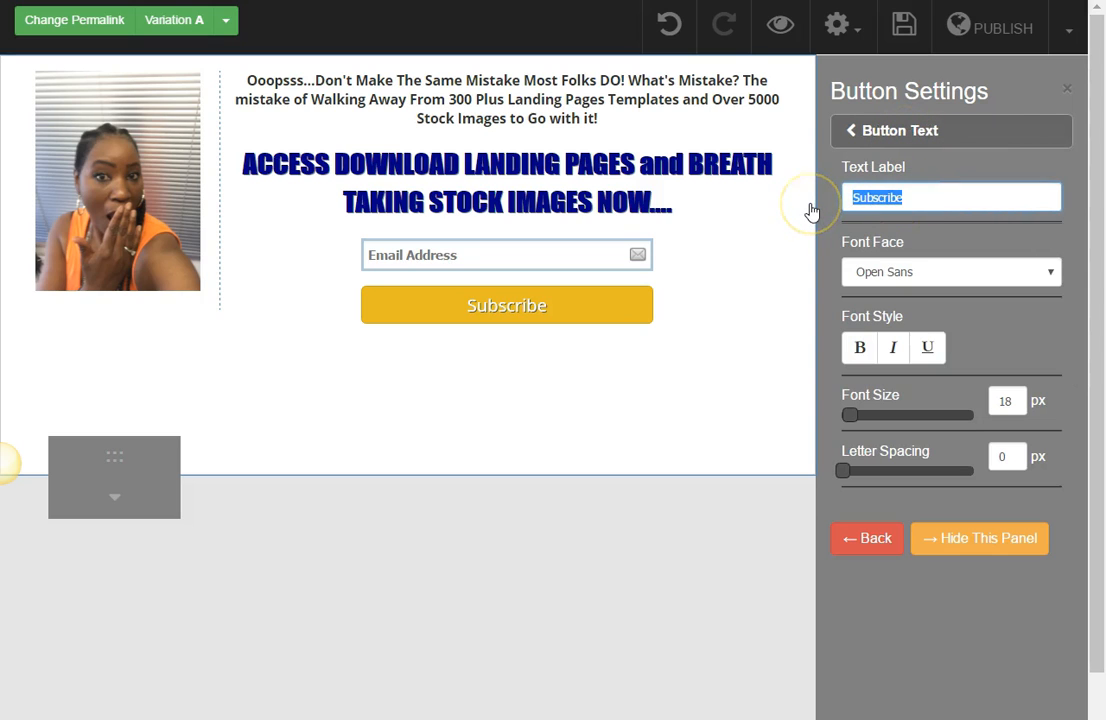
text(Download NOW!)
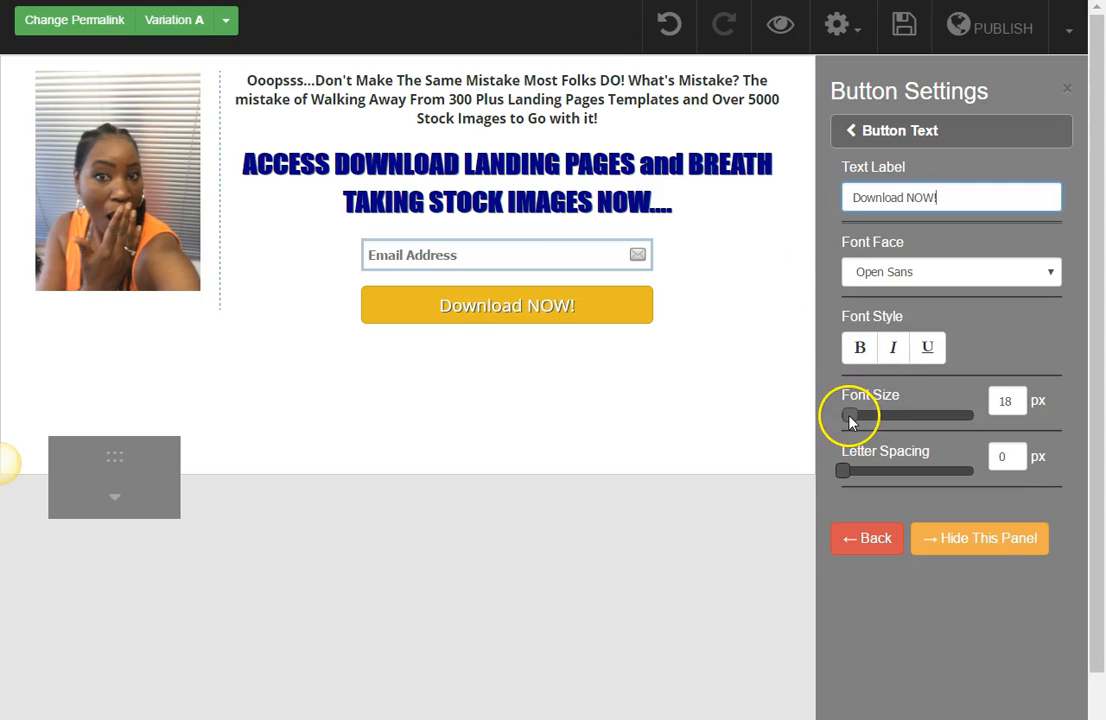
Step: Widen the opt-in form below the headline and enlarge the button text to 40 px
drag(849, 423, 863, 424)
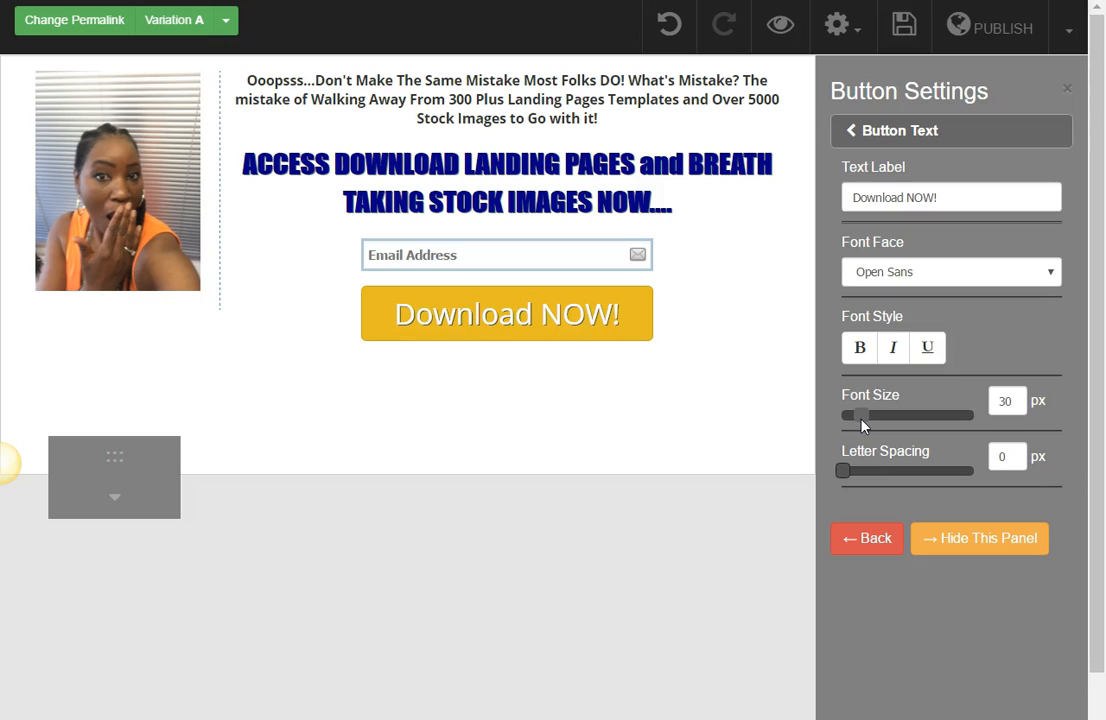
click(647, 314)
drag(651, 296, 766, 283)
drag(856, 417, 876, 420)
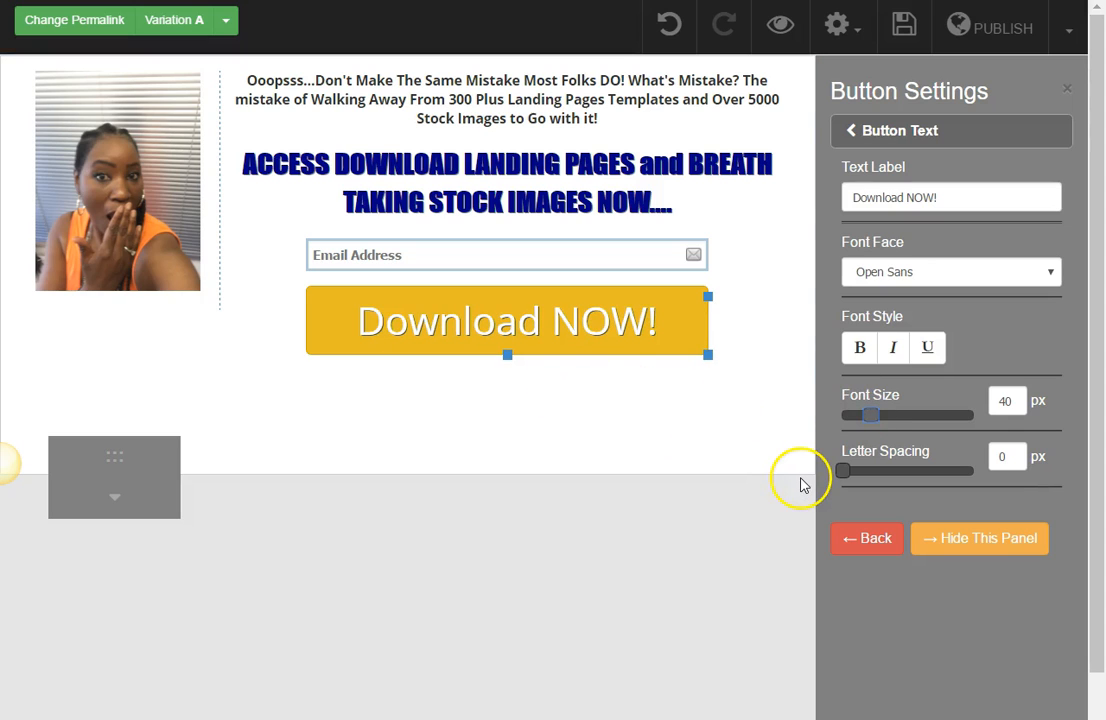
Step: Make the button text bold and set its font face to Boogaloo
click(865, 350)
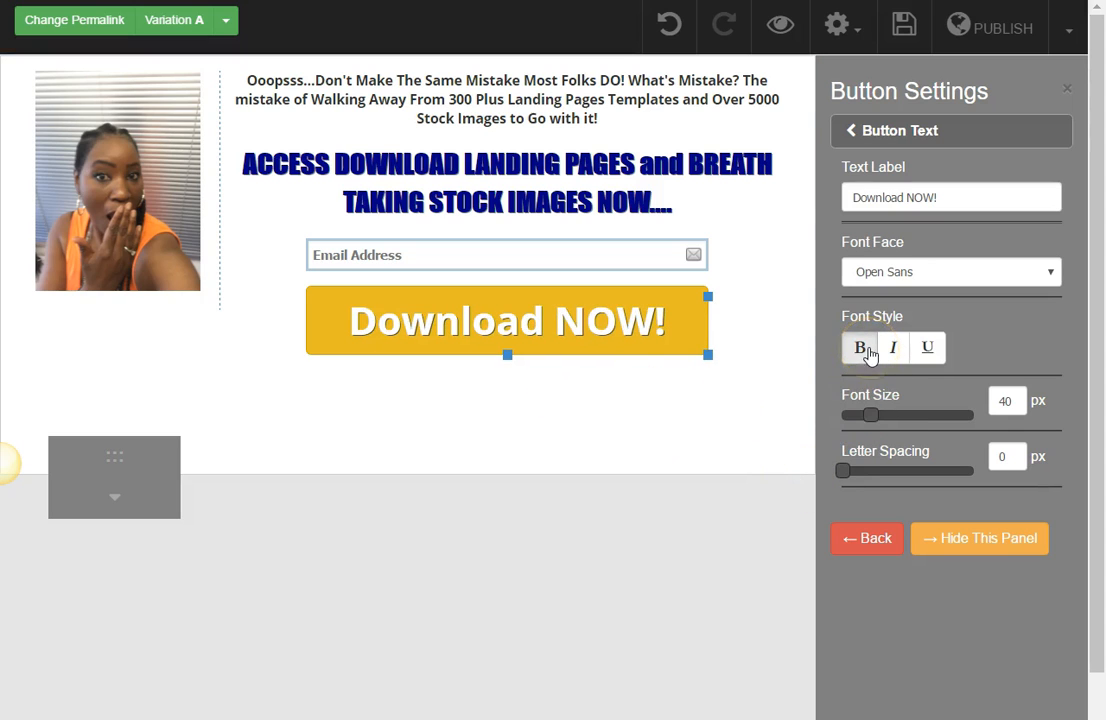
click(1040, 273)
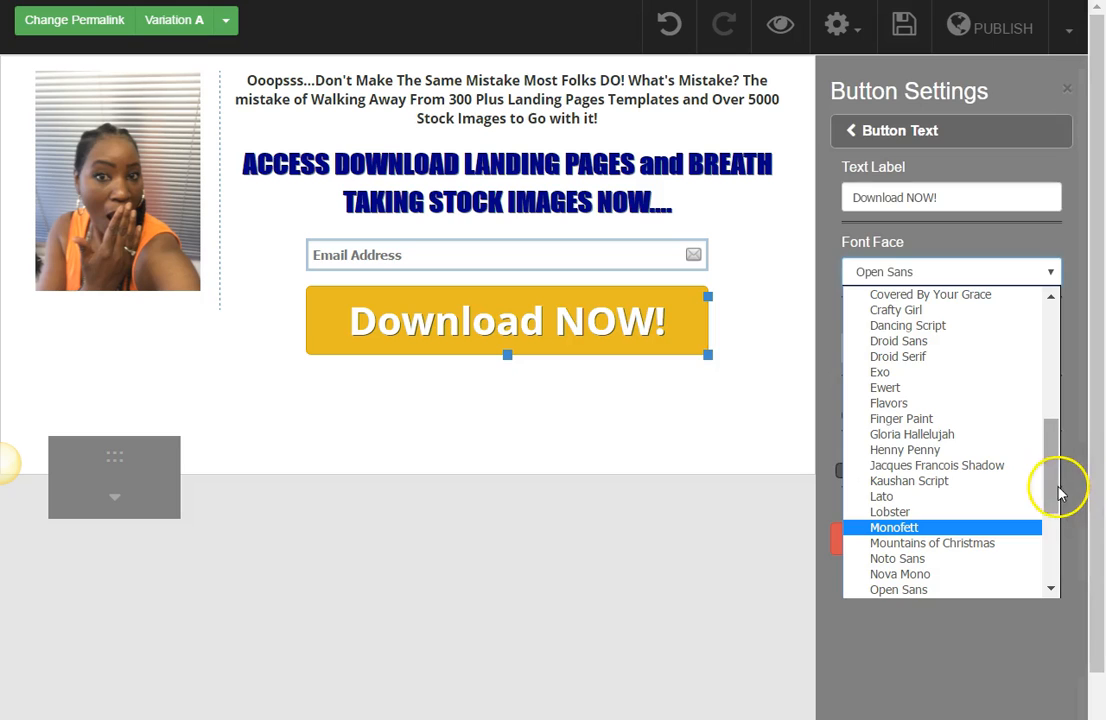
scroll(1055, 508, down, 1)
drag(1055, 508, 1064, 440)
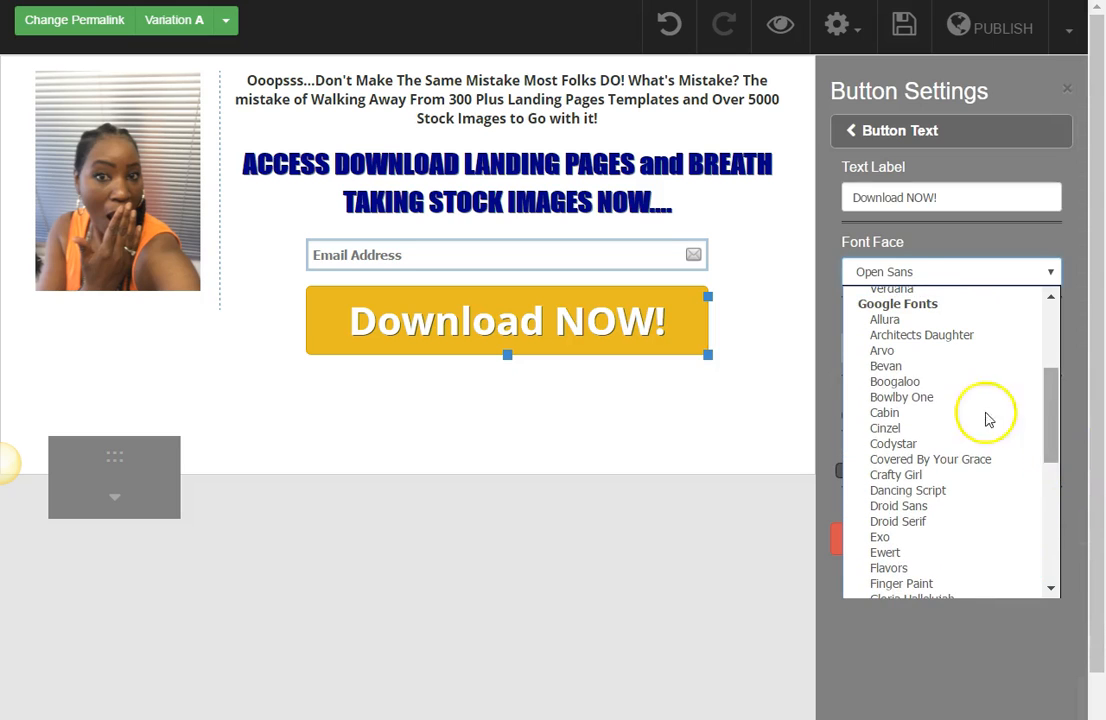
click(918, 380)
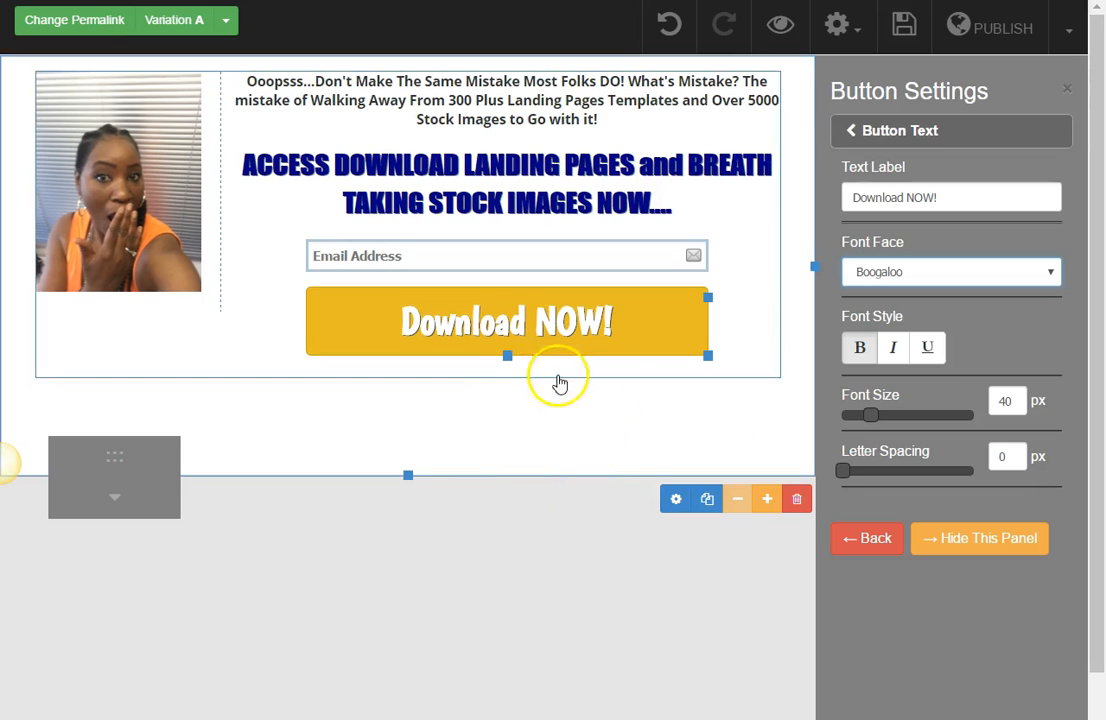
Step: Narrow the opt-in form slightly and set the button text's font size to 46 px
drag(869, 410, 869, 419)
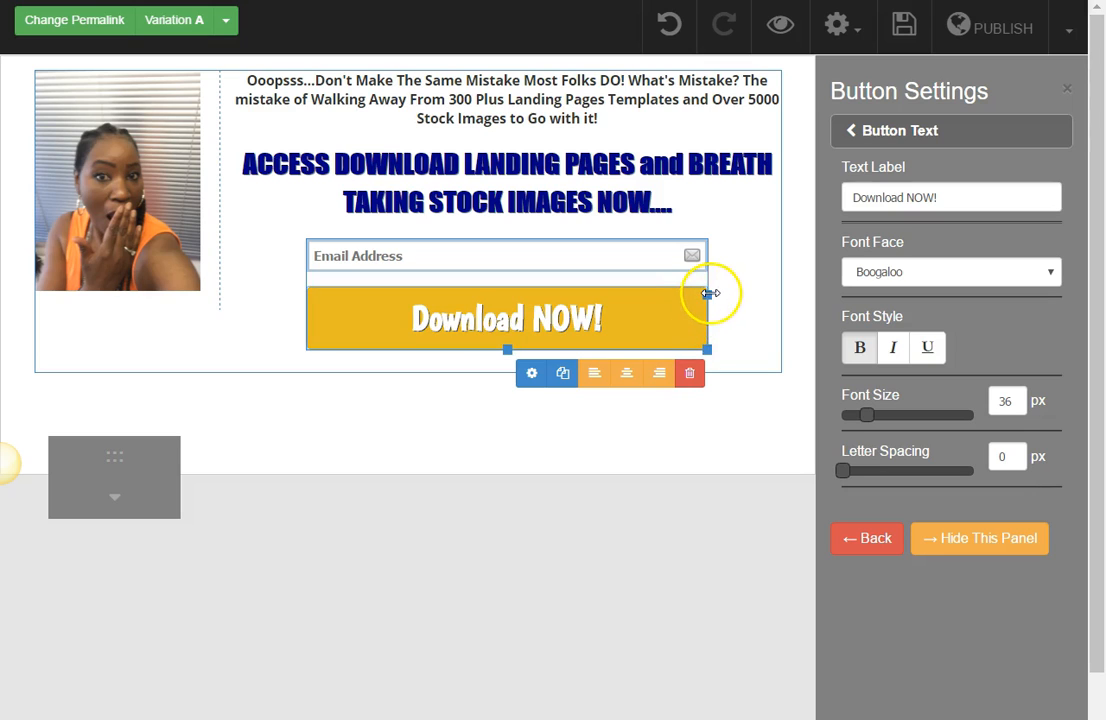
drag(705, 298, 697, 302)
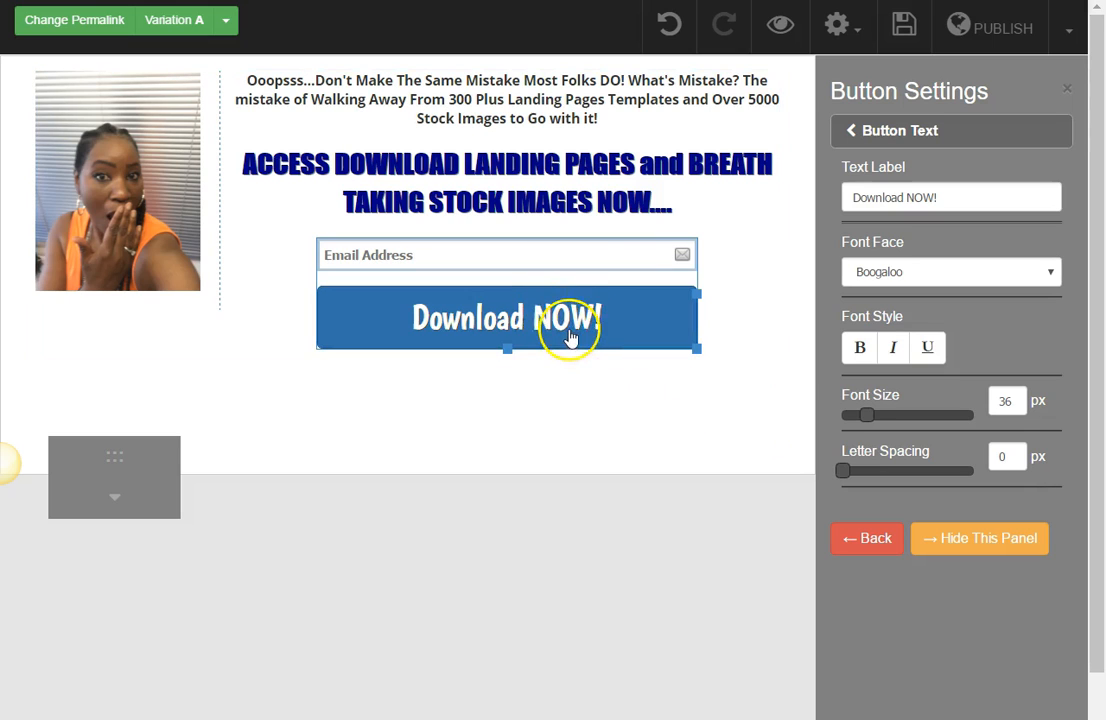
drag(866, 424, 876, 420)
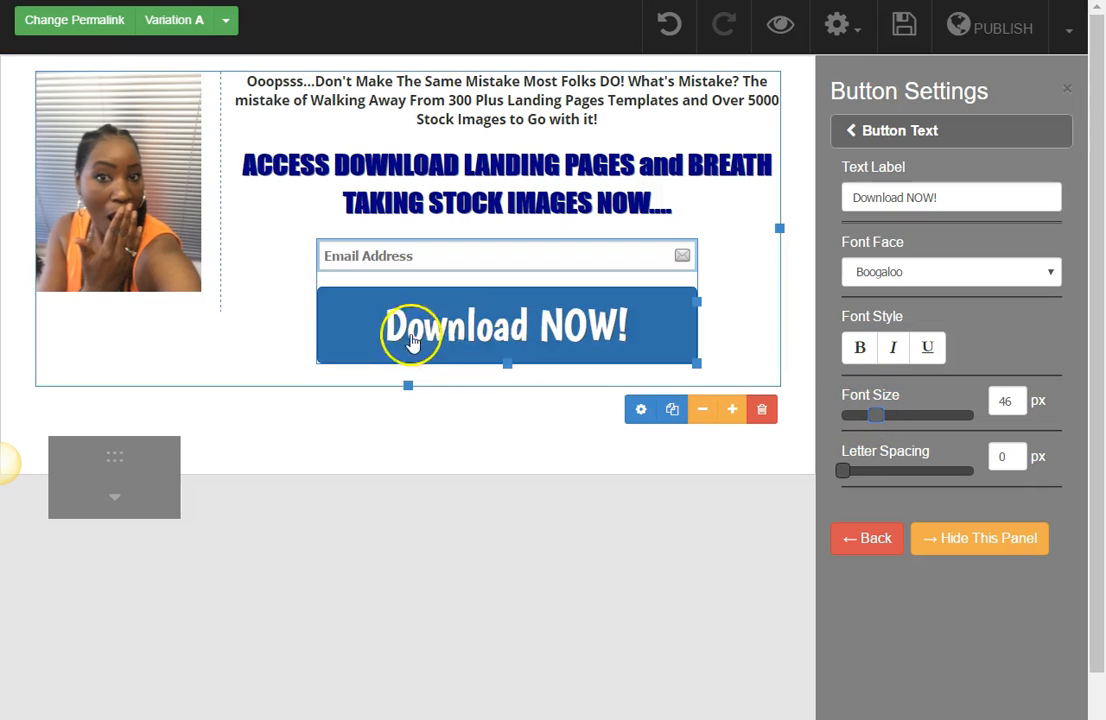
click(880, 136)
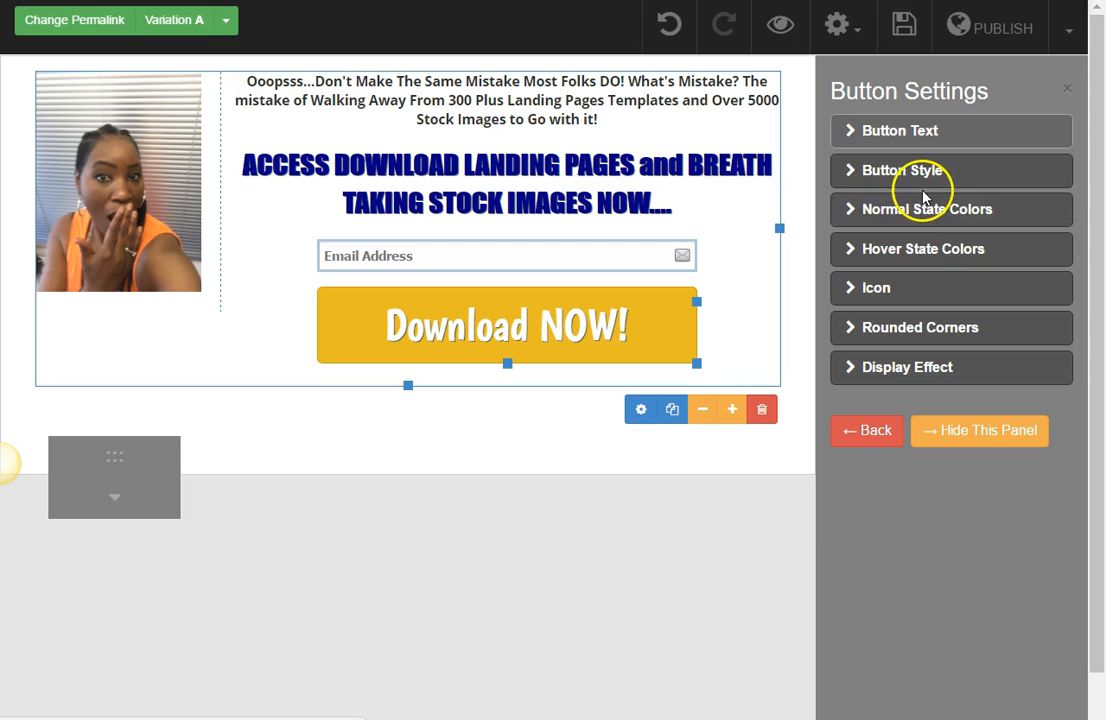
Step: Set the button's normal state color to dark green #326b33
click(908, 212)
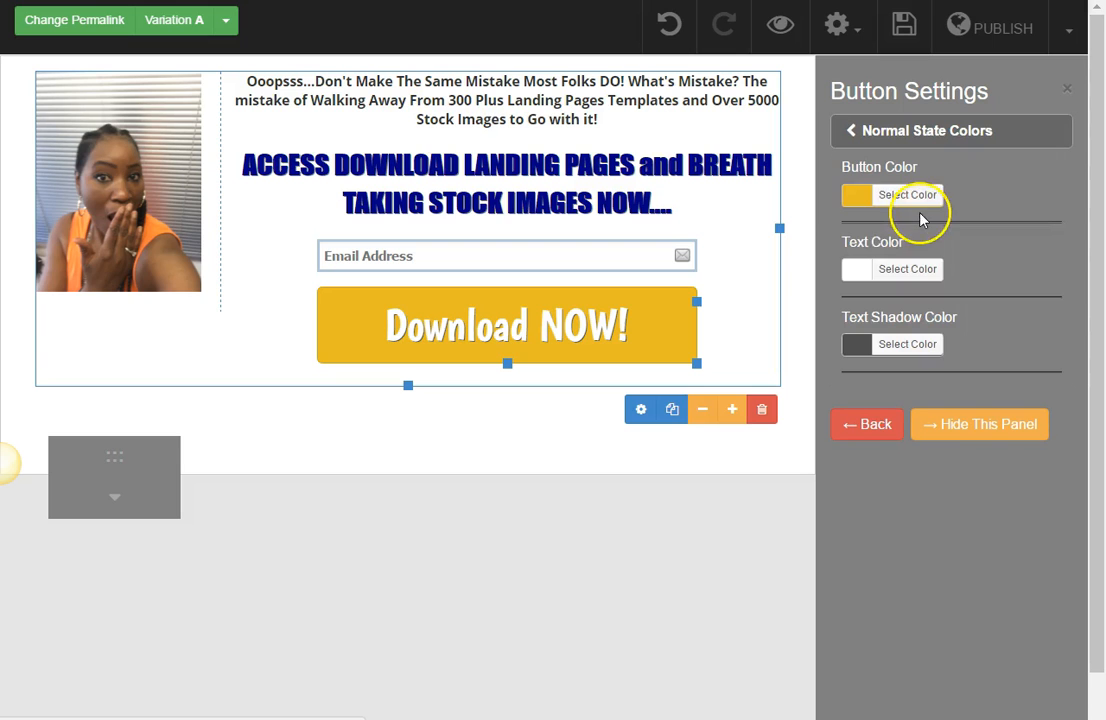
click(855, 197)
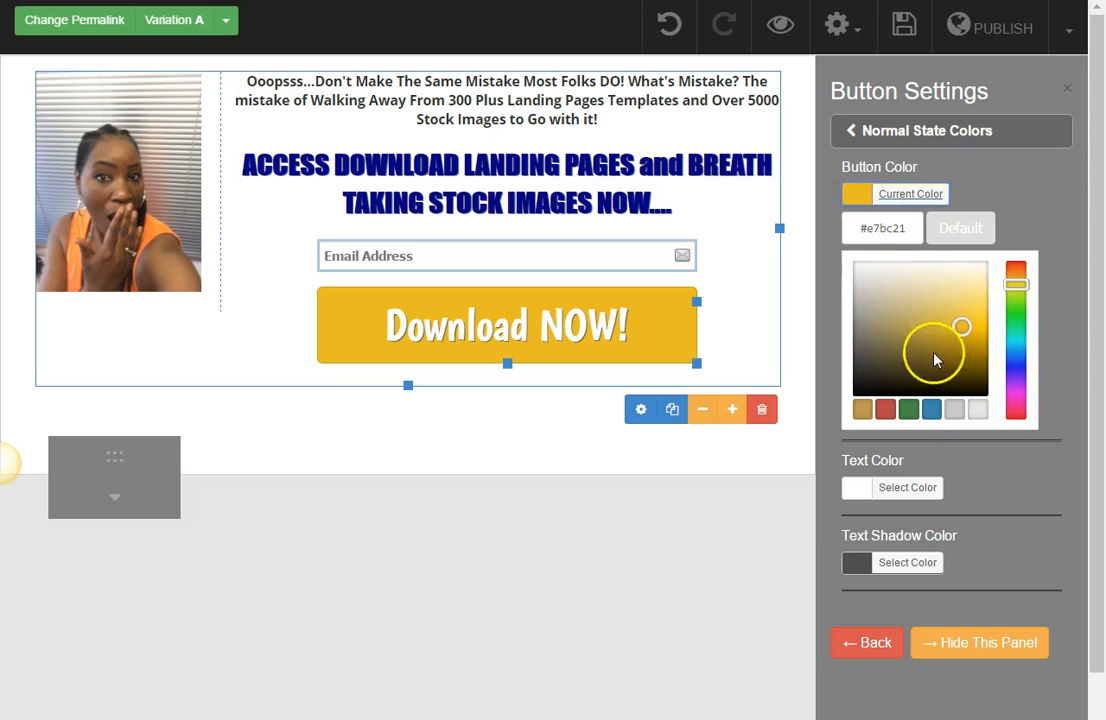
click(908, 409)
drag(903, 335, 901, 355)
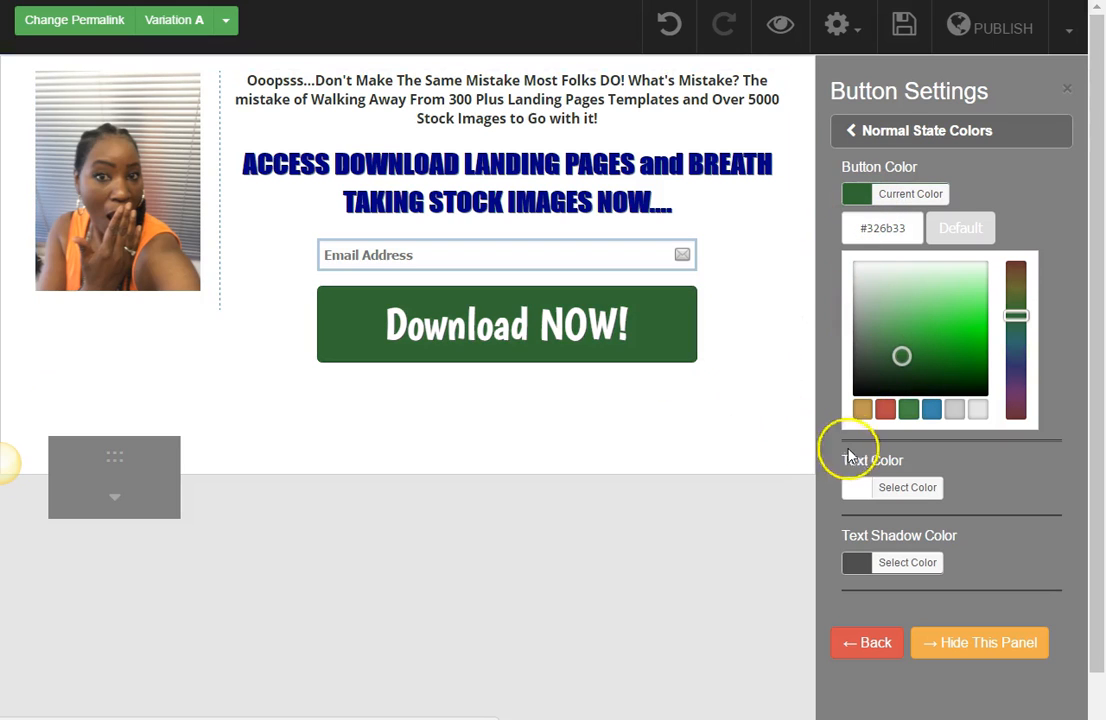
click(857, 130)
Step: Set the button's hover state color to yellow #eae42e and check the hover effect on the page
click(884, 249)
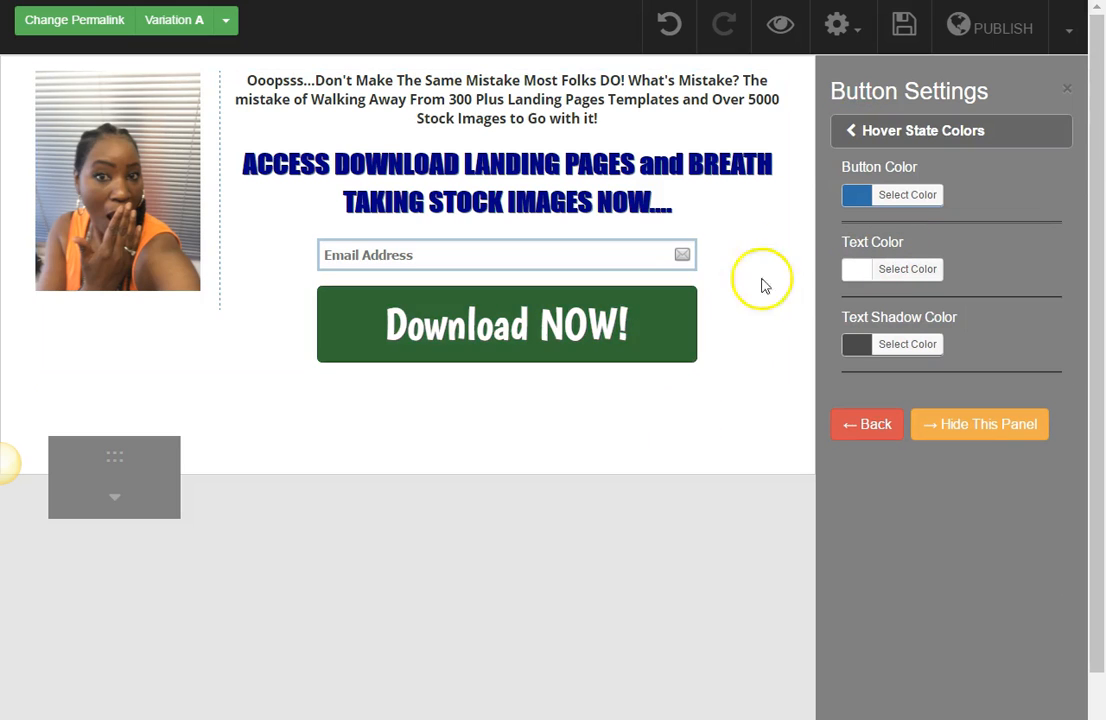
click(859, 196)
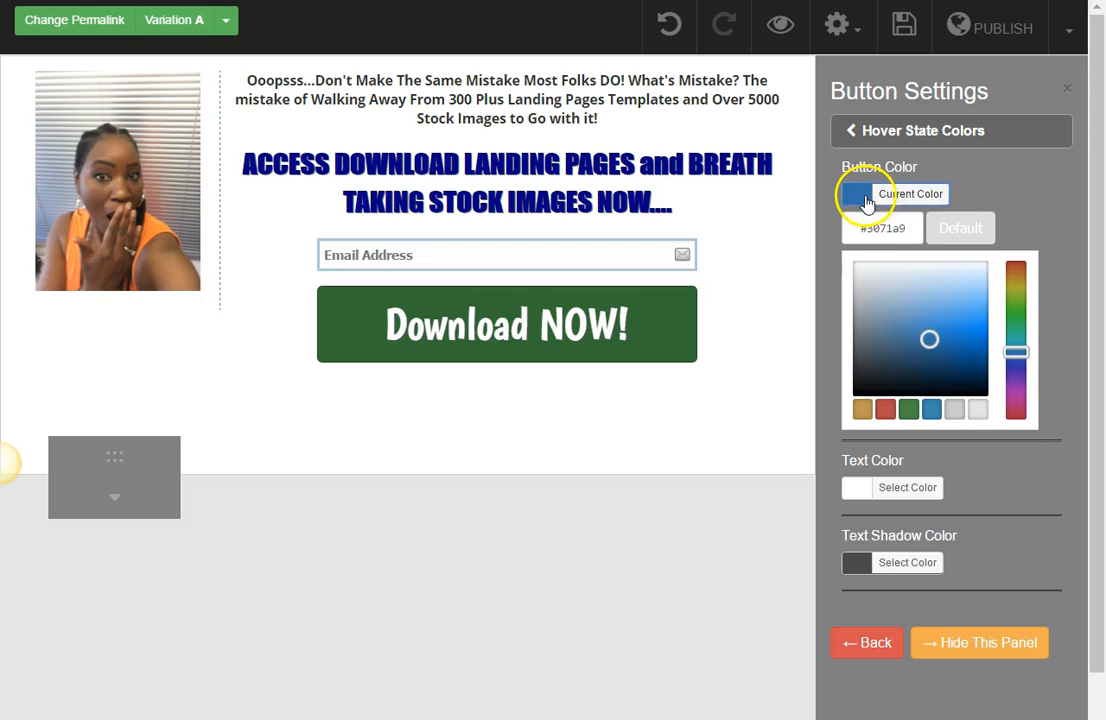
click(1018, 284)
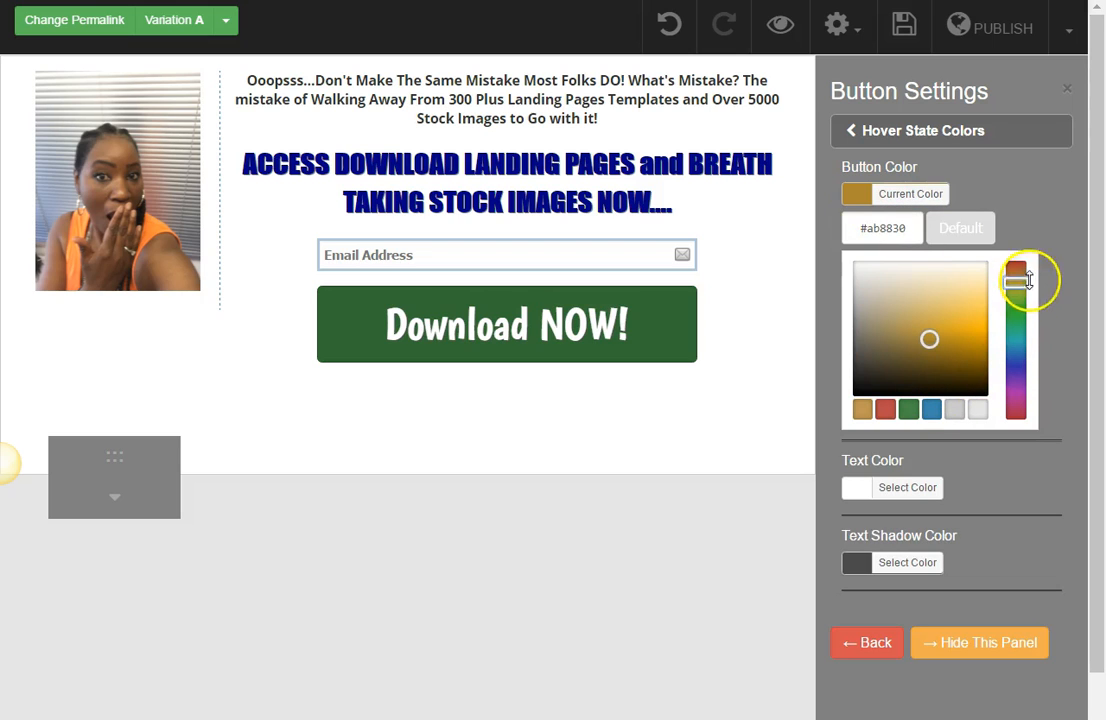
mouse_move(1016, 281)
mouse_down()
mouse_move(1015, 296)
mouse_move(1024, 292)
mouse_up()
drag(930, 340, 963, 312)
drag(1012, 293, 973, 323)
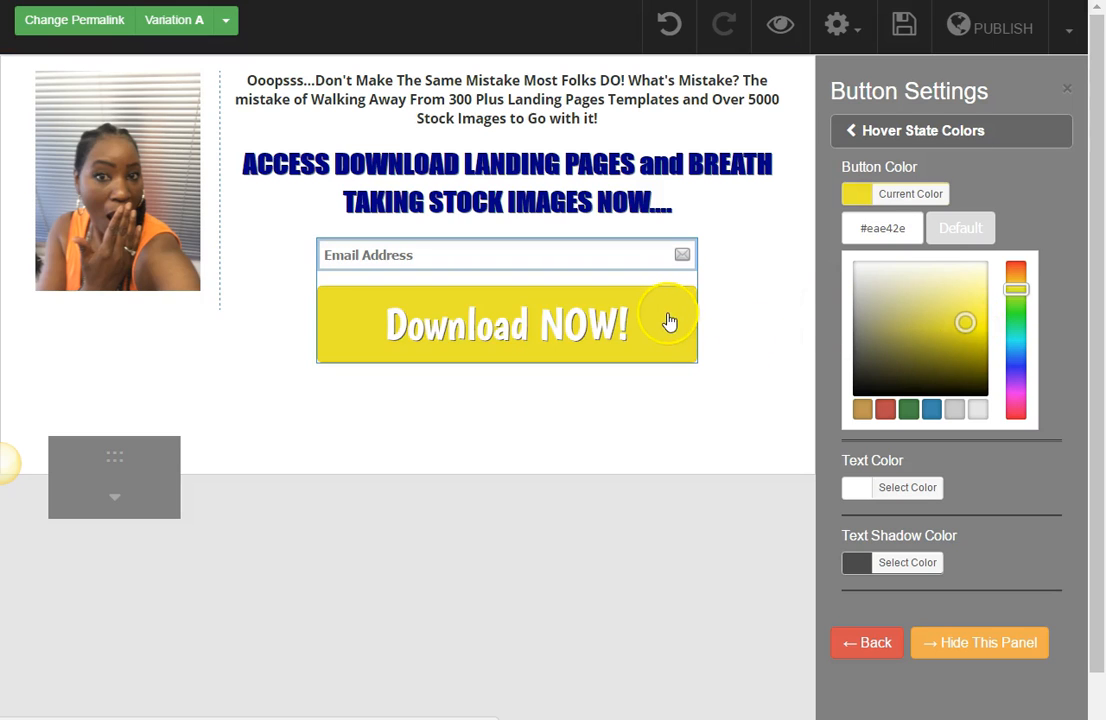
click(630, 455)
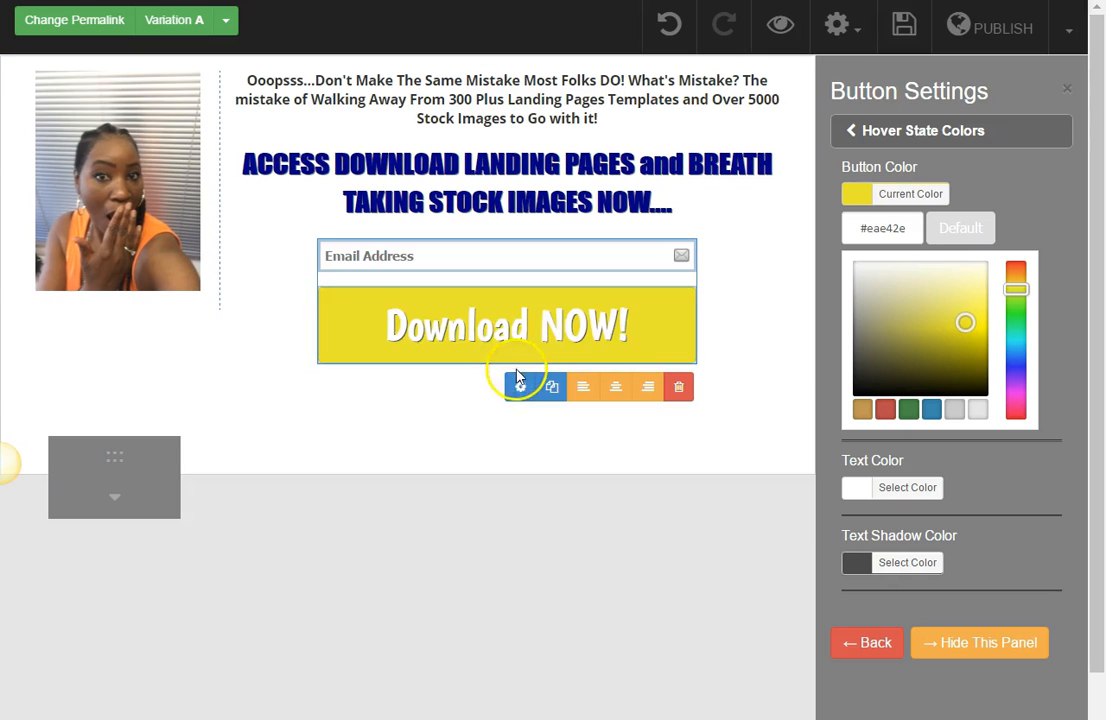
click(560, 355)
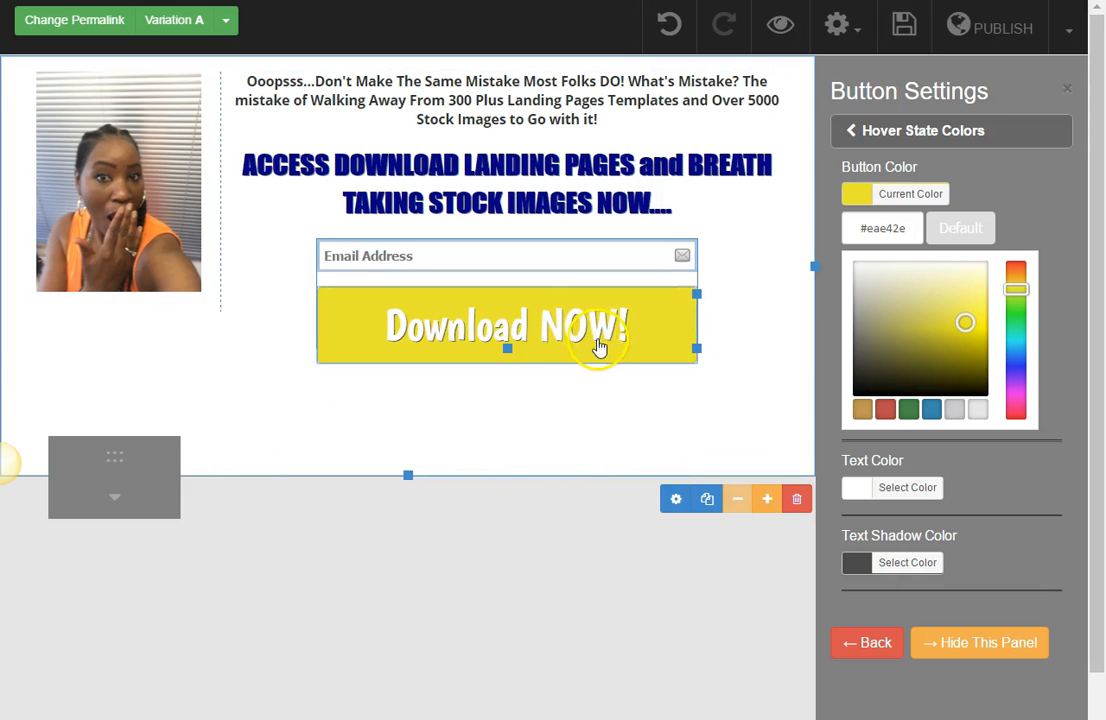
click(866, 140)
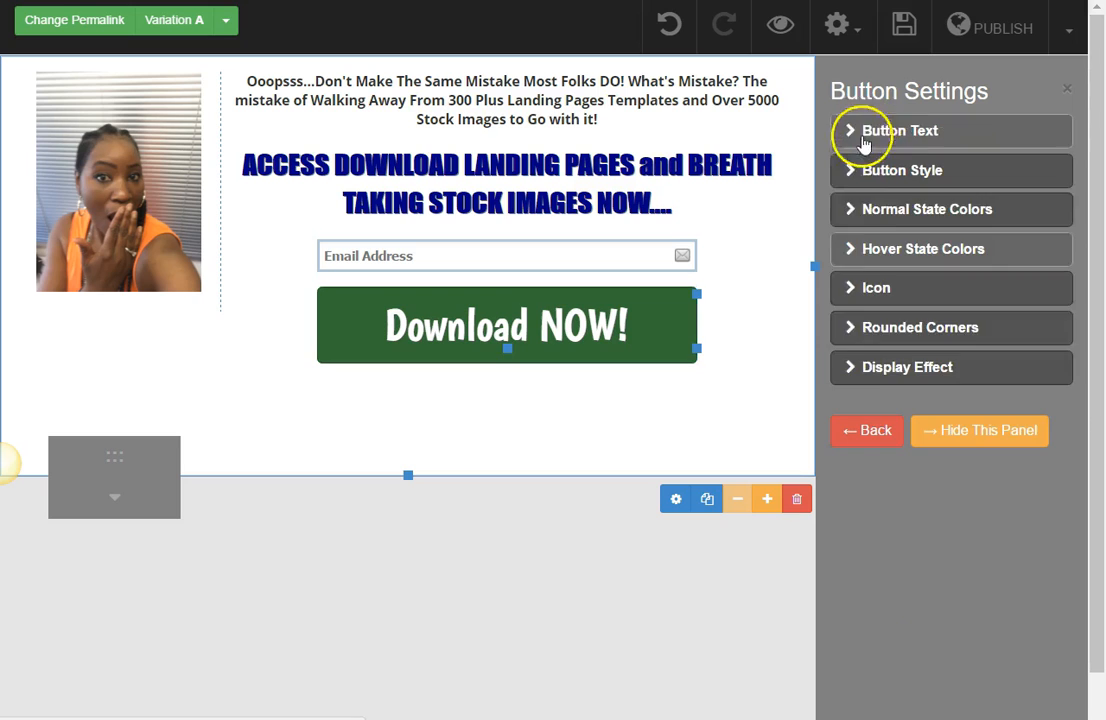
Step: Add the download icon before the button text and move the collapsed elements palette away from below the photo
click(890, 288)
click(855, 440)
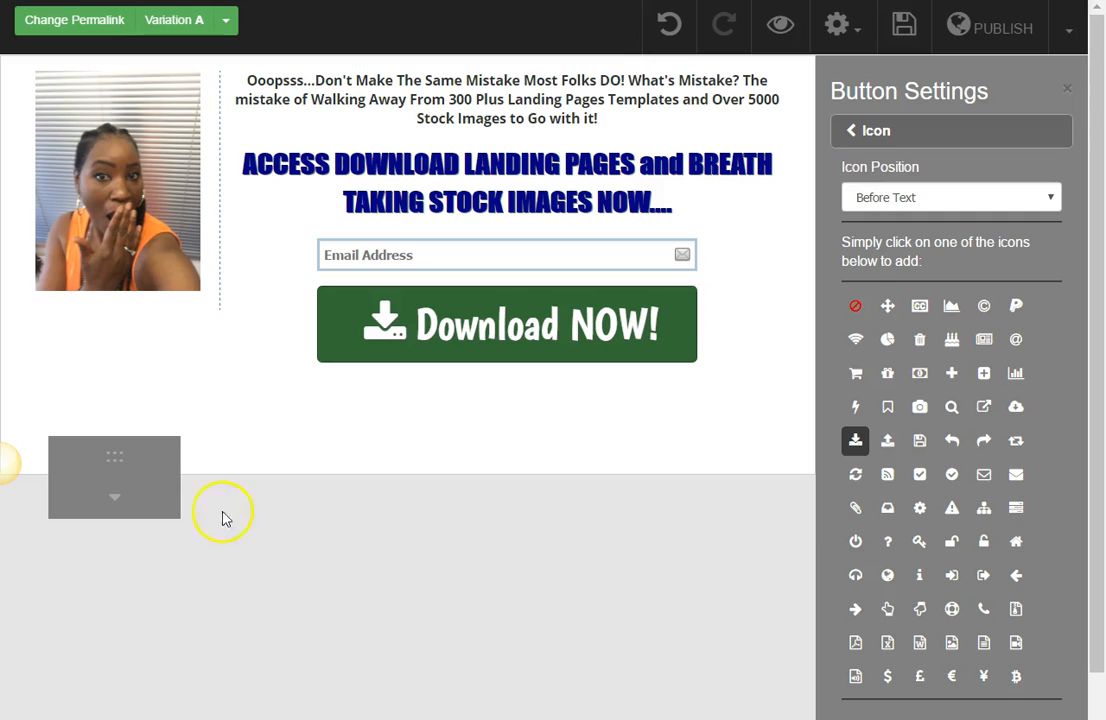
drag(123, 443, 699, 427)
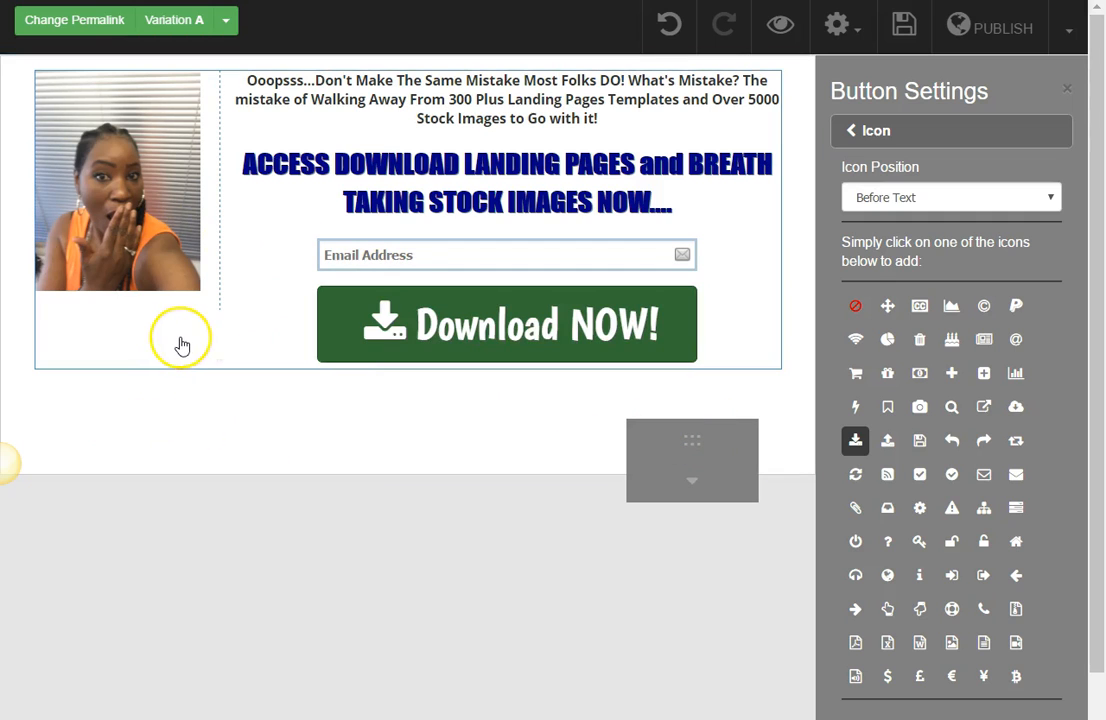
click(229, 518)
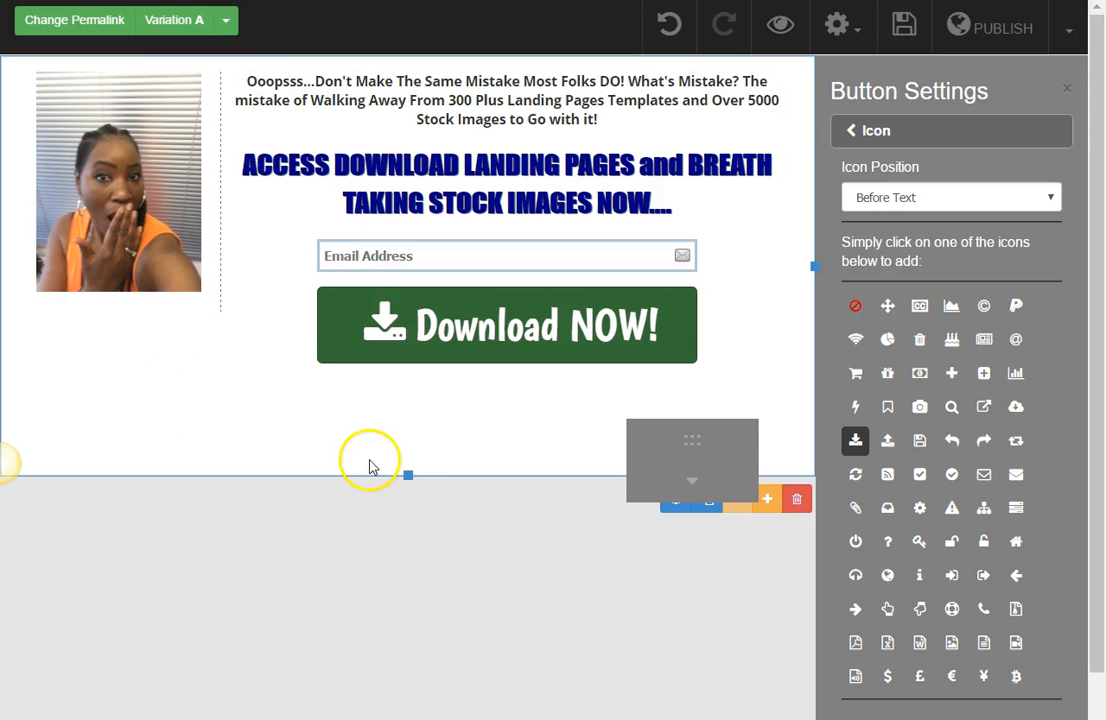
Step: Shorten the top section to end just below the download button and add a new section beneath it
drag(406, 474, 412, 387)
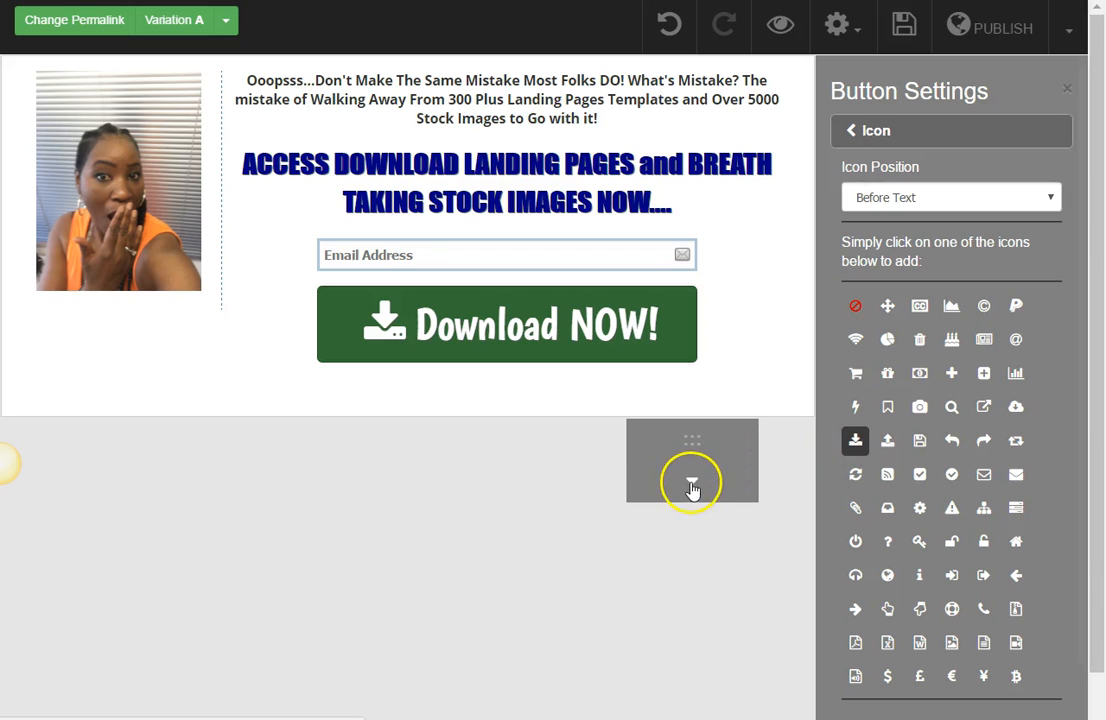
click(692, 488)
drag(696, 434, 887, 71)
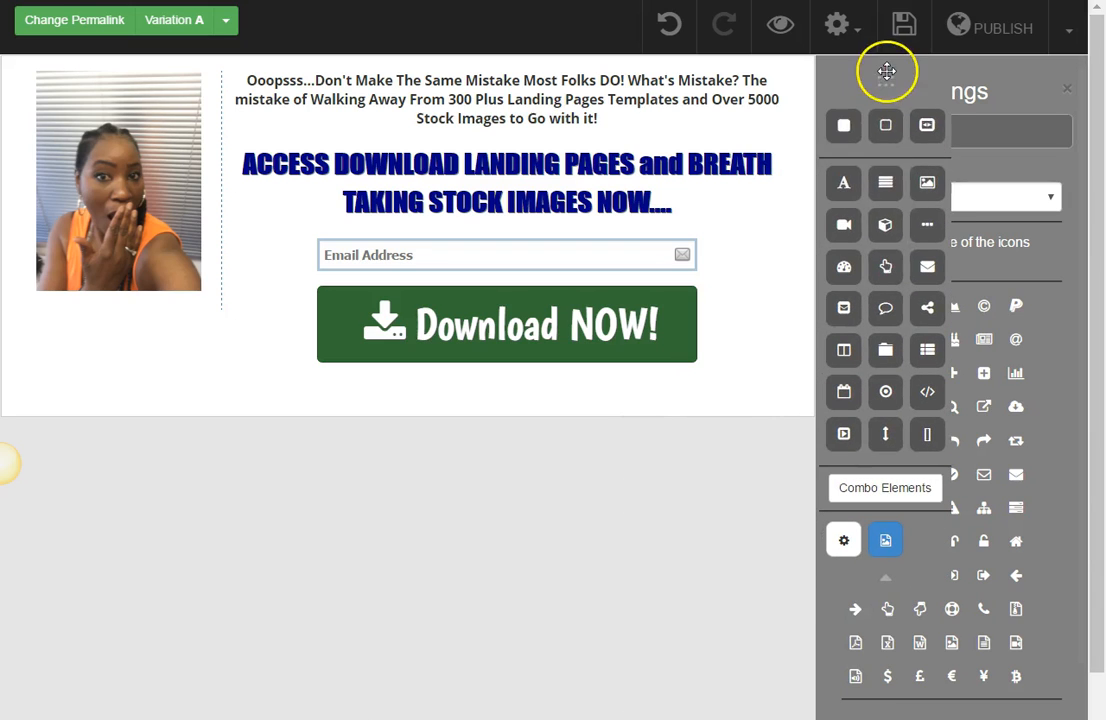
drag(845, 125, 636, 494)
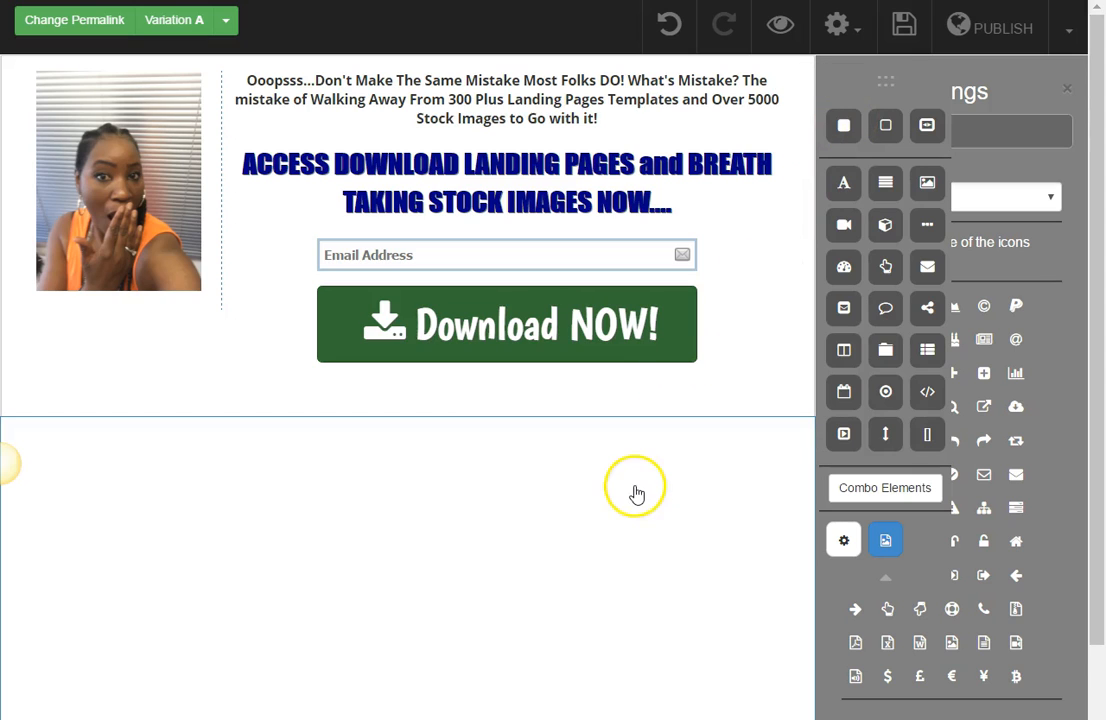
click(553, 476)
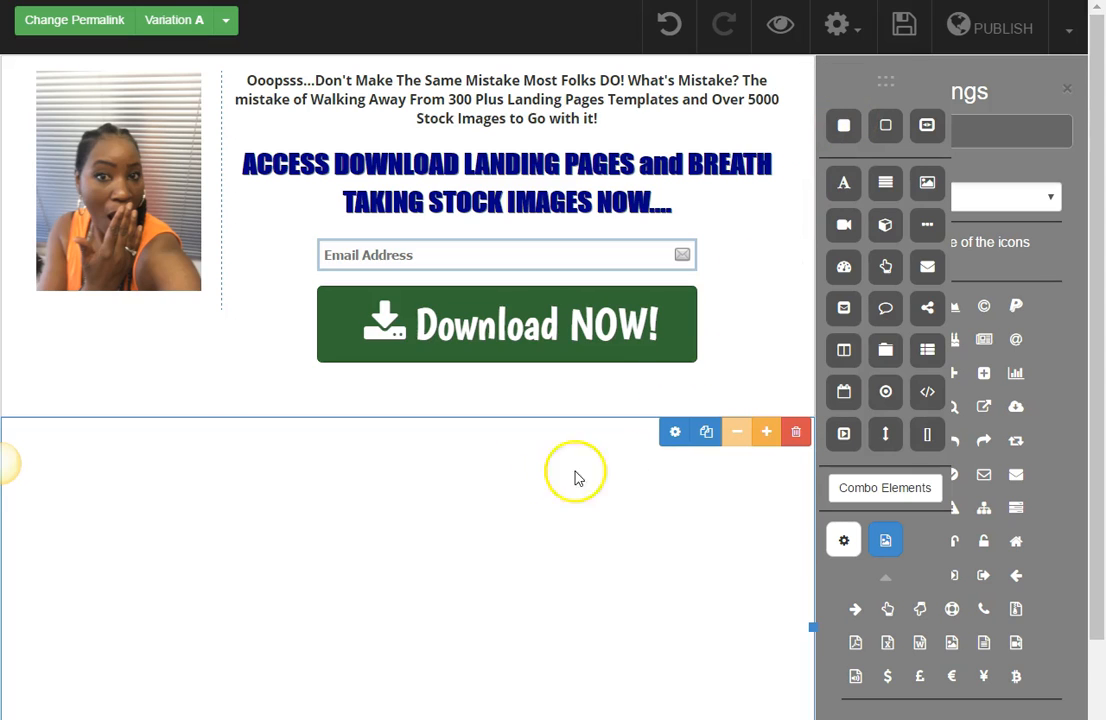
Step: Open the new section's settings and move the elements palette off them, collapsed
click(673, 433)
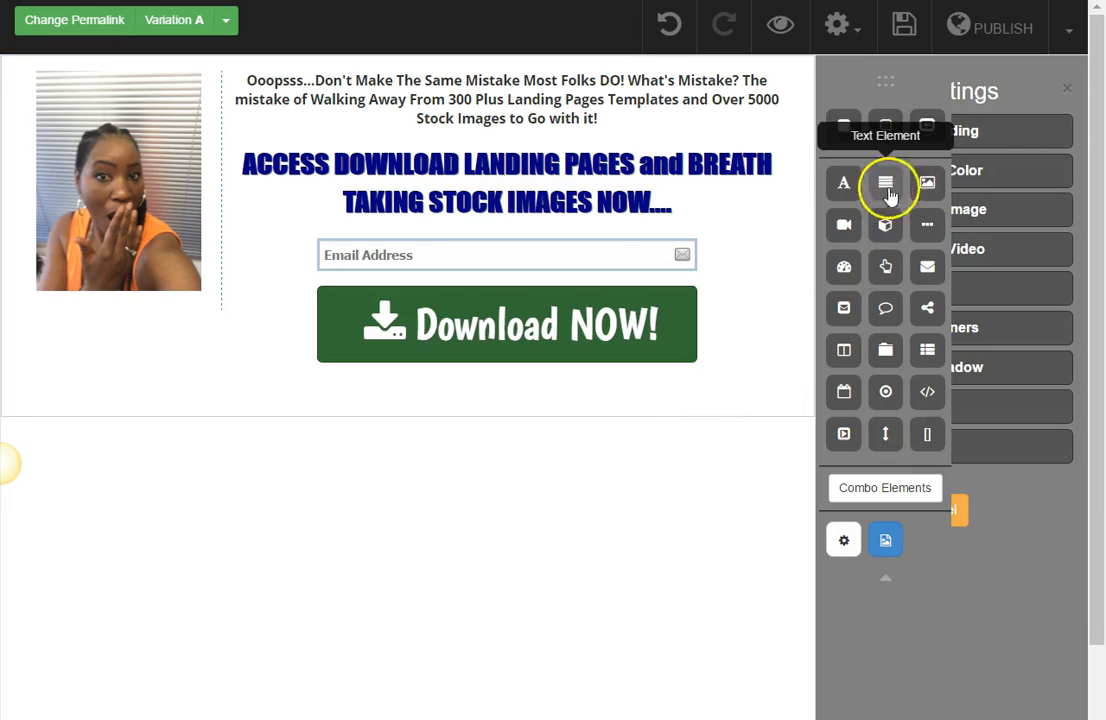
drag(886, 84, 713, 113)
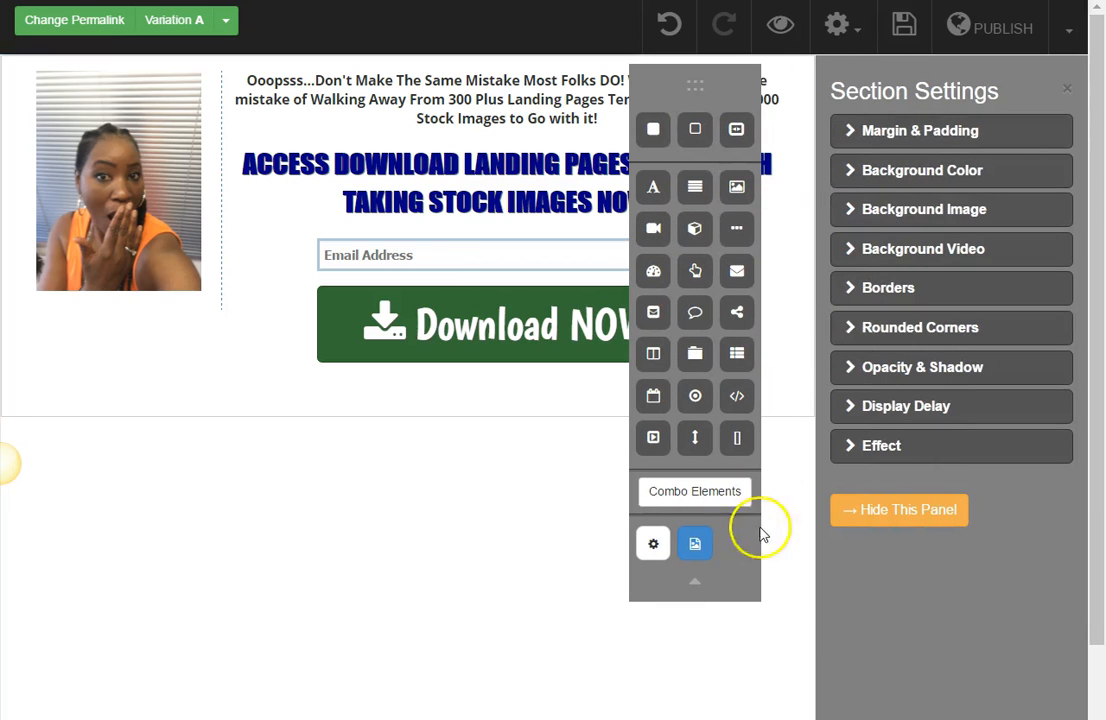
click(696, 588)
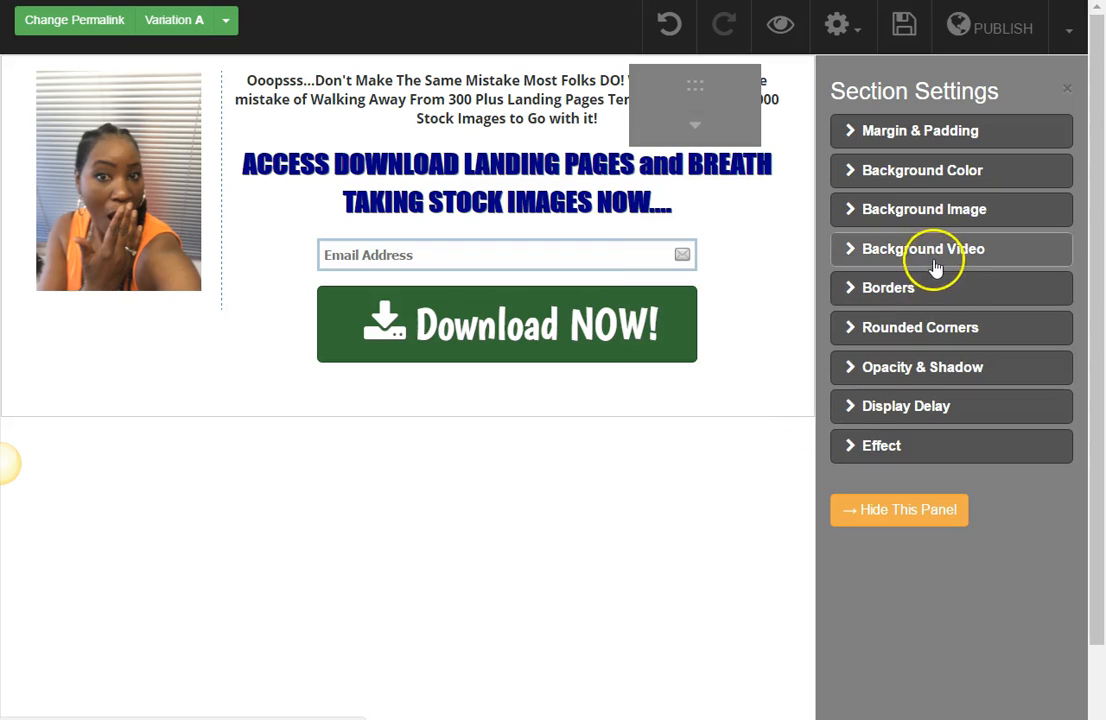
Step: Set the new section's background color to light blue-grey #c4d2d8 and compare it with the finished example page
click(958, 177)
click(855, 280)
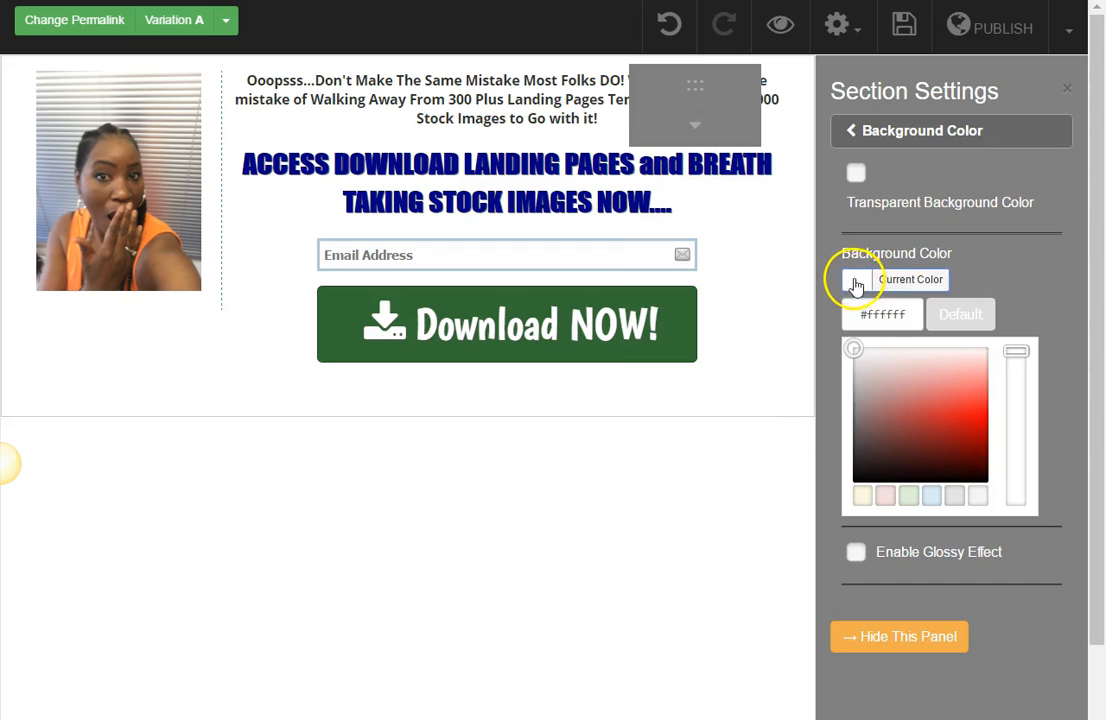
click(935, 455)
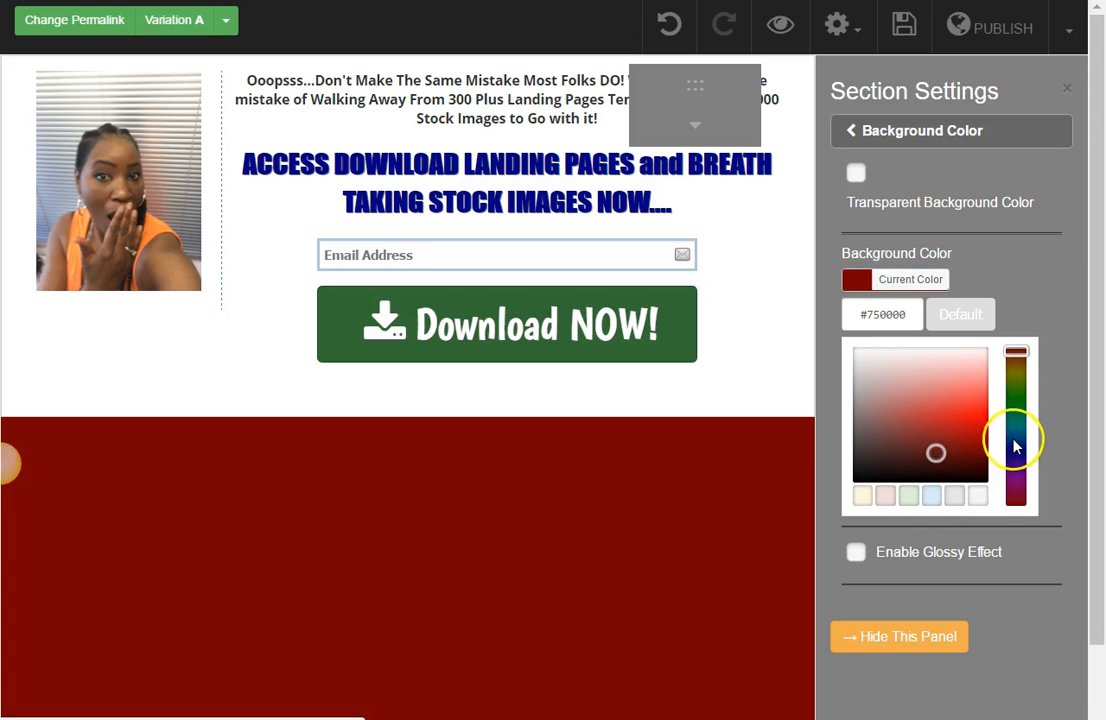
mouse_move(1015, 459)
mouse_down()
mouse_move(1019, 427)
mouse_move(1012, 447)
mouse_up()
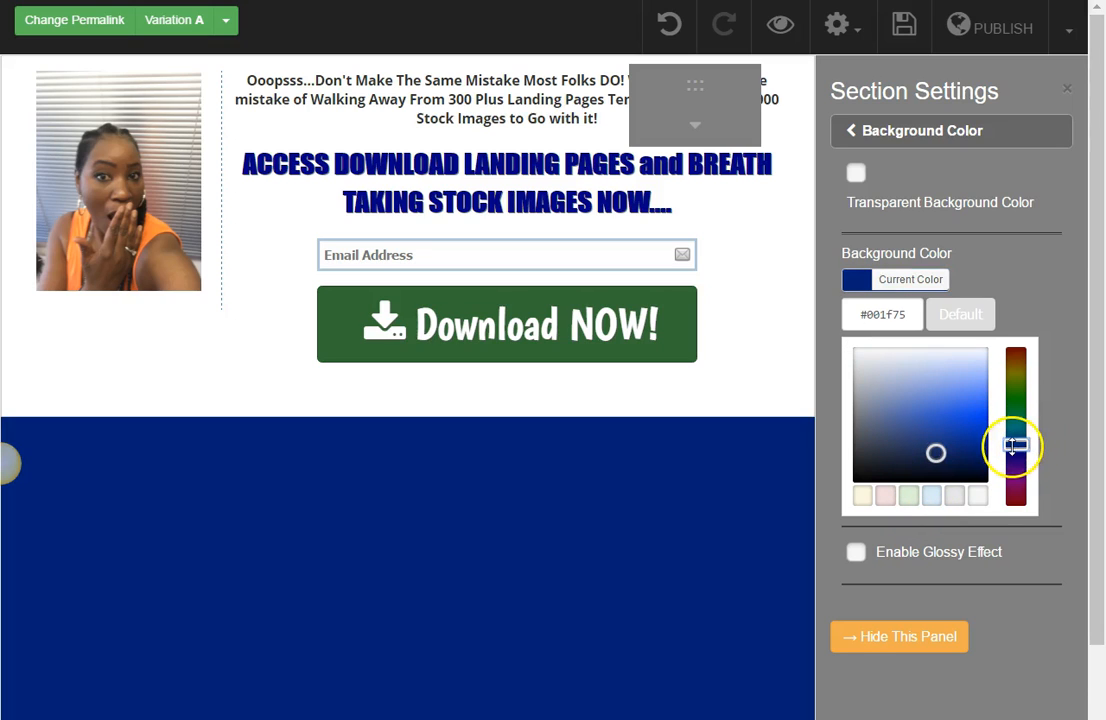
mouse_move(935, 452)
mouse_down()
mouse_move(918, 372)
mouse_move(879, 355)
mouse_move(901, 365)
mouse_up()
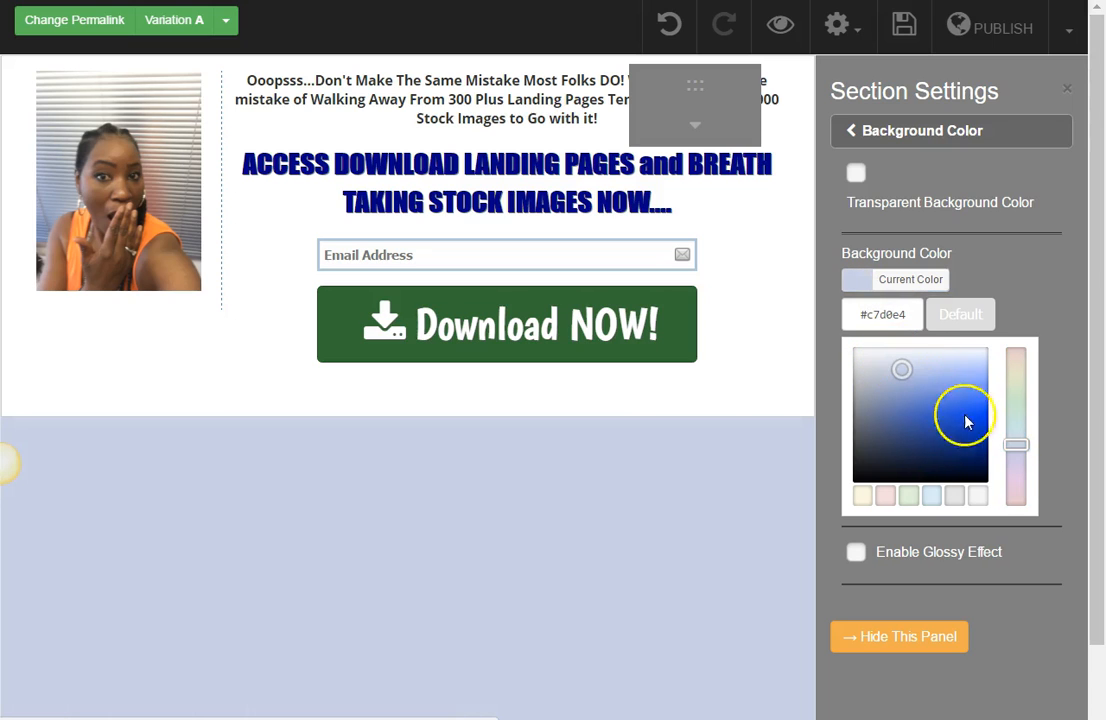
drag(1017, 443, 1017, 432)
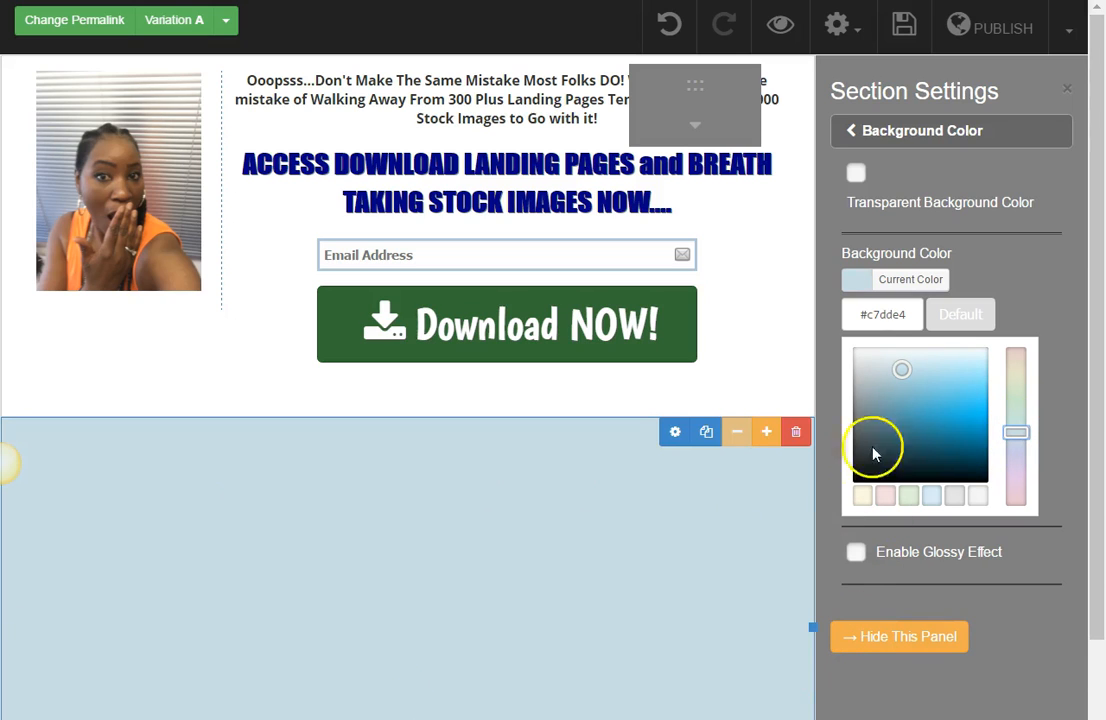
drag(894, 365, 874, 364)
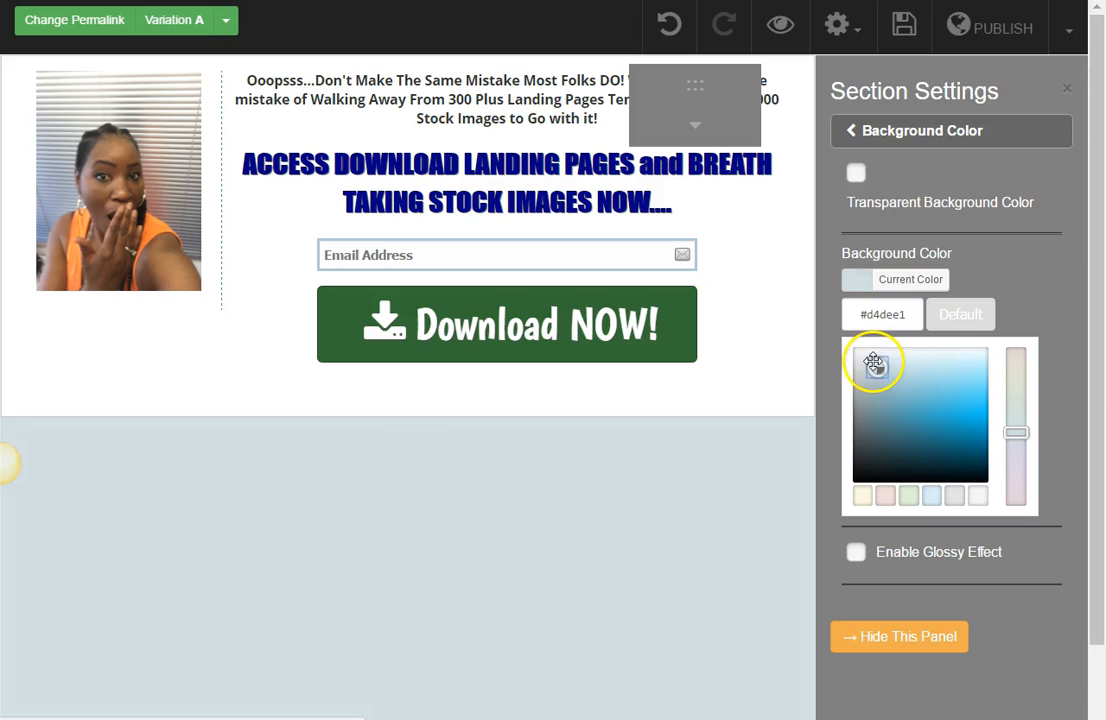
click(879, 370)
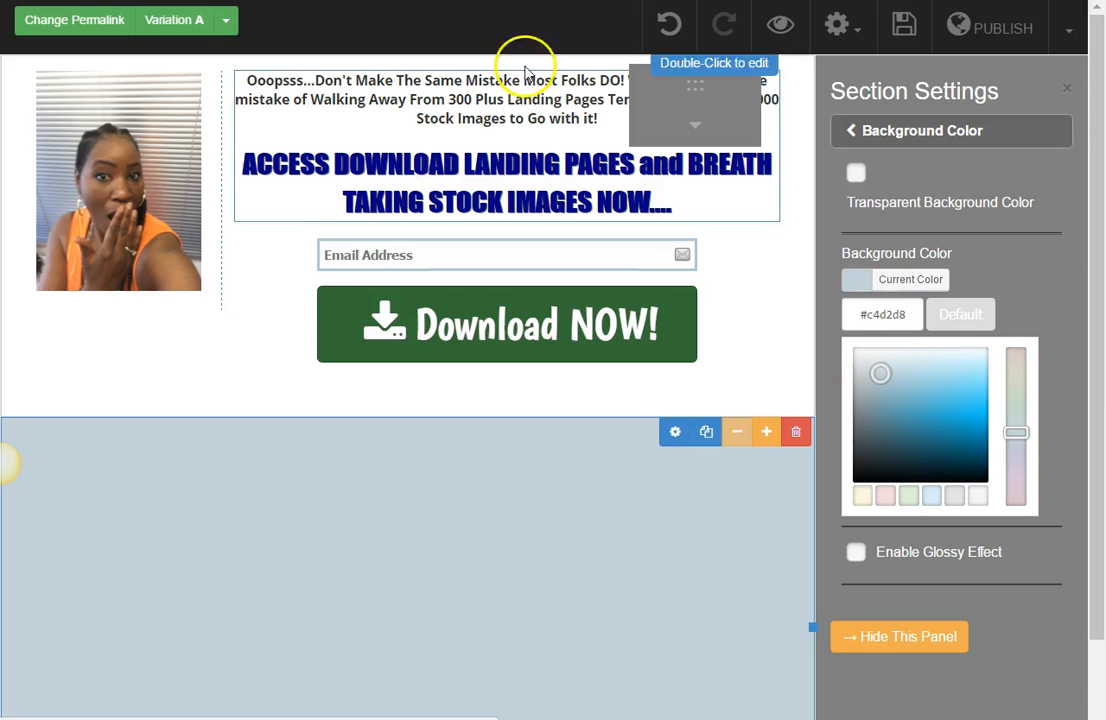
click(535, 1)
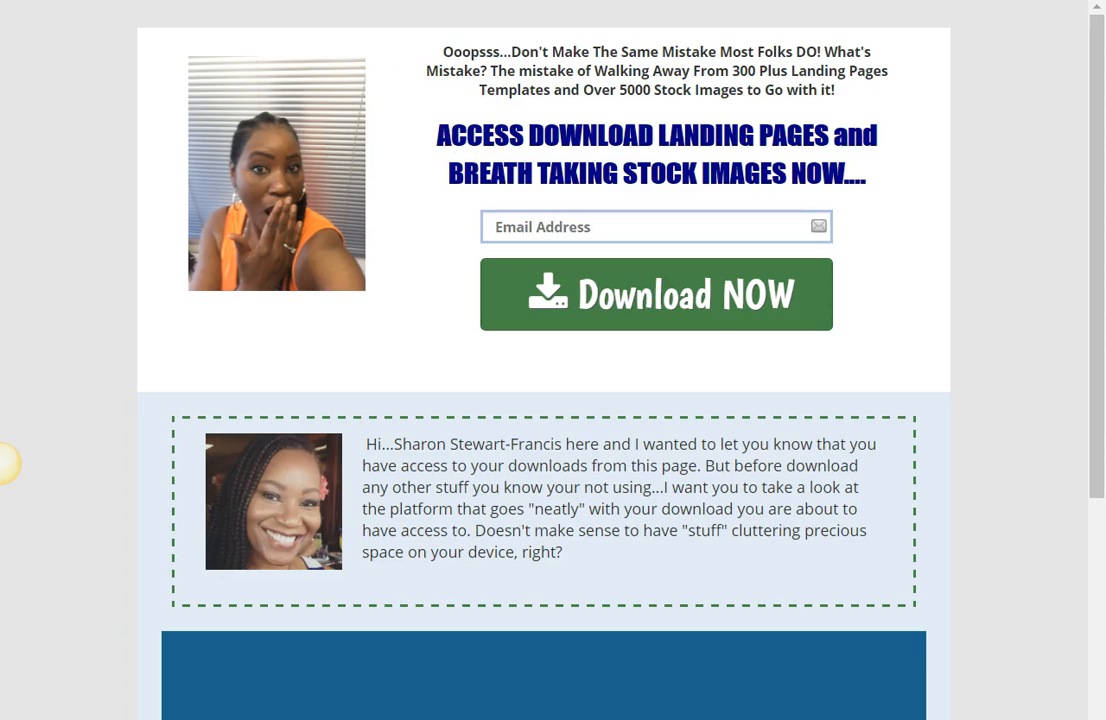
click(400, 1)
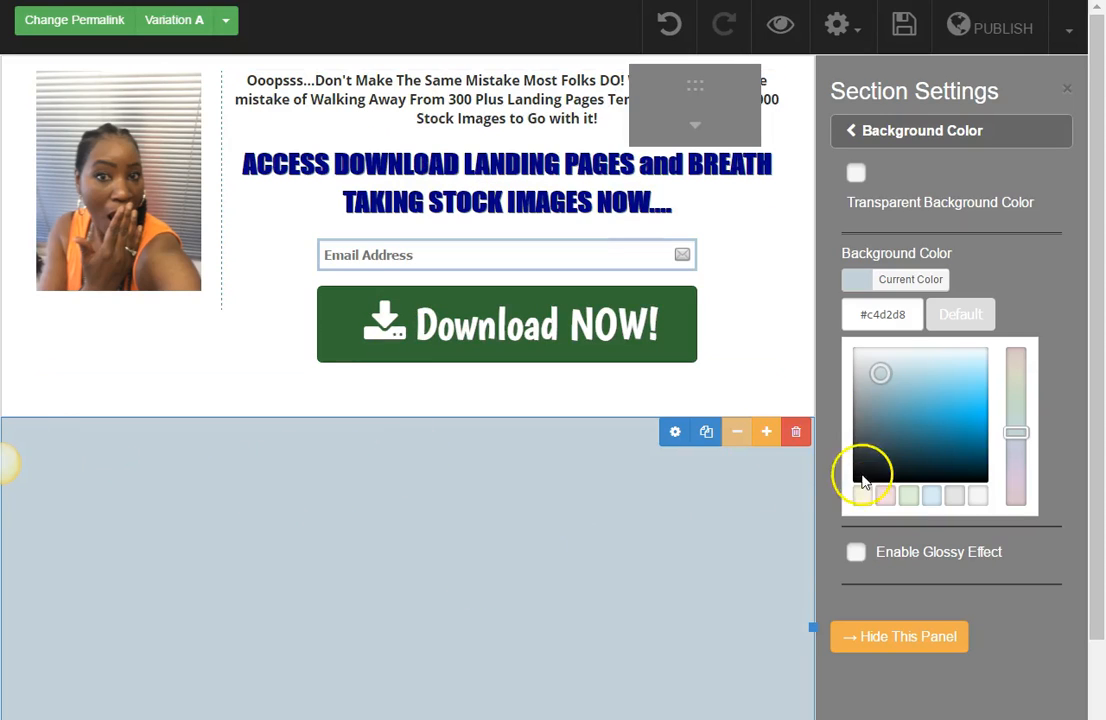
Step: Add a box element to the blue-grey section and widen it to nearly the section's full width
click(697, 128)
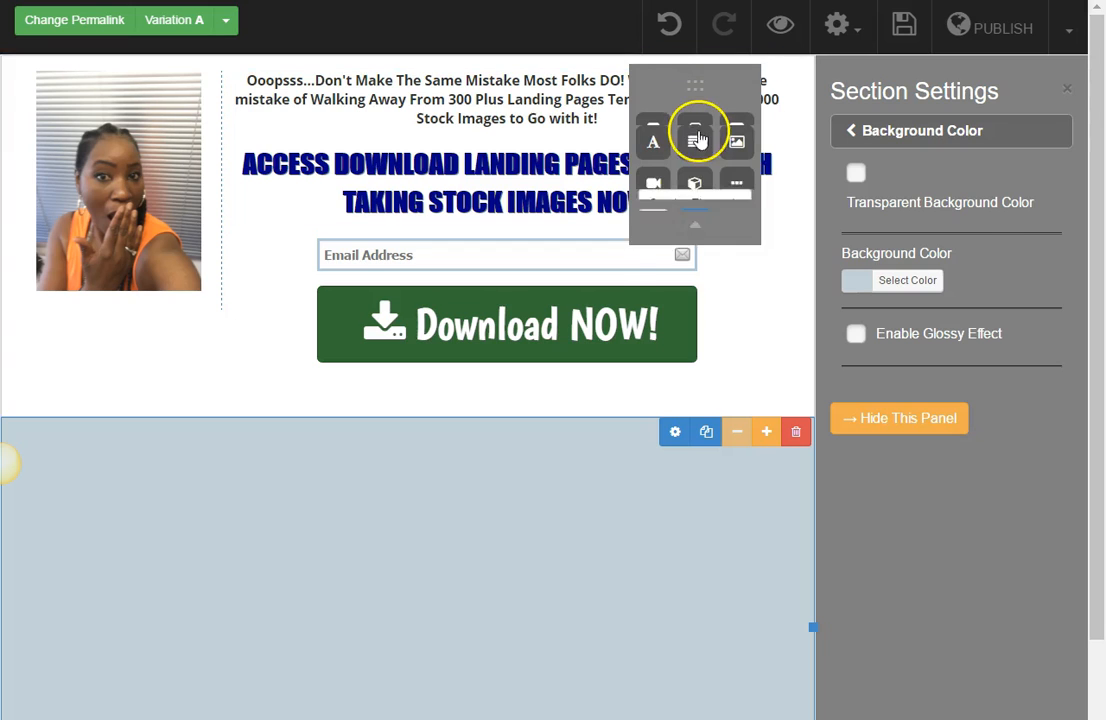
drag(699, 94, 896, 139)
drag(891, 289, 453, 487)
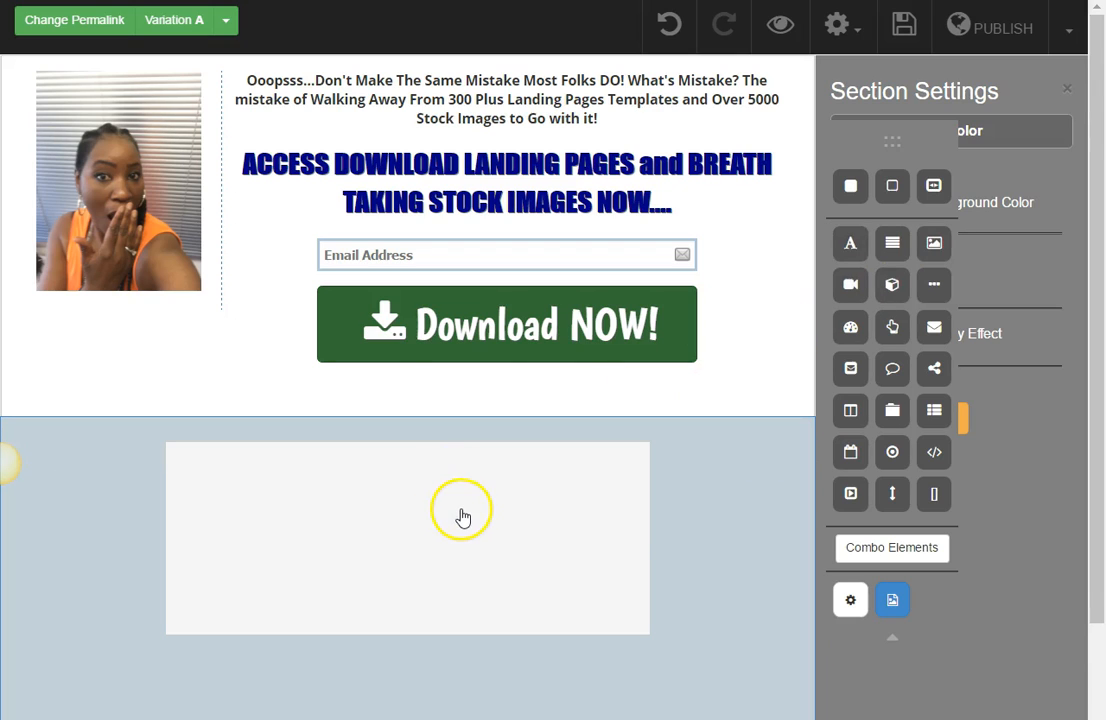
click(462, 515)
drag(648, 545, 962, 525)
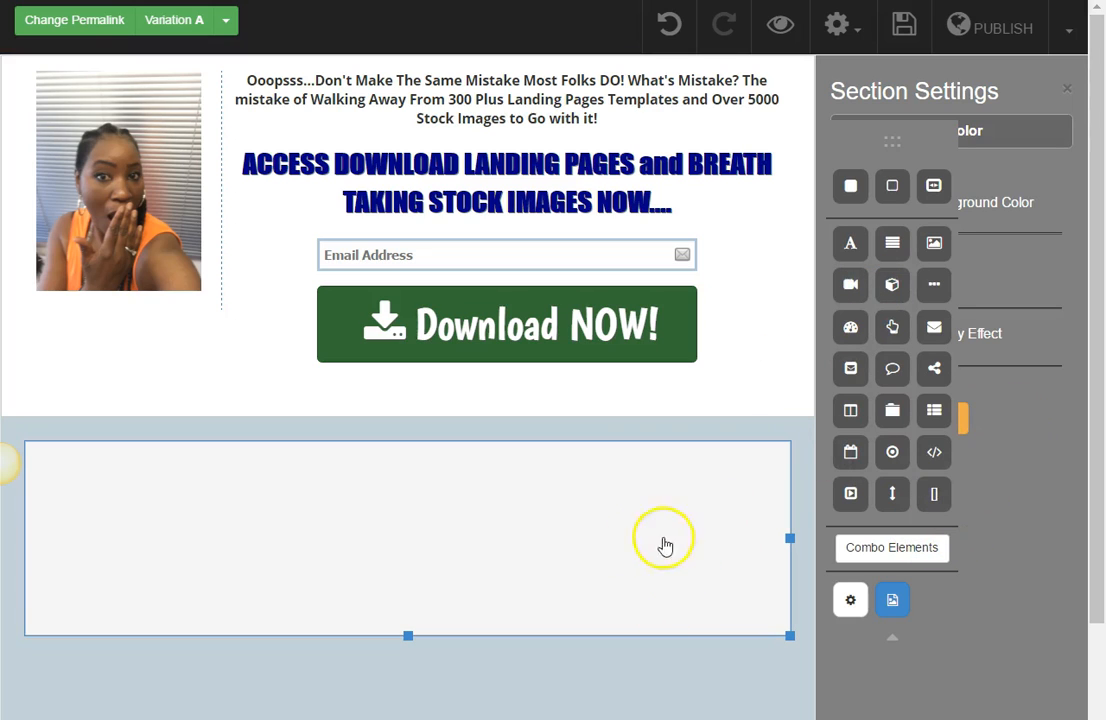
Step: Give the new box a transparent background color, with the elements palette collapsed and moved off its settings
mouse_move(652, 570)
click(610, 662)
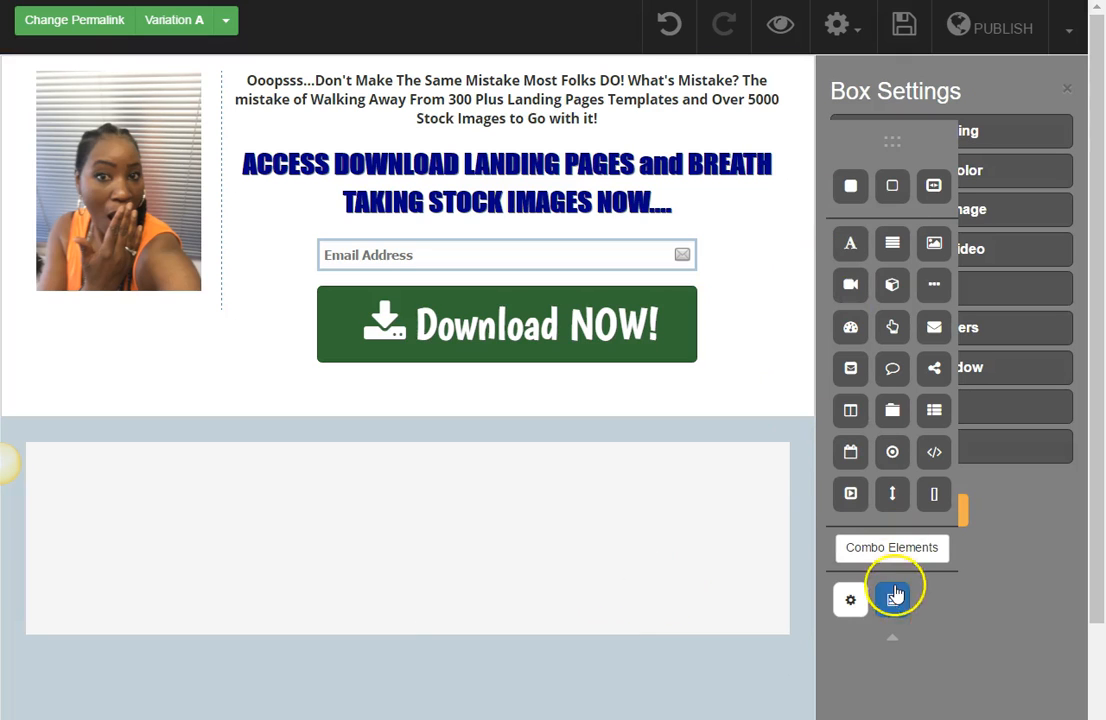
click(892, 637)
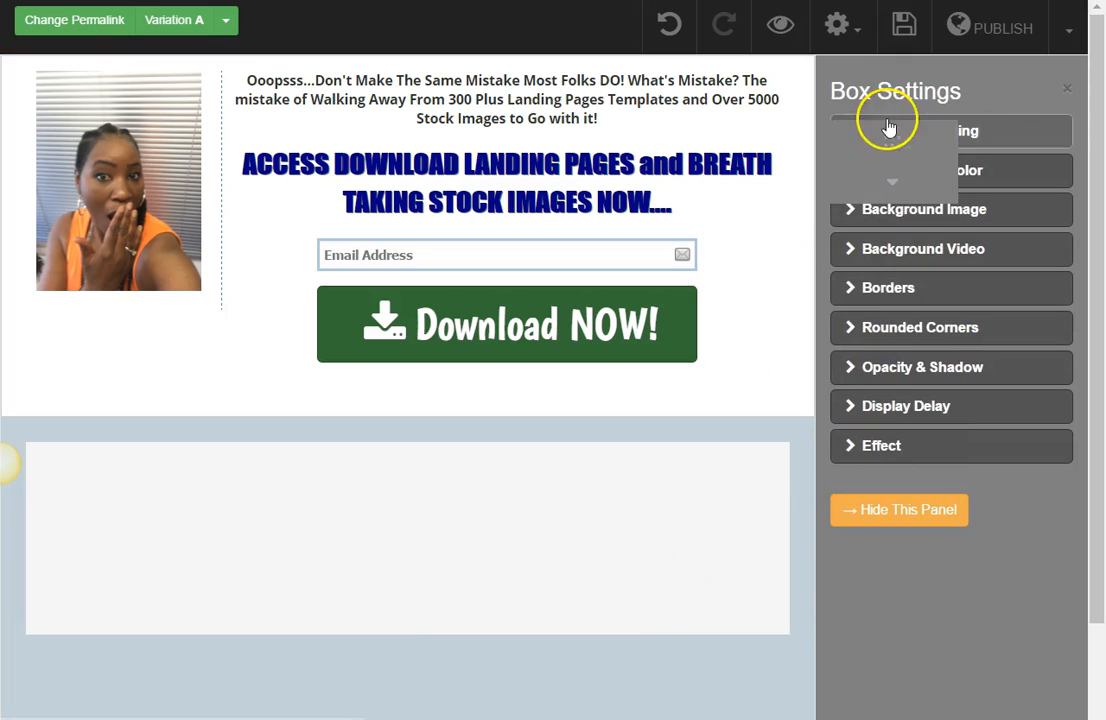
drag(857, 128, 678, 93)
click(878, 176)
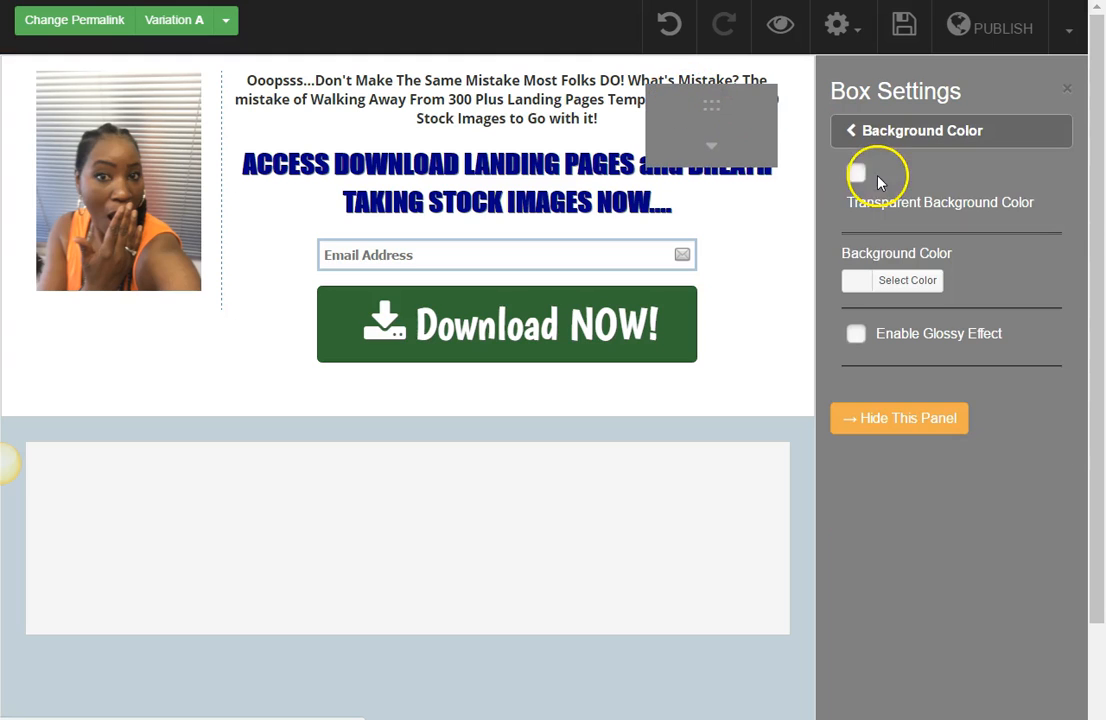
click(857, 176)
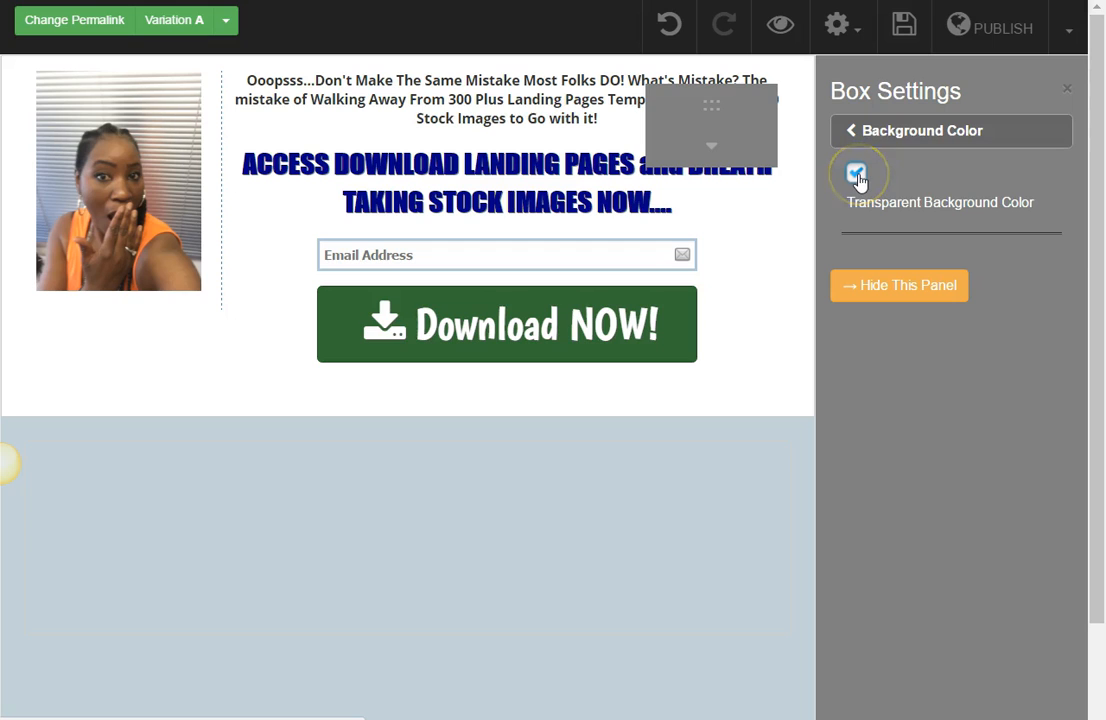
click(877, 141)
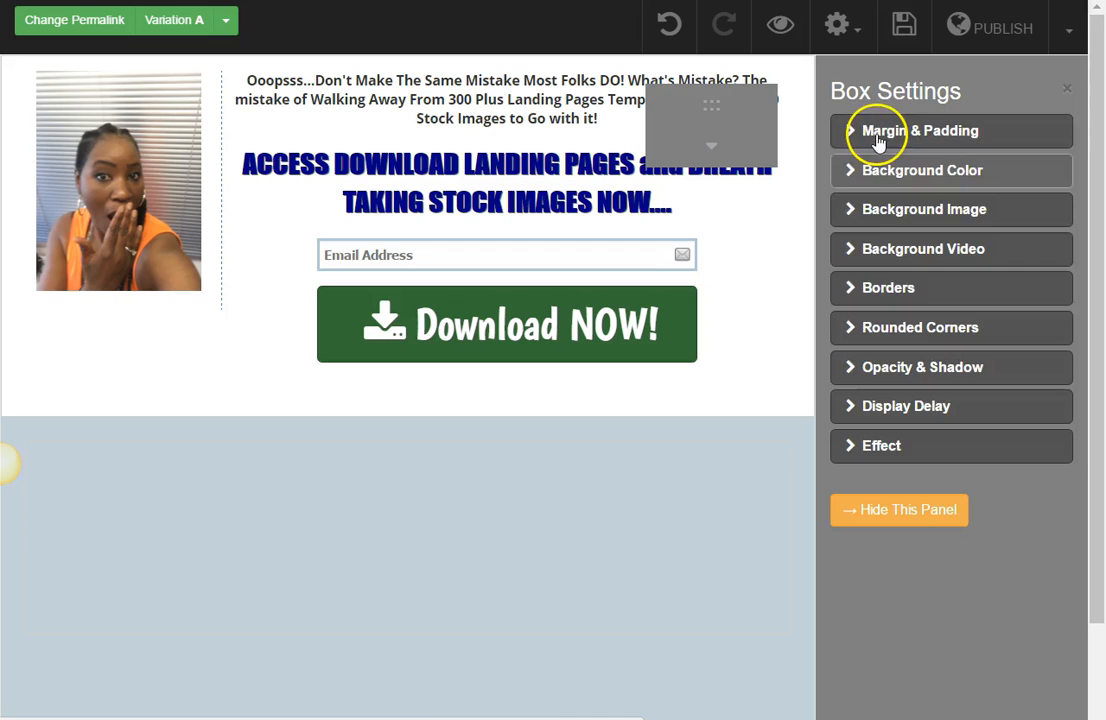
Step: Set the box's border style to Dashed with a thickness of 2 px
click(736, 483)
click(620, 662)
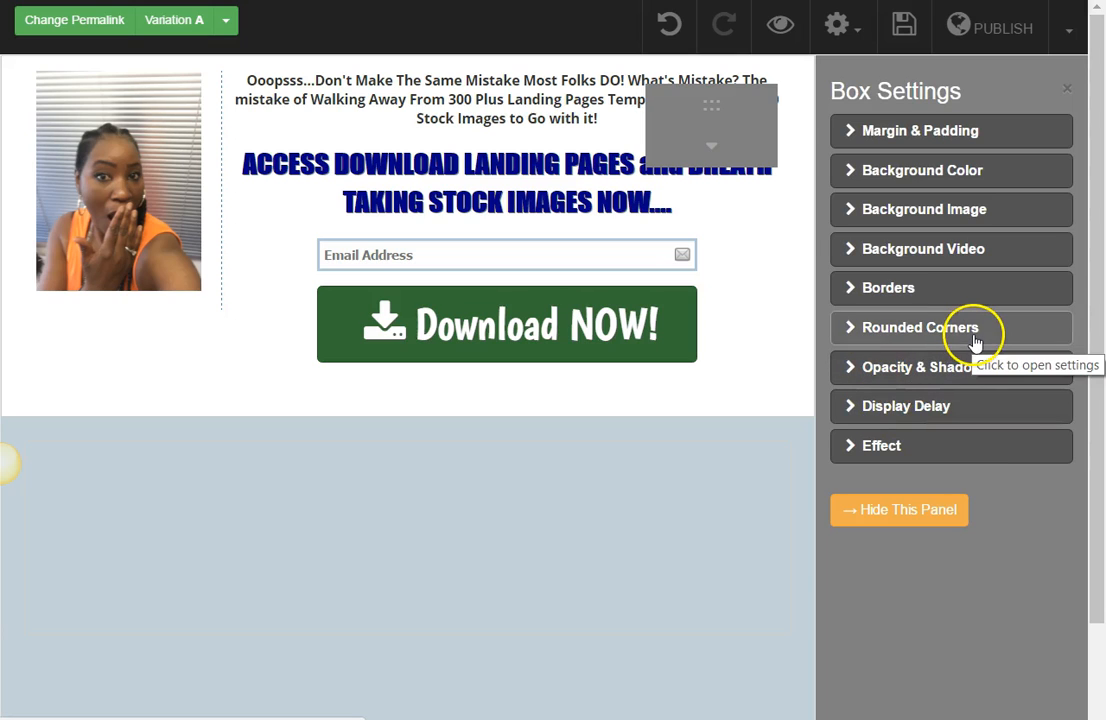
click(912, 295)
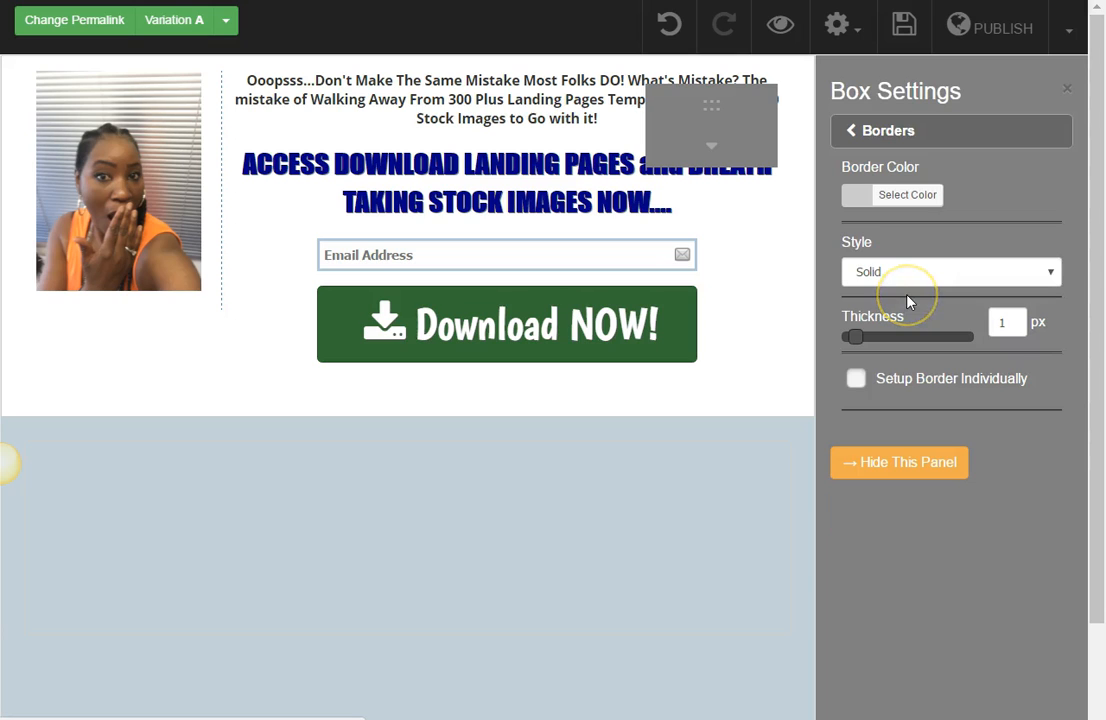
click(960, 277)
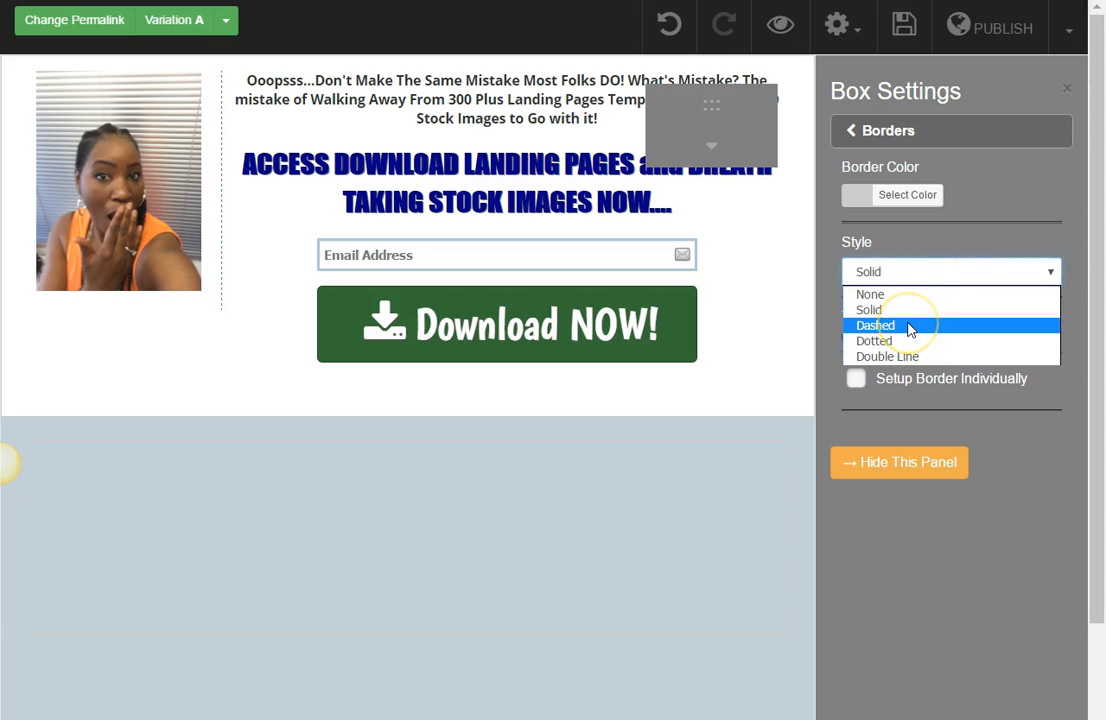
click(910, 327)
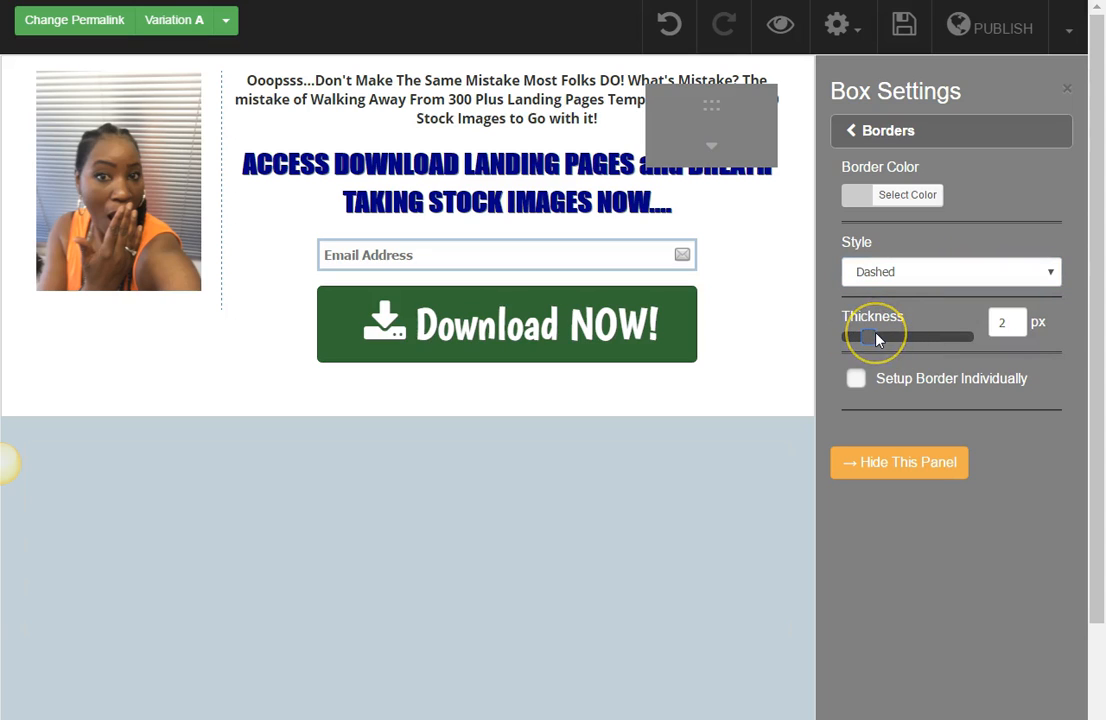
Step: Set the box's border color to green #468847
click(857, 195)
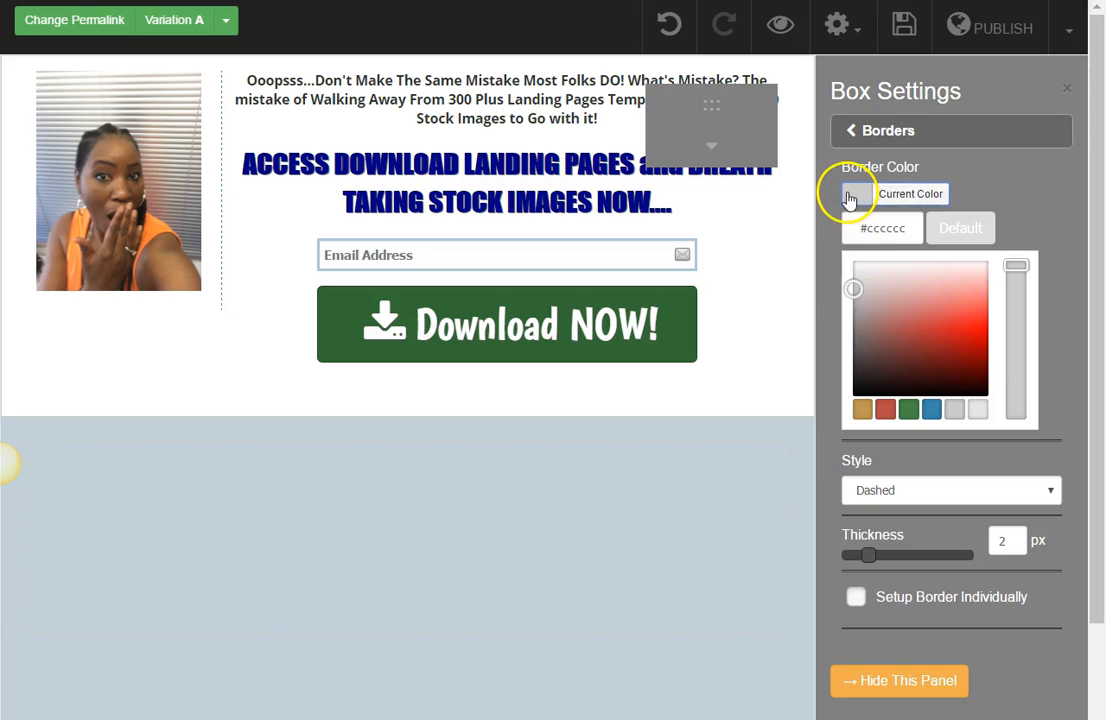
mouse_move(874, 291)
mouse_down()
mouse_move(922, 364)
mouse_move(936, 378)
mouse_move(940, 370)
mouse_up()
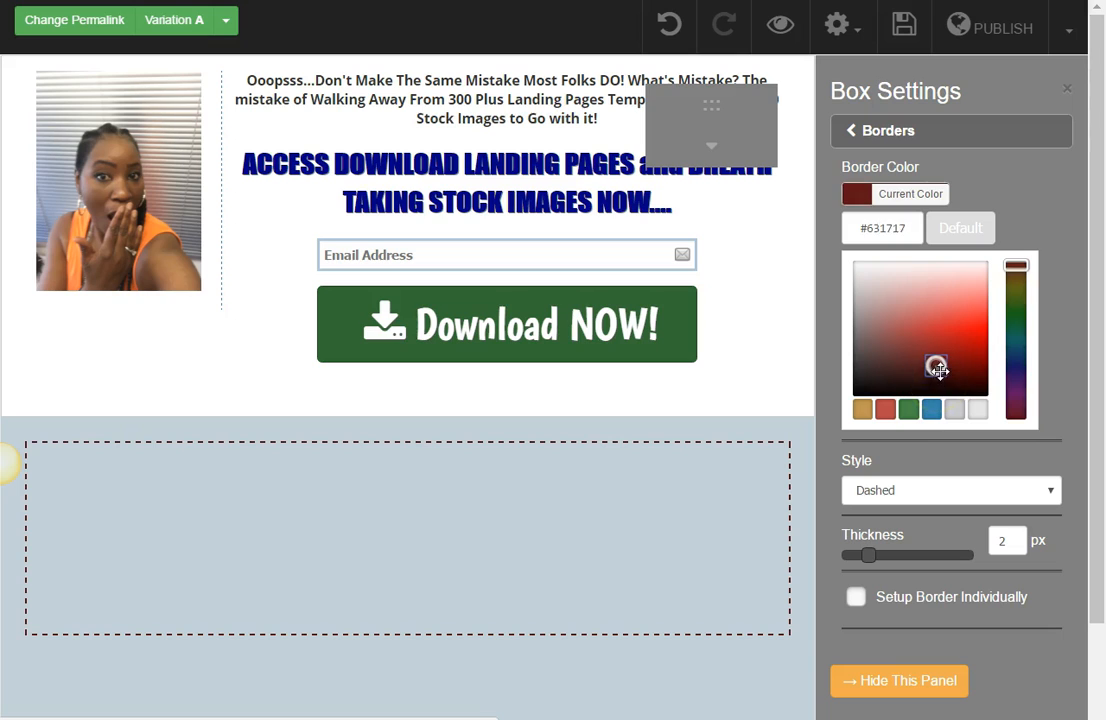
click(912, 407)
click(932, 410)
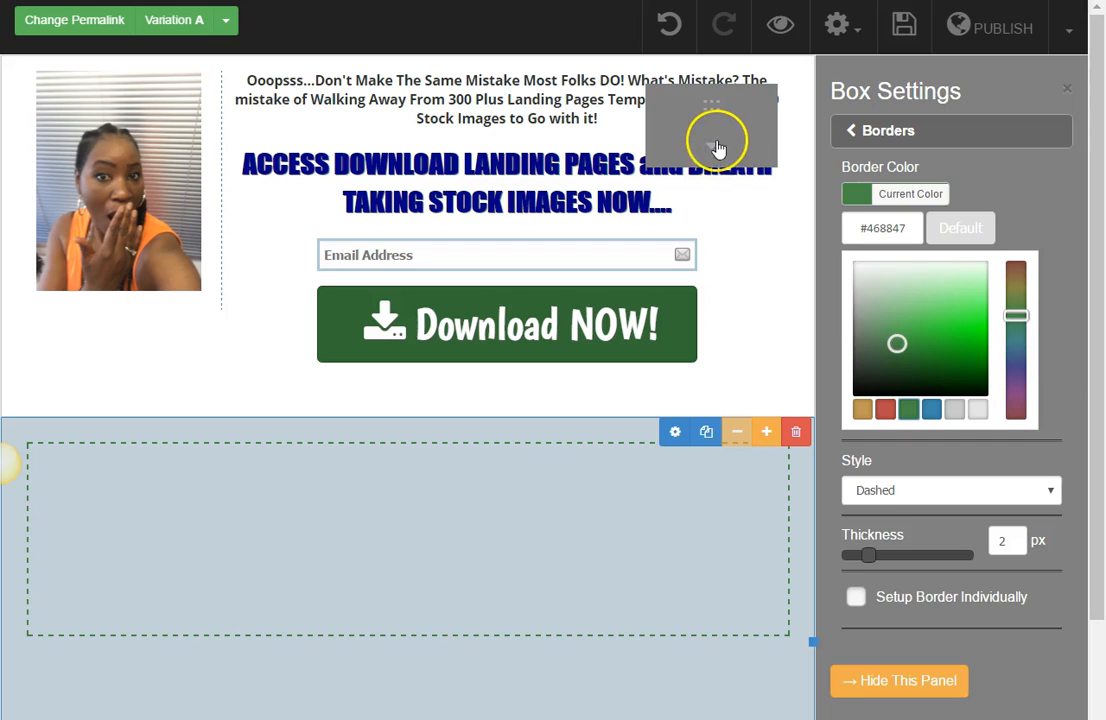
Step: Add a two-column element inside the dashed box and bring up its settings, with the elements palette collapsed
click(716, 147)
drag(672, 375, 460, 555)
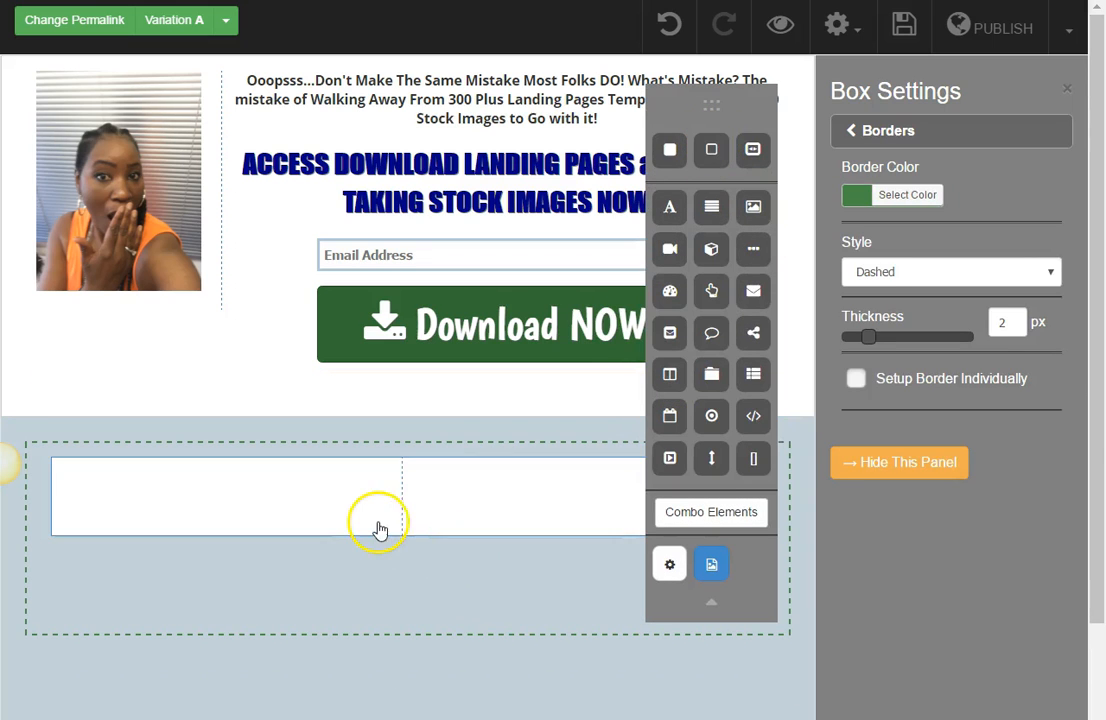
click(621, 563)
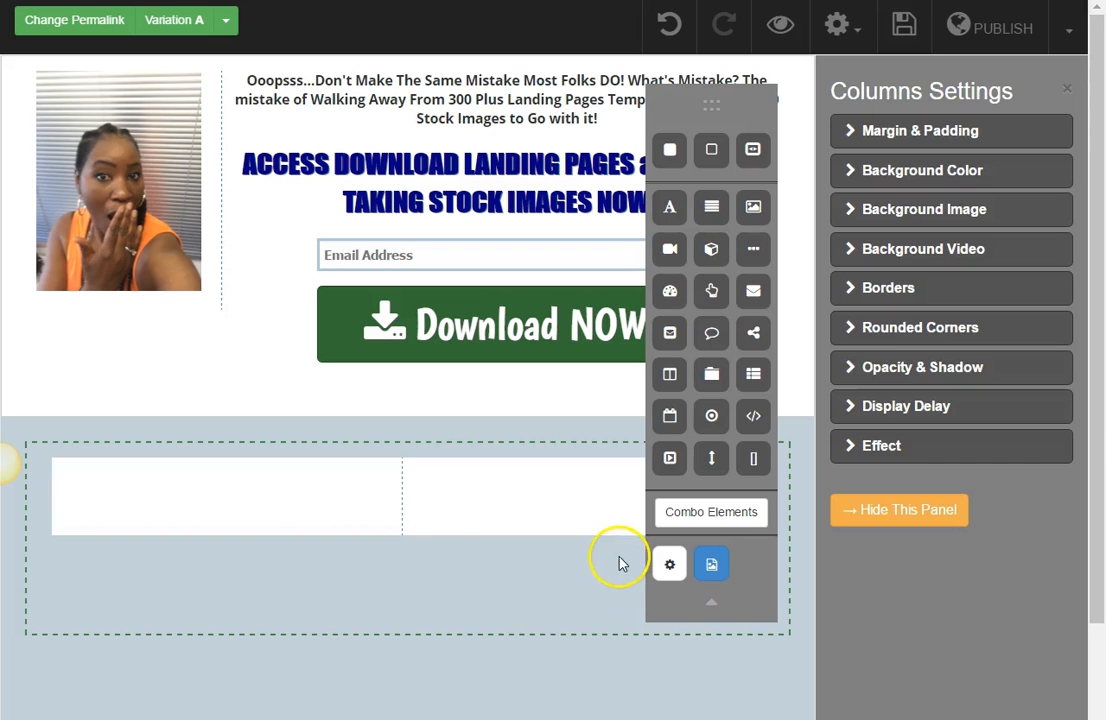
click(707, 604)
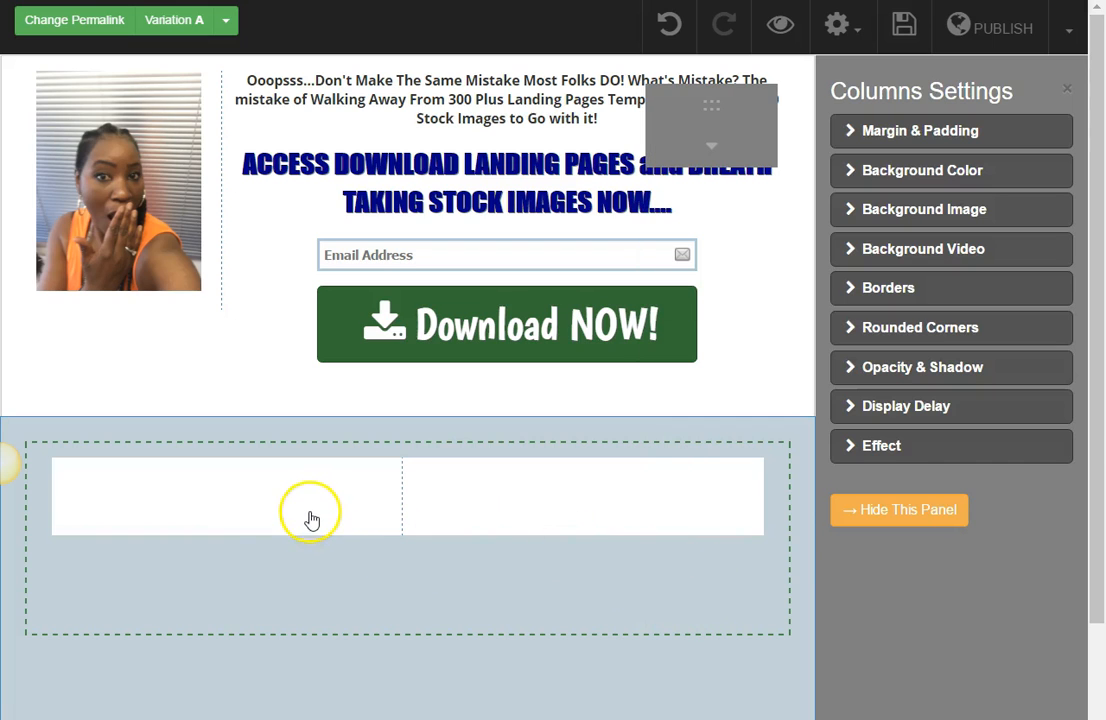
Step: Give the columns element a transparent background color and narrow its left column to about a quarter of the width
click(933, 172)
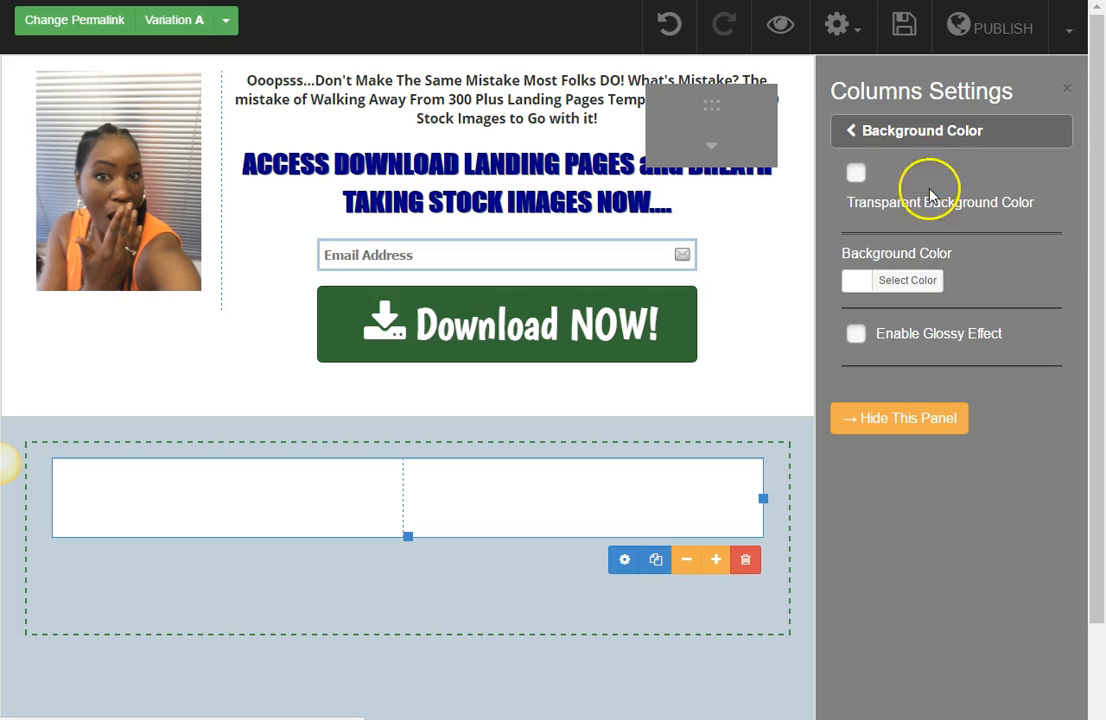
click(857, 173)
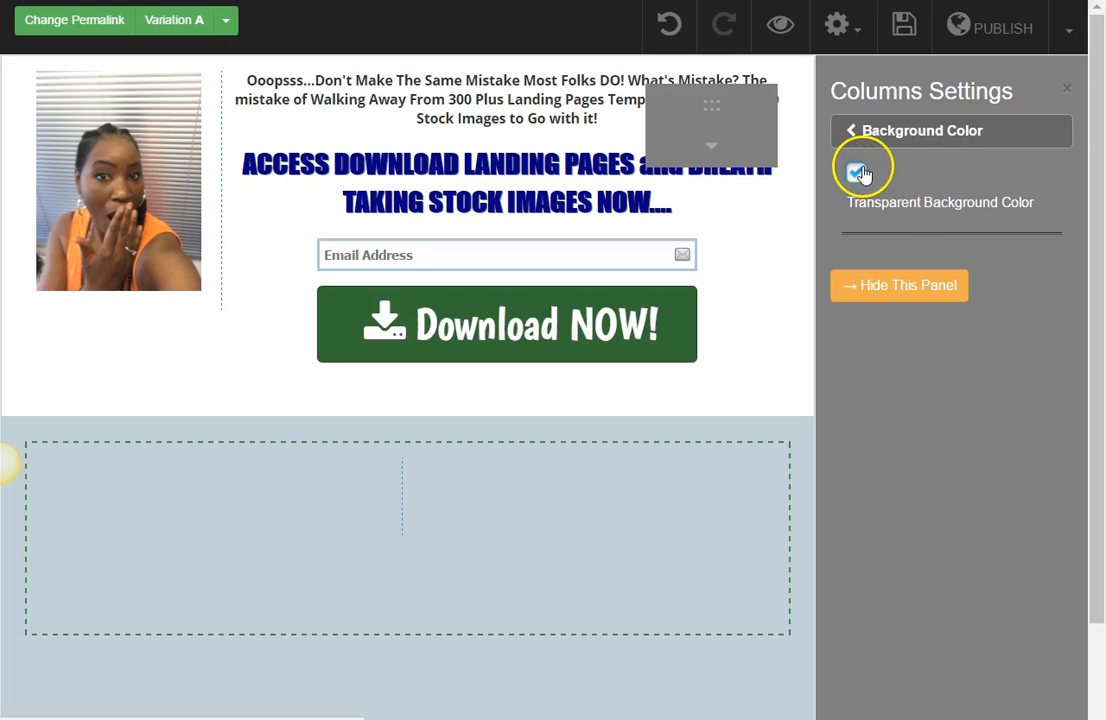
click(413, 505)
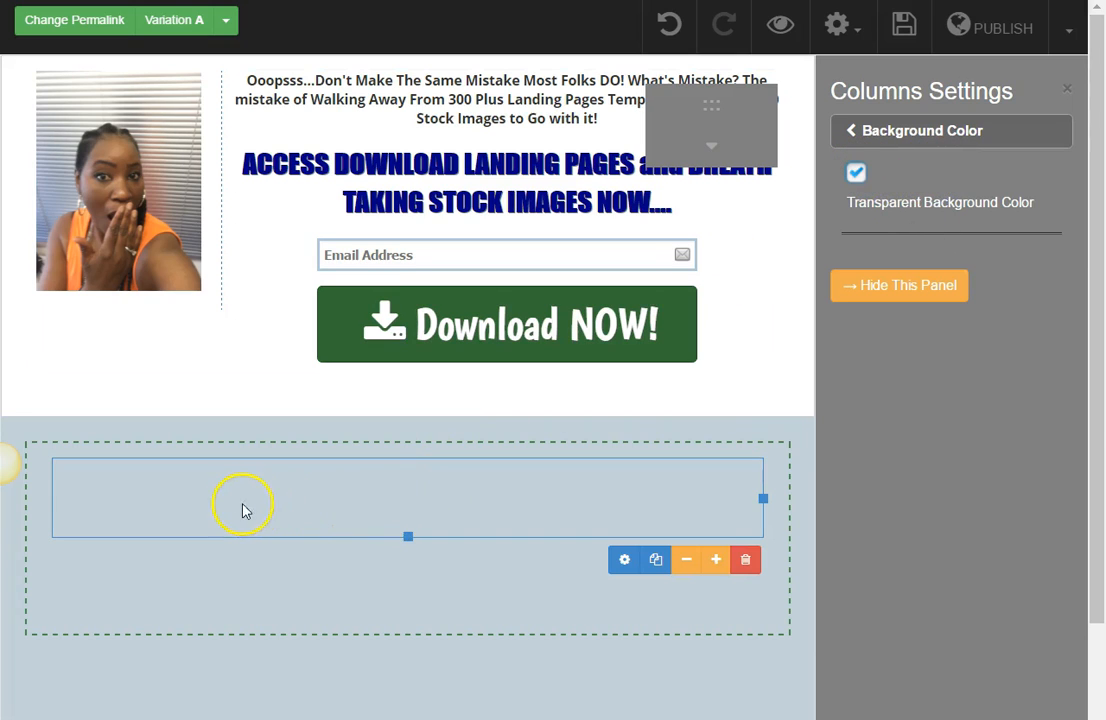
click(207, 438)
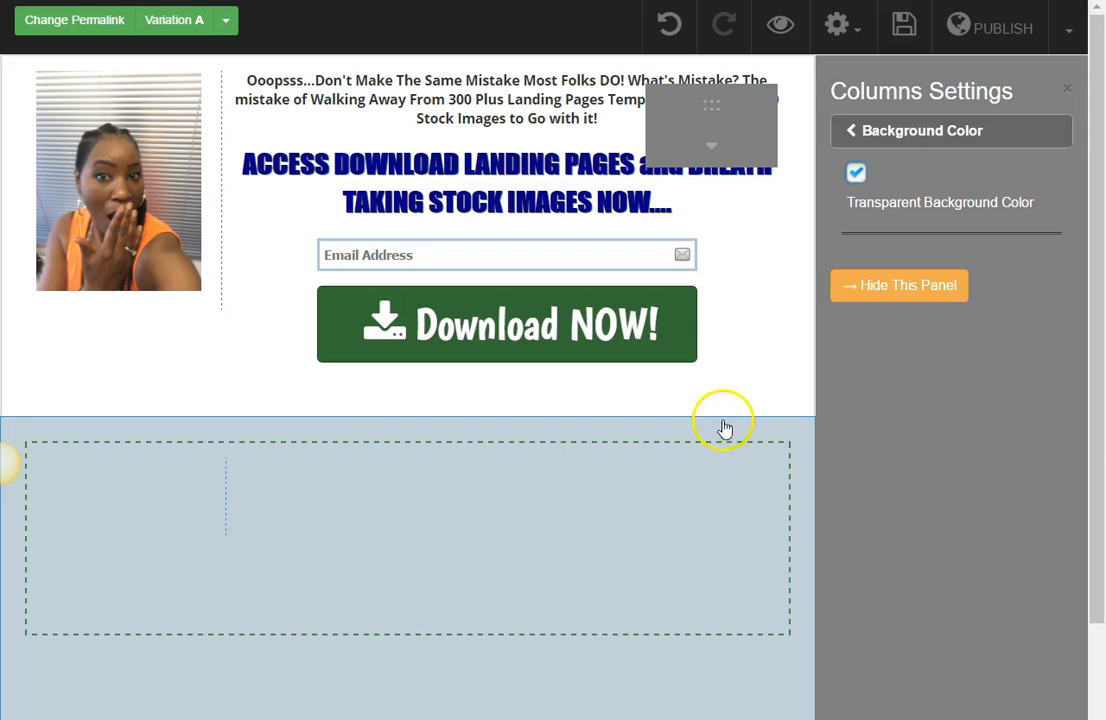
Step: Place an image element in the narrow left column and a title element in the wide right column
click(709, 146)
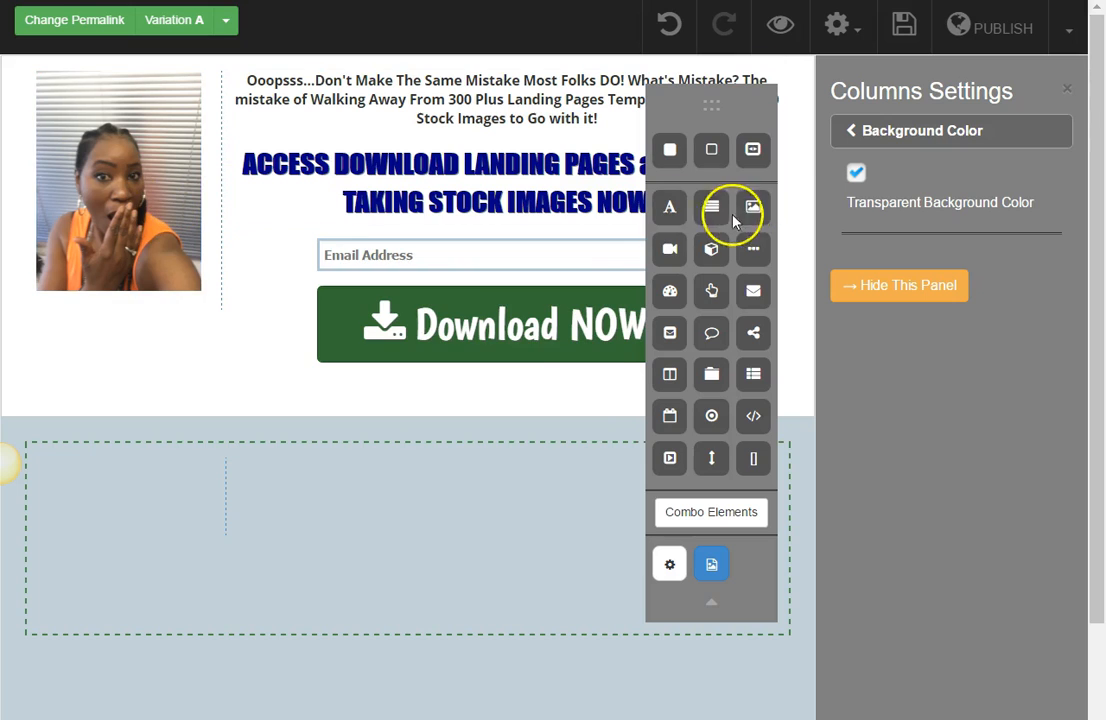
drag(753, 210, 120, 515)
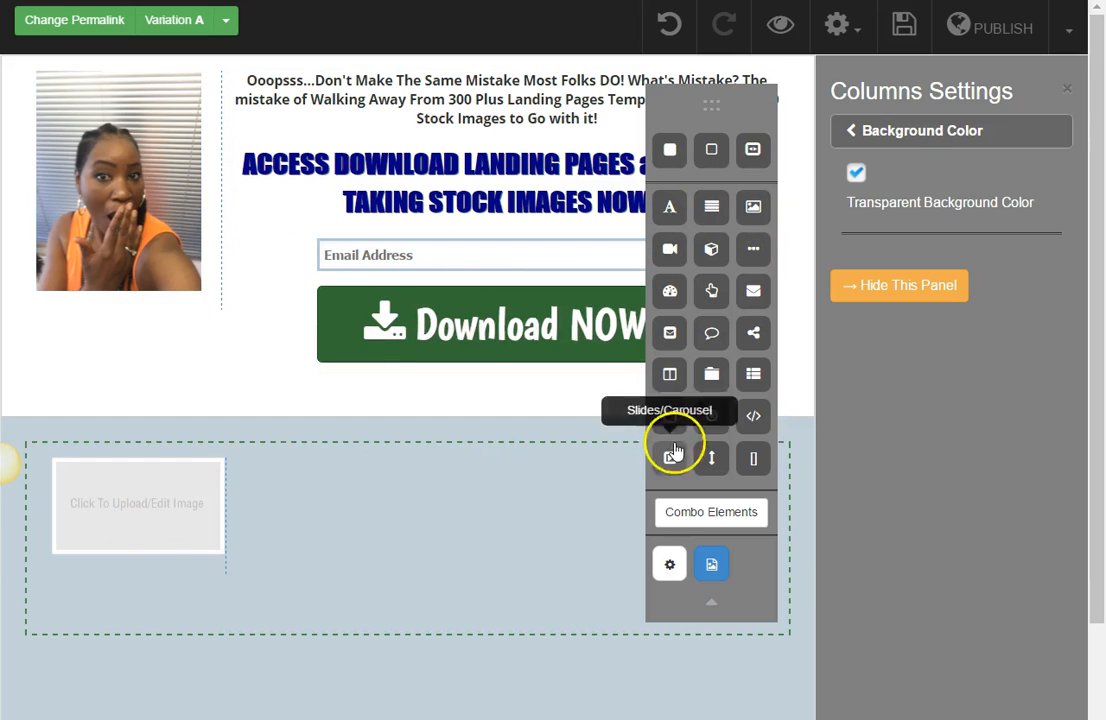
drag(678, 205, 455, 472)
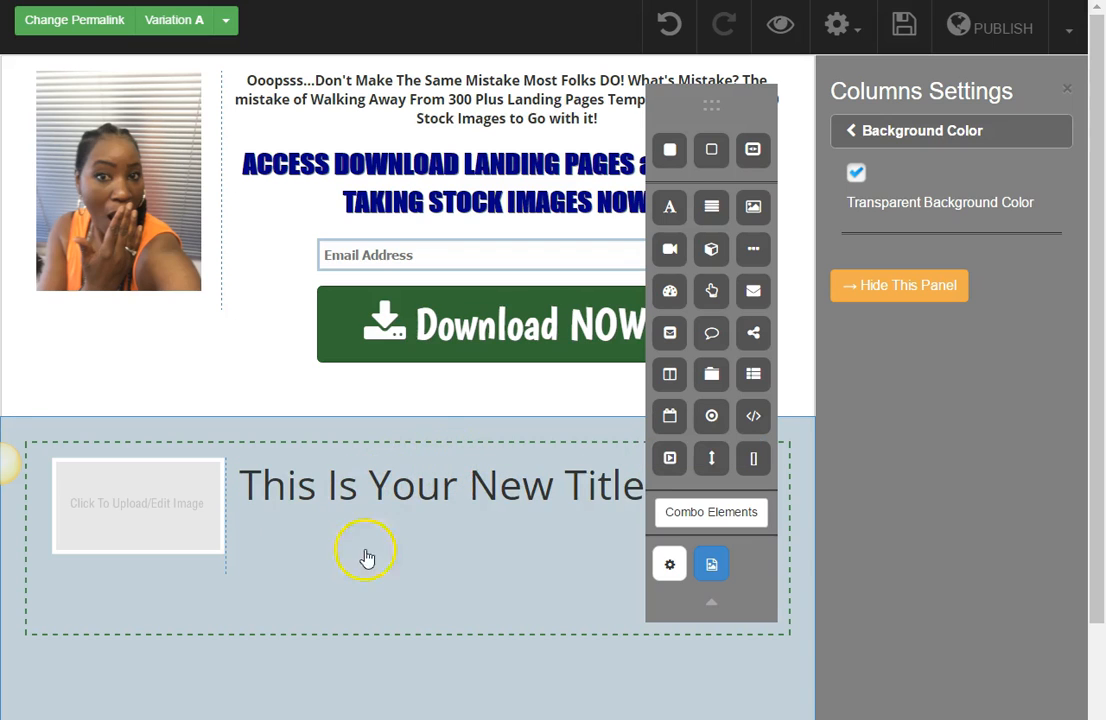
Step: Fill the left column's image placeholder with the smiling portrait photo from the media library
mouse_move(148, 543)
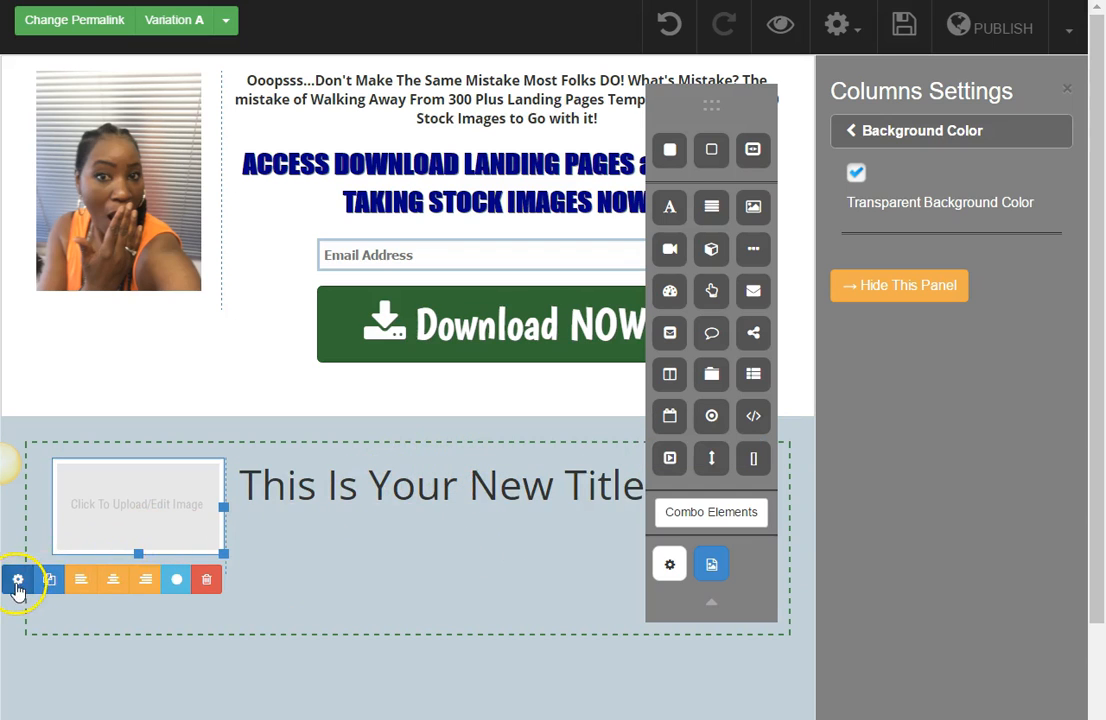
click(20, 584)
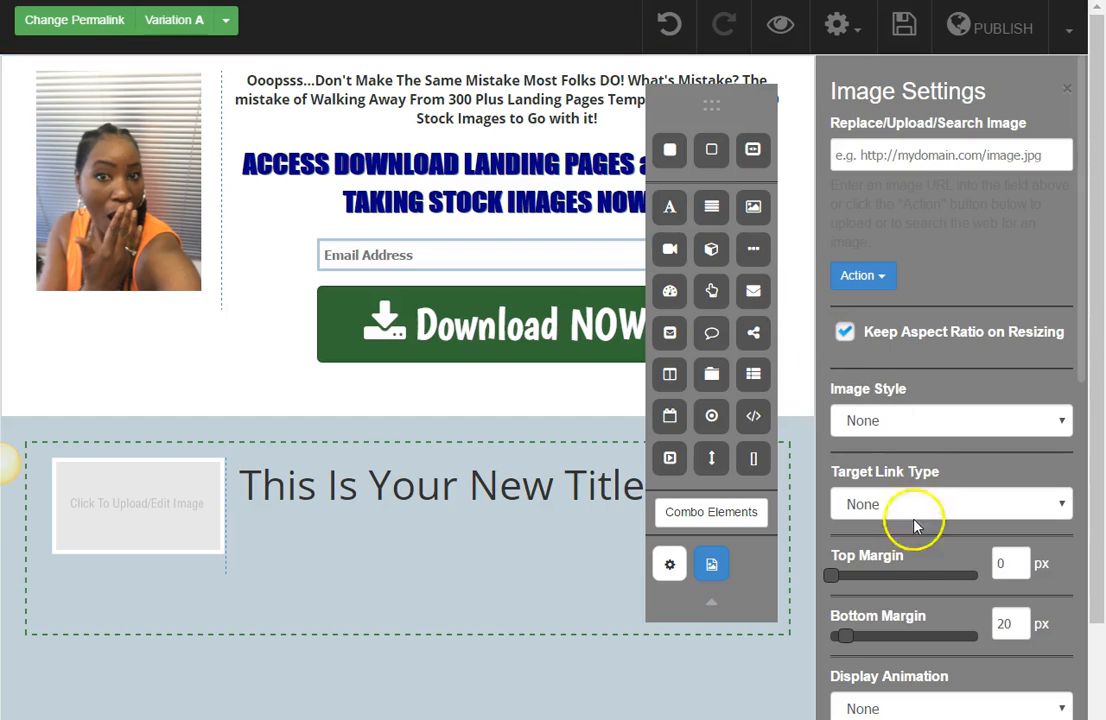
click(884, 276)
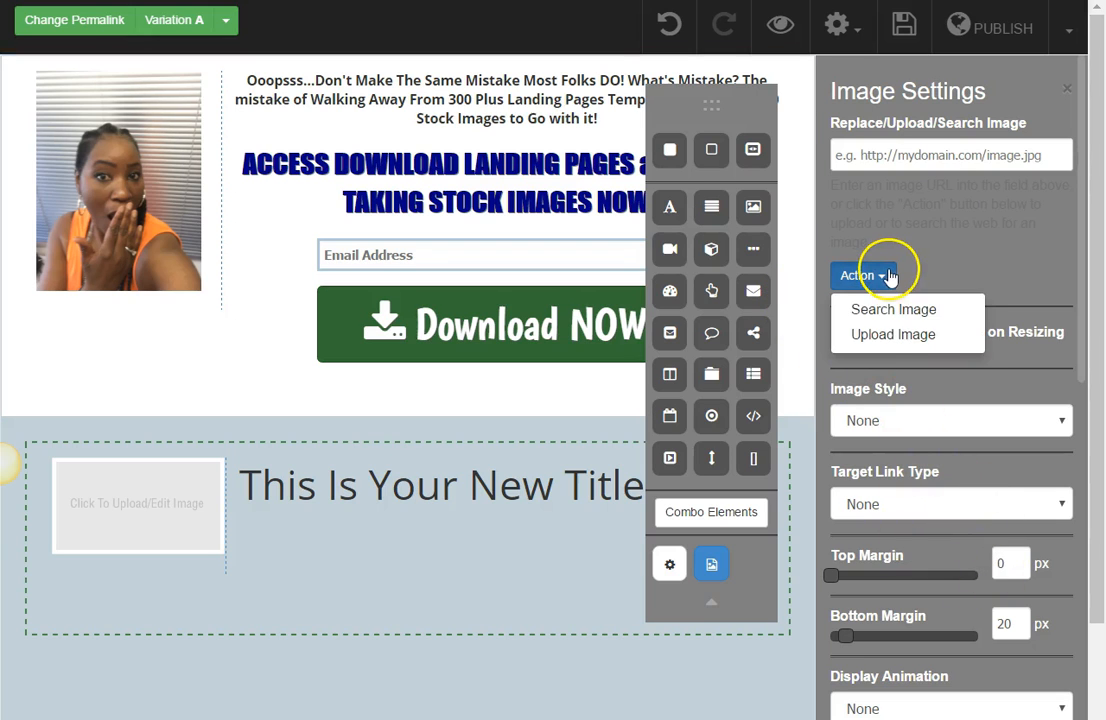
click(878, 338)
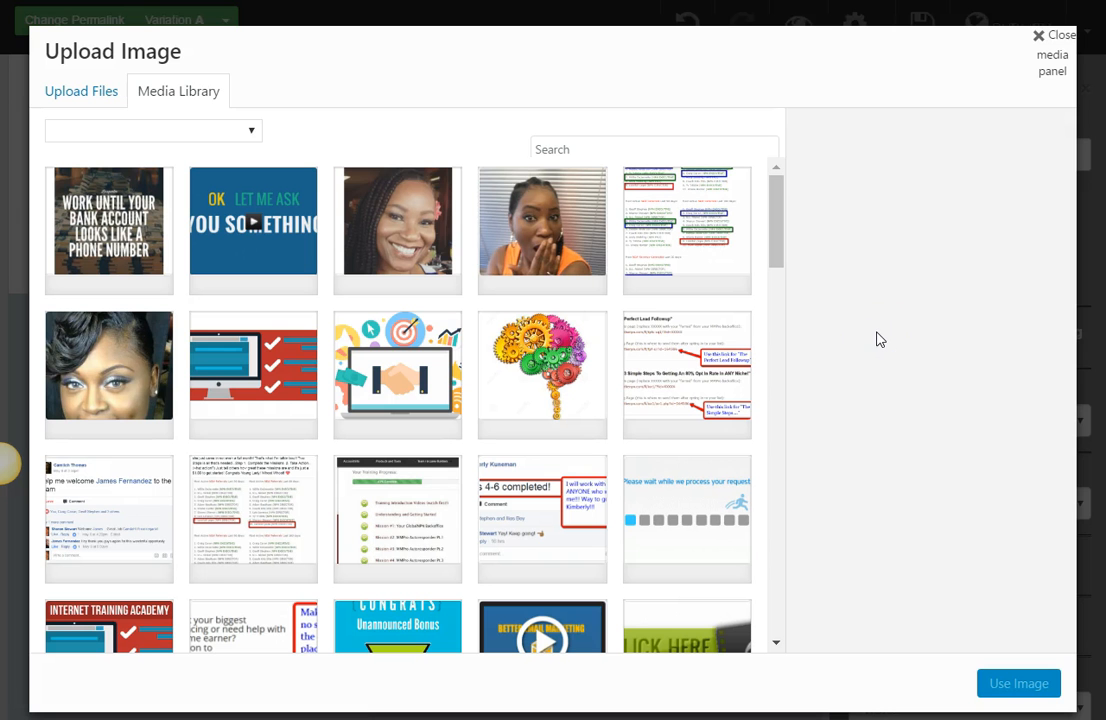
click(362, 220)
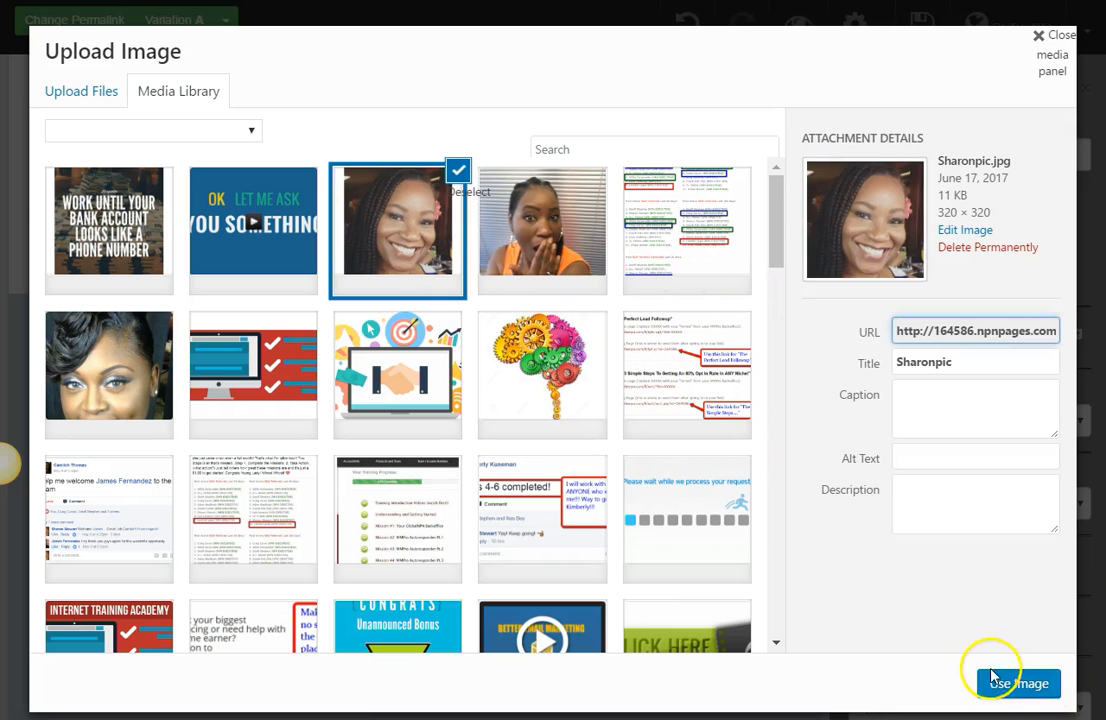
click(1016, 683)
Step: Move the elements palette clear of the right column and select the placeholder title's full text for editing
double_click(325, 505)
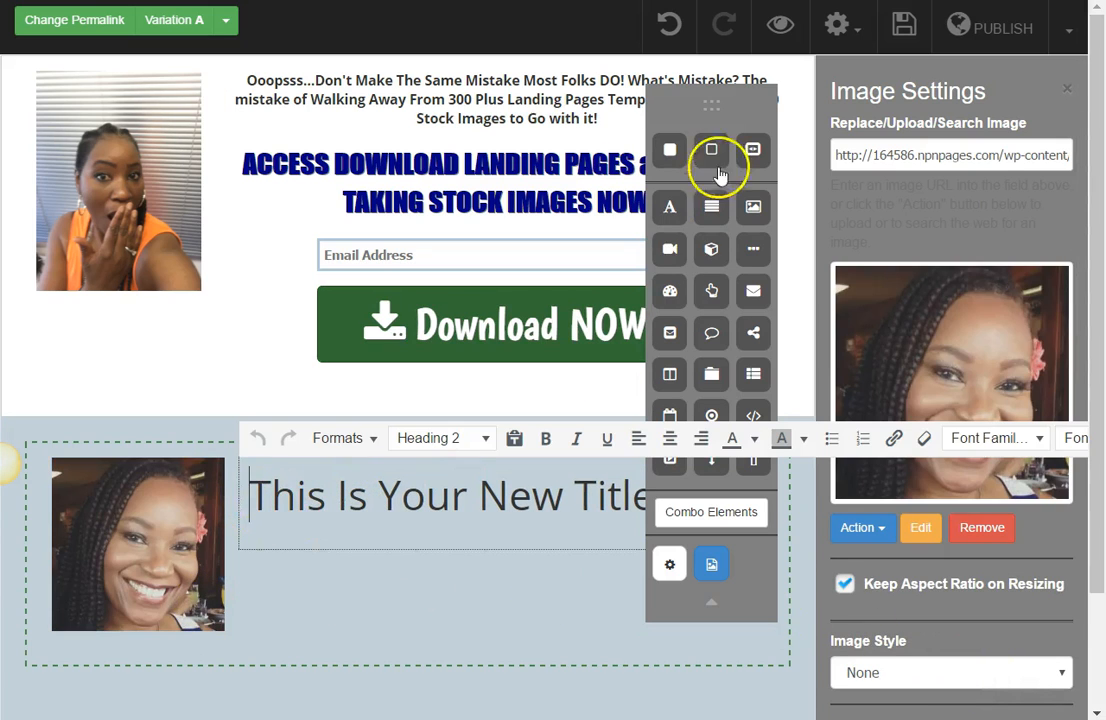
drag(716, 104, 967, 96)
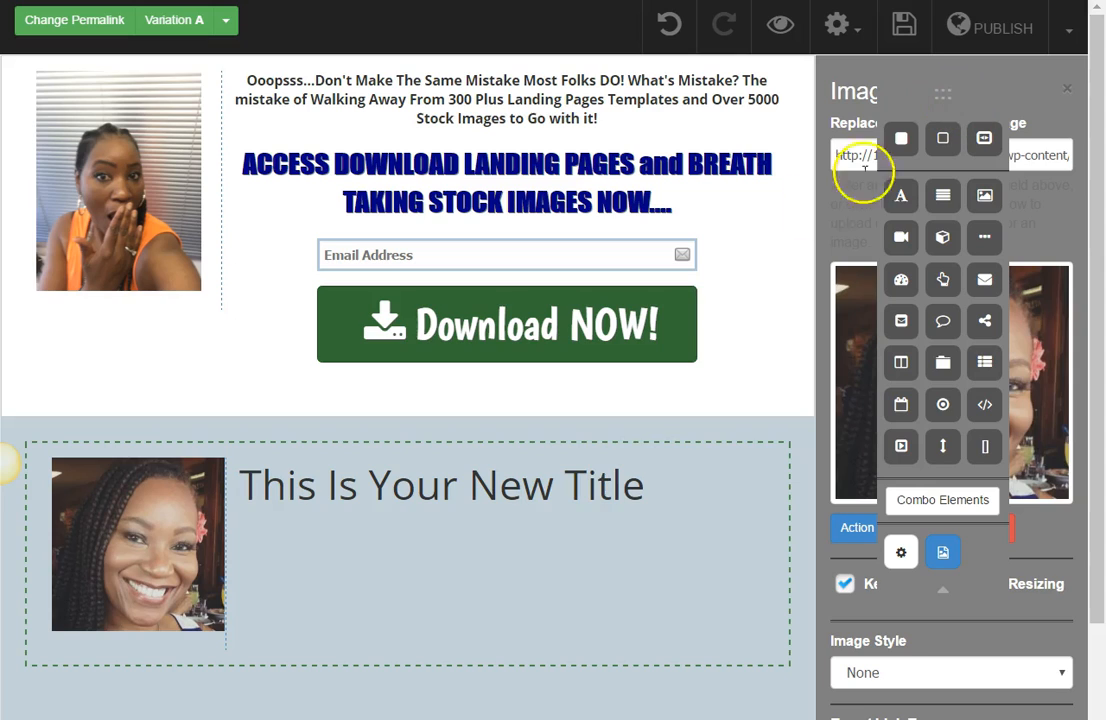
double_click(585, 488)
drag(678, 520, 253, 525)
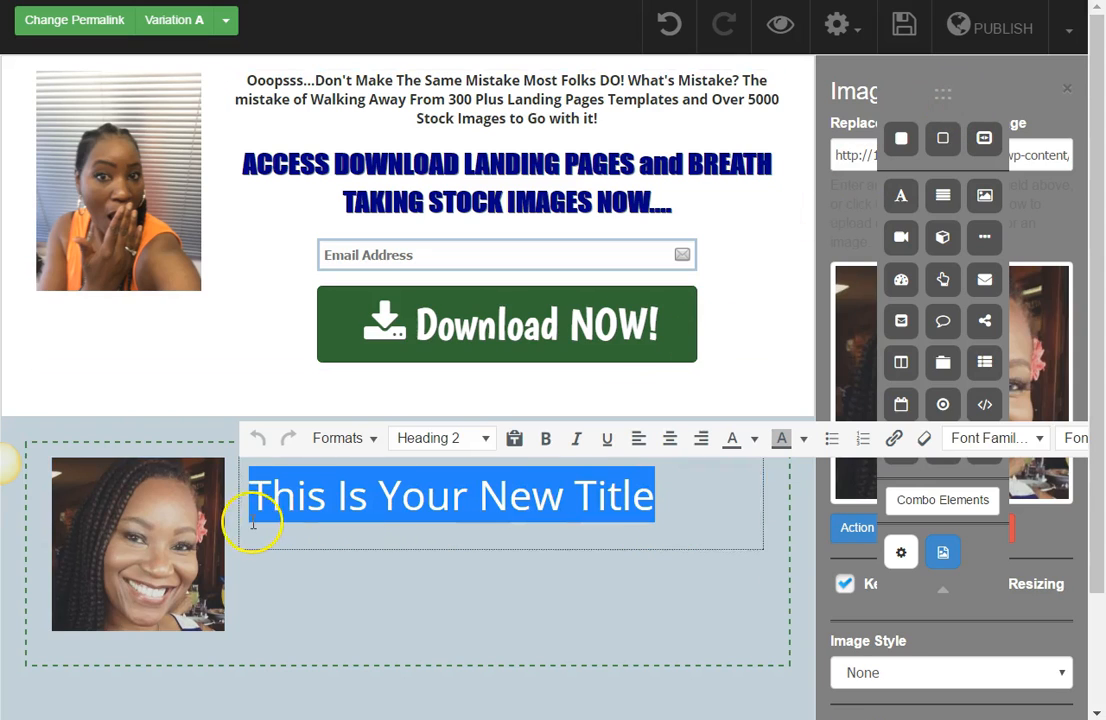
Step: Switch to Notepad, copy the introductory paragraph that begins with "Hi...", and return to the page editor
key(alt+Tab)
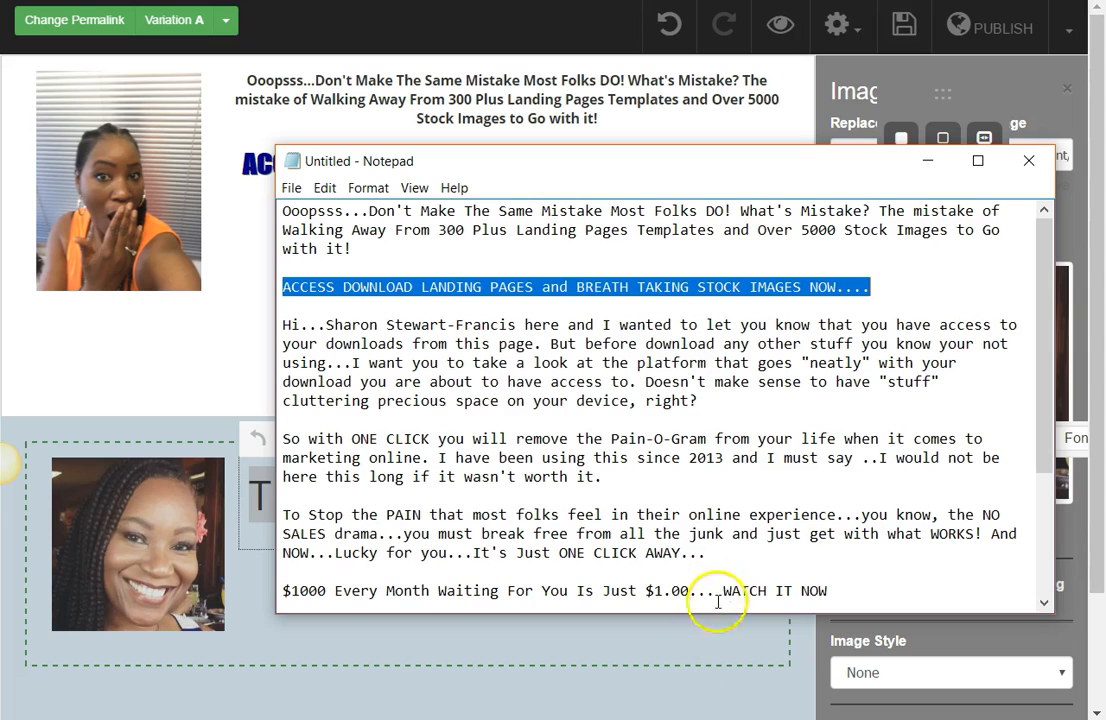
click(710, 400)
drag(710, 400, 306, 325)
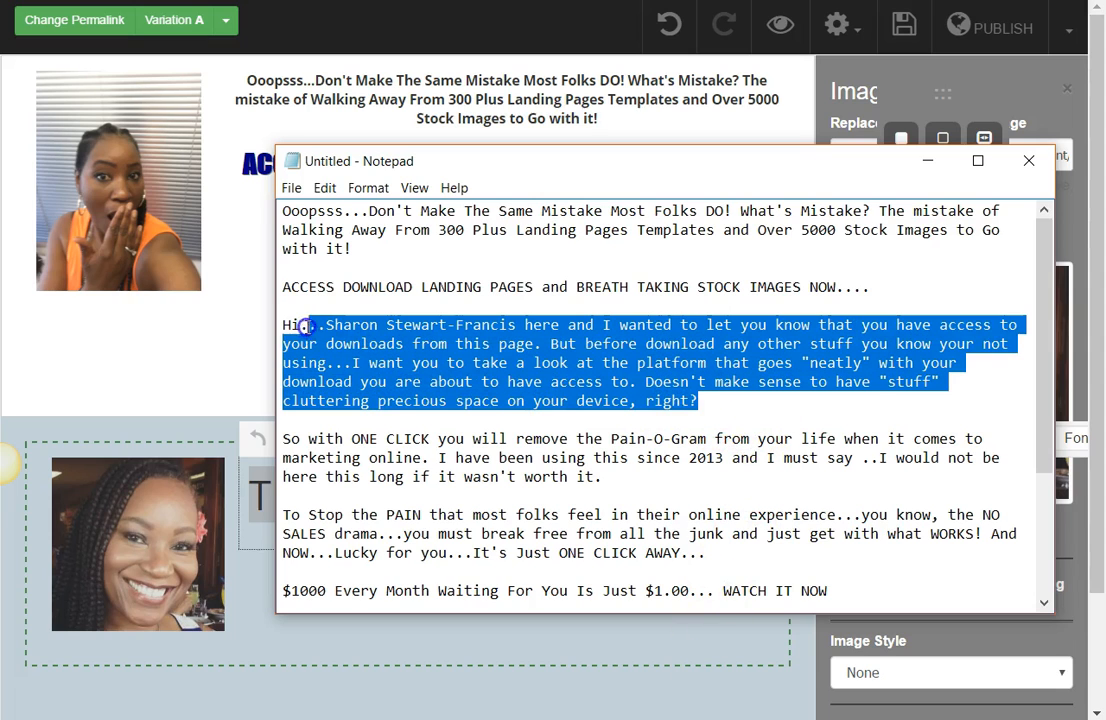
right_click(313, 332)
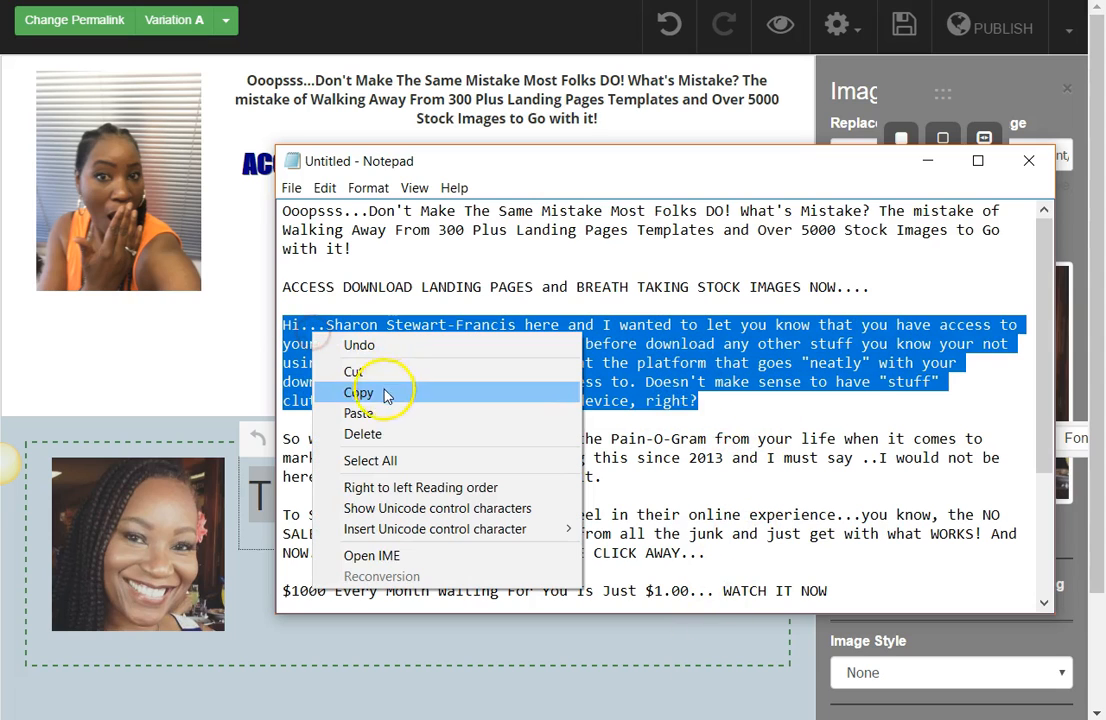
click(362, 393)
click(927, 161)
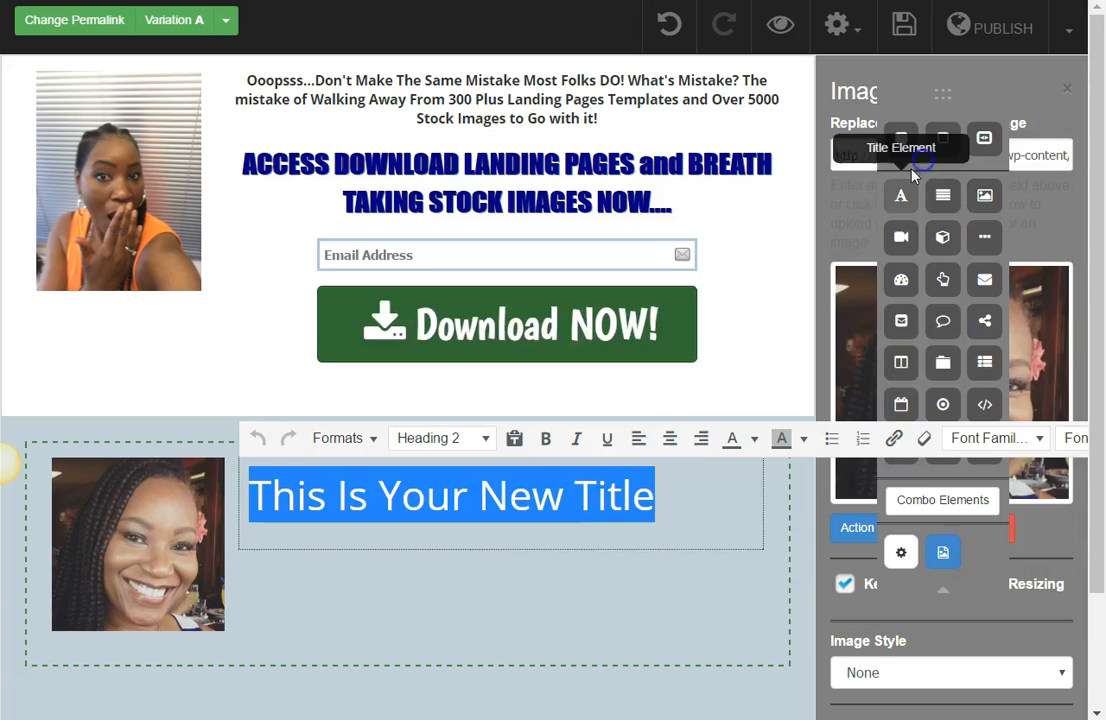
Step: Change the right column's title to Paragraph format and replace its text with the copied introduction
click(487, 440)
click(469, 66)
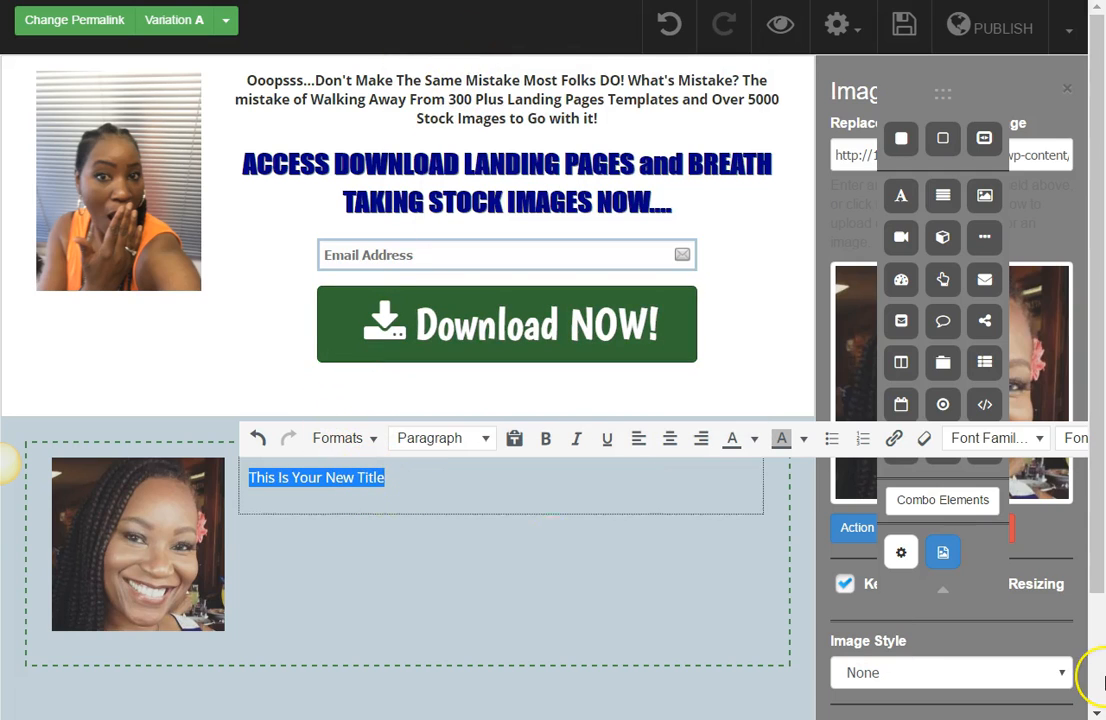
key(ctrl+v)
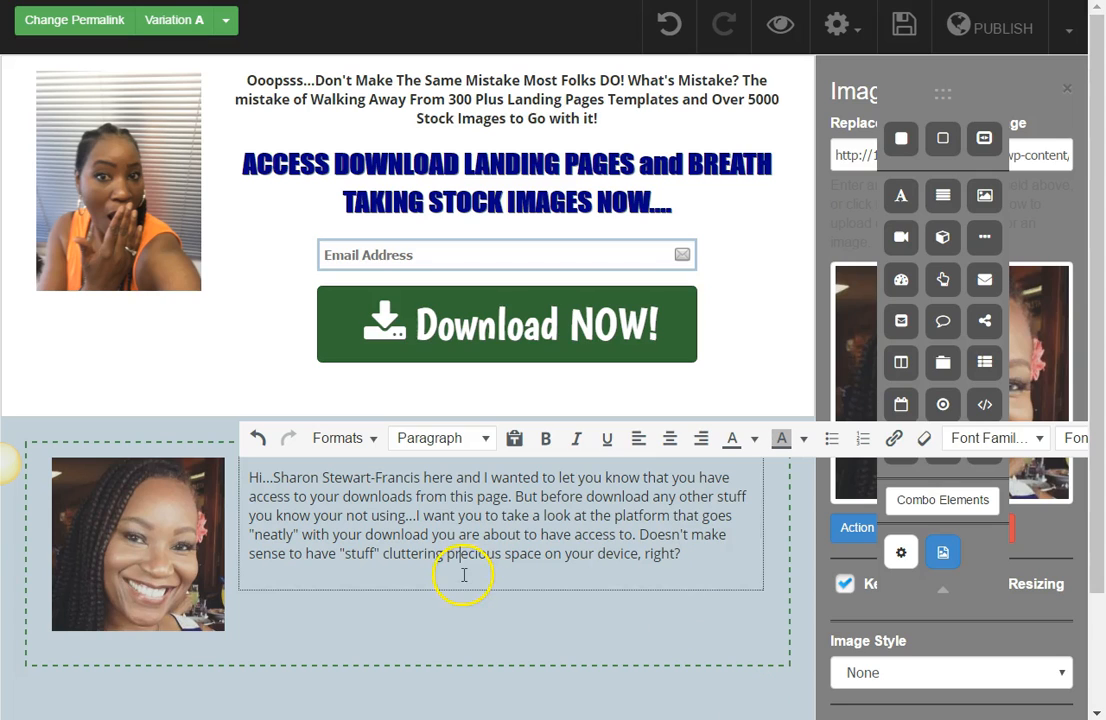
click(504, 657)
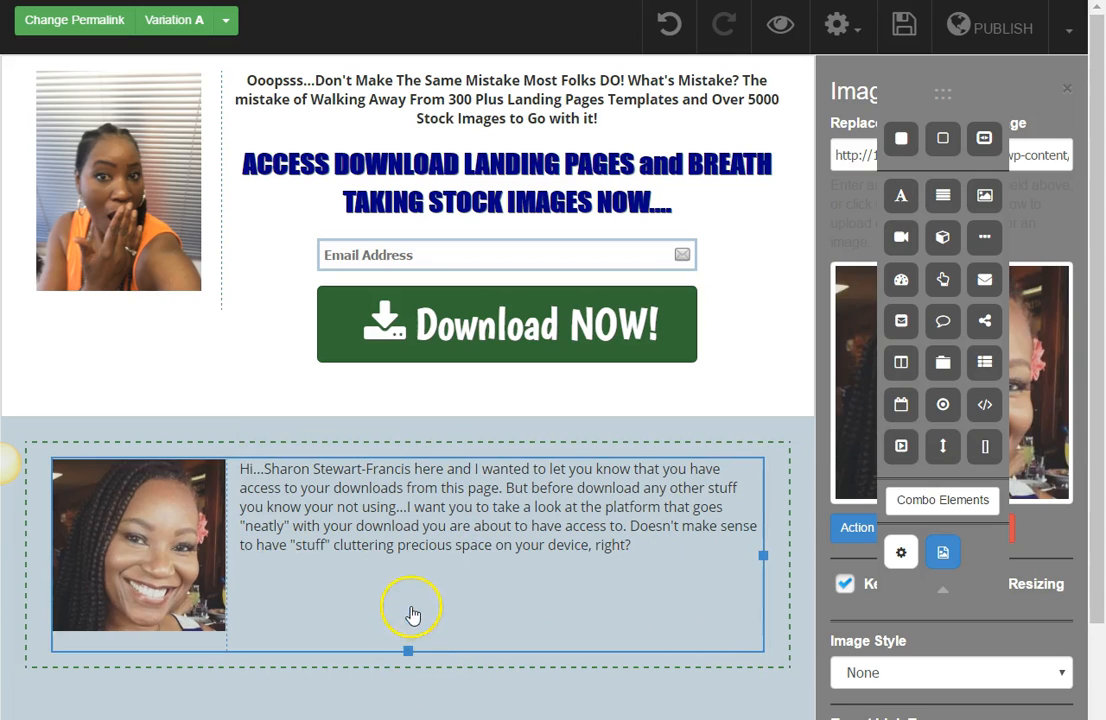
Step: Shrink the portrait in the left column proportionally to about four fifths of its size
mouse_move(221, 618)
drag(221, 628, 180, 592)
mouse_move(407, 606)
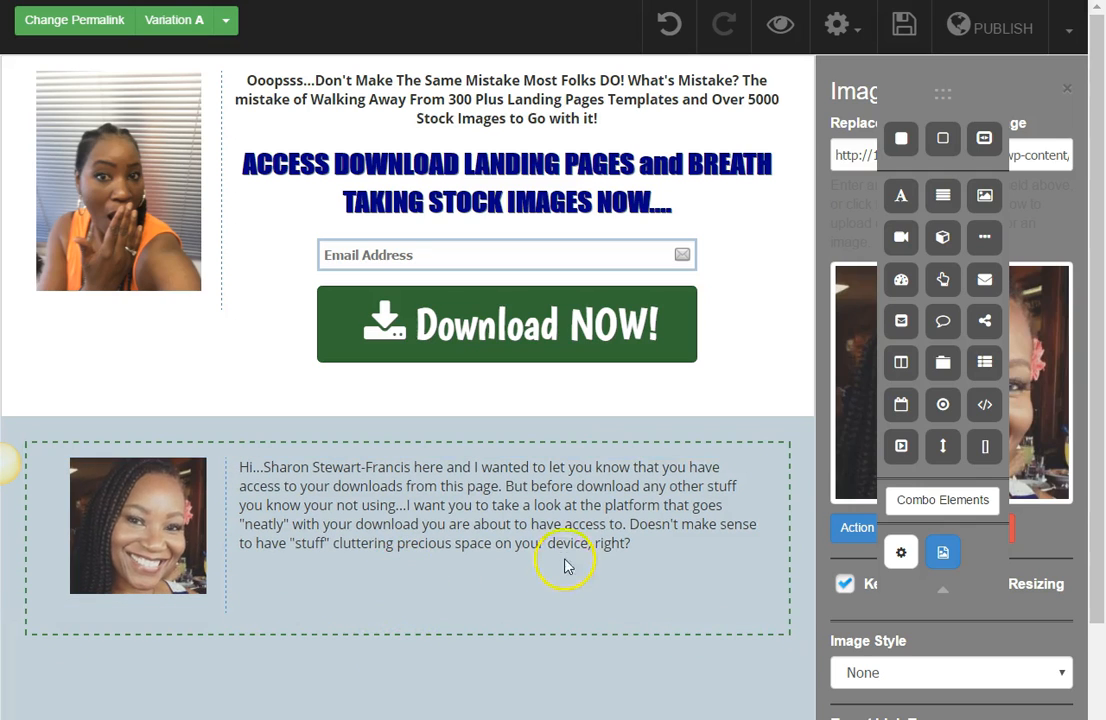
double_click(602, 542)
drag(723, 565, 235, 469)
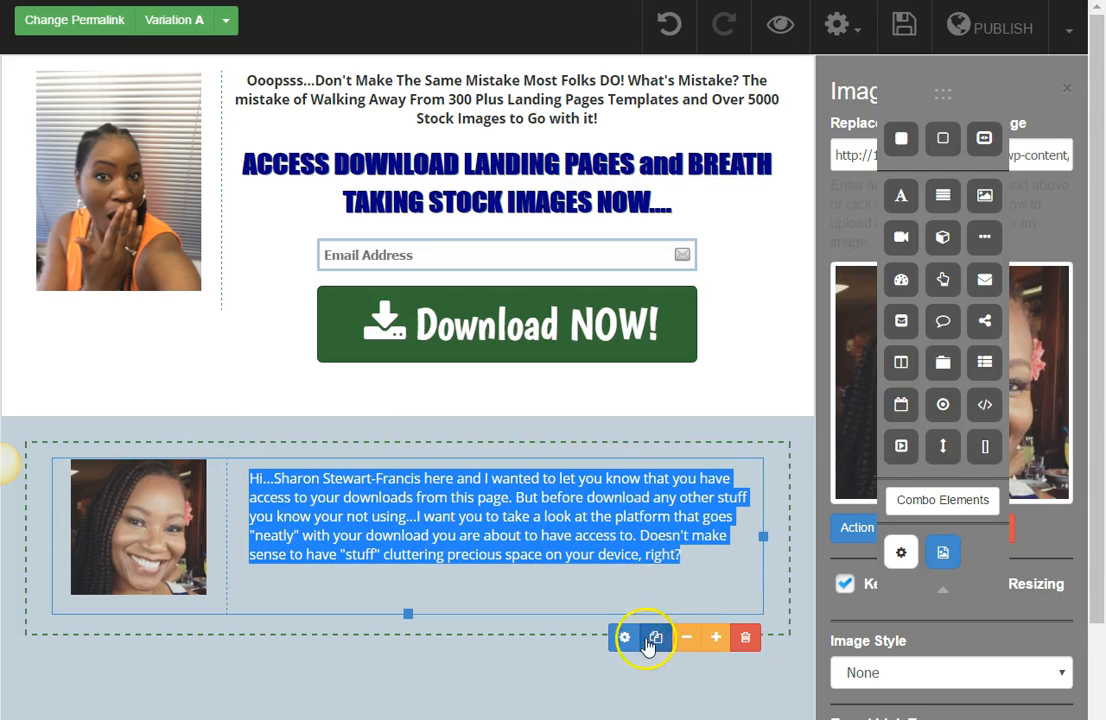
double_click(689, 548)
drag(689, 548, 289, 477)
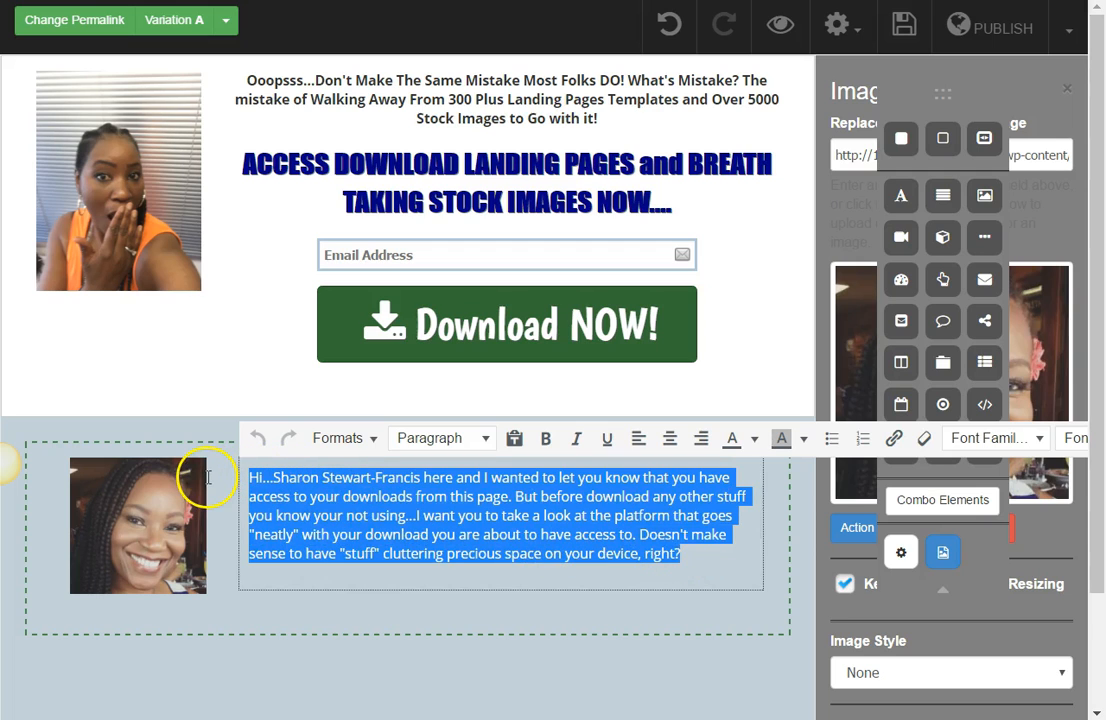
click(202, 472)
click(627, 637)
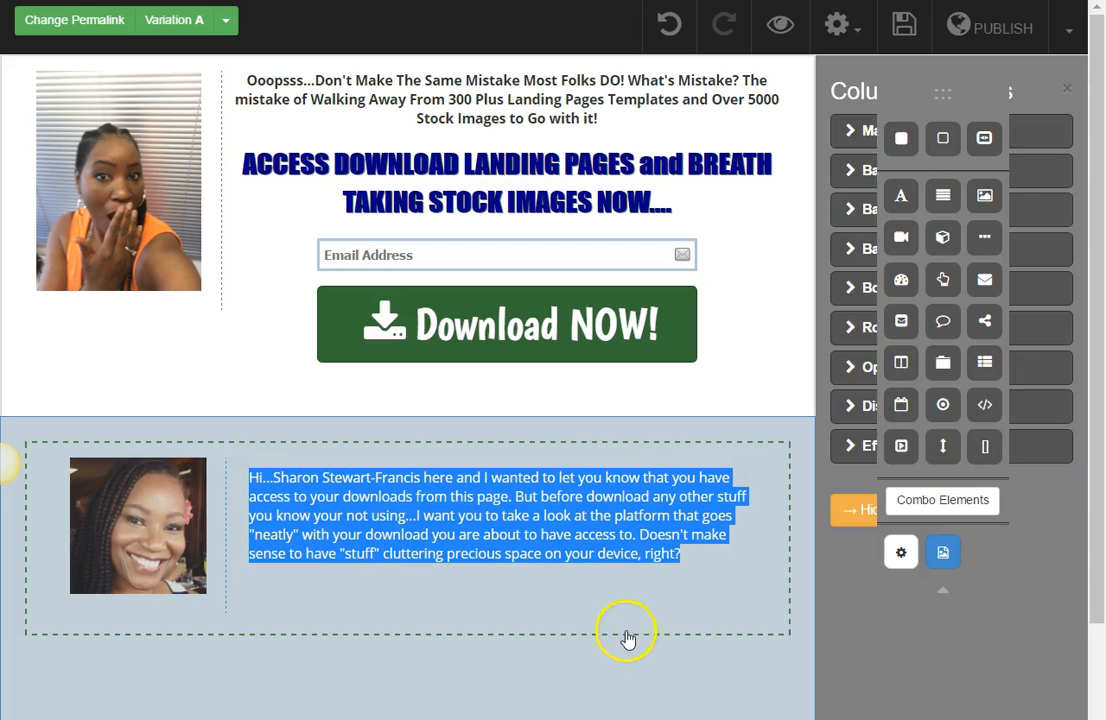
click(645, 593)
Step: Try the whole introductory paragraph at 18px, and settle on a 16px font size
drag(704, 558, 289, 477)
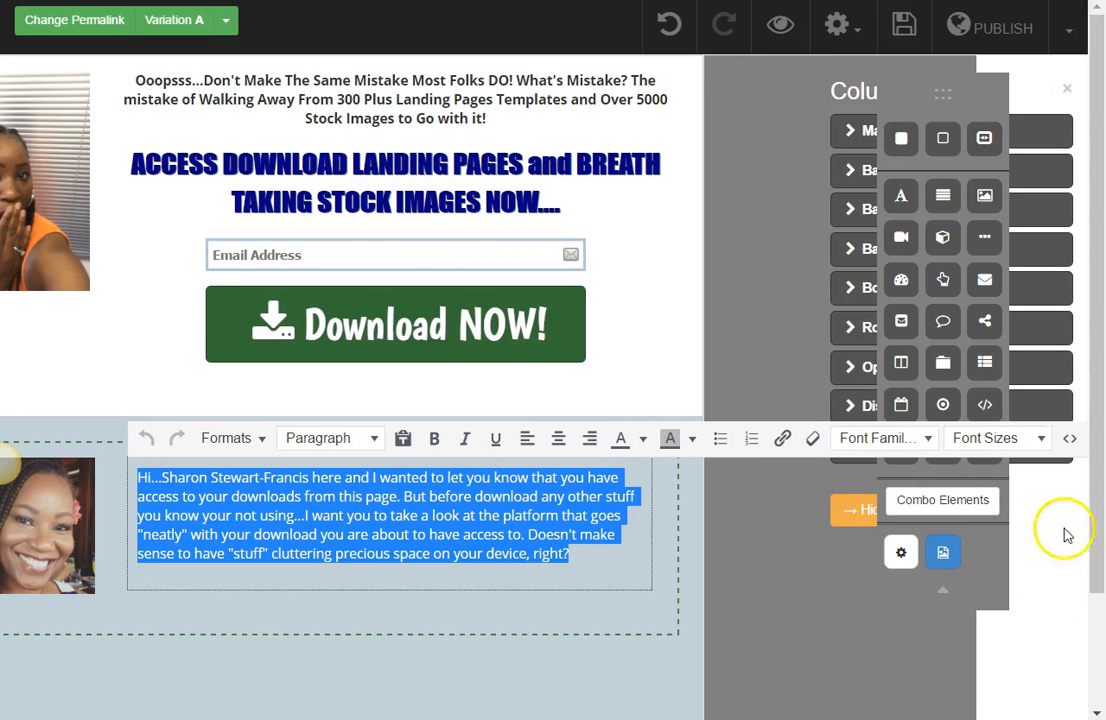
click(1043, 440)
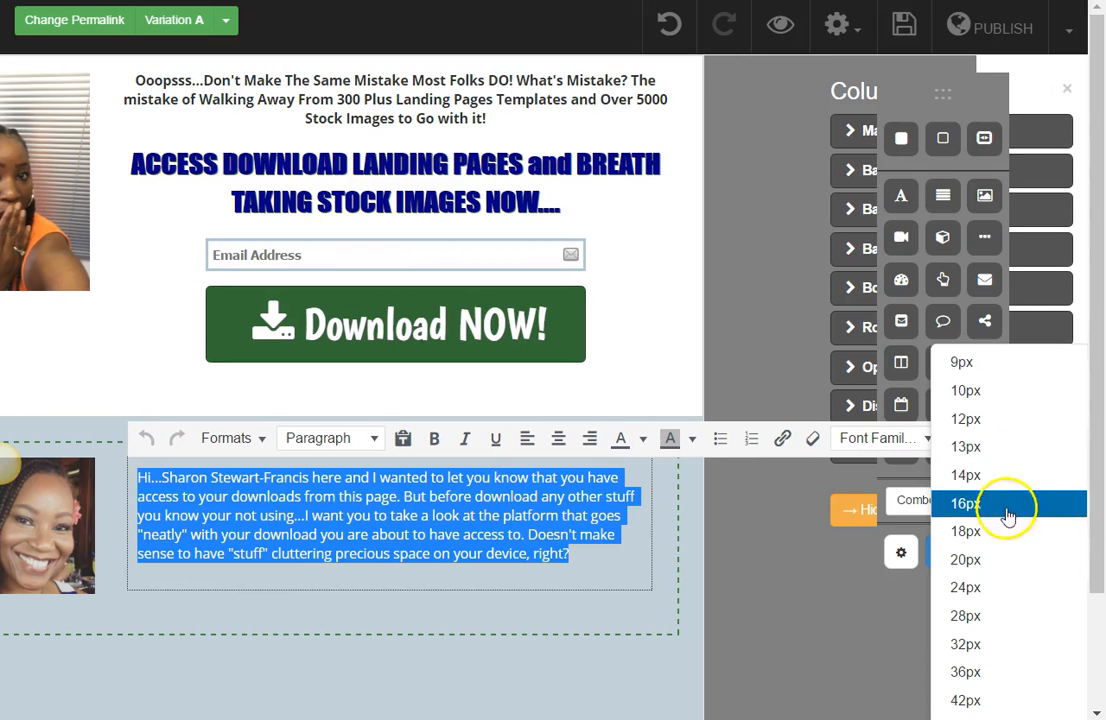
click(1000, 531)
click(1036, 443)
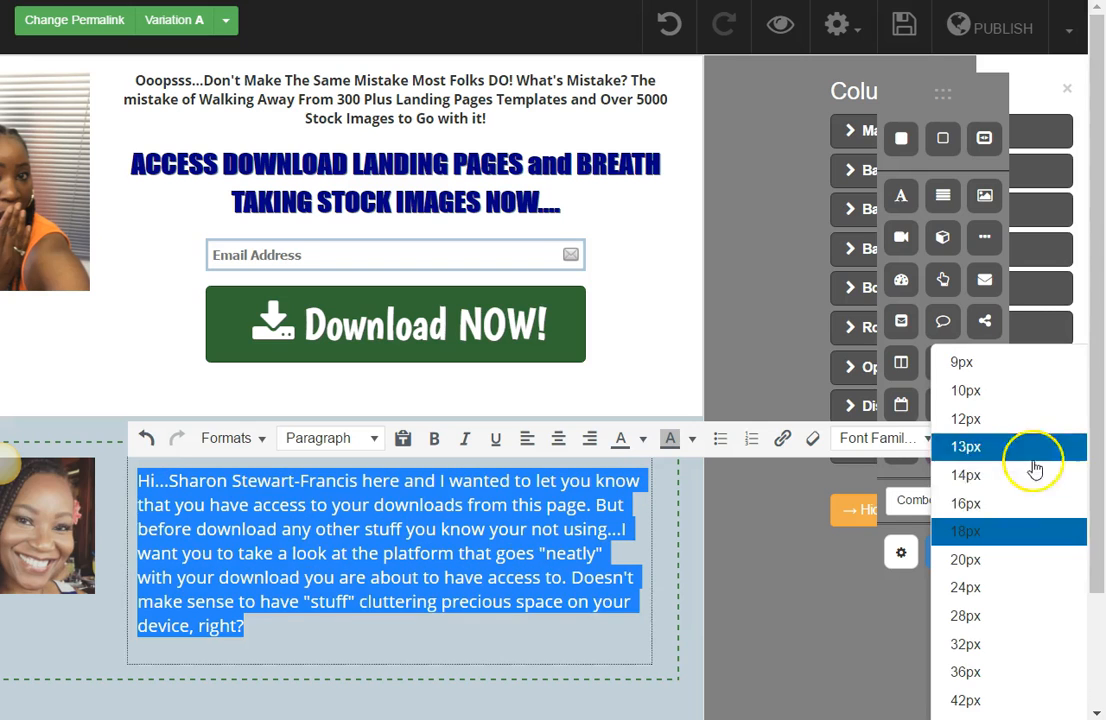
click(1014, 510)
click(735, 658)
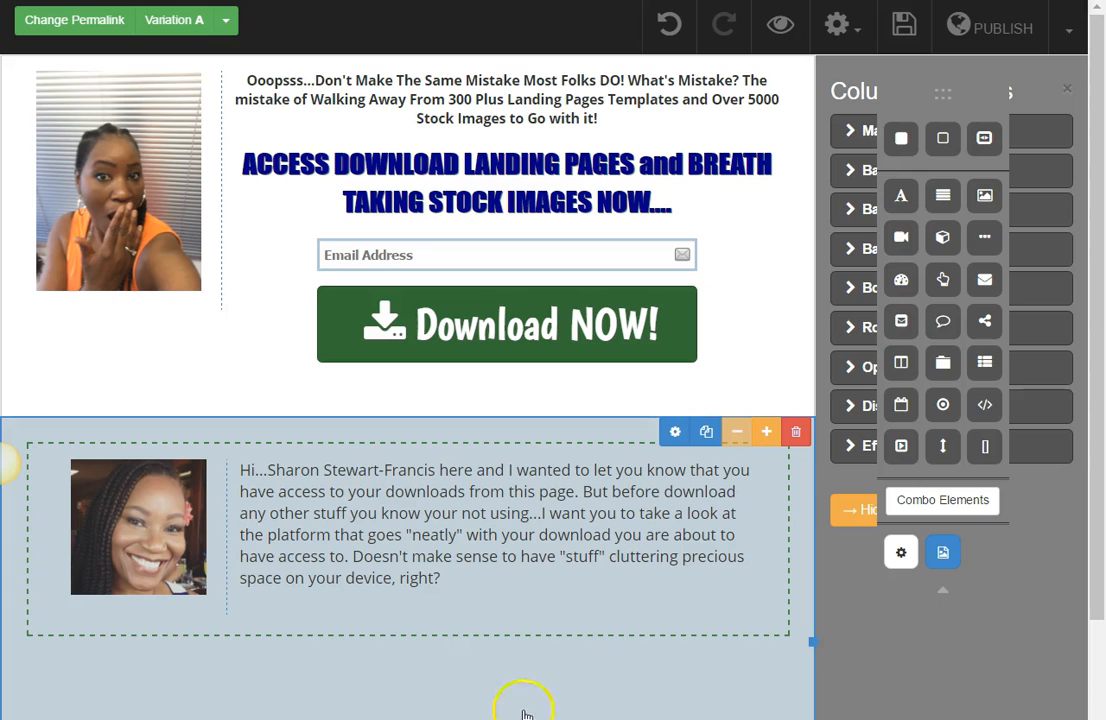
Step: Move the elements palette off the columns settings and over the page
scroll(563, 647, down, 1)
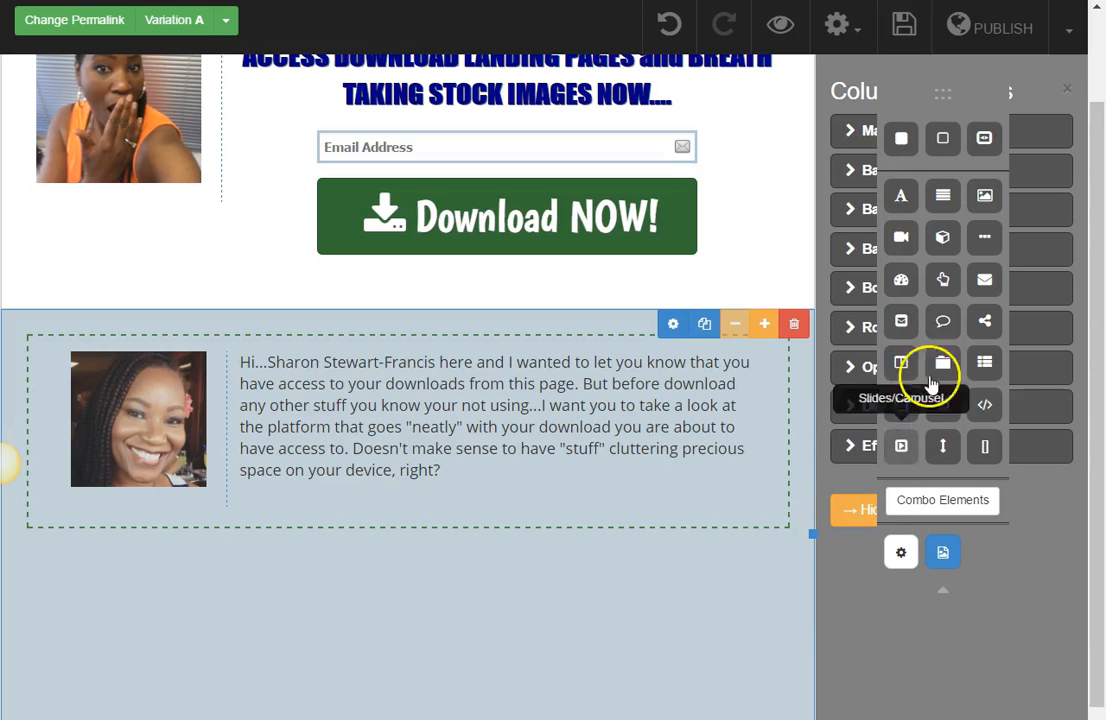
drag(945, 95, 736, 88)
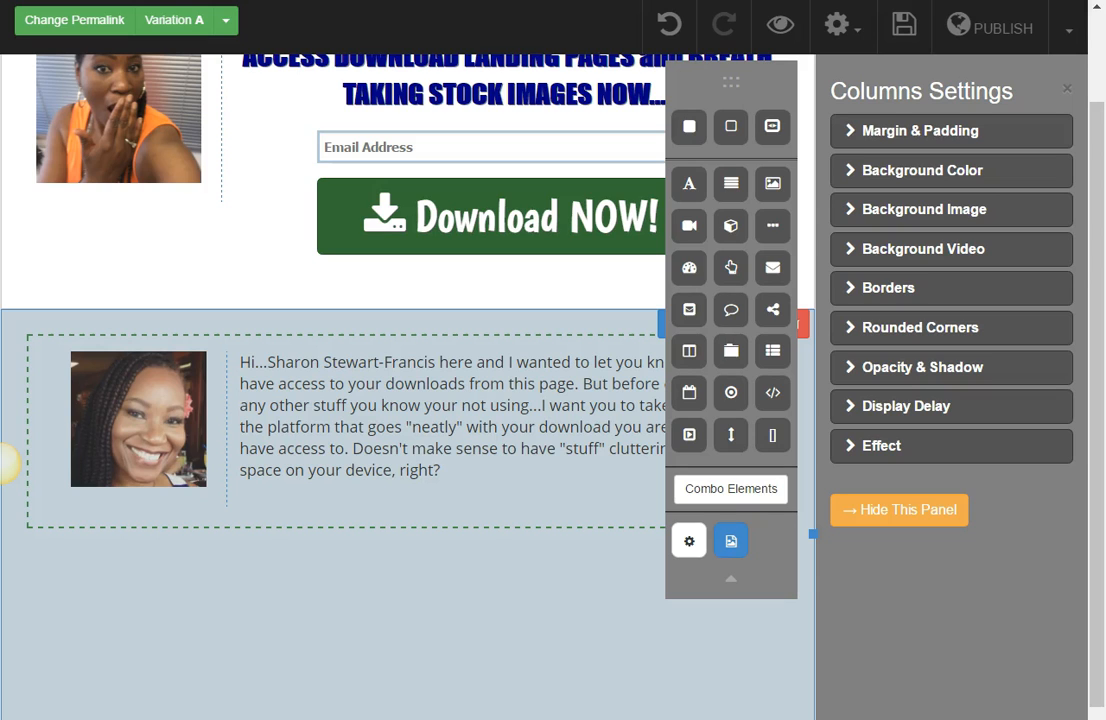
Step: Move the elements palette off the page content and open the GlobalNPN home page in a new browser tab
drag(730, 84, 973, 211)
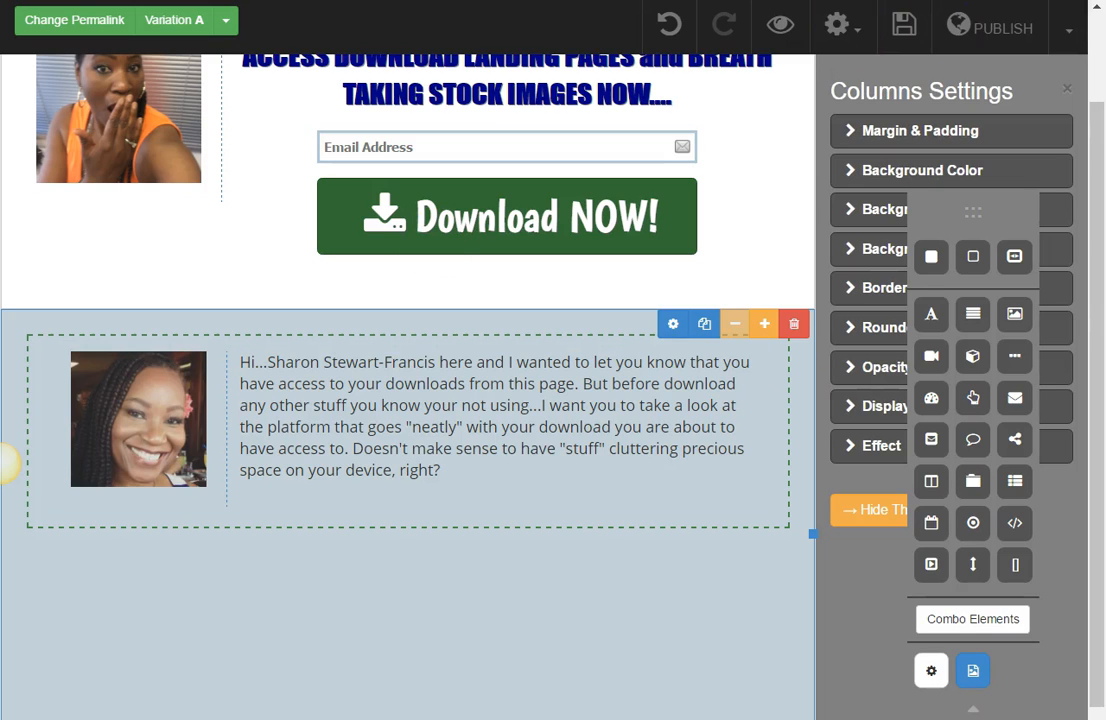
click(385, 0)
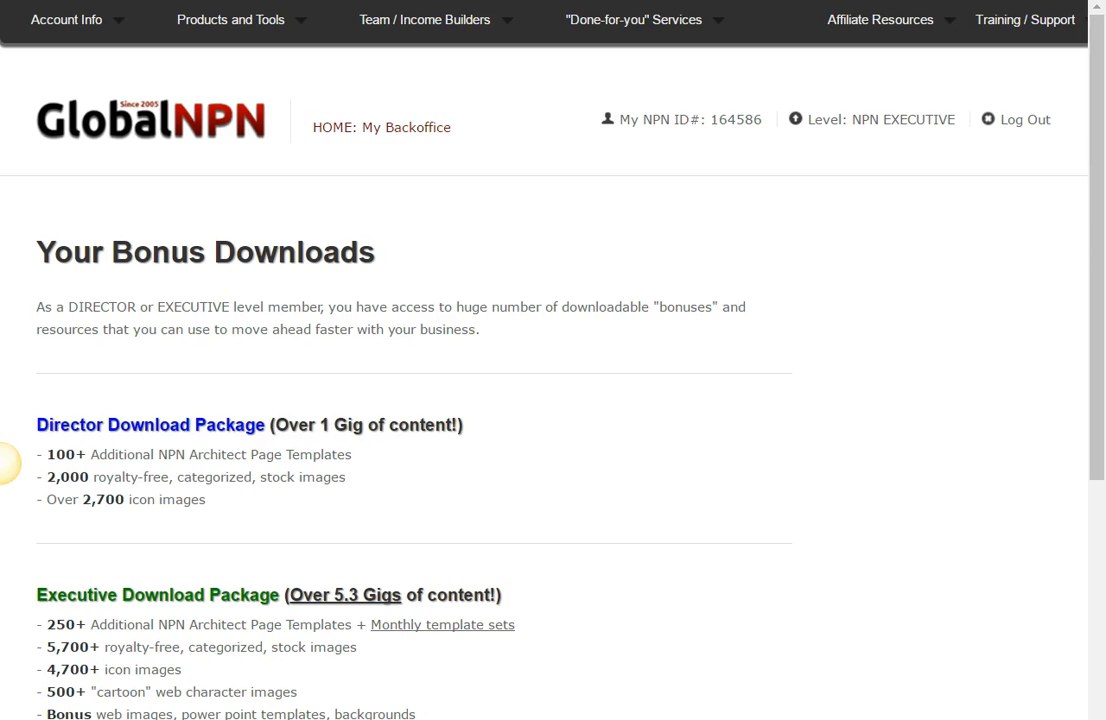
click(1040, 126)
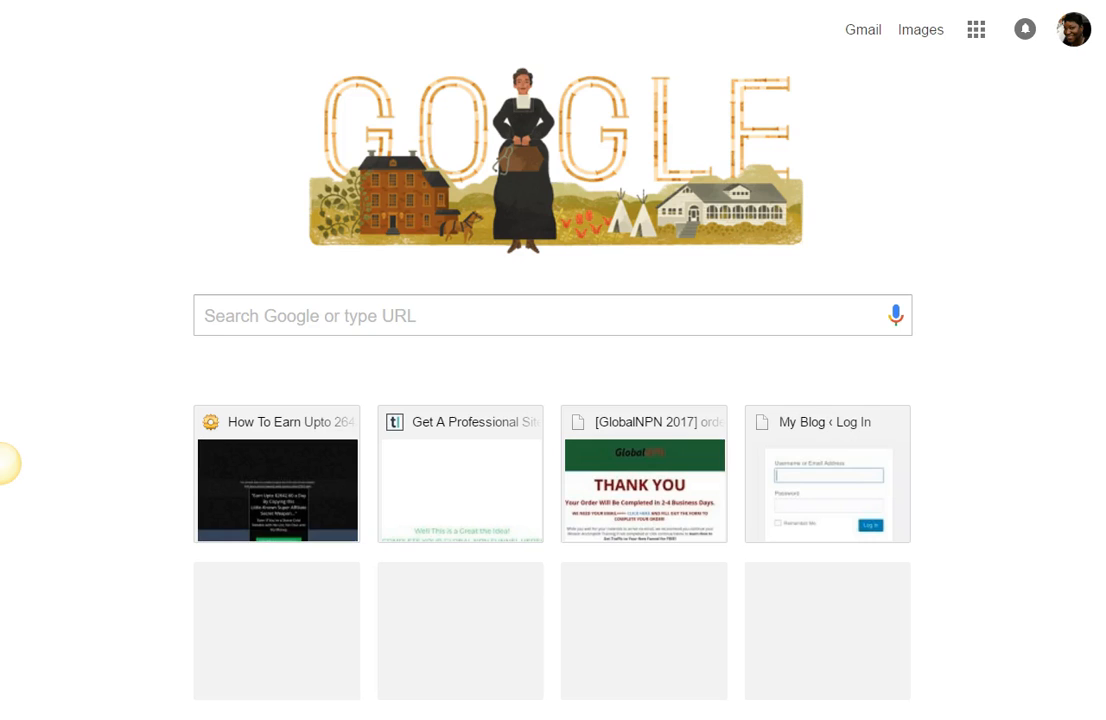
text(g)
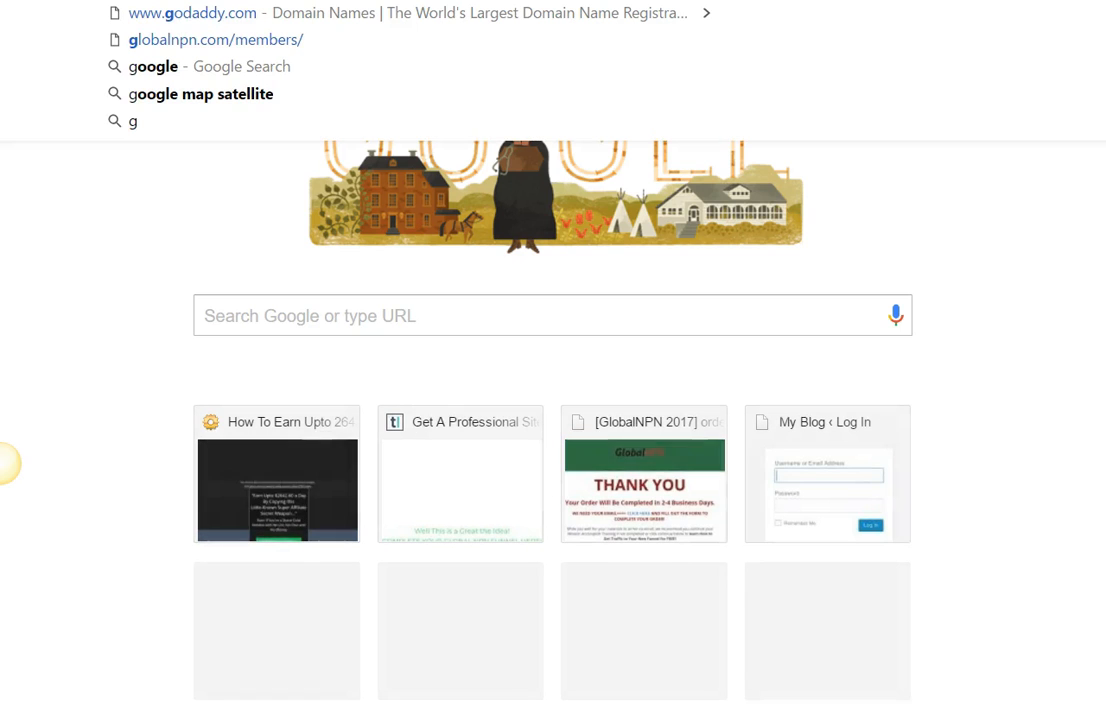
key(Return)
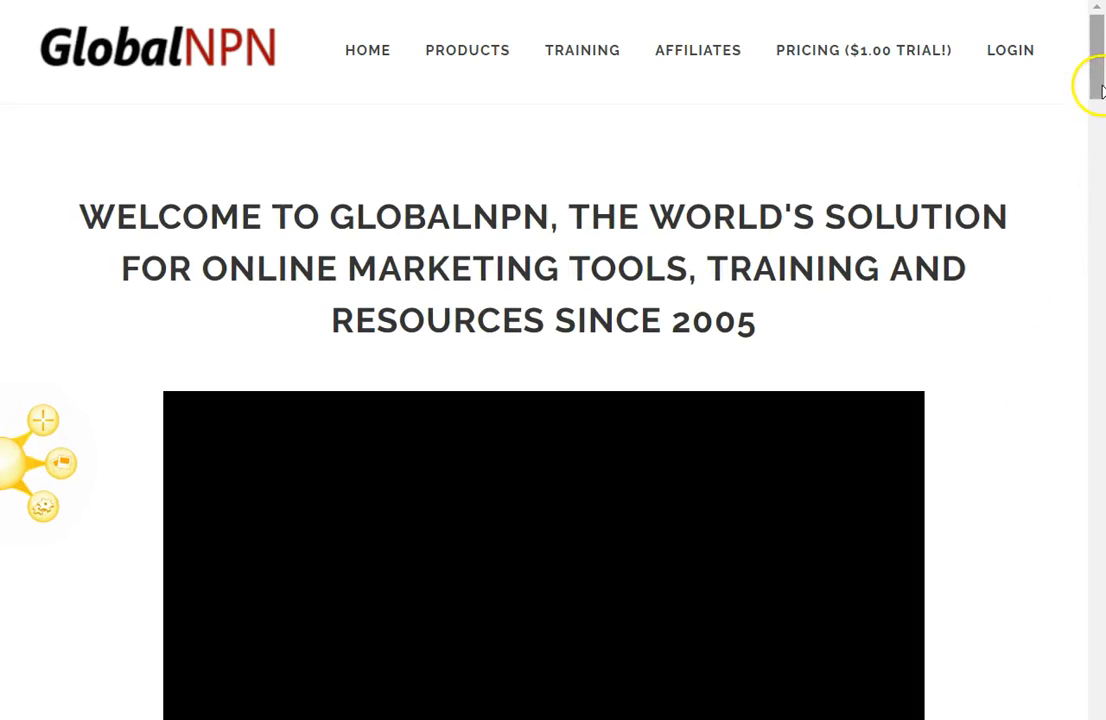
Step: Pause the introduction video on the GlobalNPN home page
drag(1094, 79, 1094, 125)
drag(1097, 75, 1096, 128)
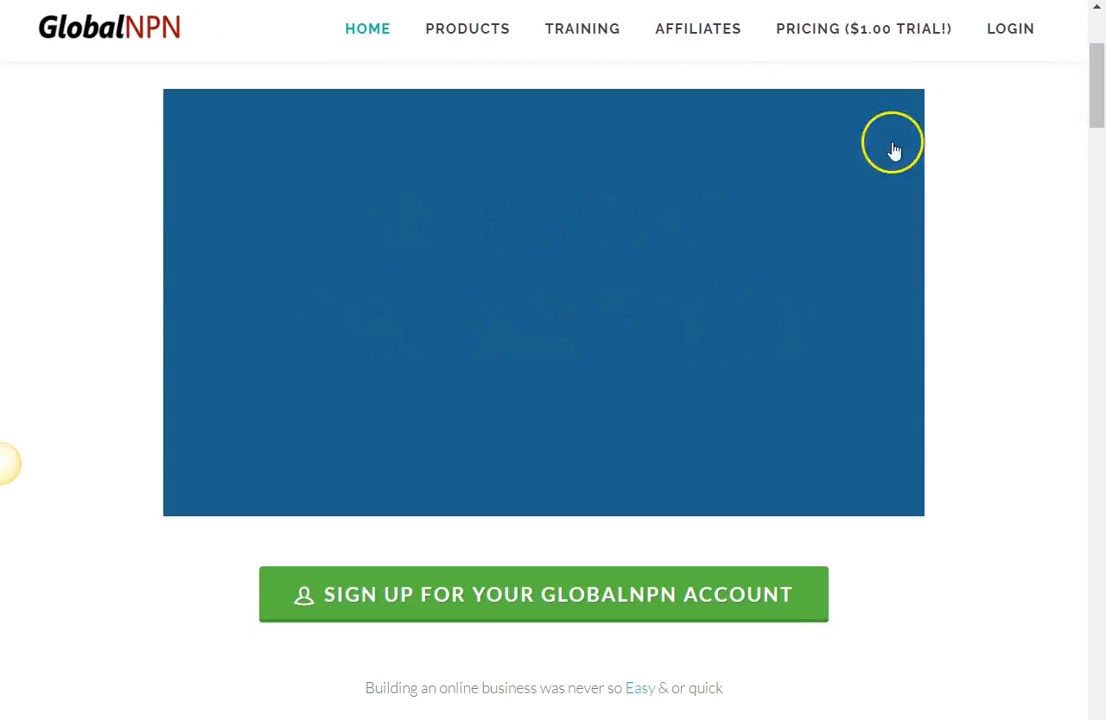
click(620, 230)
Step: Capture a still image of the paused video frame, about 884 by 493 pixels, and close the capture
mouse_move(54, 452)
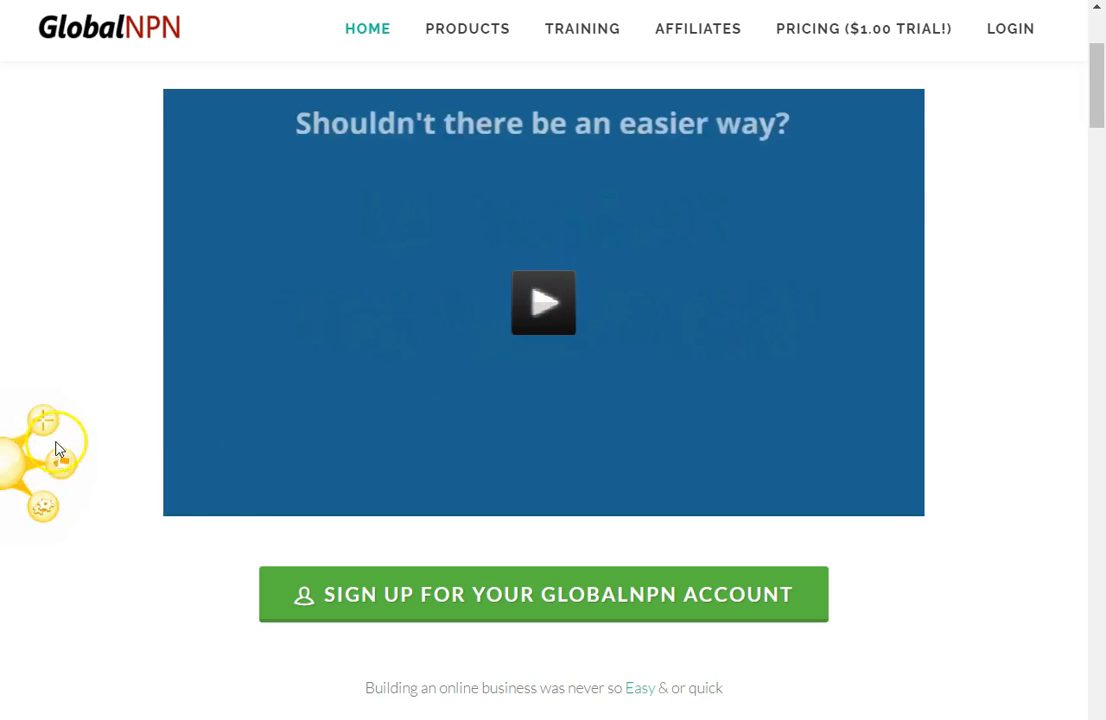
click(44, 427)
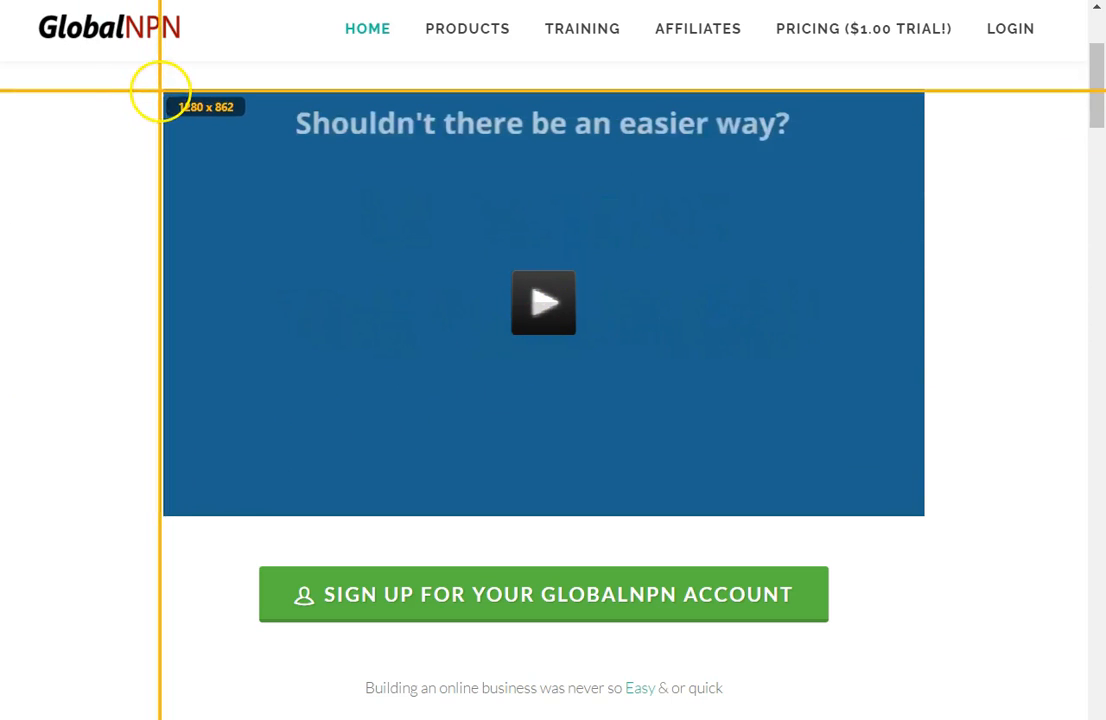
drag(162, 89, 924, 516)
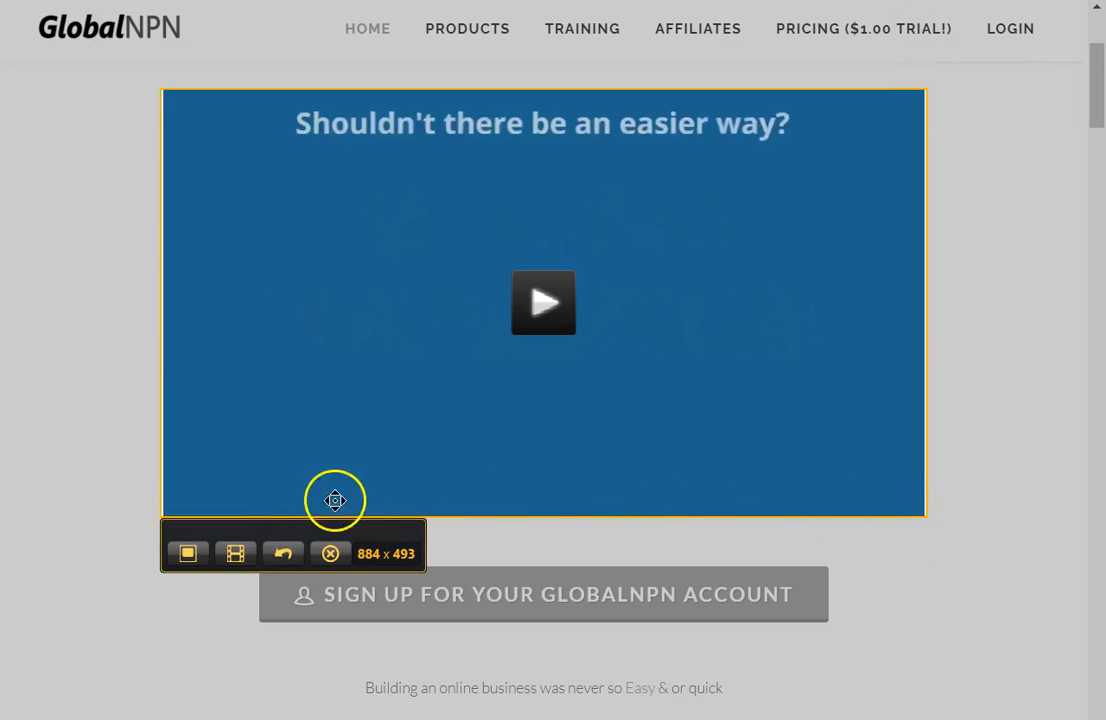
click(203, 553)
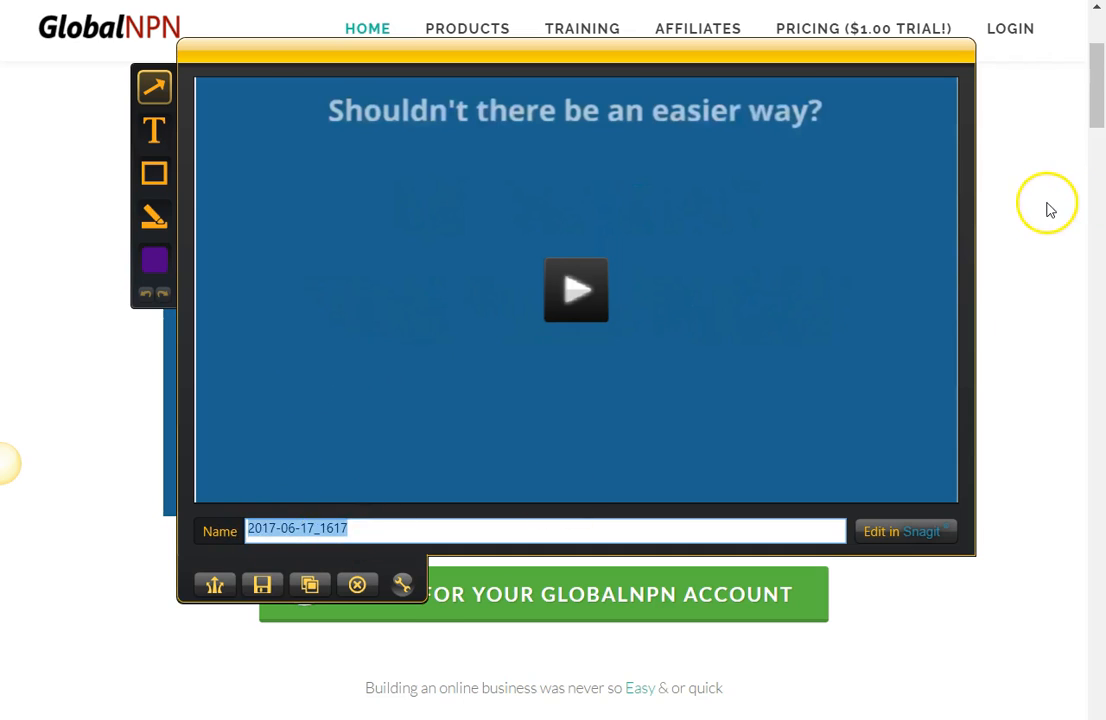
key(Escape)
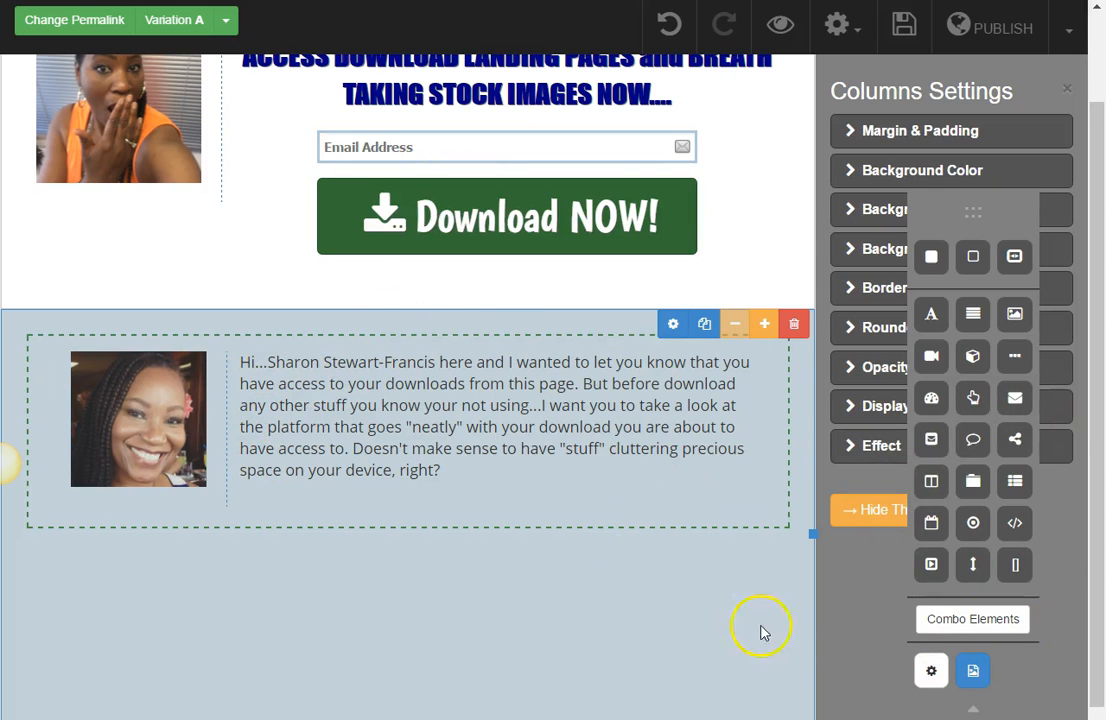
Step: Switch to Notepad and copy the two paragraphs from "So with ONE CLICK" through "It's Just ONE CLICK AWAY..."
drag(970, 205, 966, 115)
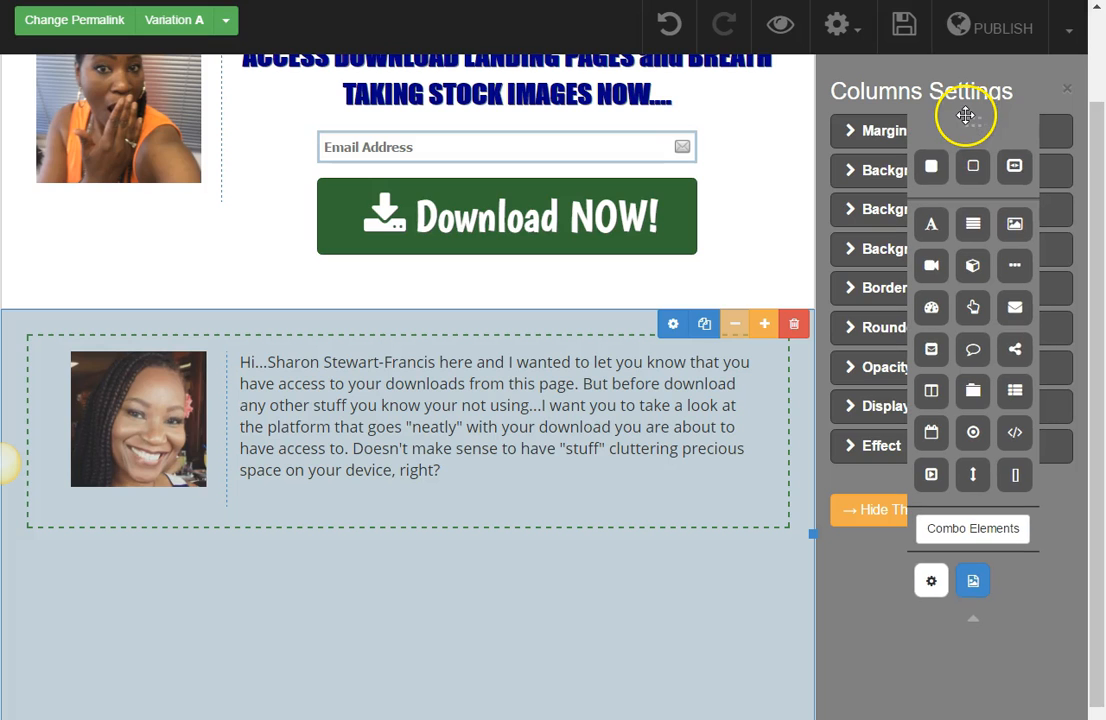
key(alt+Tab)
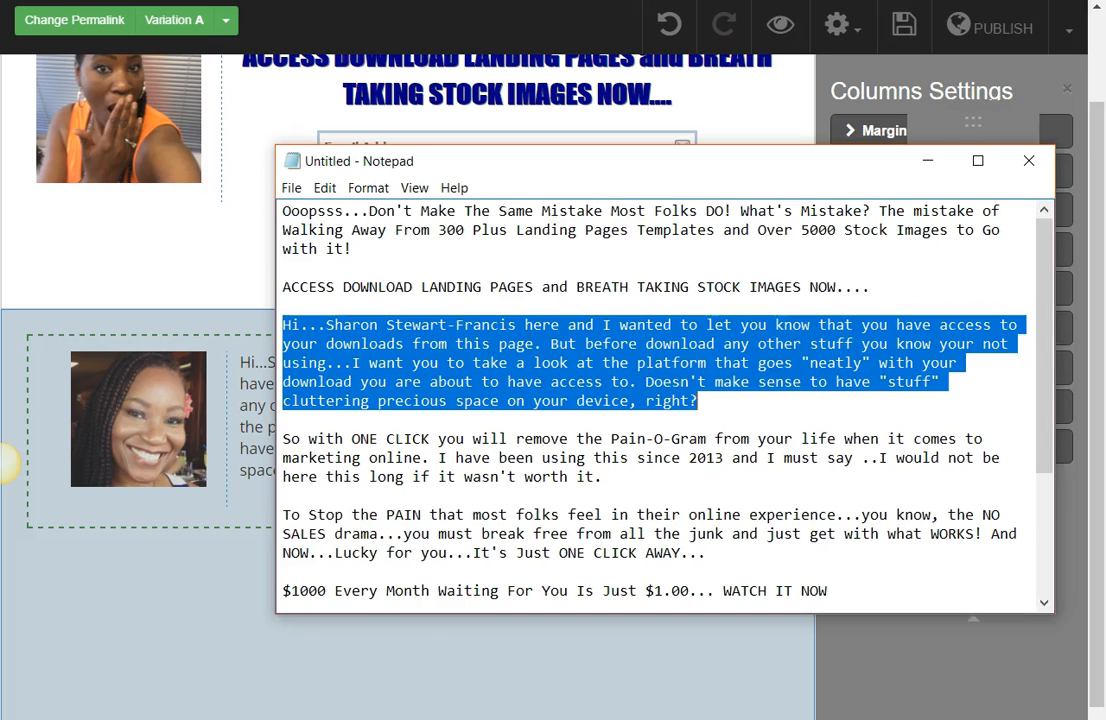
drag(281, 438, 690, 551)
right_click(533, 477)
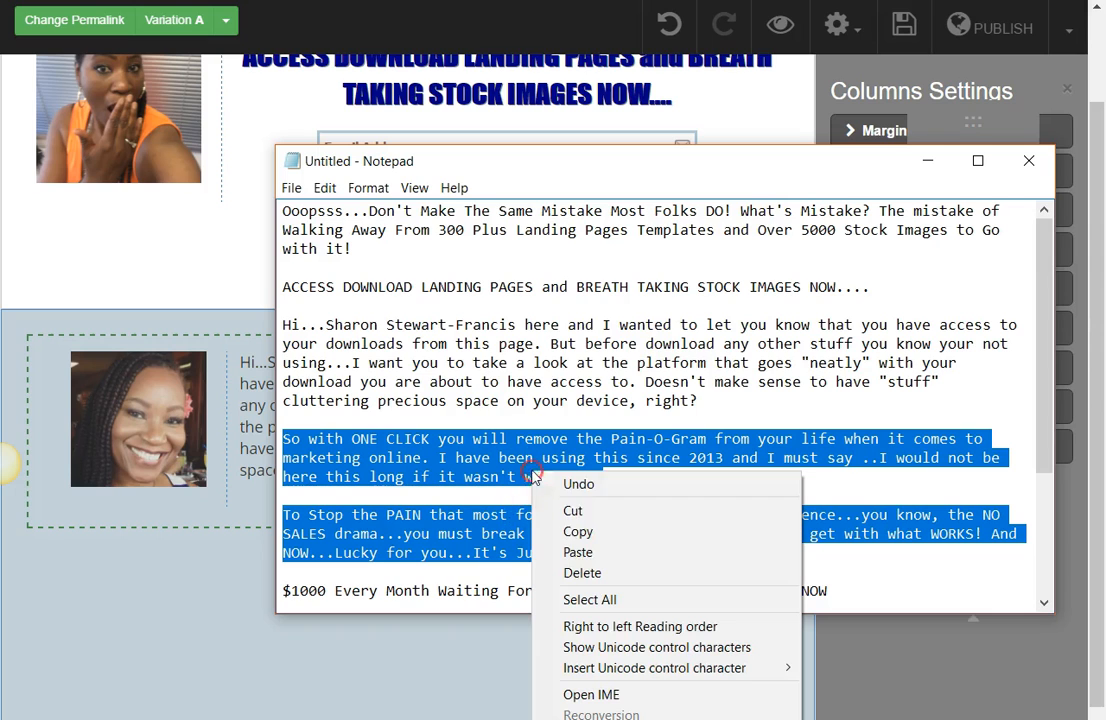
click(577, 532)
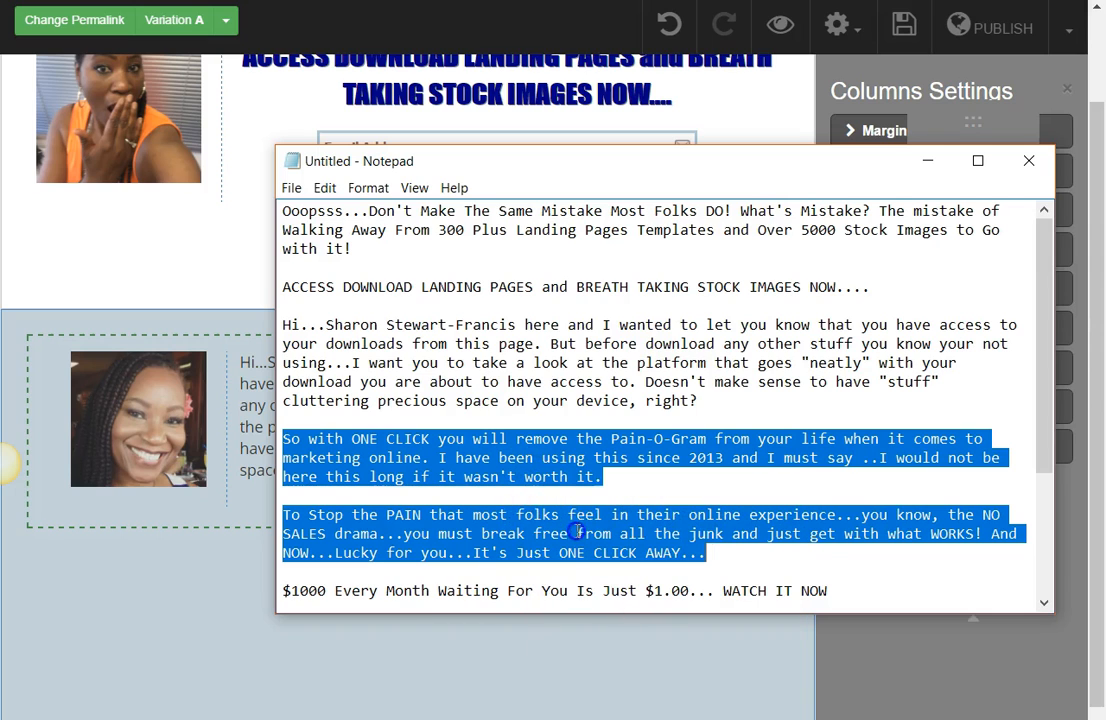
click(927, 161)
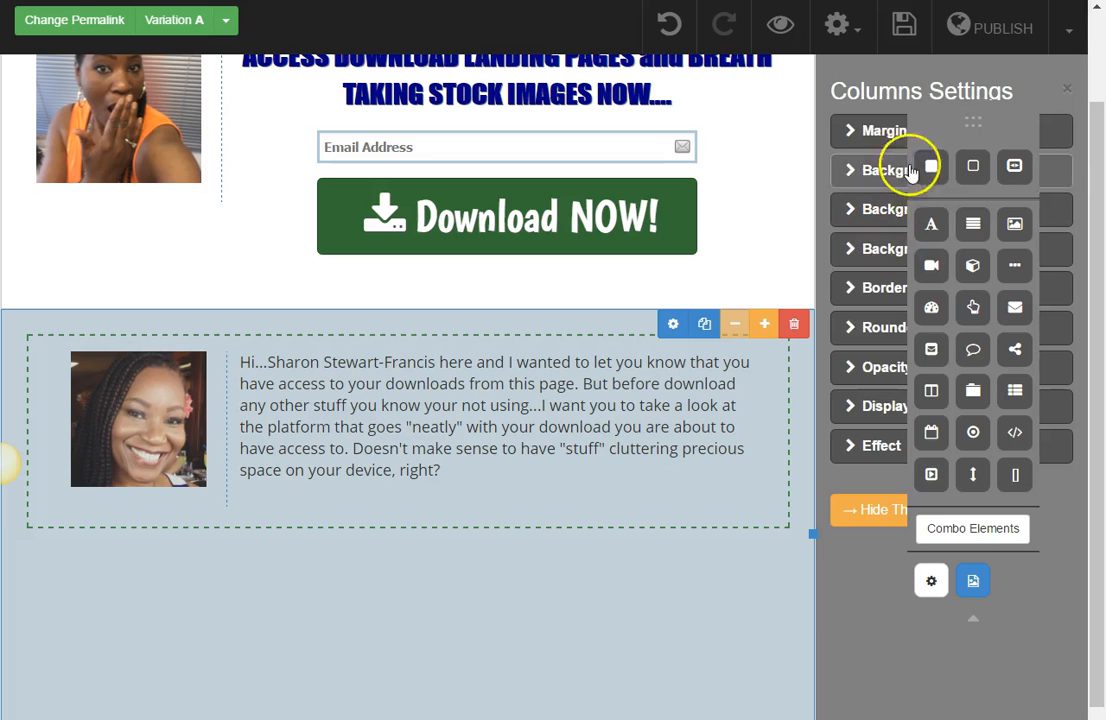
Step: Add a title element below the dashed box, set it to Paragraph format and replace its text with the copied paragraphs
drag(928, 232, 536, 603)
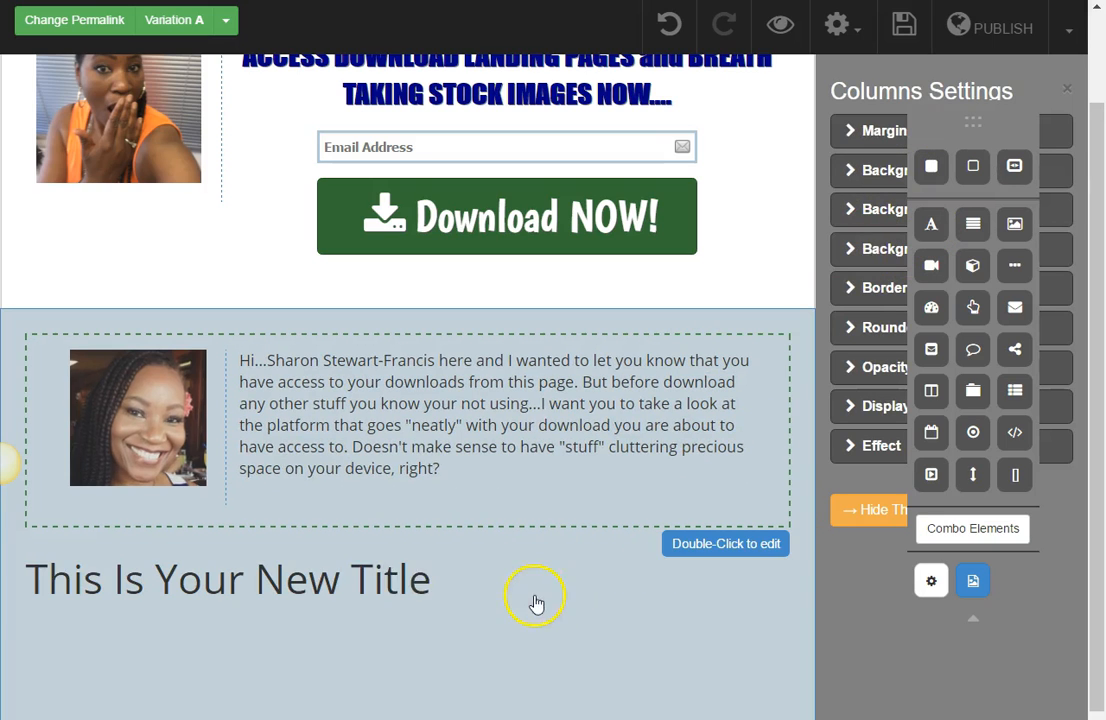
double_click(364, 604)
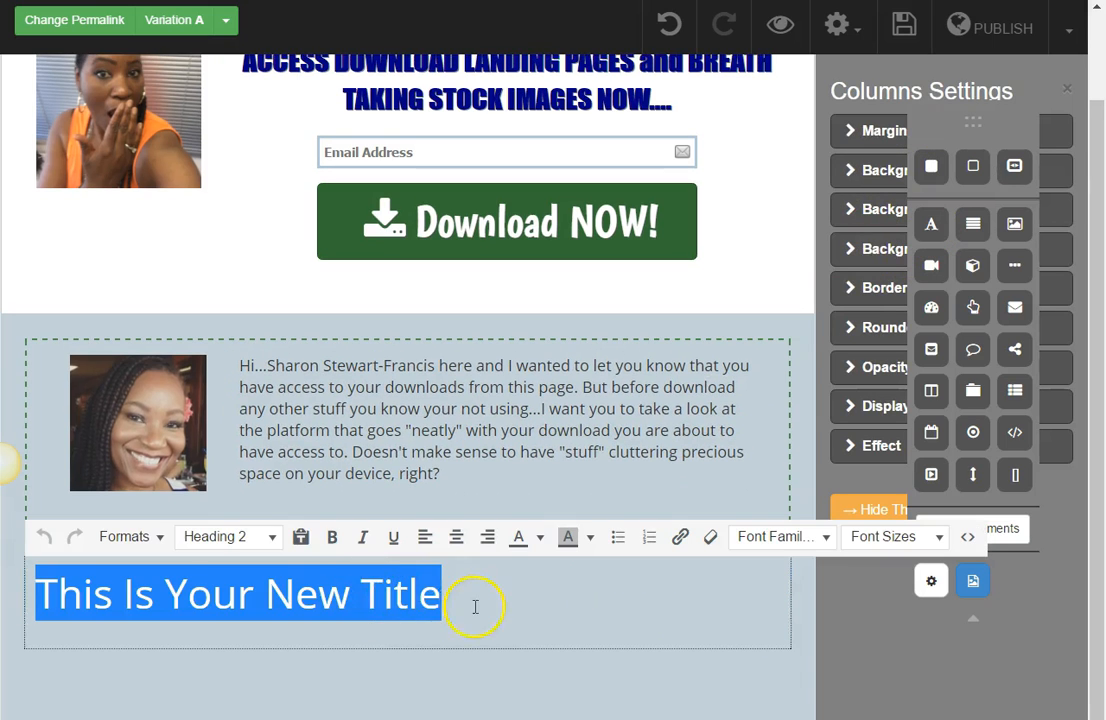
click(247, 533)
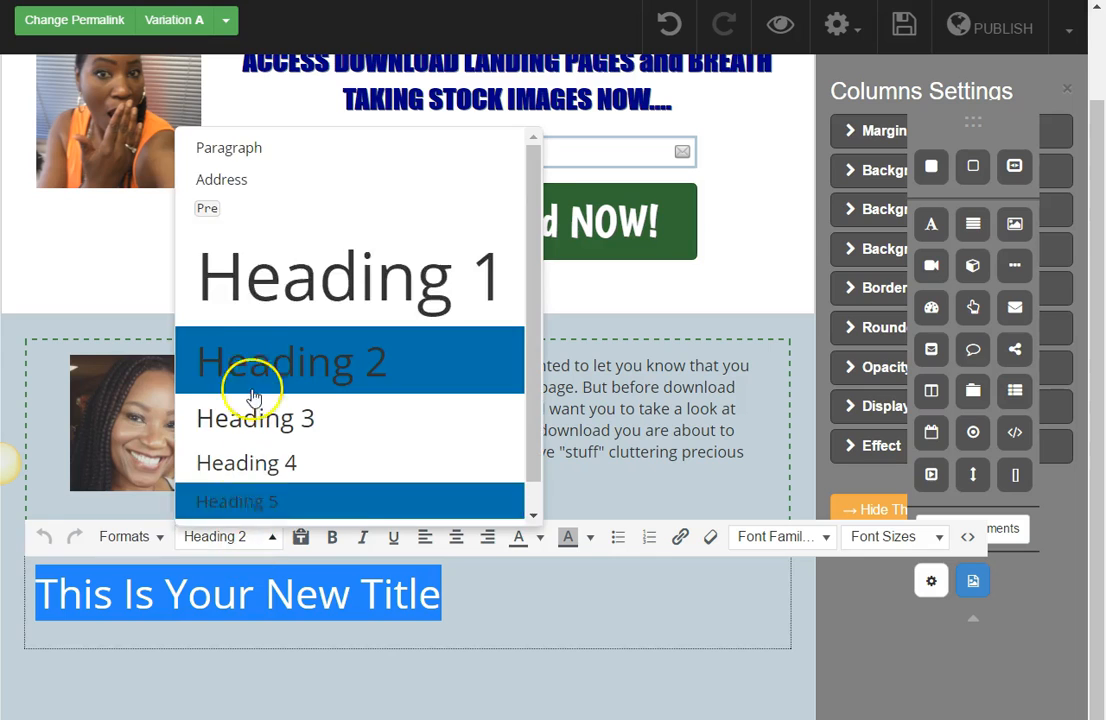
click(225, 149)
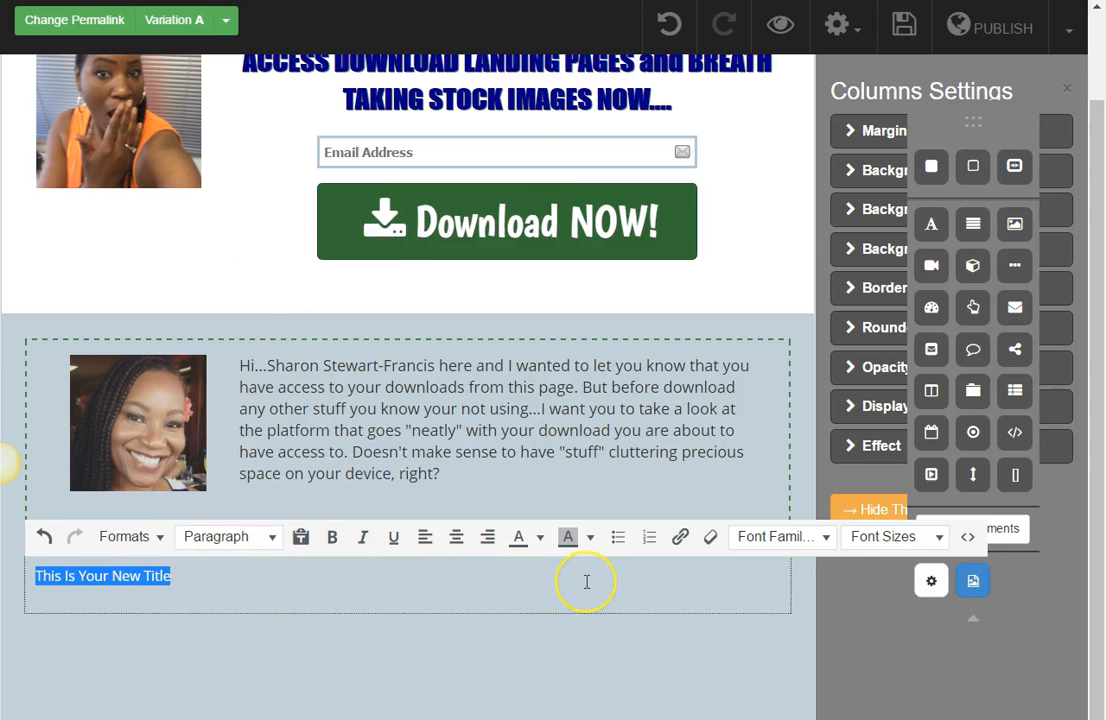
key(ctrl+v)
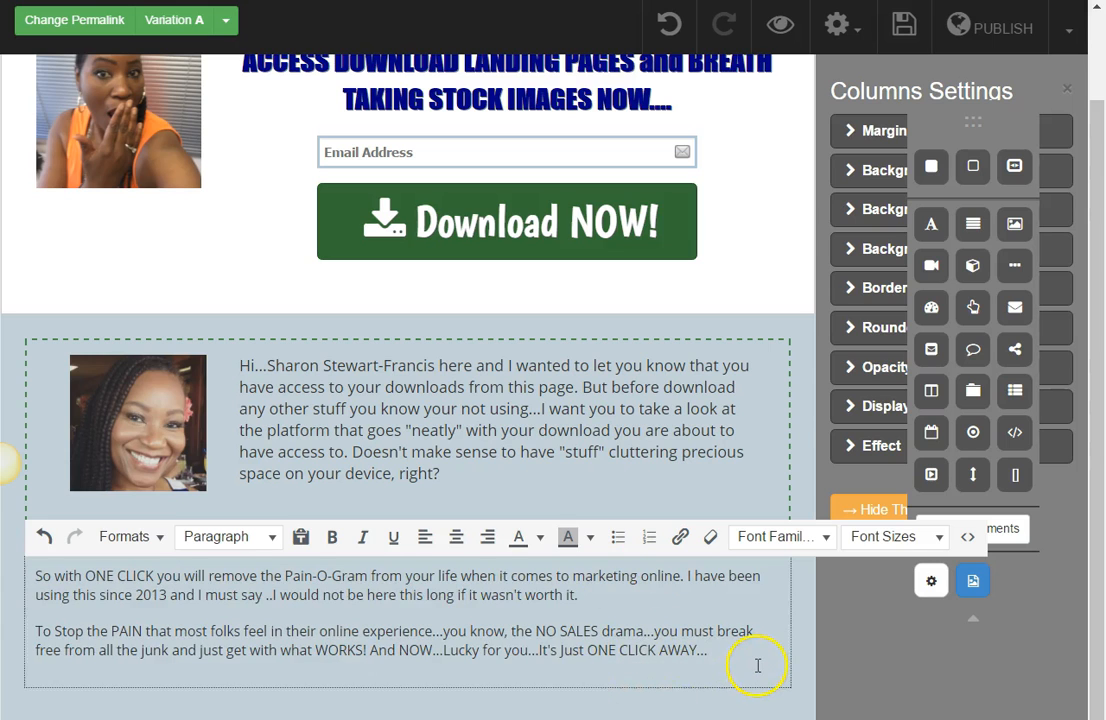
click(621, 697)
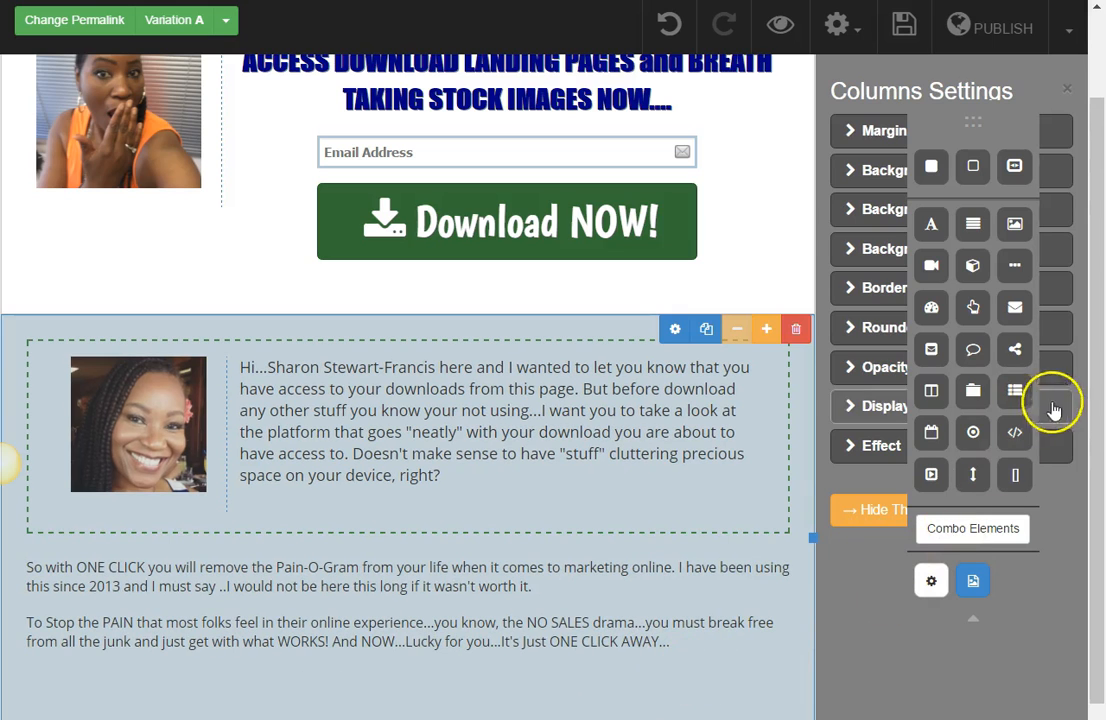
Step: Set the font size of both new paragraphs below the dashed box to 18px
click(648, 634)
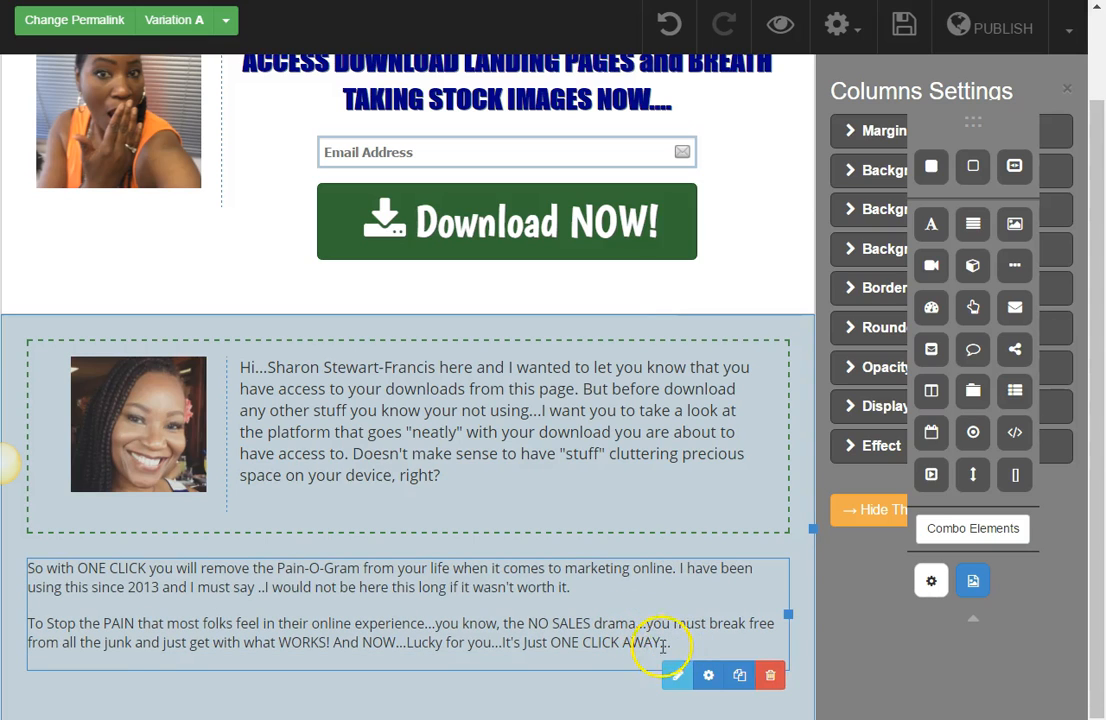
double_click(609, 648)
drag(707, 652, 29, 565)
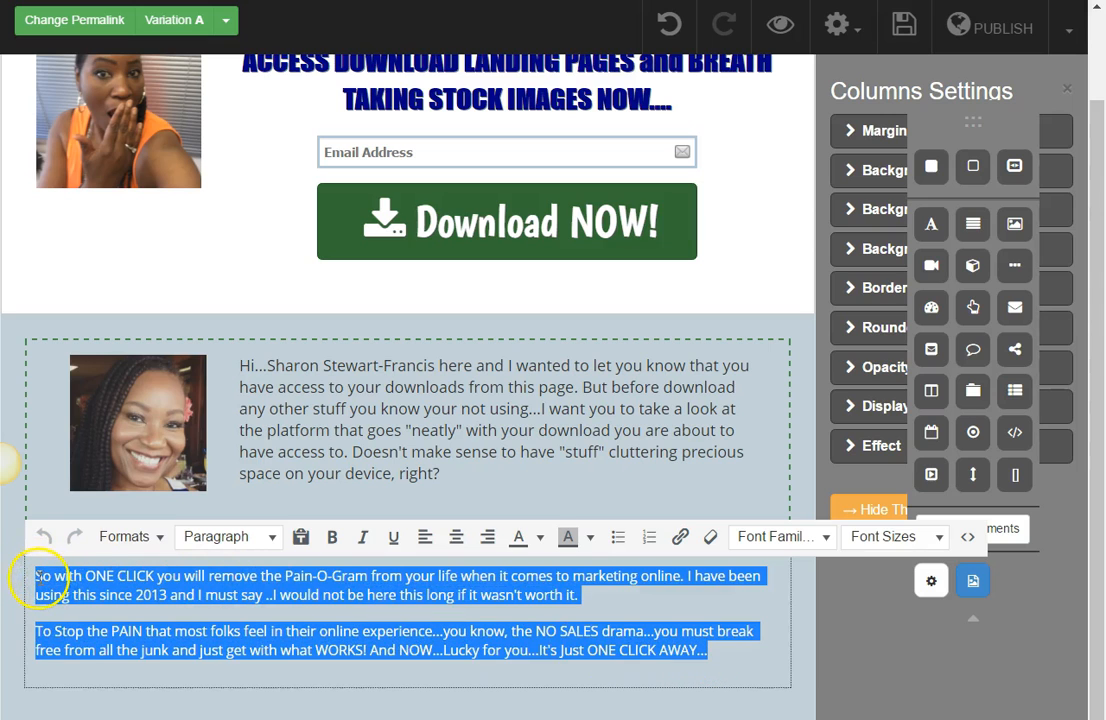
click(939, 537)
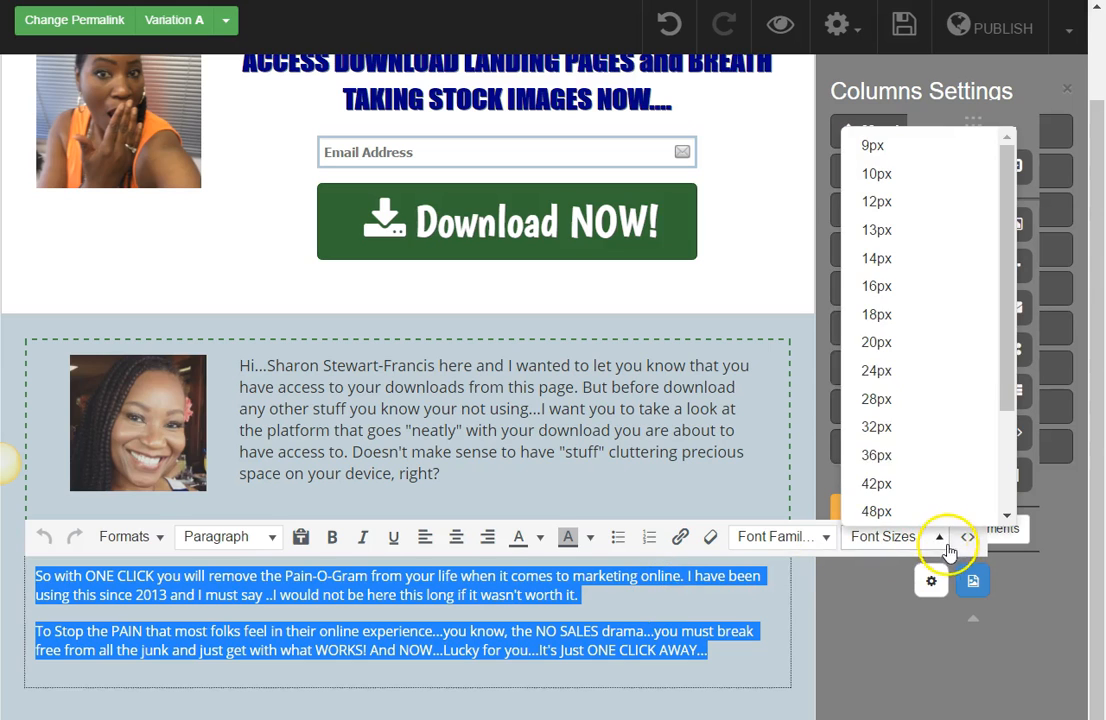
click(977, 315)
click(839, 630)
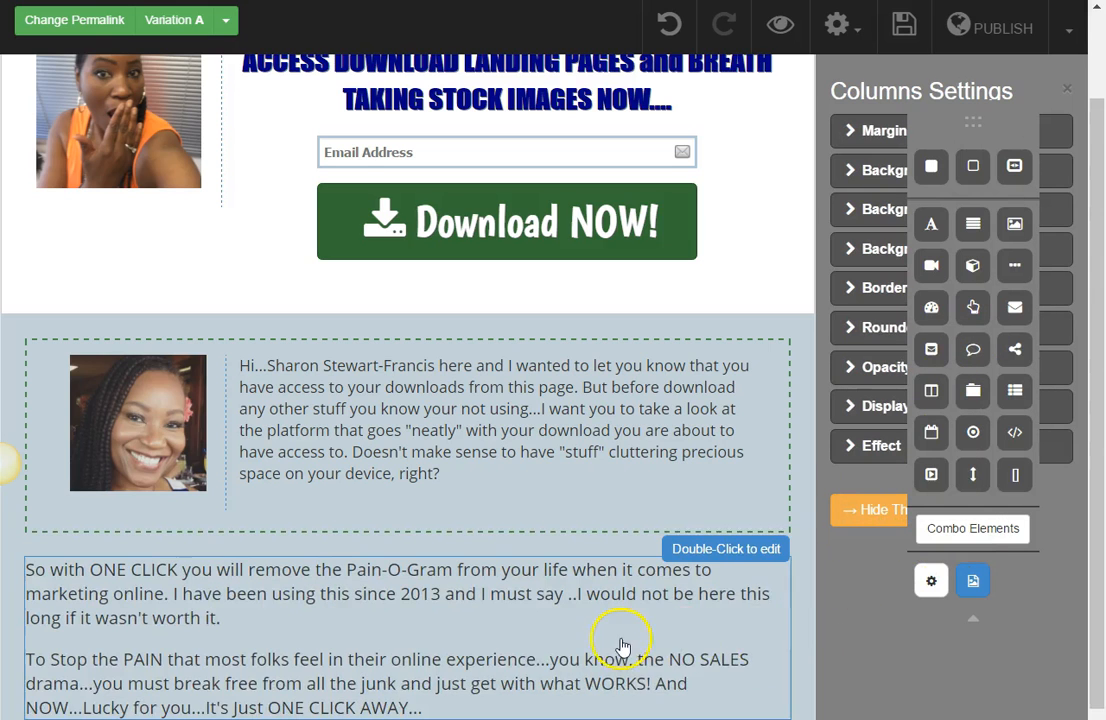
Step: Add an image element below the two paragraphs and open its image settings
scroll(603, 637, down, 1)
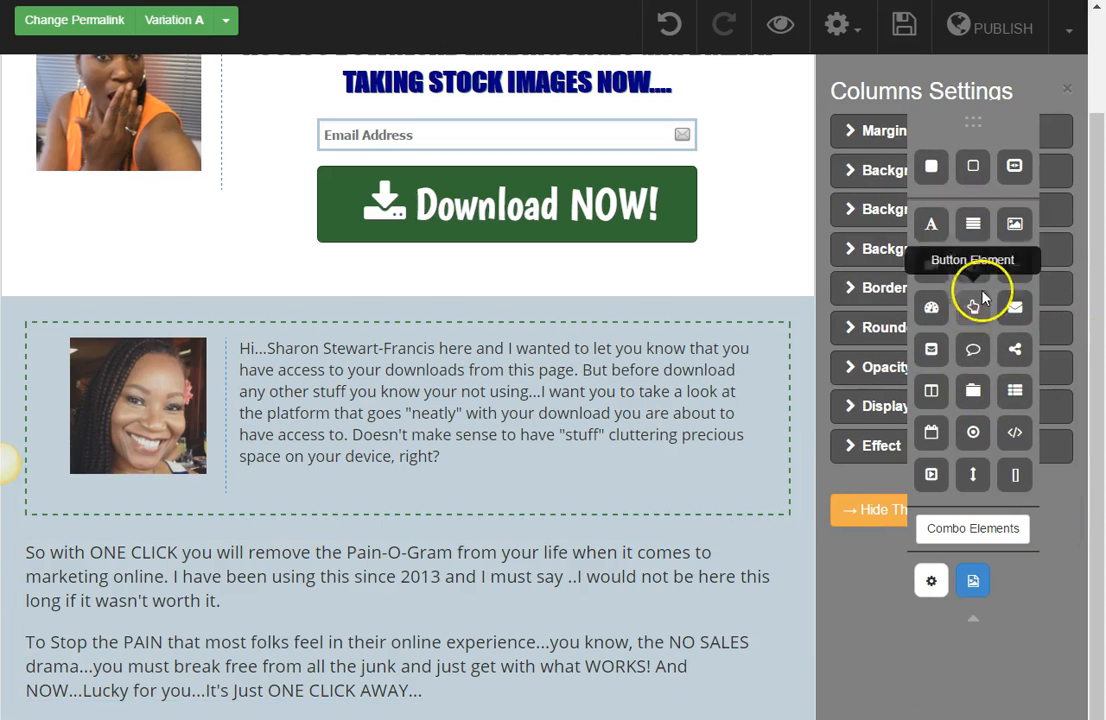
drag(1019, 226, 648, 712)
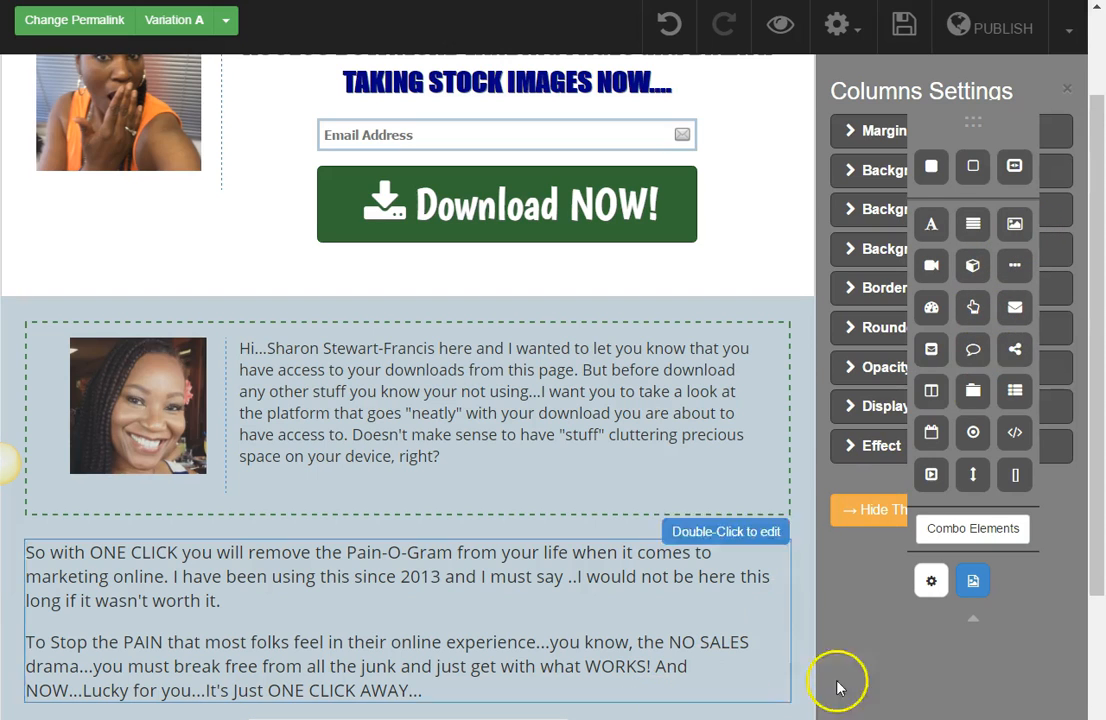
drag(1100, 528, 1101, 706)
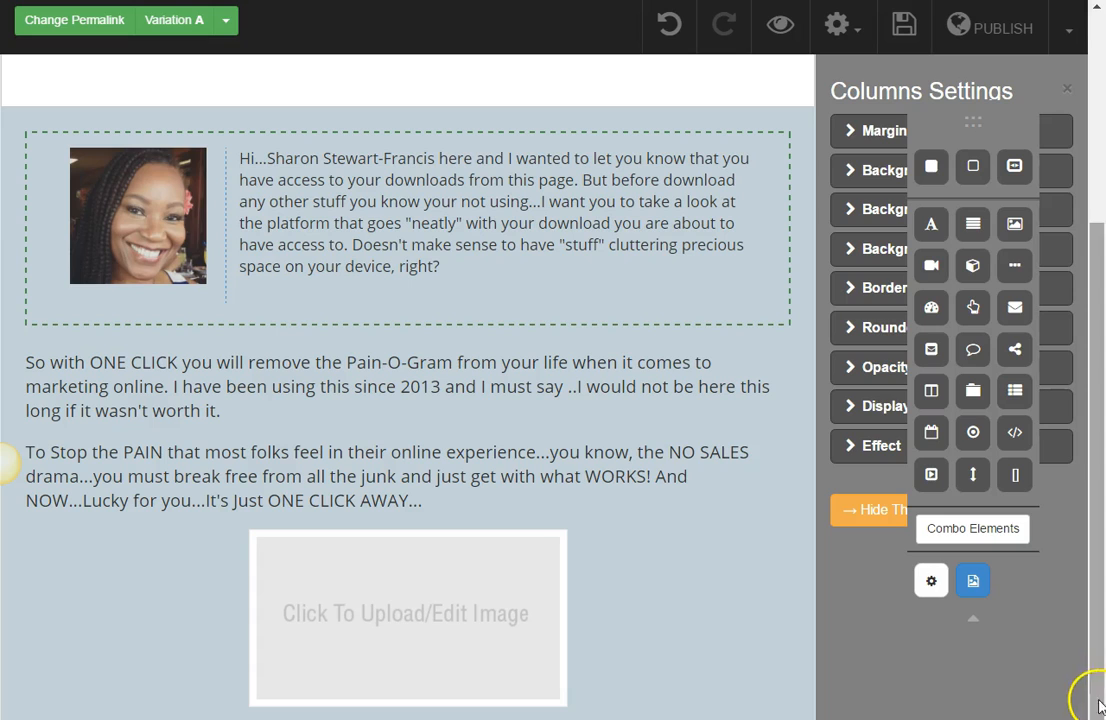
click(335, 700)
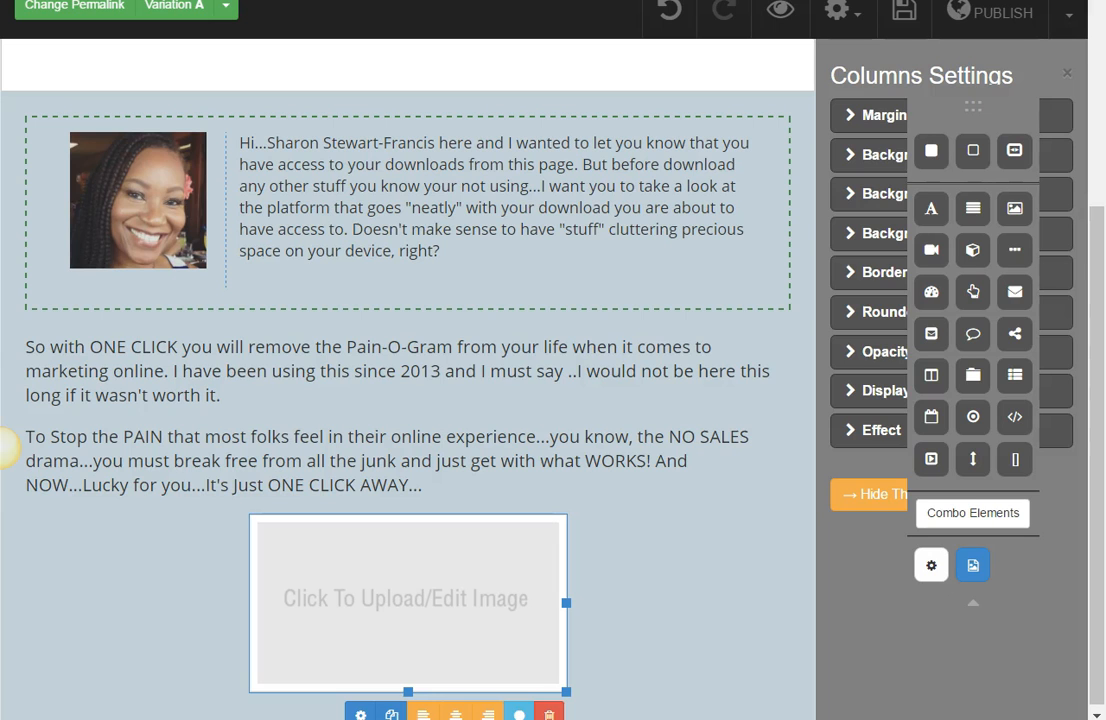
click(360, 712)
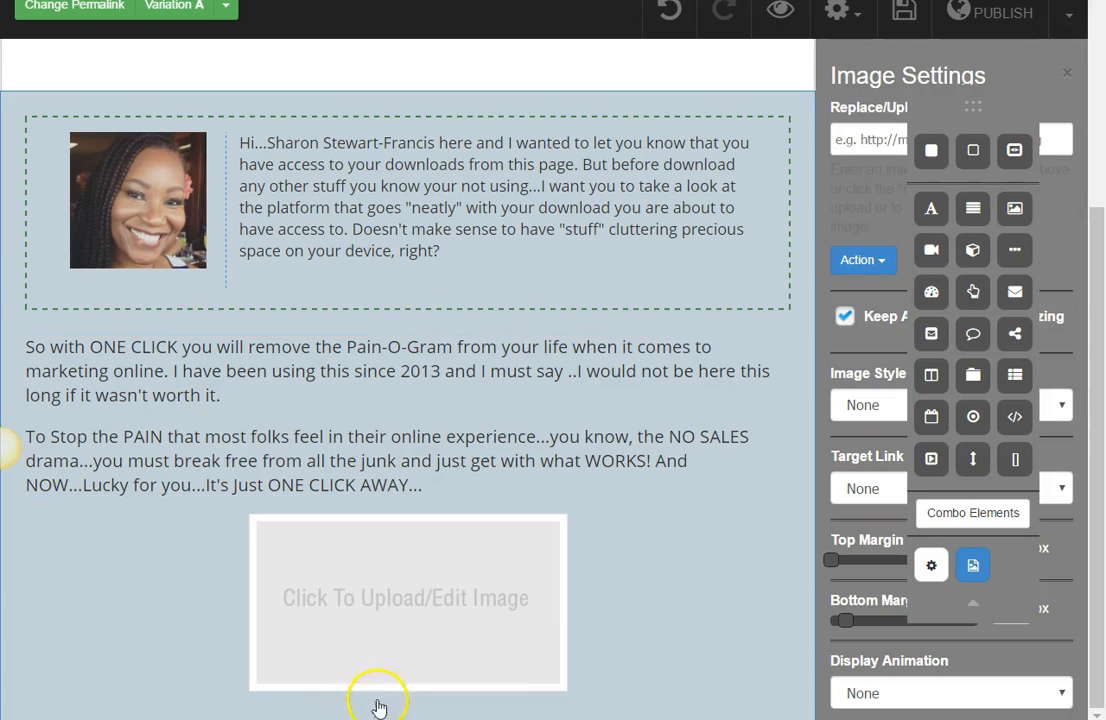
Step: Collapse the elements palette clear of the settings and fill the image placeholder with the "OK LET ME ASK YOU SOMETHING" picture from the media library
drag(980, 105, 680, 74)
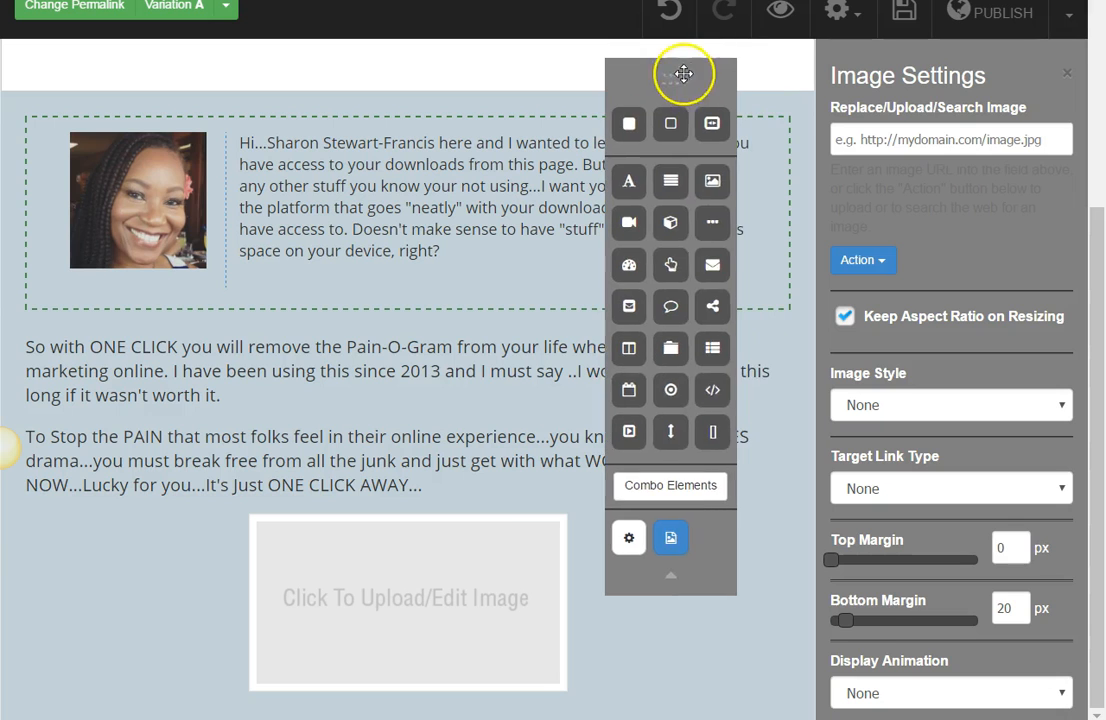
click(670, 578)
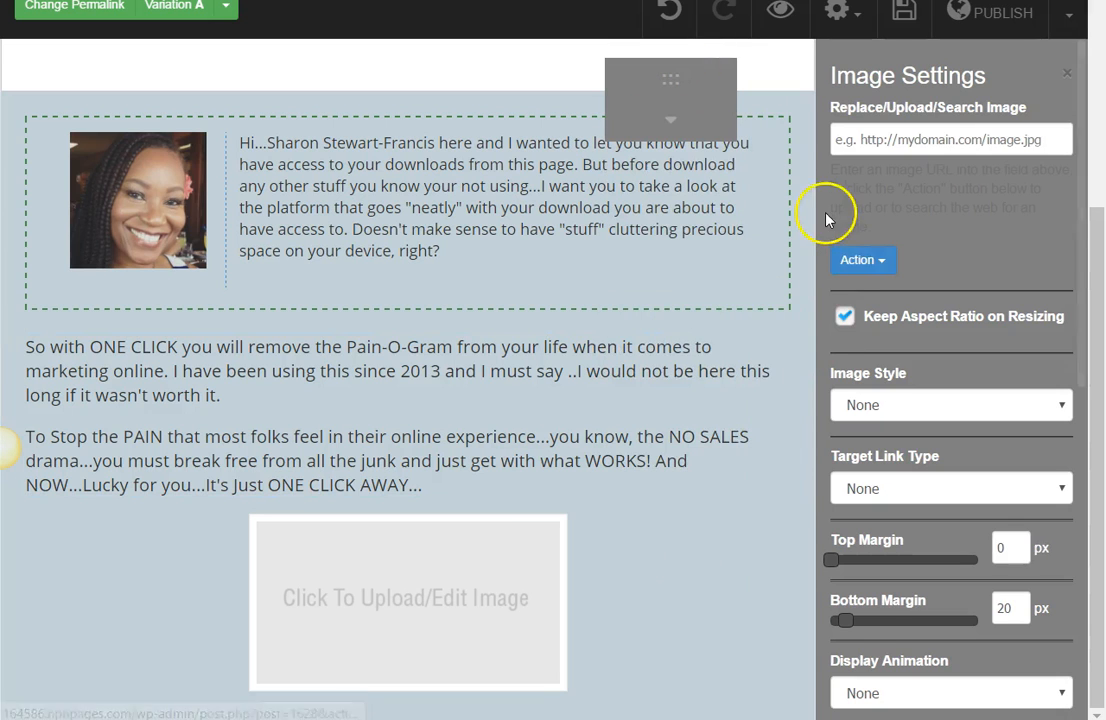
click(859, 262)
click(862, 316)
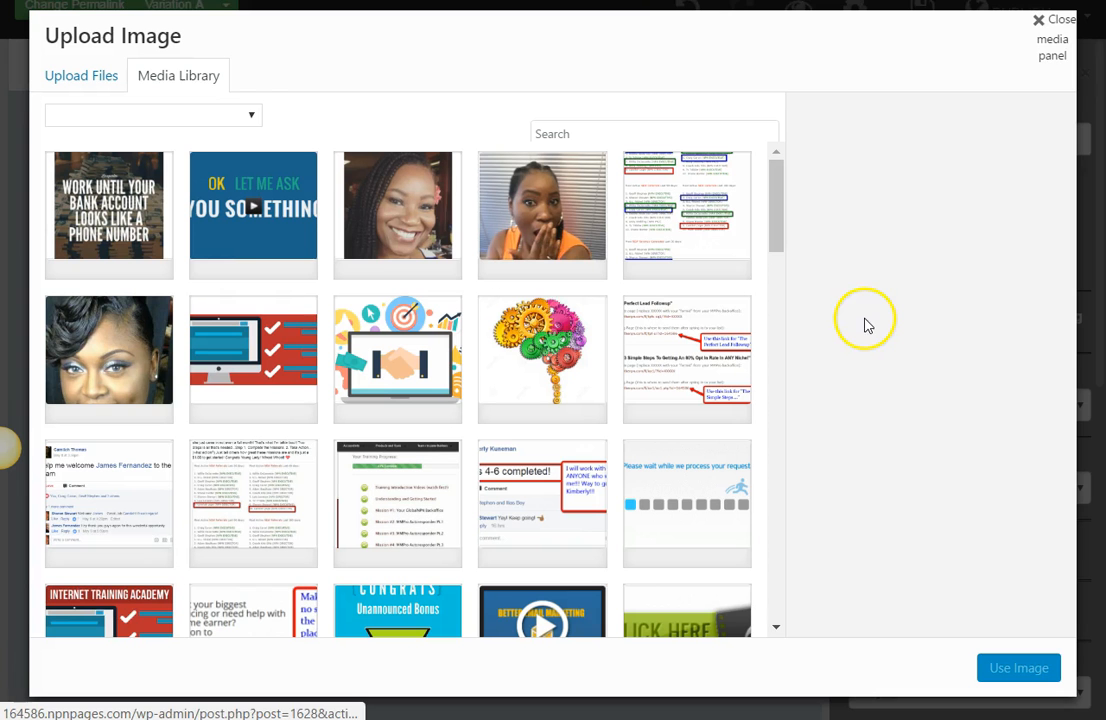
click(302, 246)
click(1022, 664)
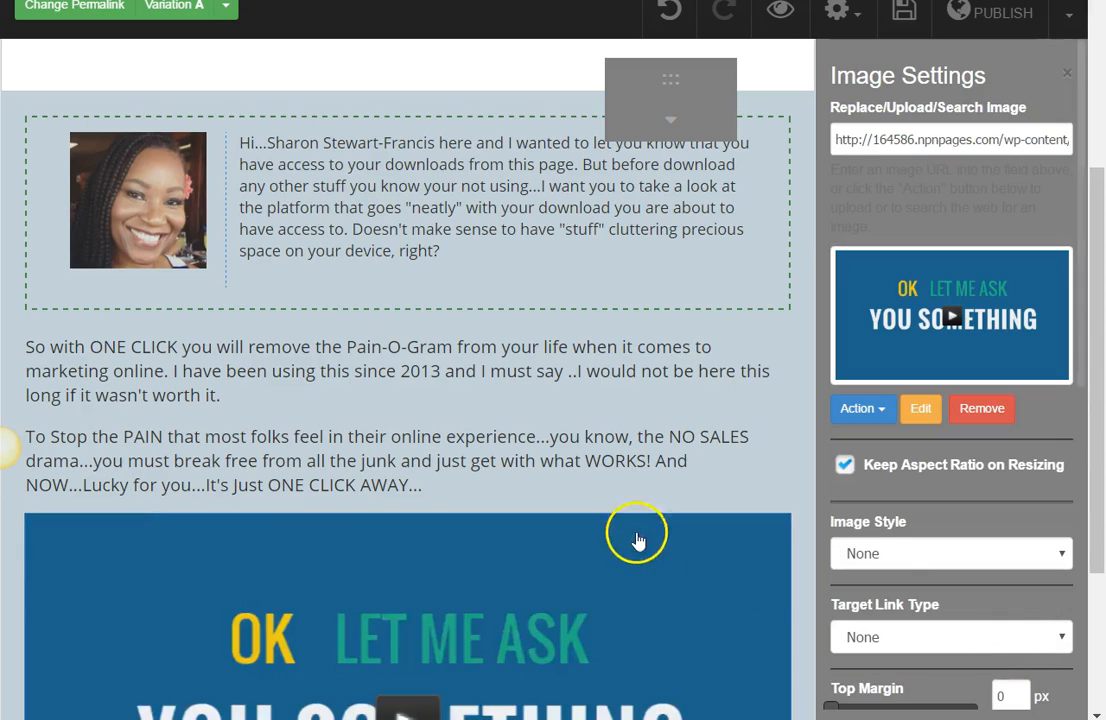
Step: Switch to MailMarketerPro, advance the npn1 website form to its thank you page options and select the existing web site address
scroll(625, 530, down, 3)
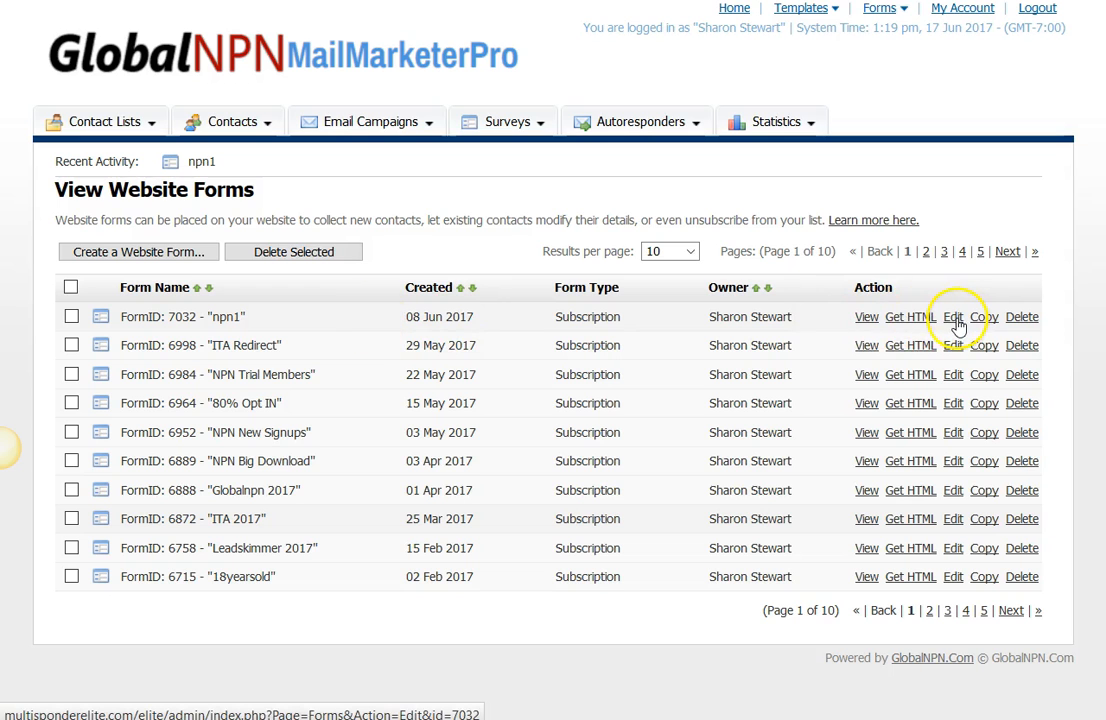
click(955, 319)
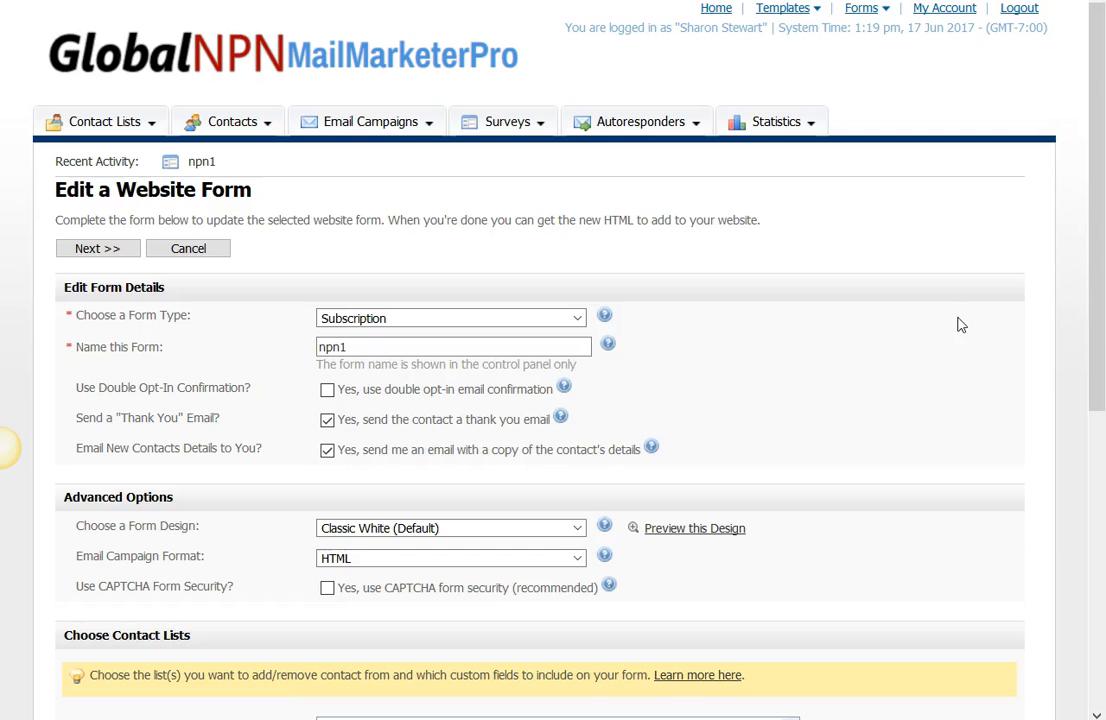
scroll(386, 548, down, 5)
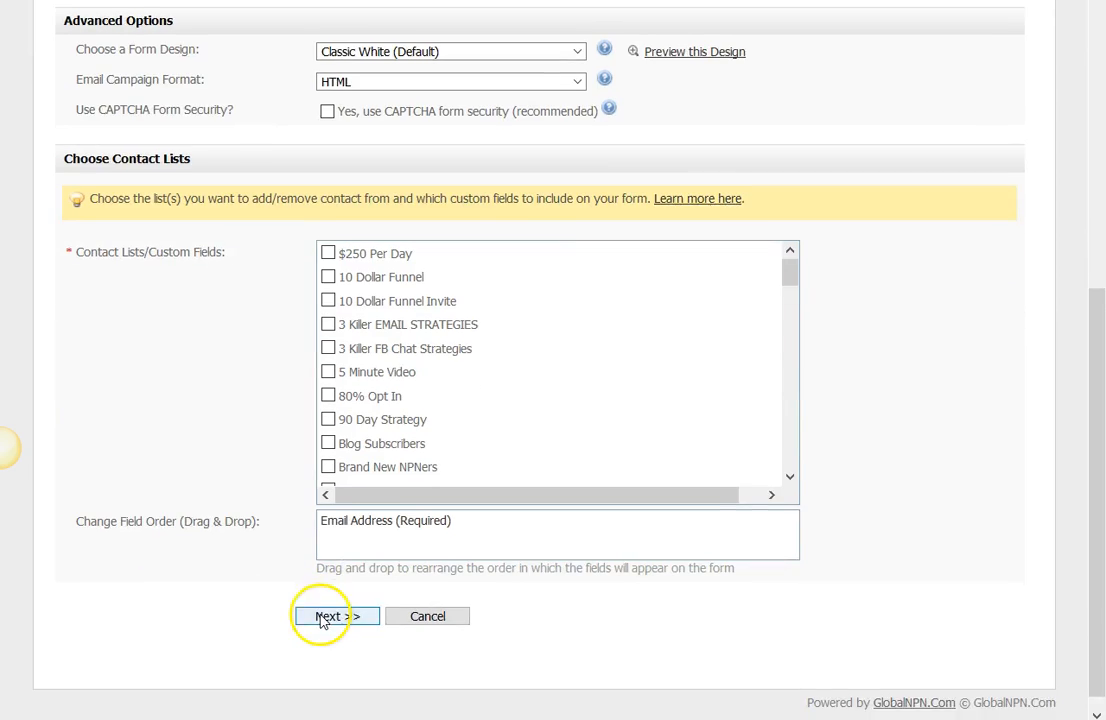
click(337, 599)
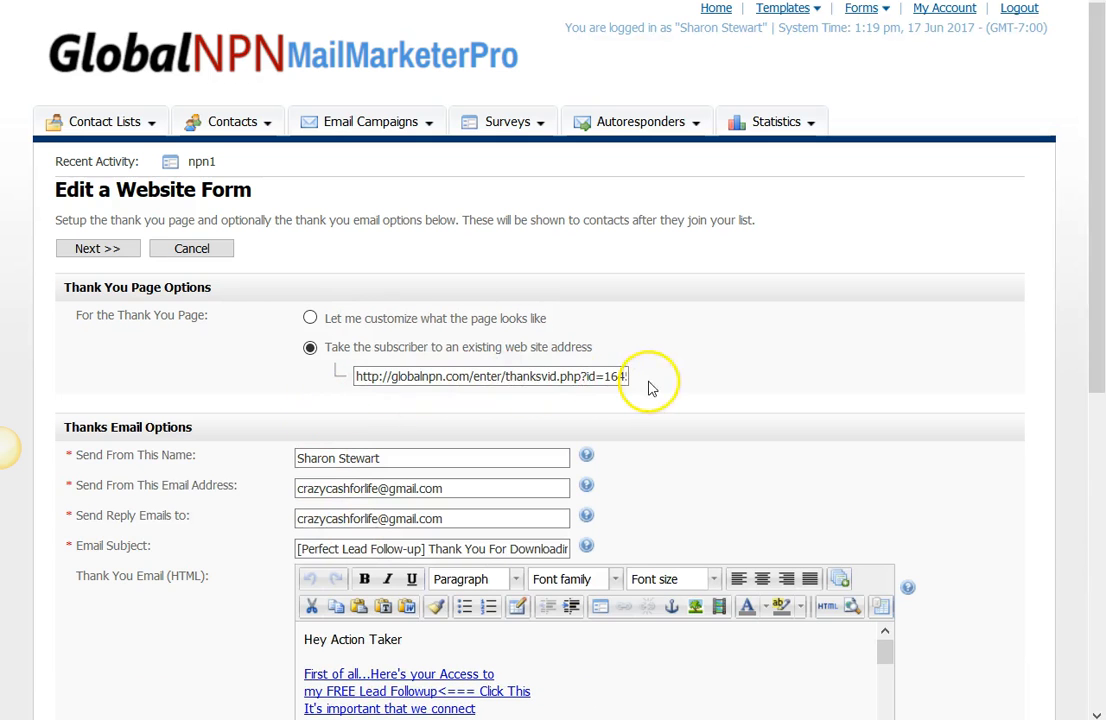
click(356, 376)
drag(356, 376, 692, 373)
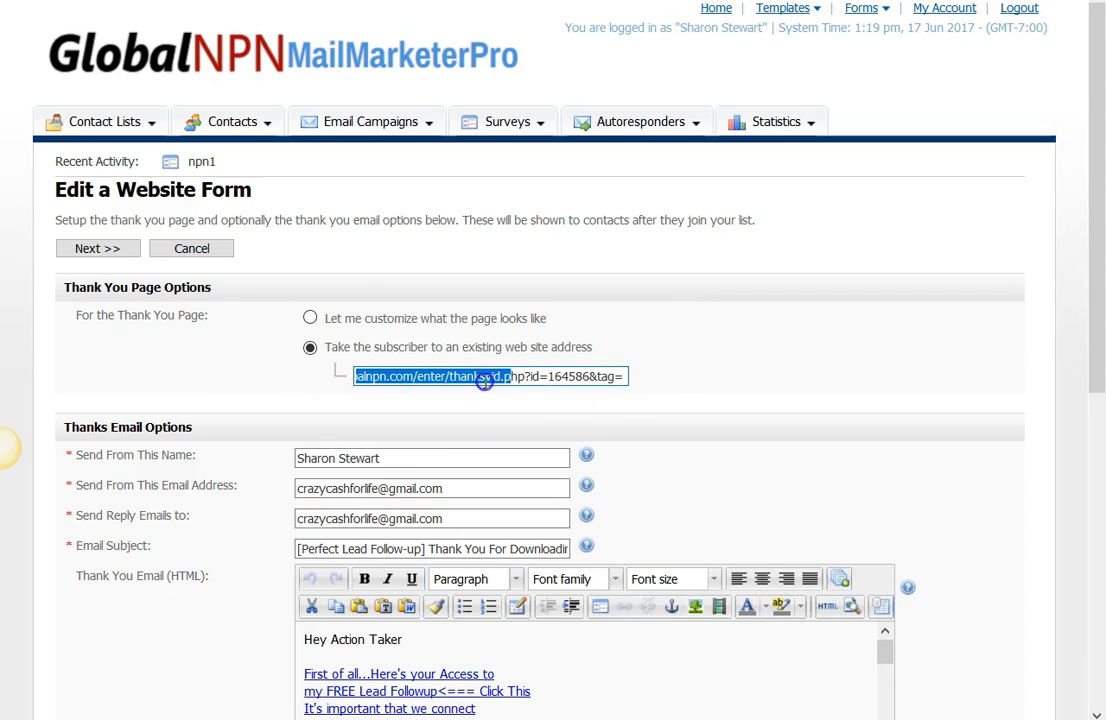
drag(370, 376, 638, 375)
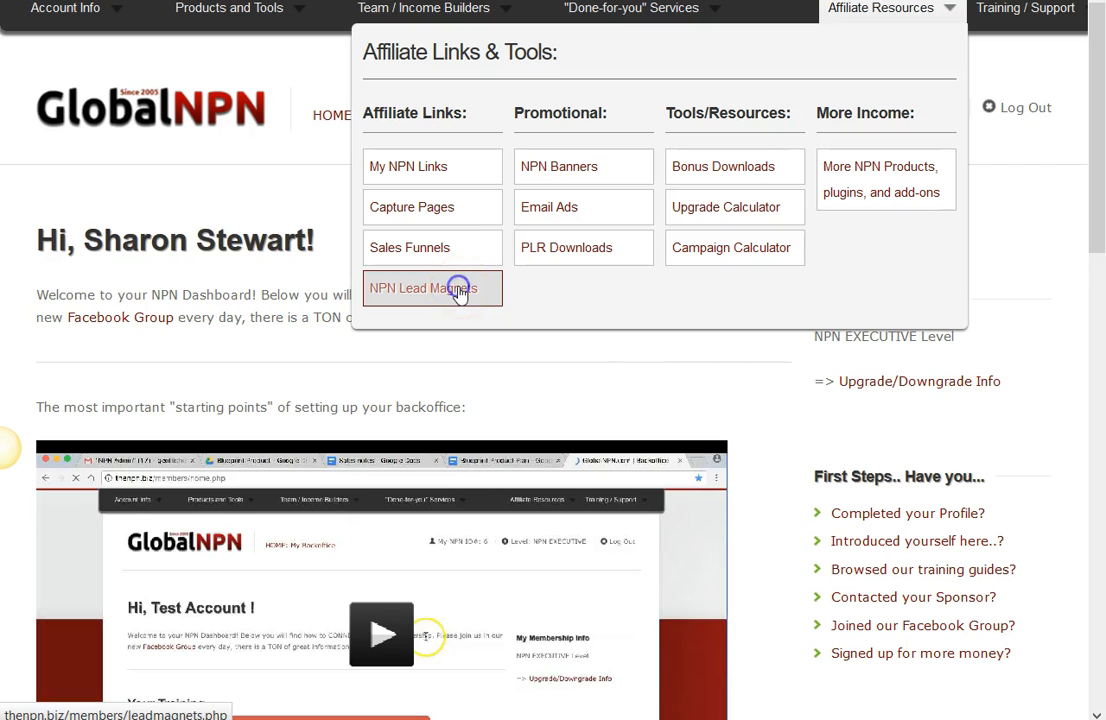
Step: Switch to the GlobalNPN back office, open NPN Lead Magnets and copy the "Bonus Downloads" landing page link
click(459, 289)
scroll(459, 293, down, 10)
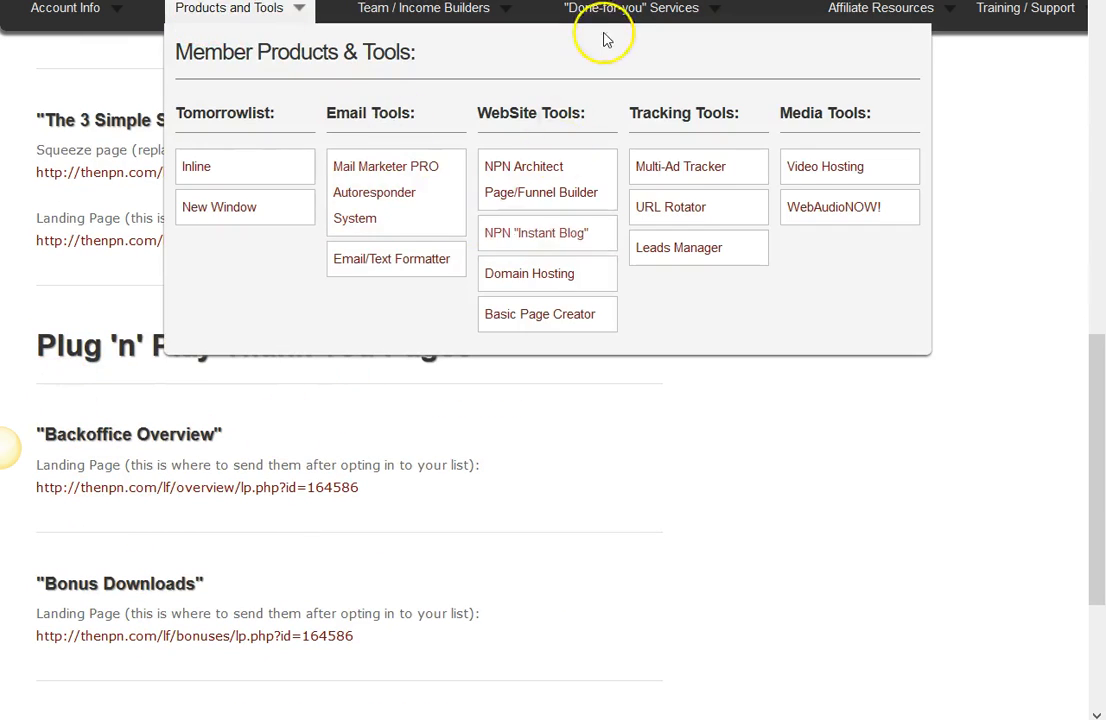
mouse_move(894, 18)
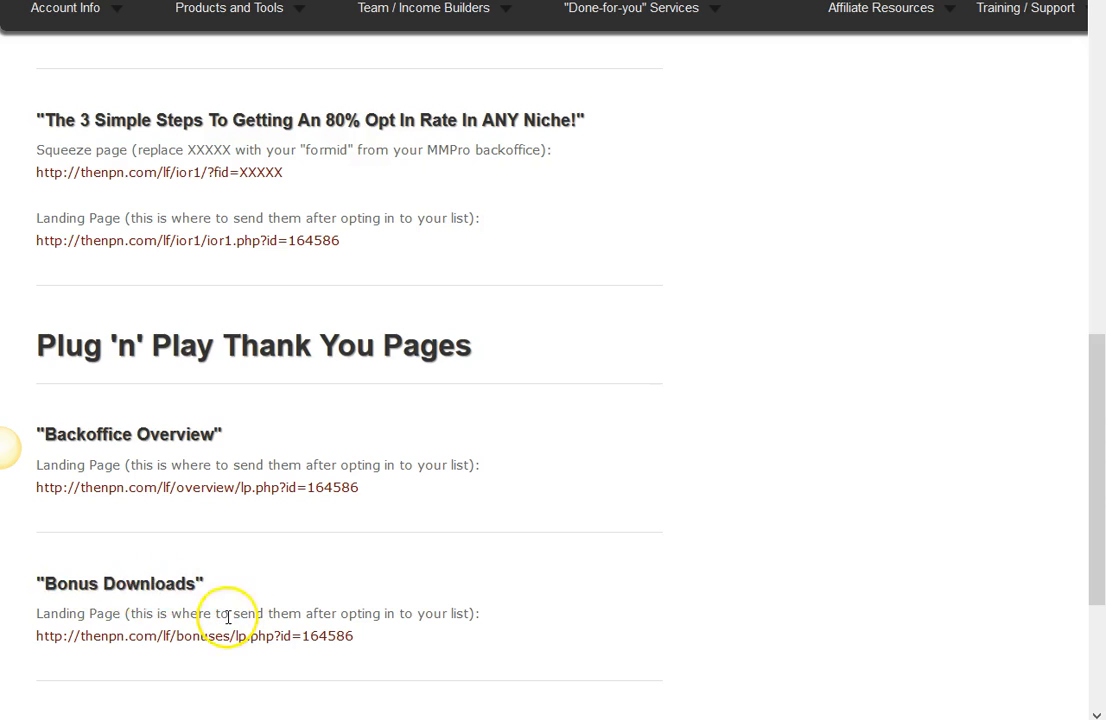
drag(349, 636, 147, 636)
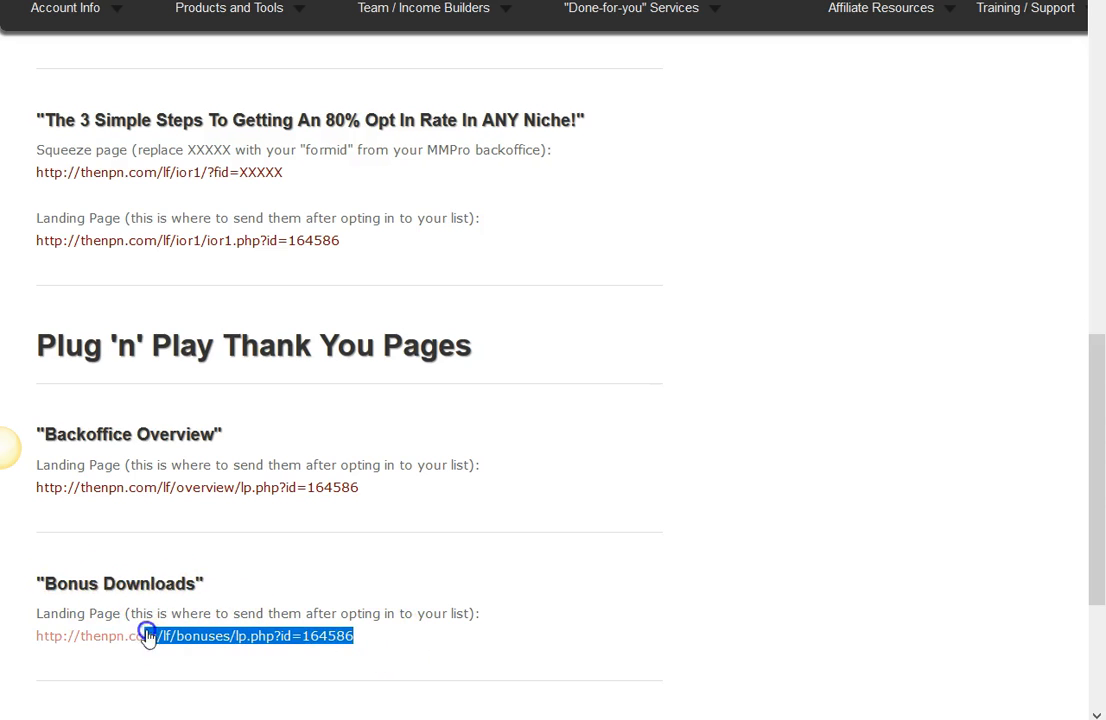
right_click(85, 638)
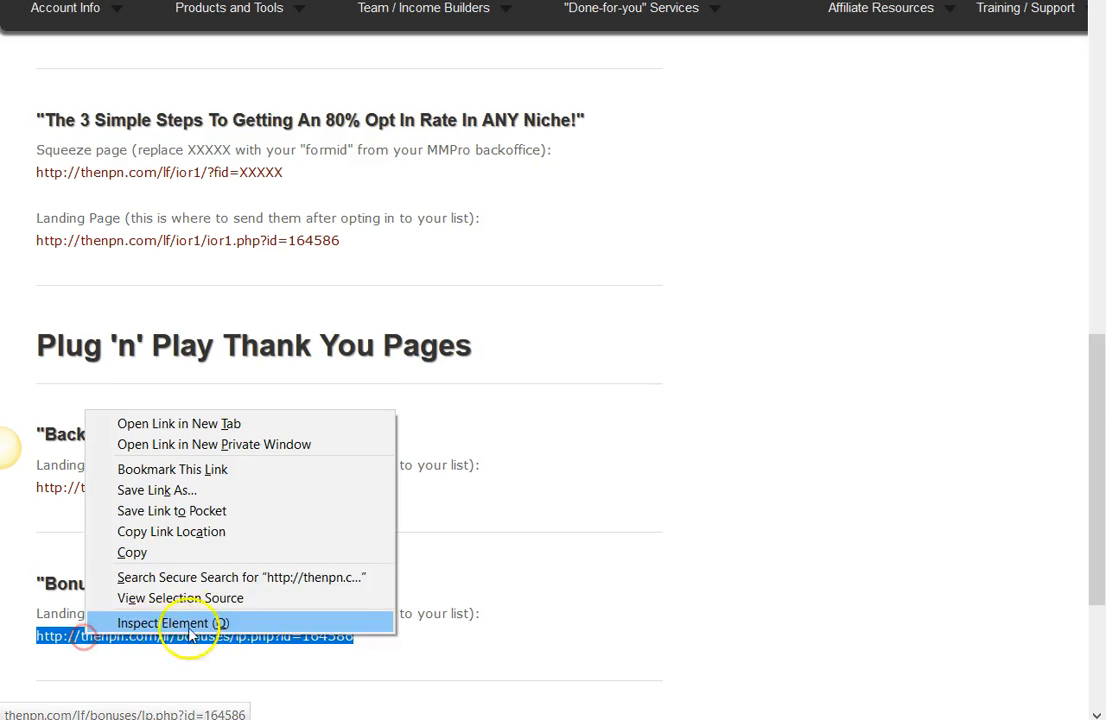
click(130, 552)
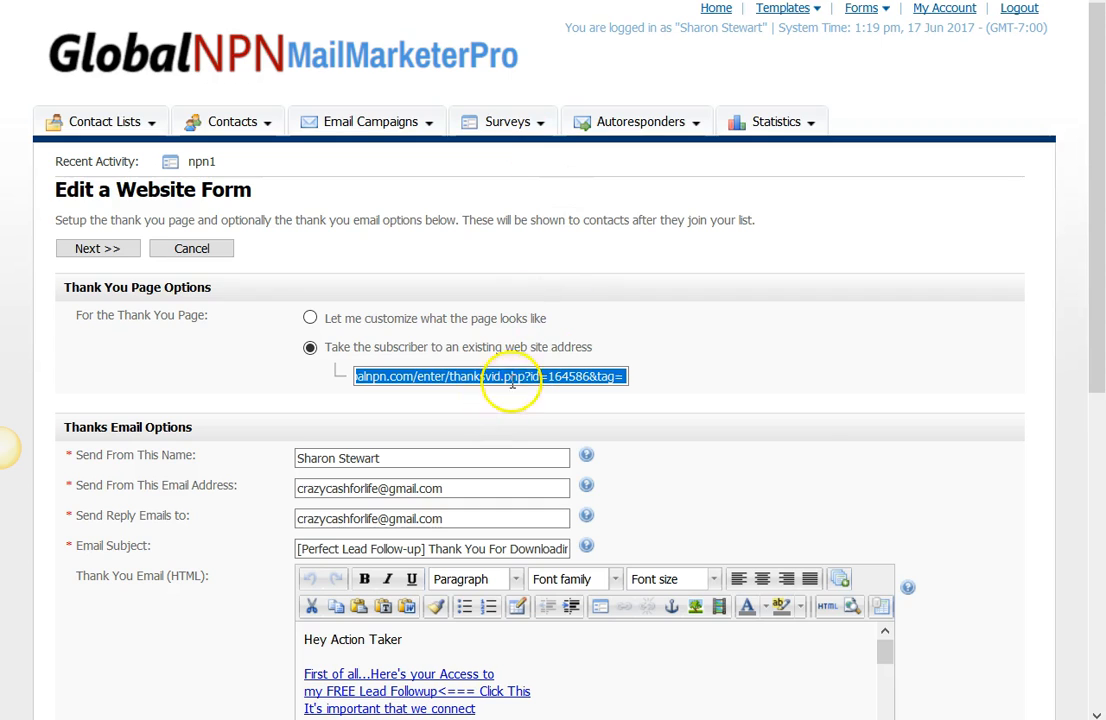
Step: Replace the npn1 form's thank you page address with the copied "Bonus Downloads" link
right_click(511, 378)
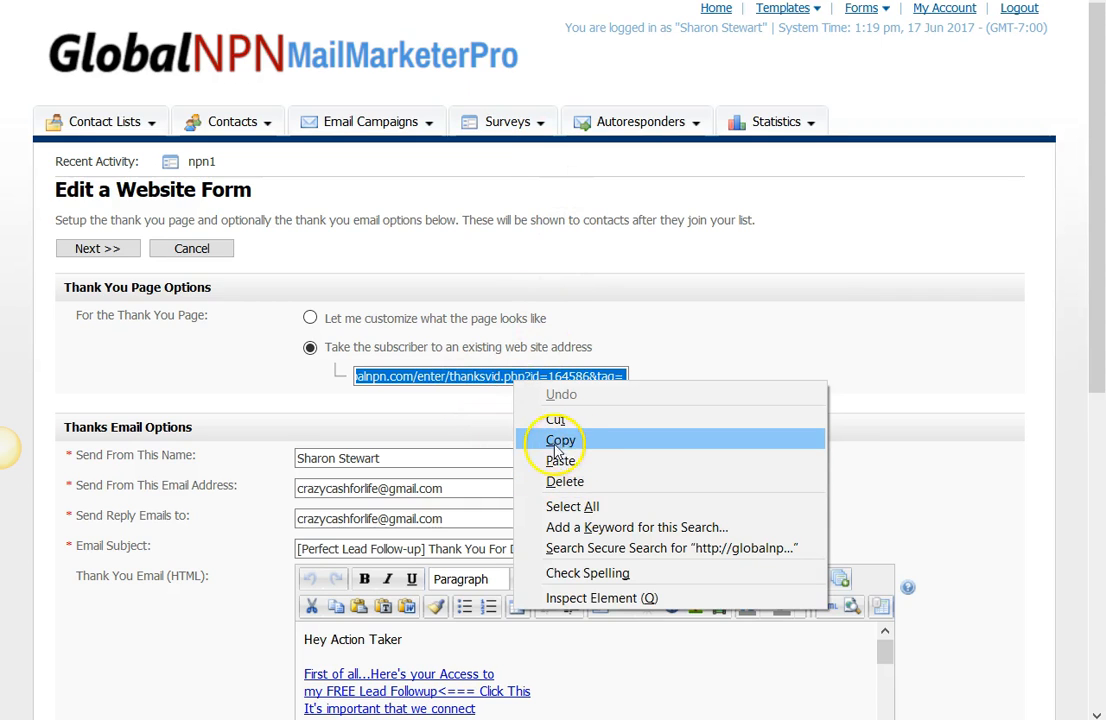
click(415, 378)
right_click(413, 379)
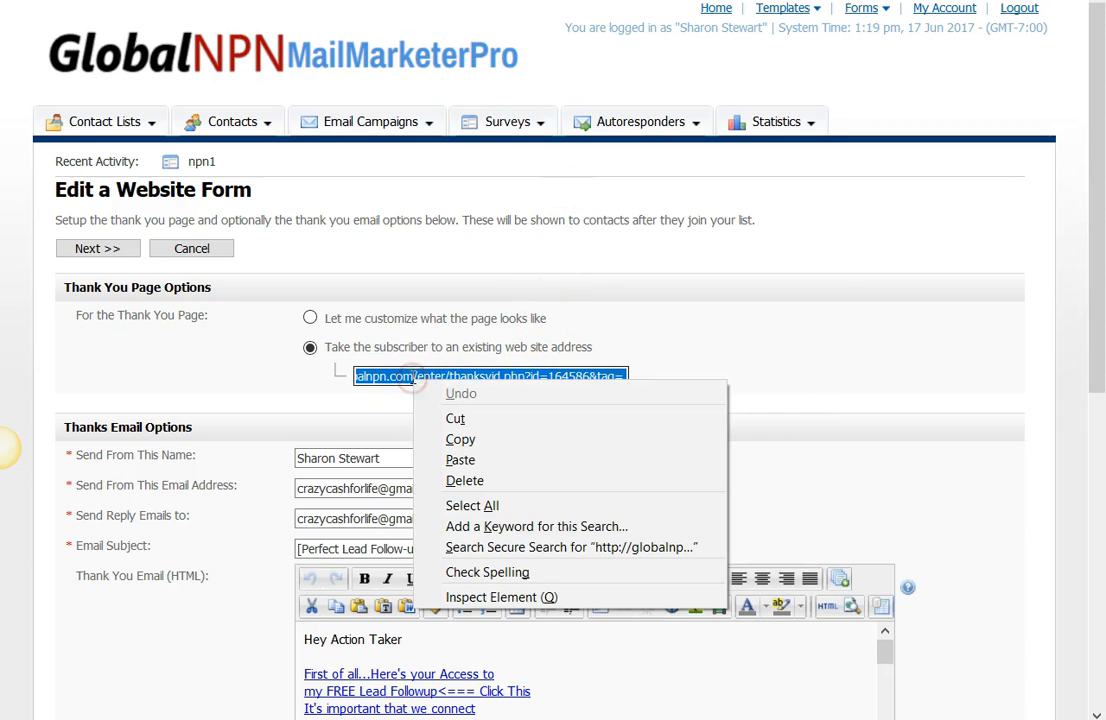
click(470, 459)
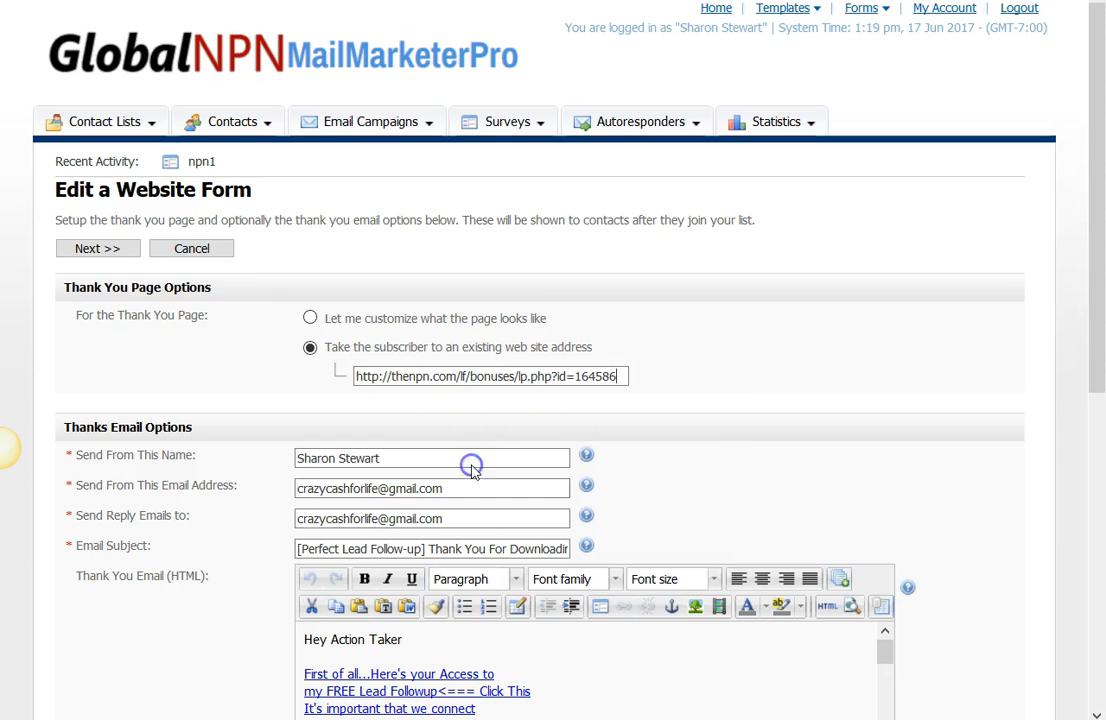
Step: Proceed past the thank you email and error page options and save the npn1 website form
drag(1099, 296, 1100, 540)
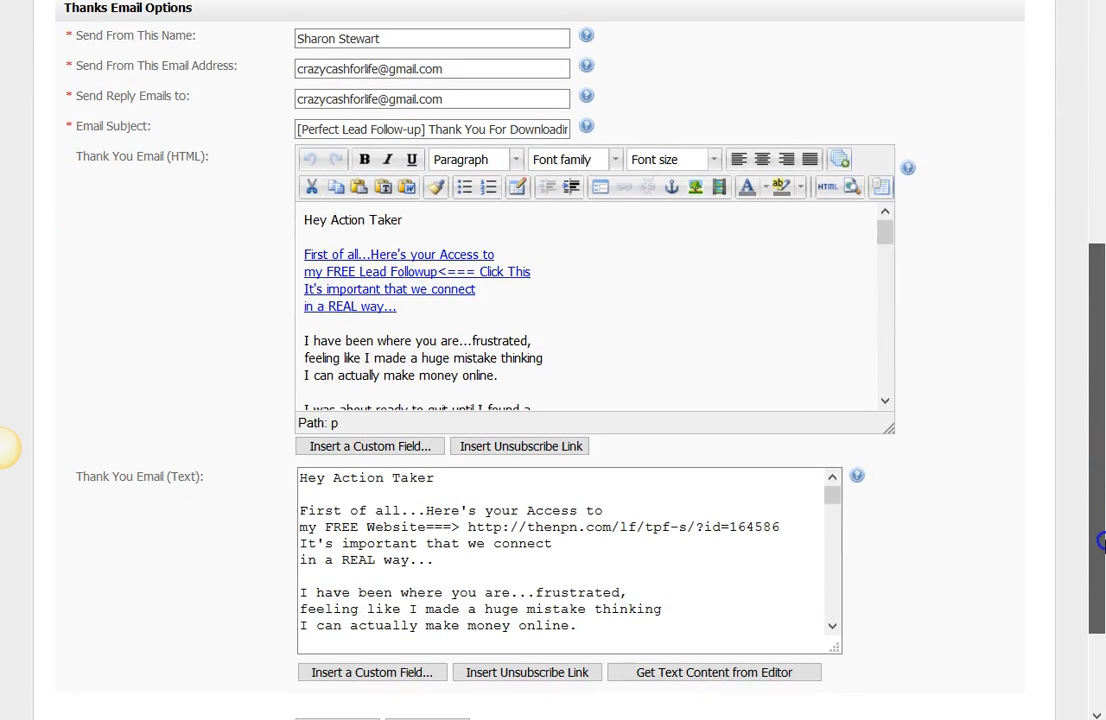
drag(880, 261, 902, 407)
drag(1100, 430, 1082, 583)
click(341, 597)
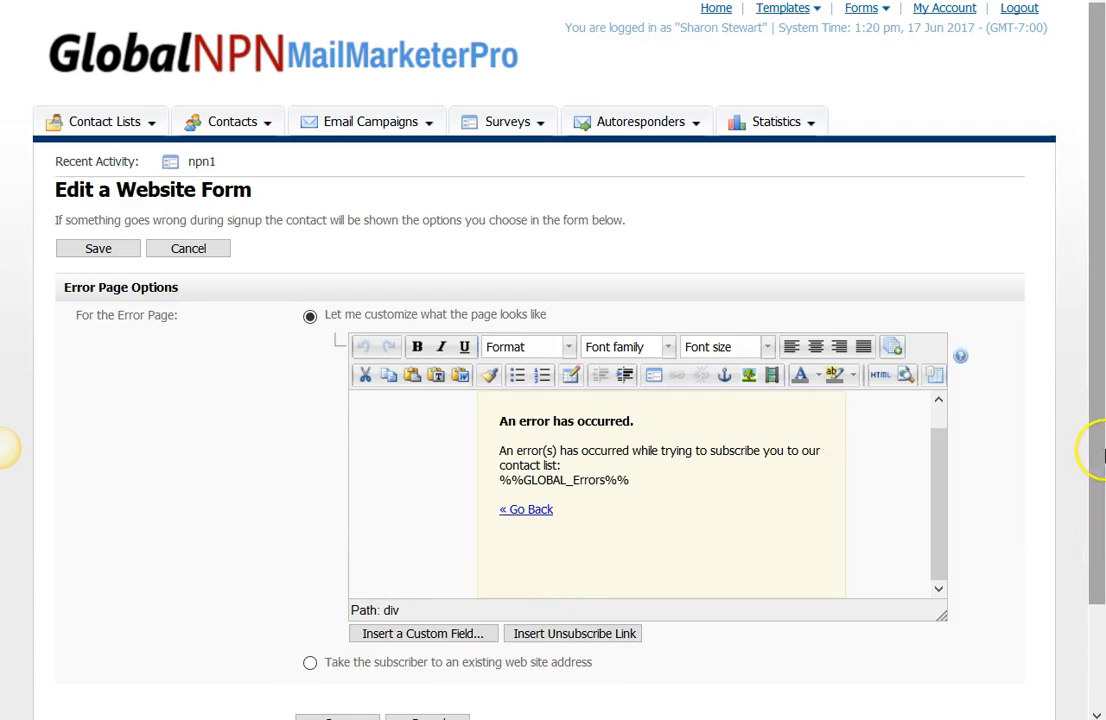
scroll(1095, 477, down, 2)
click(350, 607)
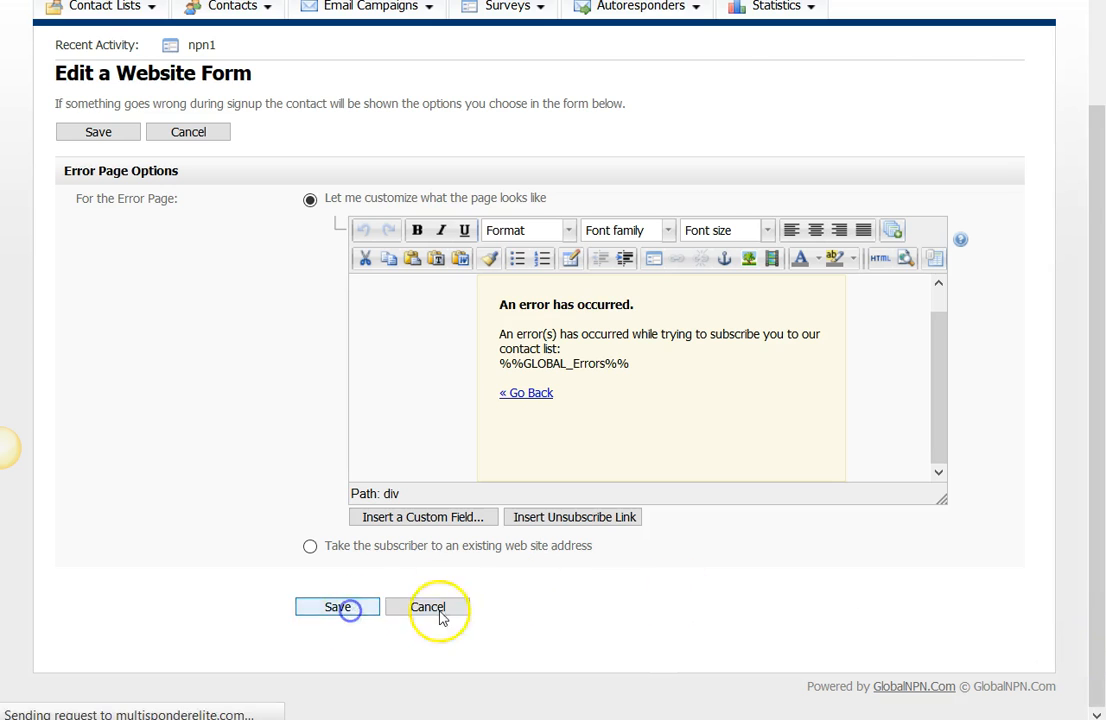
click(112, 663)
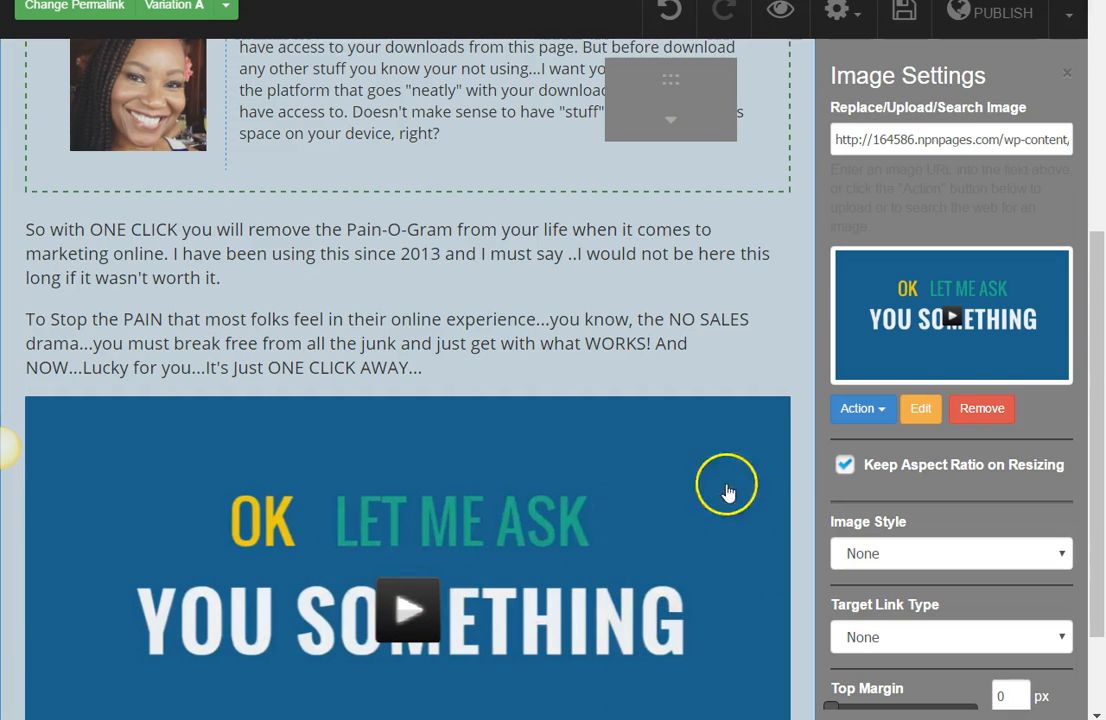
Step: Switch to NPN Architect, set the video thumbnail's Target Link Type to PopUp and open the popup for editing
drag(1095, 358, 958, 153)
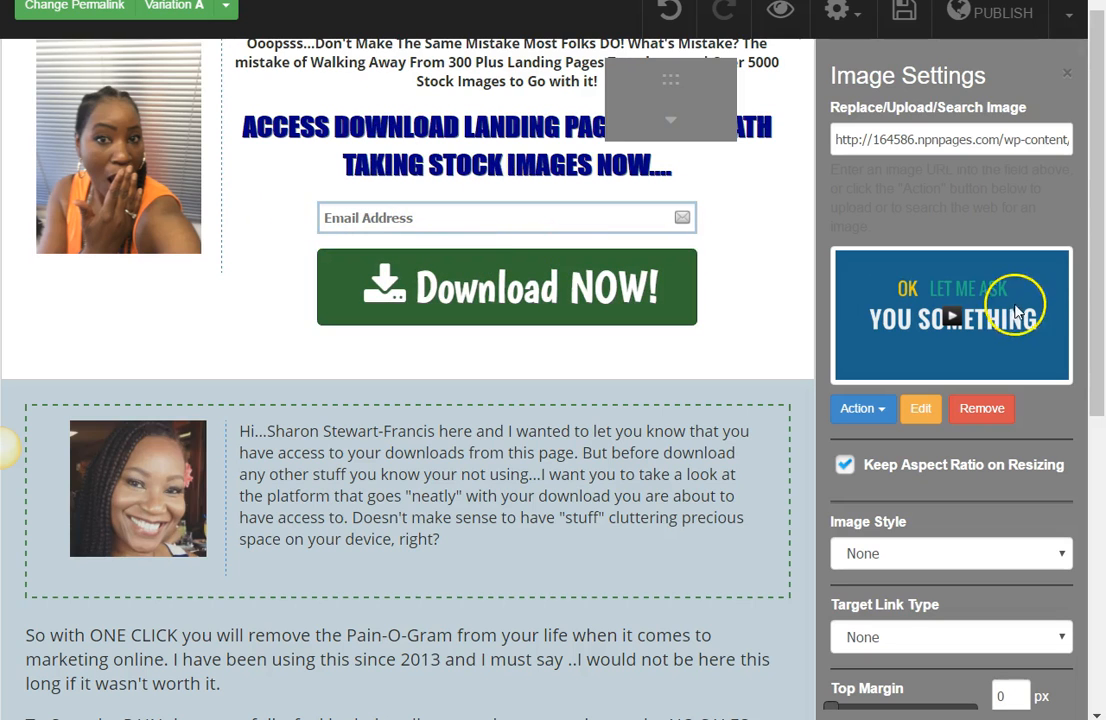
drag(1098, 268, 1079, 587)
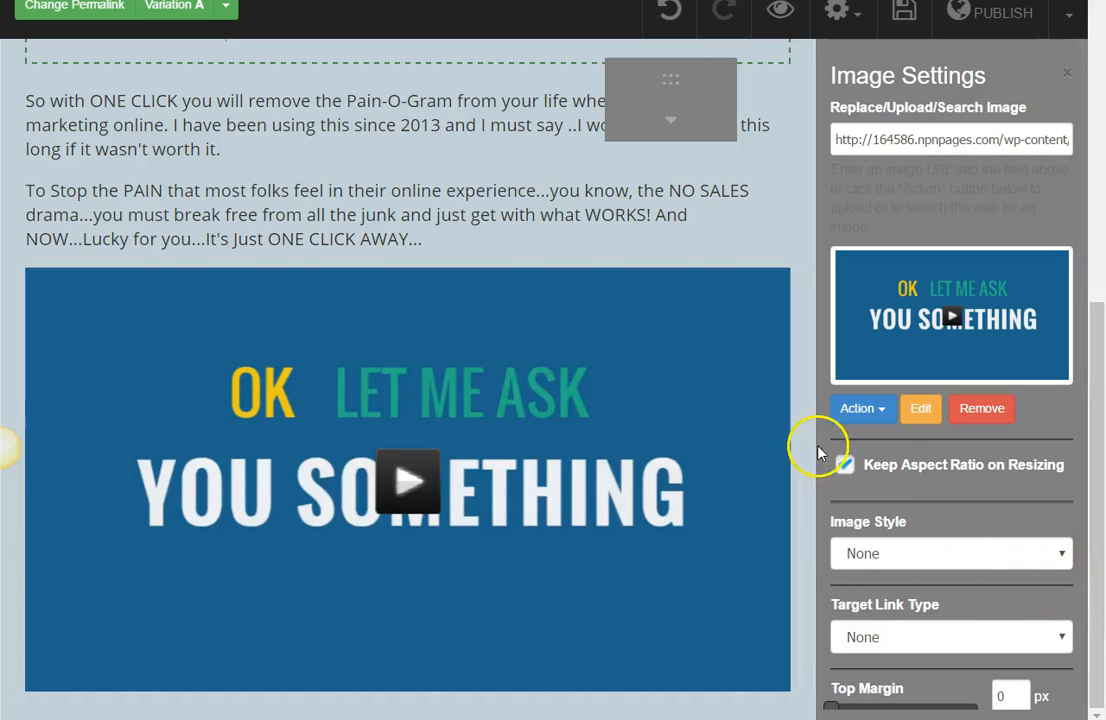
click(868, 408)
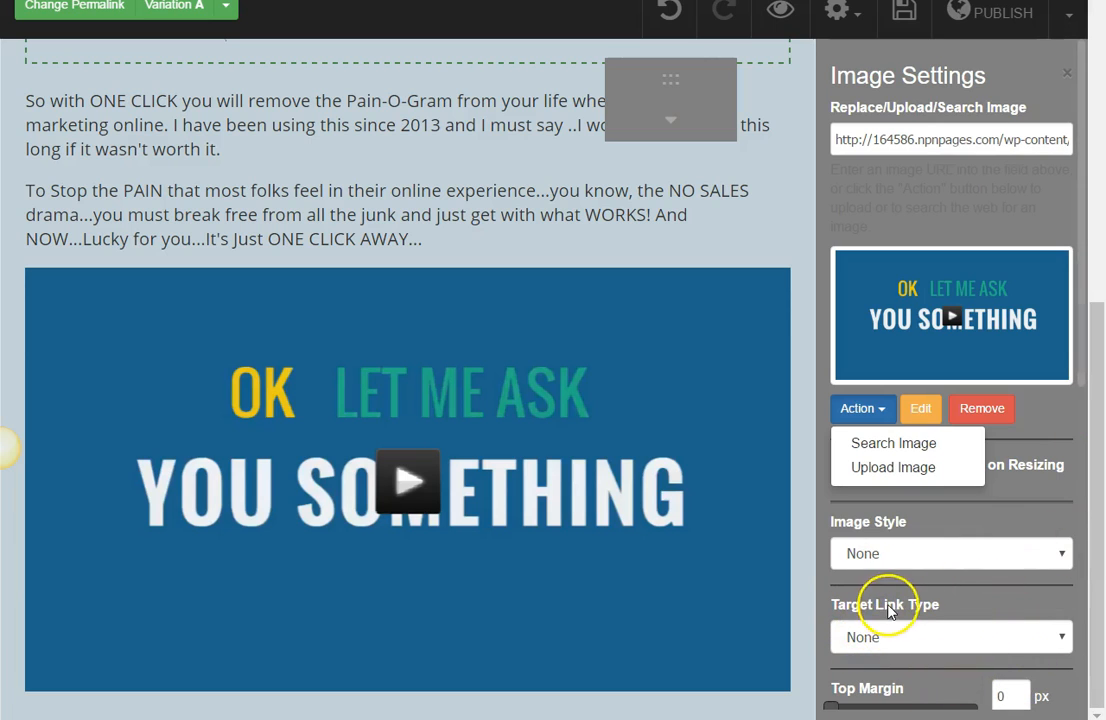
click(1066, 643)
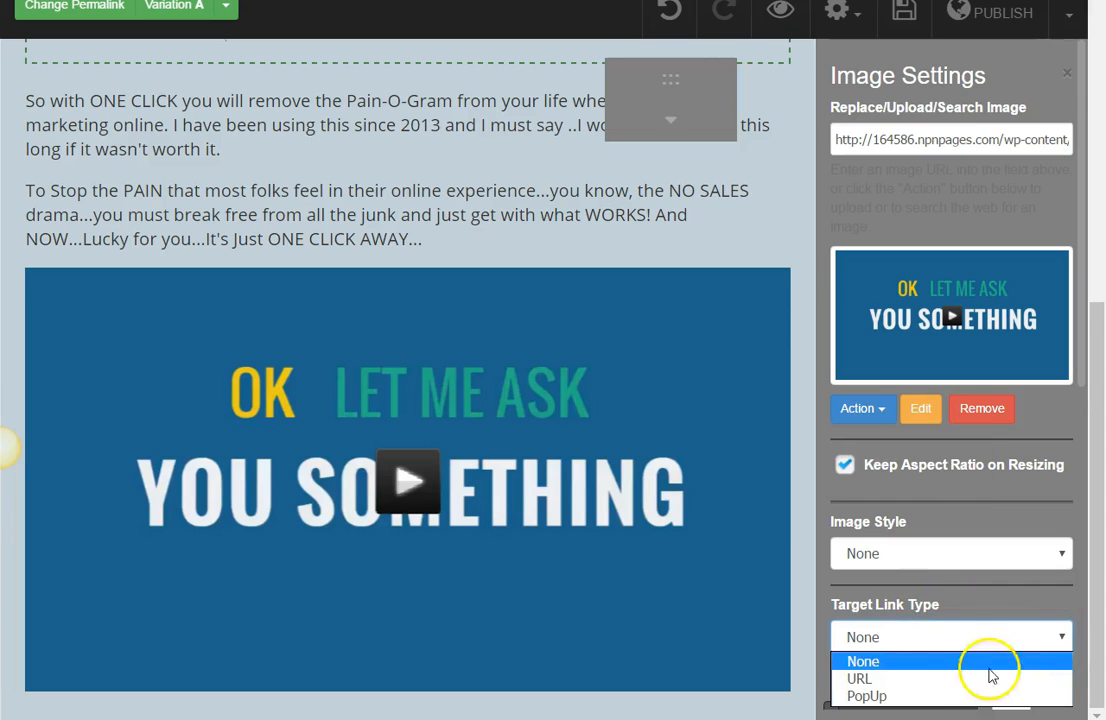
click(921, 697)
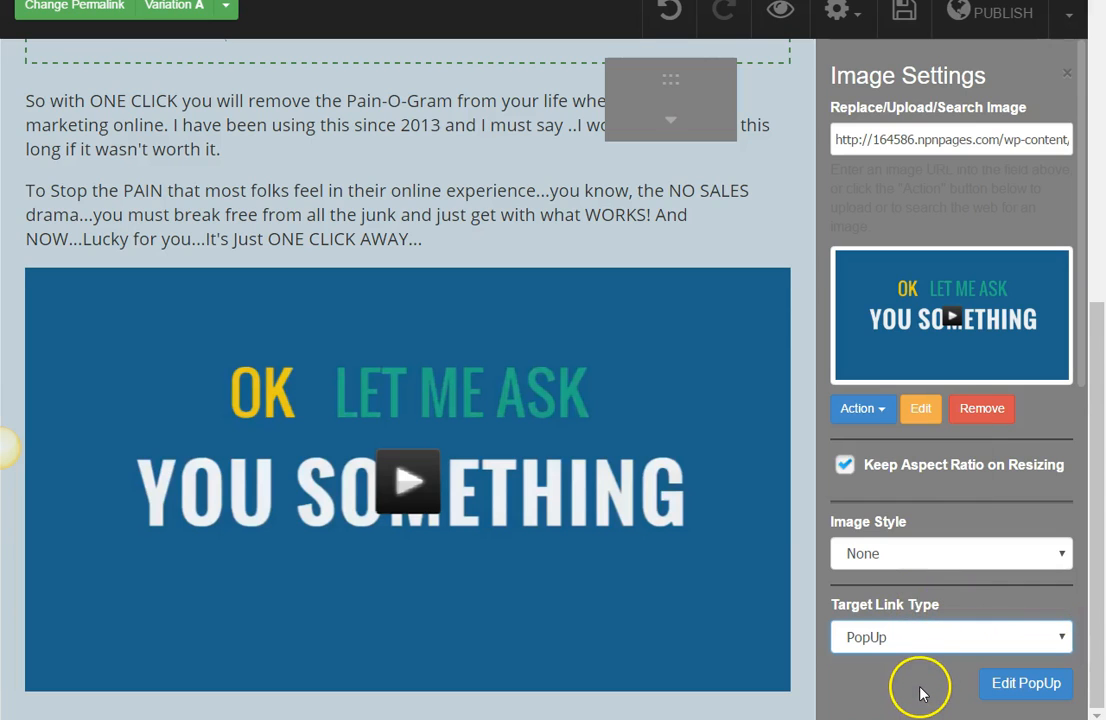
drag(1088, 395, 1073, 373)
scroll(1072, 400, down, 2)
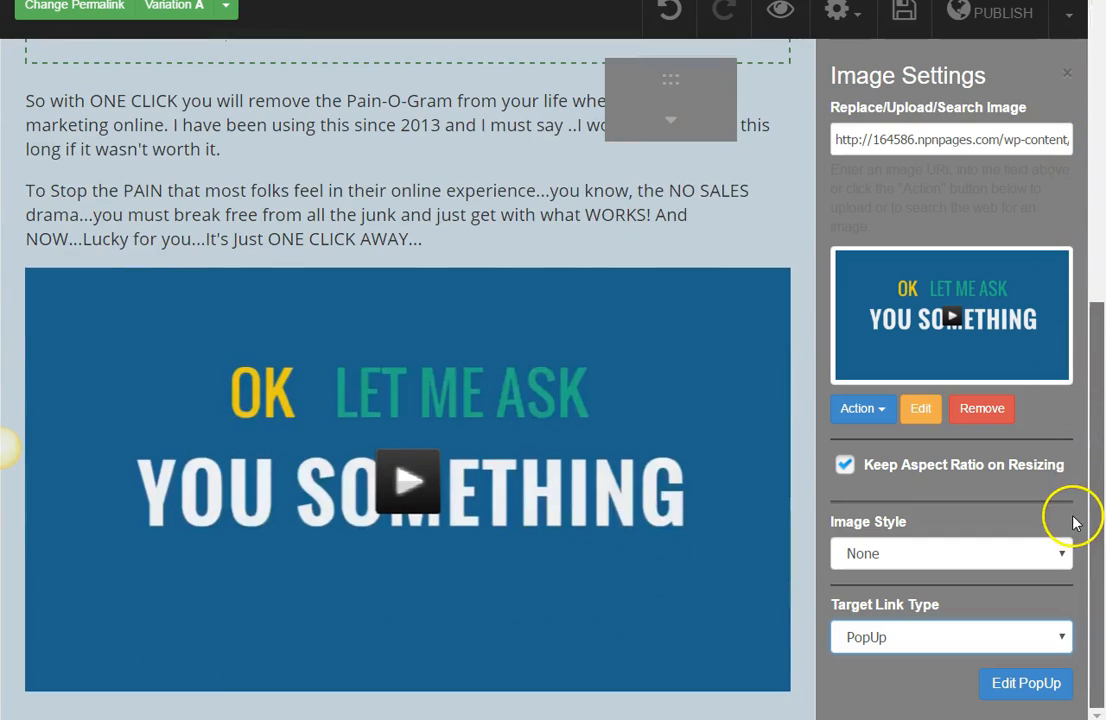
click(1027, 688)
drag(1099, 490, 1105, 184)
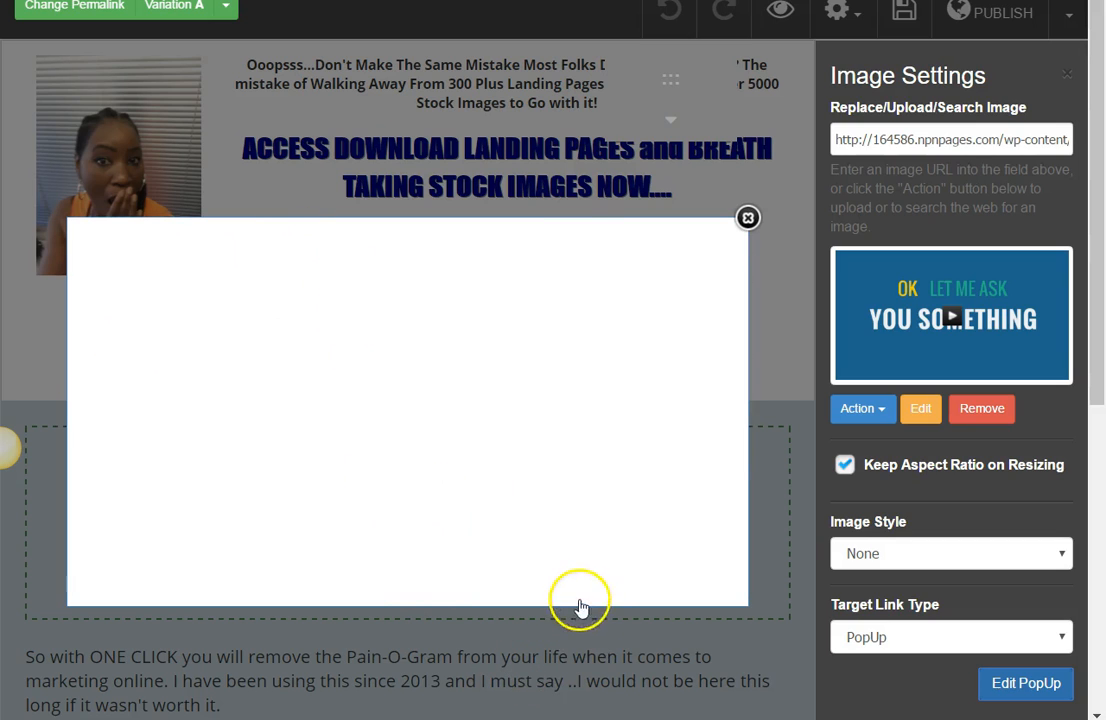
Step: Close the popup, move the elements palette off the page area and reopen the video thumbnail's popup for editing
click(748, 218)
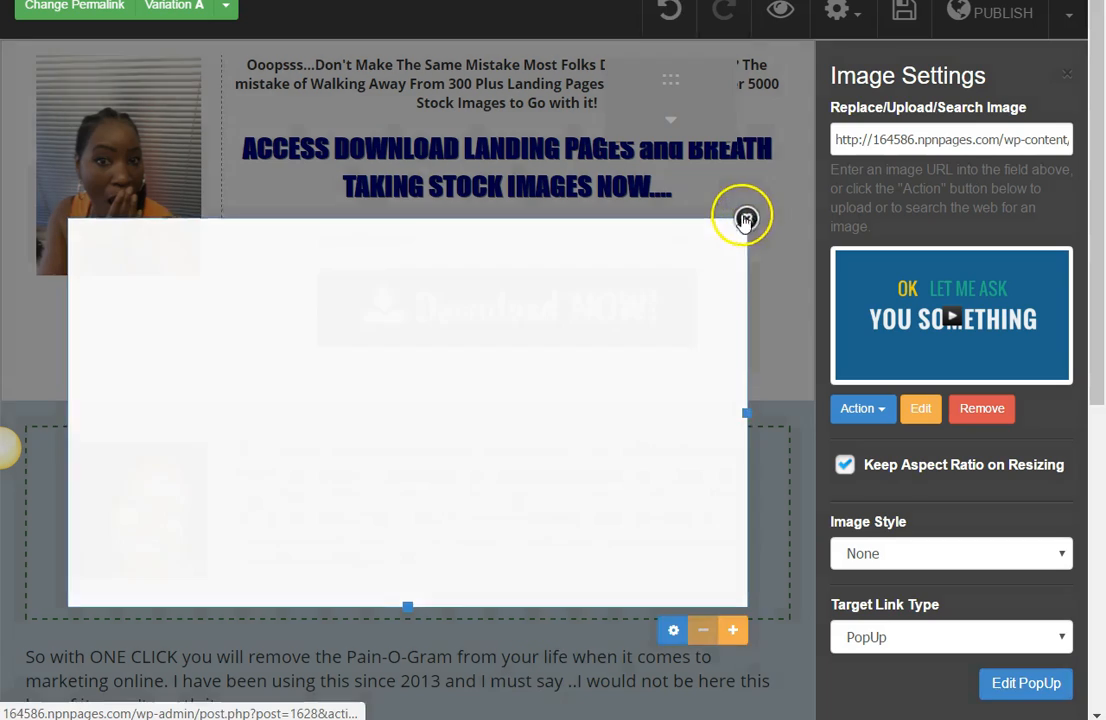
scroll(680, 400, down, 3)
click(652, 502)
scroll(640, 530, down, 3)
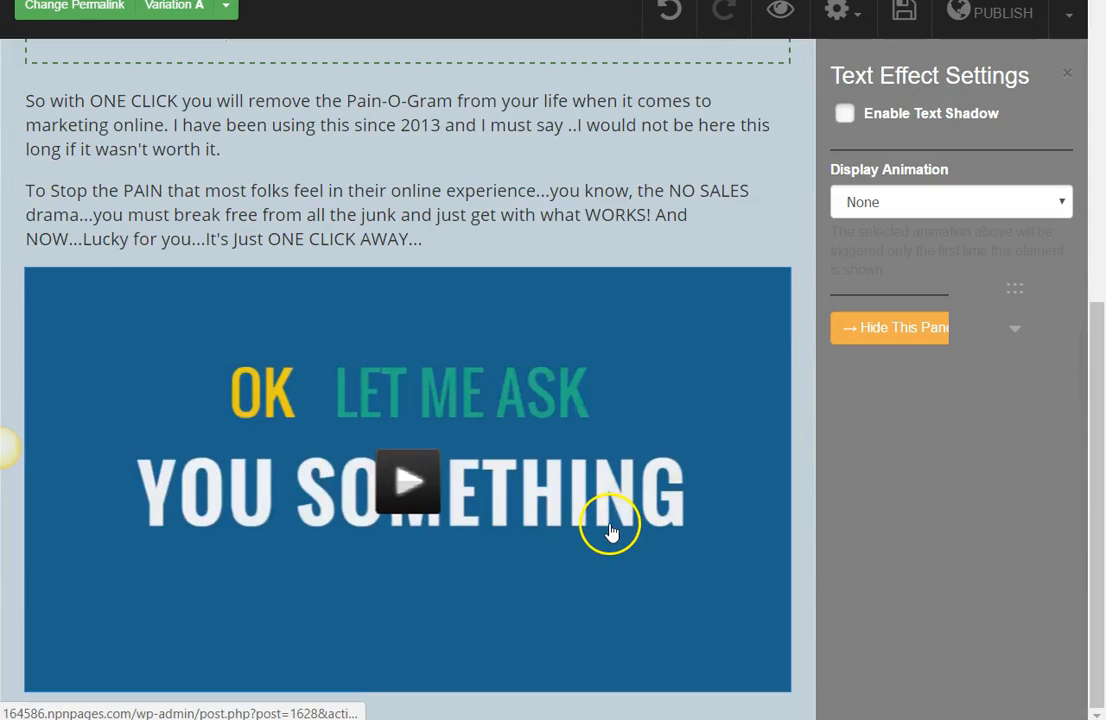
click(612, 545)
click(598, 710)
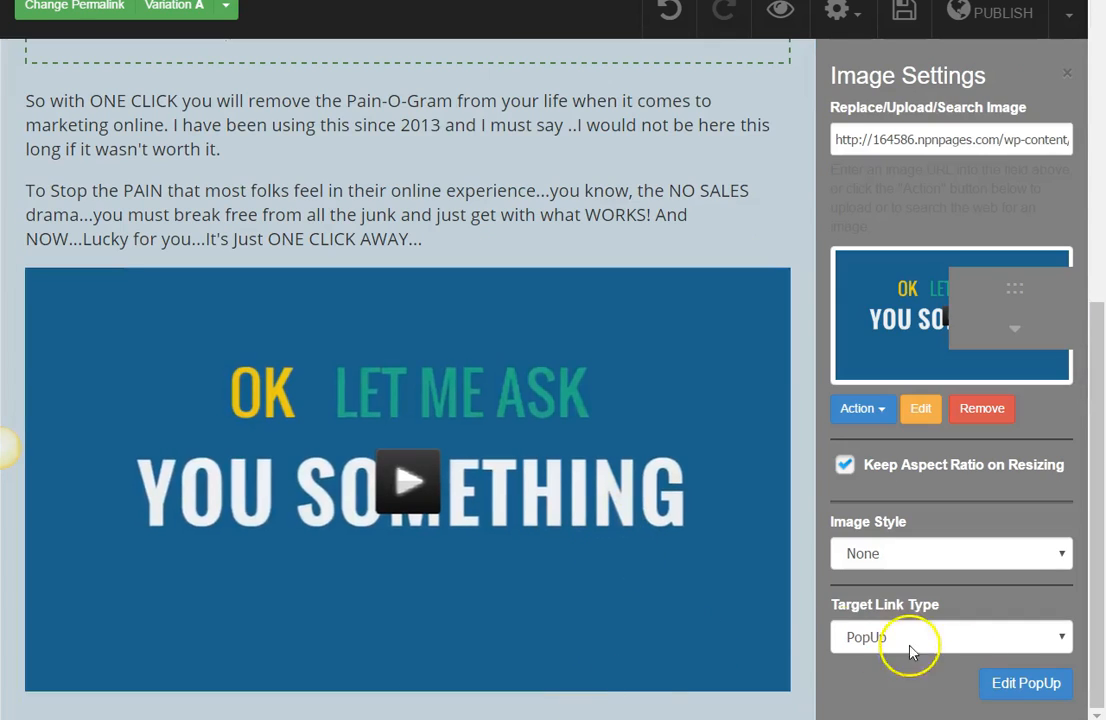
click(1025, 685)
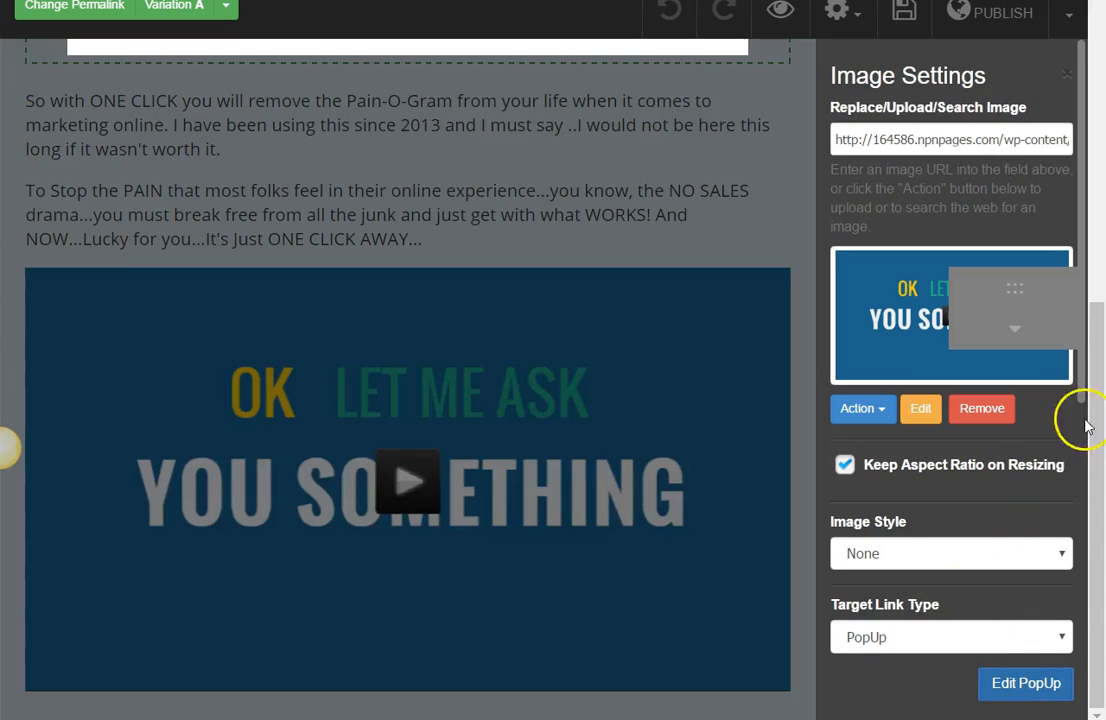
Step: Place the "ACCESS DOWNLOAD LANDING PAGES and BREATH TAKING STOCK IMAGES NOW...." headline in the popup with an opt-in form element below it
drag(1098, 378, 1104, 96)
click(1016, 333)
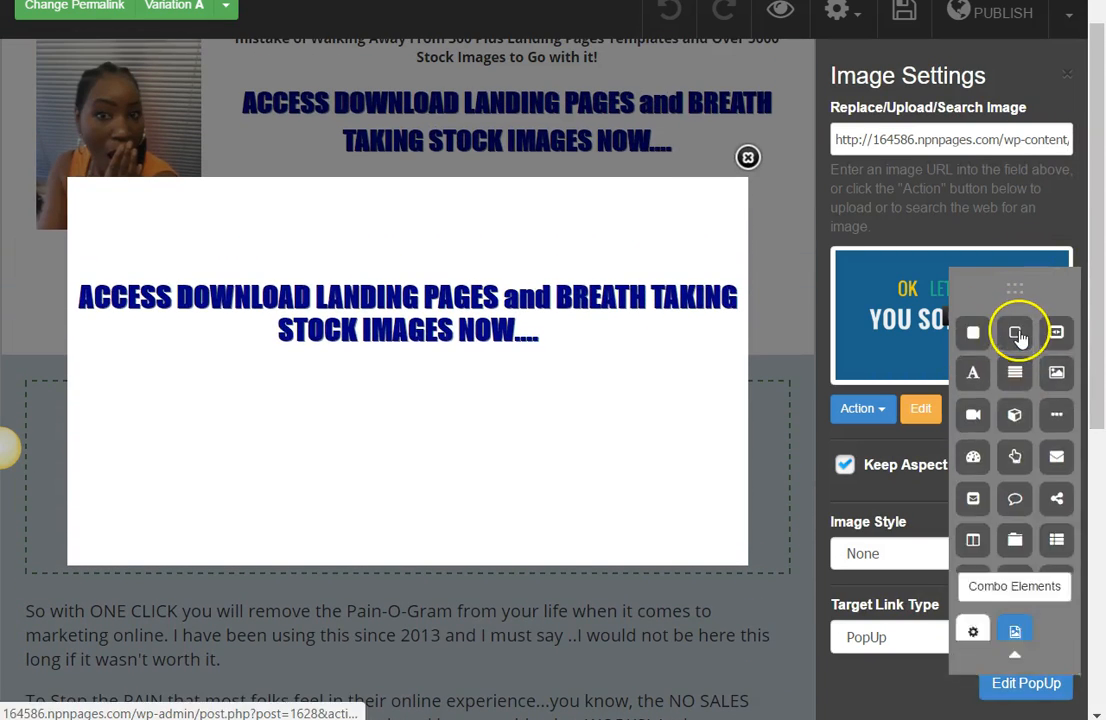
drag(1058, 468, 451, 409)
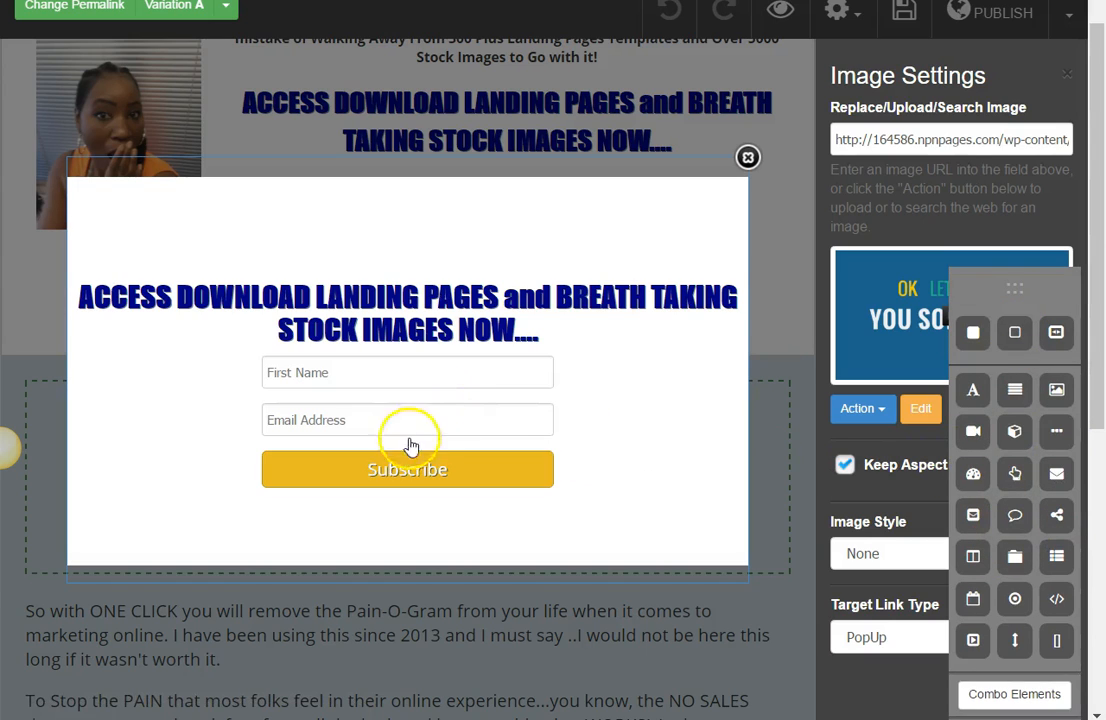
Step: Paste the form's HTML code into the popup's opt-in settings, move the palette clear and process the code
click(395, 511)
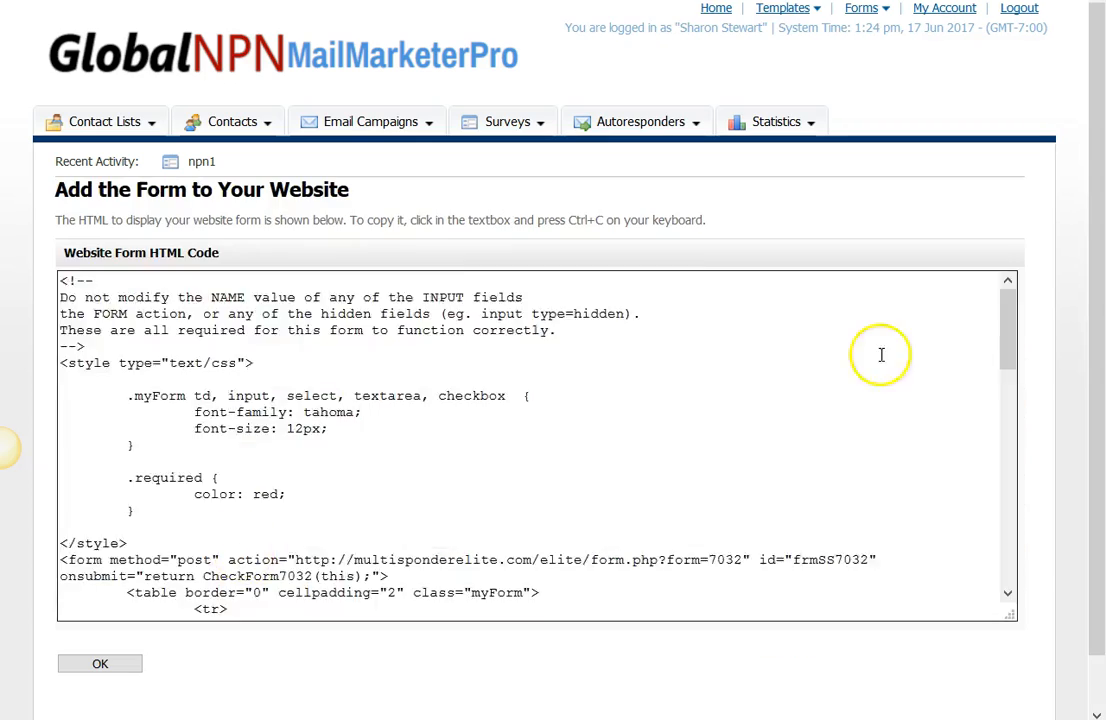
click(881, 354)
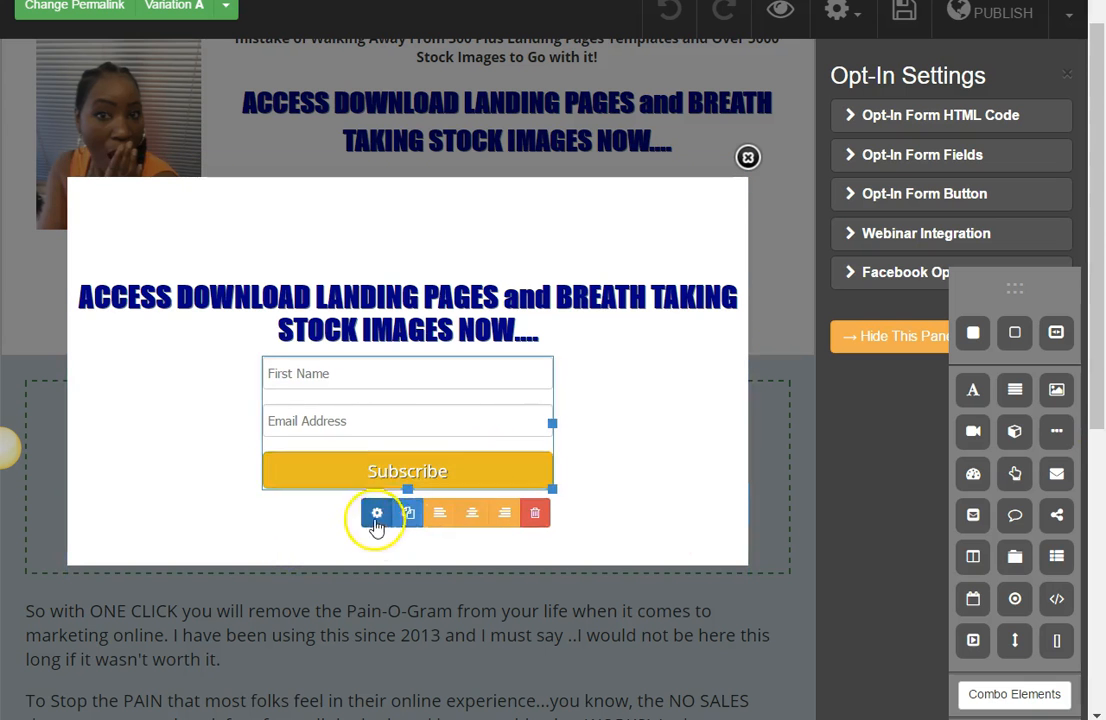
click(960, 117)
click(897, 510)
key(ctrl+v)
drag(1000, 294, 911, 66)
click(1030, 679)
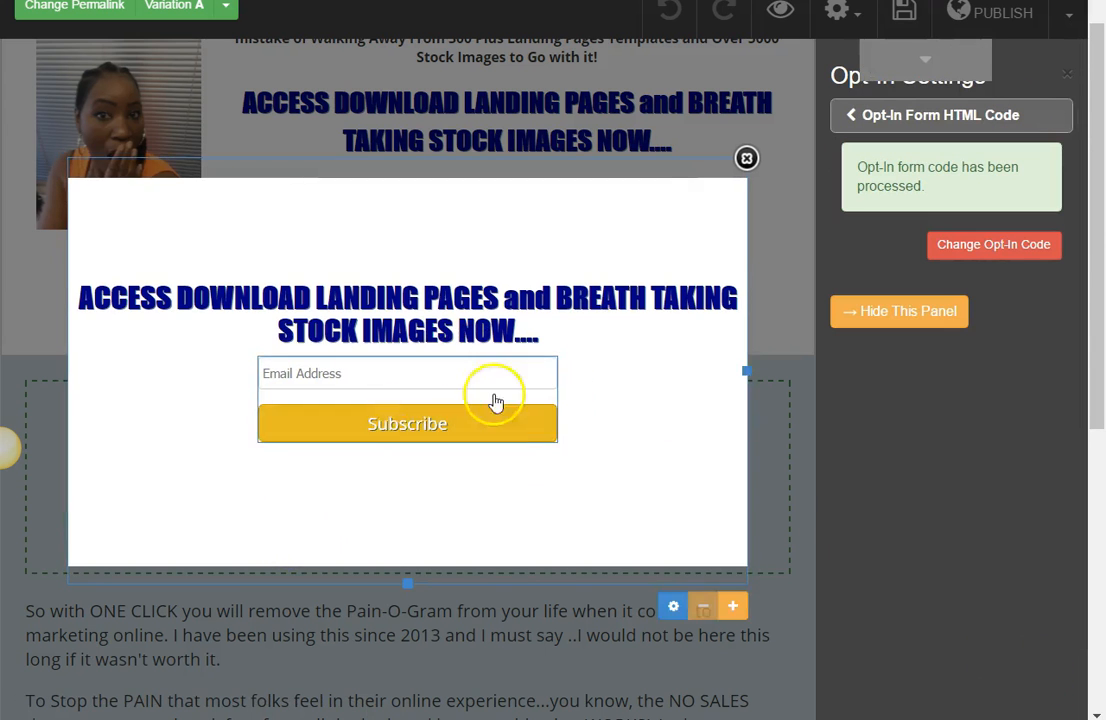
Step: Give the opt-in form's email field an envelope icon and save the field settings
click(986, 122)
click(980, 153)
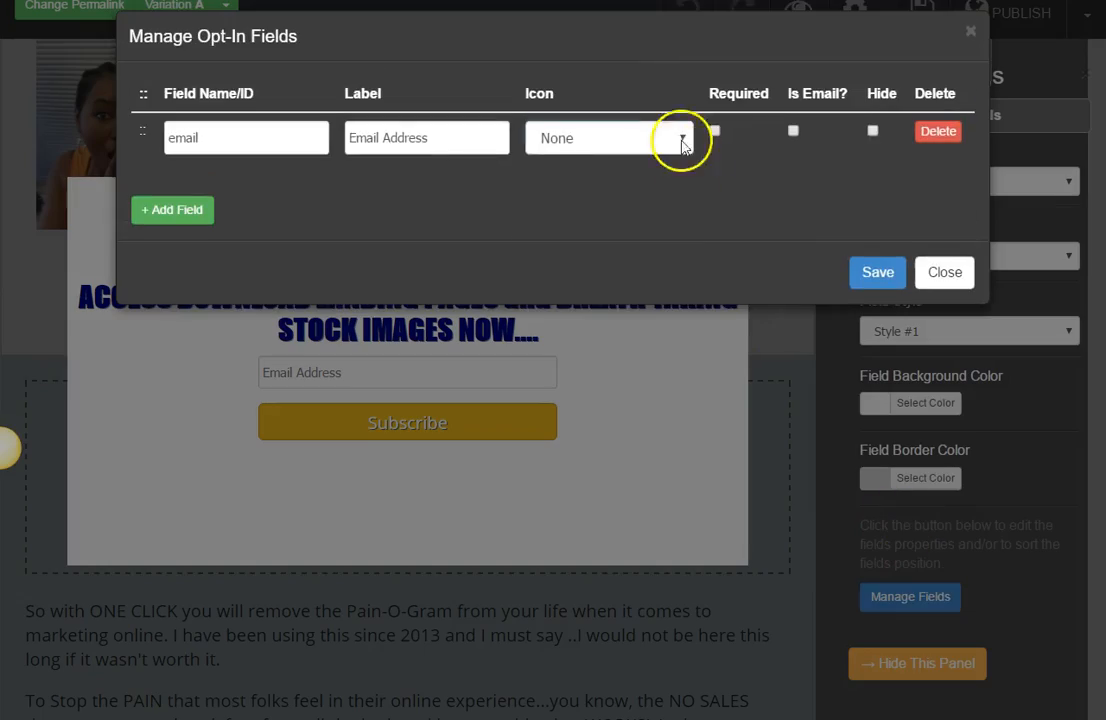
click(683, 145)
click(573, 160)
click(878, 272)
Step: Style the popup's email field with bold label text and a light blue border
click(912, 480)
click(914, 627)
click(1020, 662)
click(1000, 331)
click(980, 401)
click(892, 601)
click(892, 593)
click(907, 480)
click(916, 568)
click(920, 120)
Step: Set the popup opt-in button's text label to "Download Now!" and its font face to Boogaloo
click(925, 194)
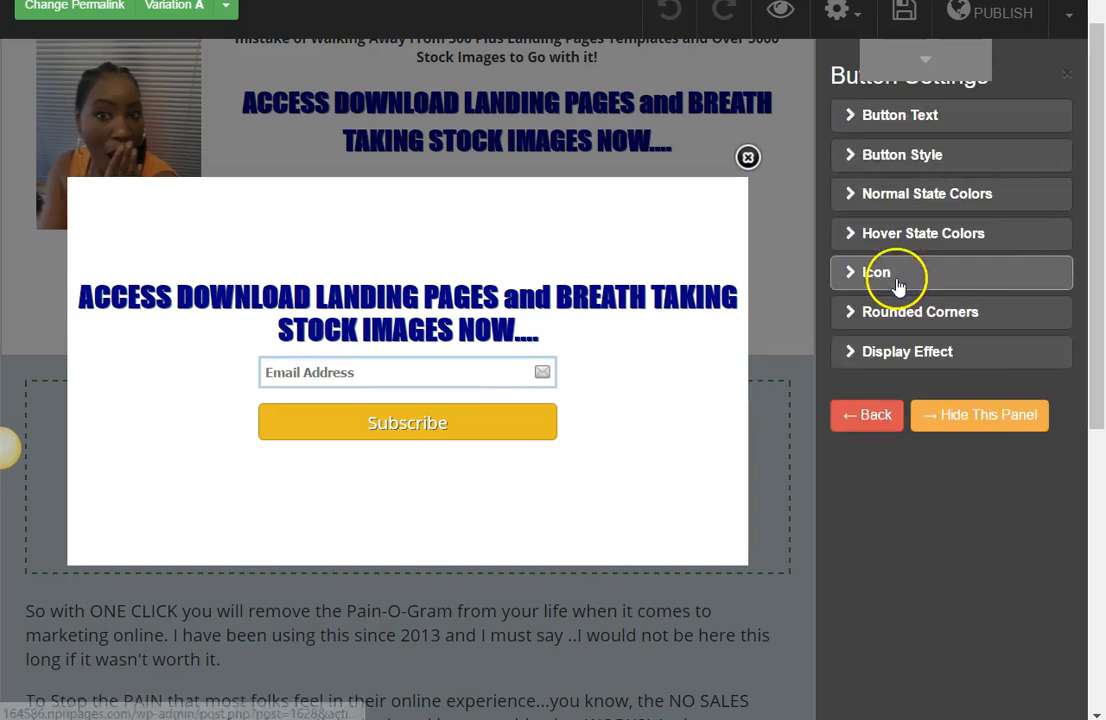
click(897, 284)
click(900, 115)
click(900, 115)
double_click(900, 181)
text(Download Now!)
click(951, 256)
scroll(1012, 440, down, 3)
click(1010, 470)
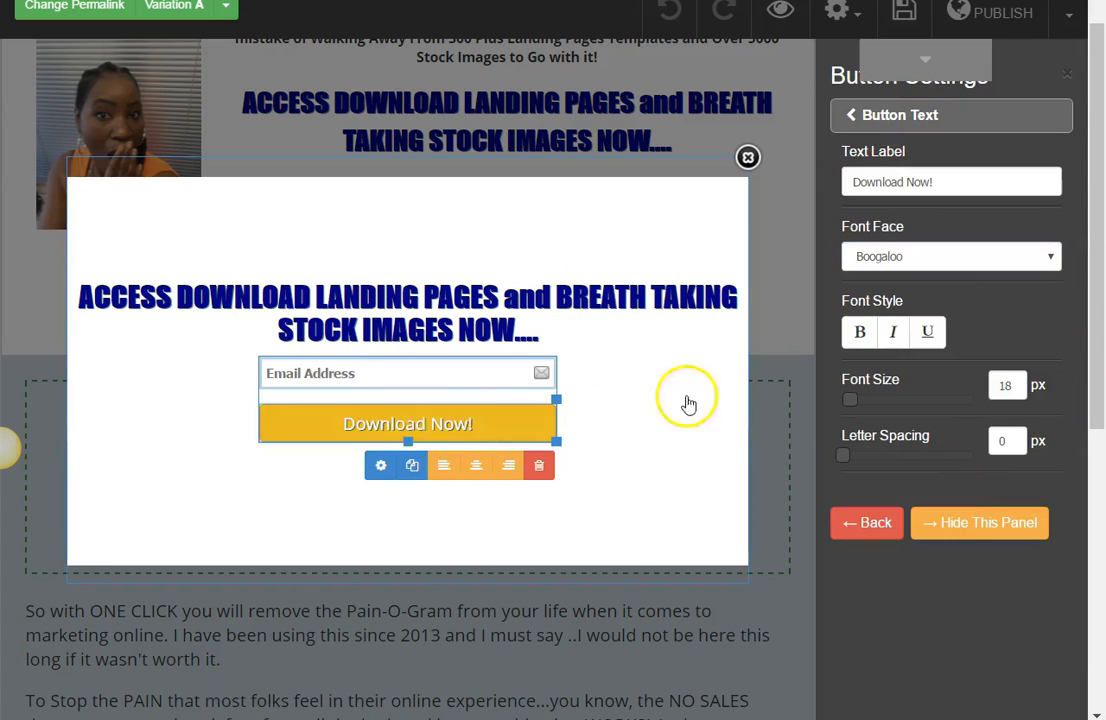
Step: Set the popup button's font size to 55 px in Boogaloo and widen the opt-in form
drag(850, 399, 868, 400)
click(1049, 256)
click(895, 574)
click(876, 402)
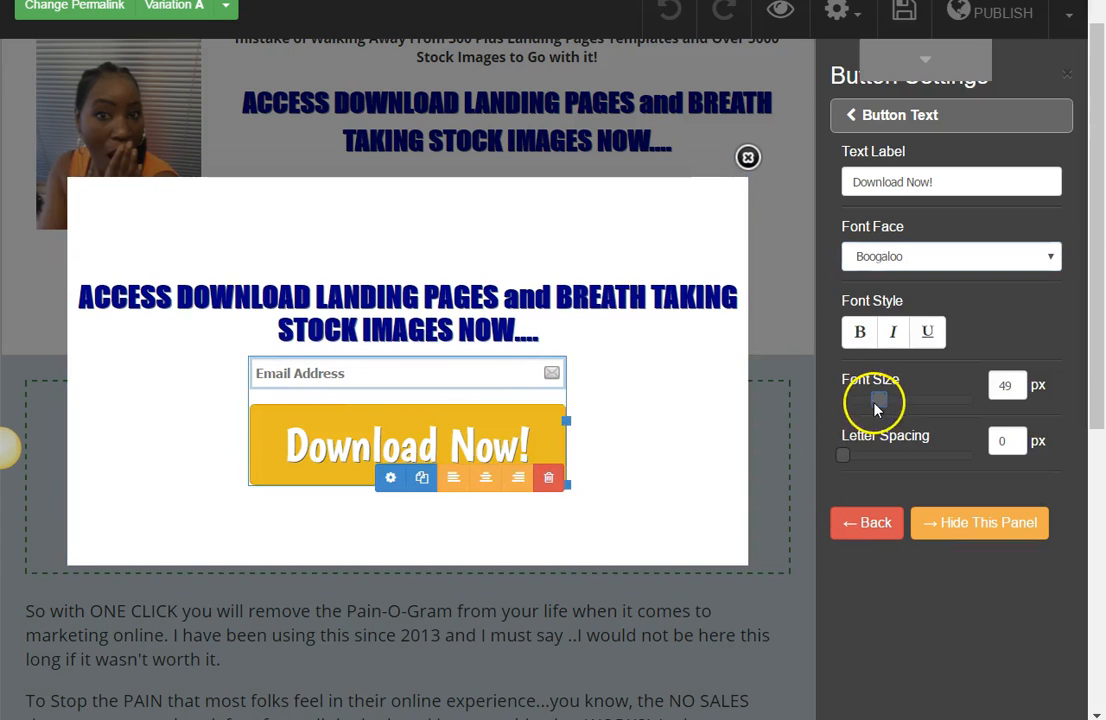
drag(876, 402, 885, 402)
drag(605, 454, 627, 454)
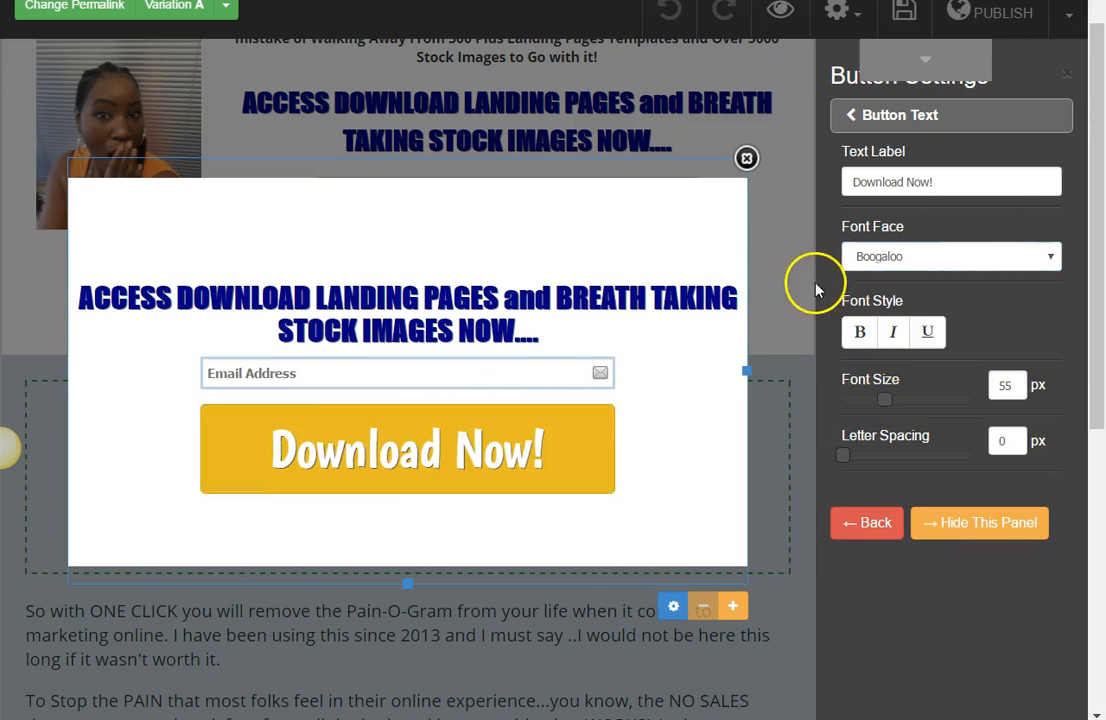
Step: Add a download icon in front of the popup button's "Download Now!" text
click(747, 158)
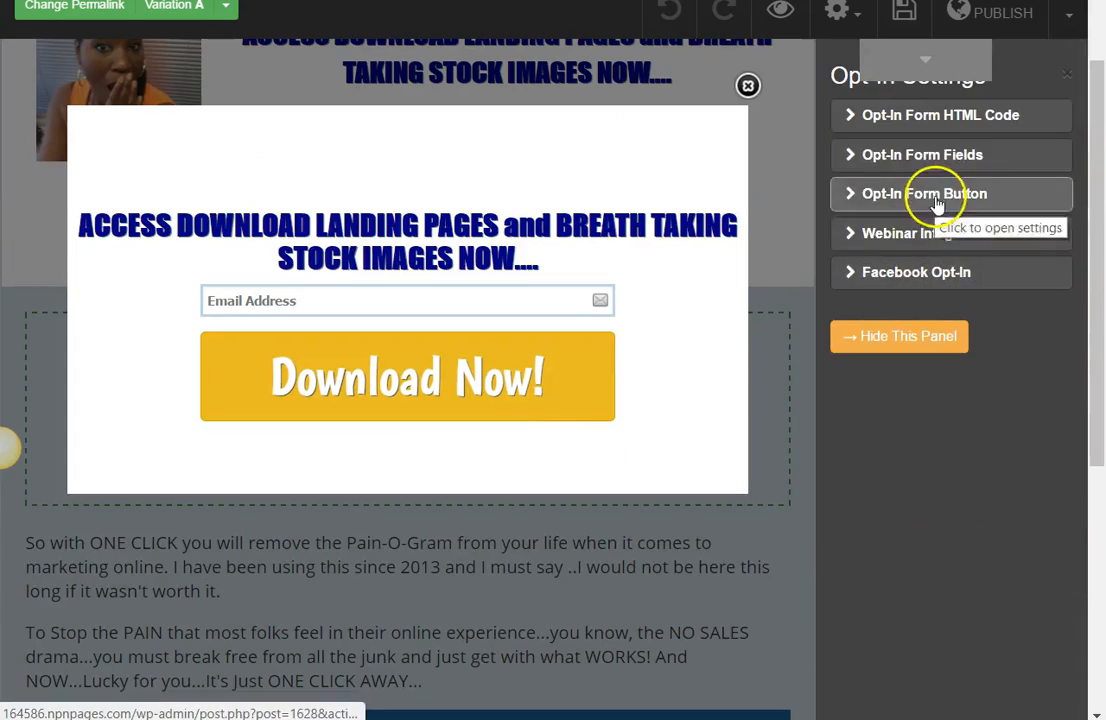
click(928, 200)
click(856, 428)
click(880, 115)
click(933, 156)
click(975, 182)
click(920, 115)
Step: Set the popup button's normal state color to the green swatch
click(920, 193)
click(909, 179)
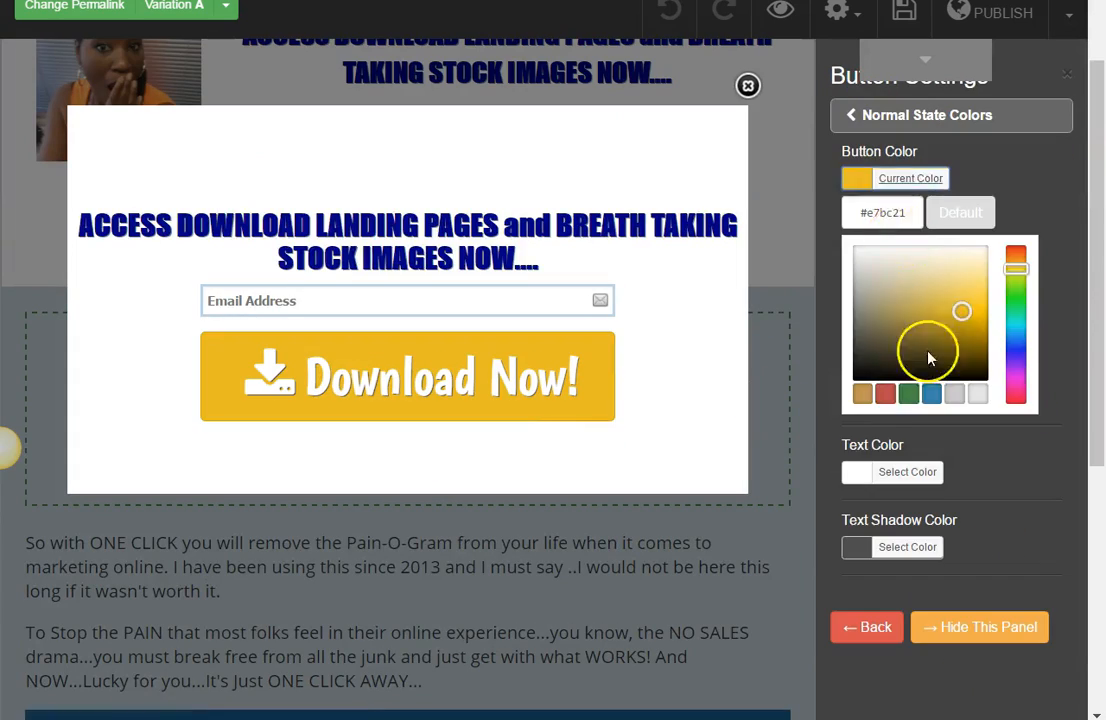
click(909, 394)
click(920, 115)
Step: Set the popup button's hover state color to yellow #e4d548
click(920, 232)
click(858, 179)
click(1016, 272)
click(942, 311)
click(980, 299)
click(957, 302)
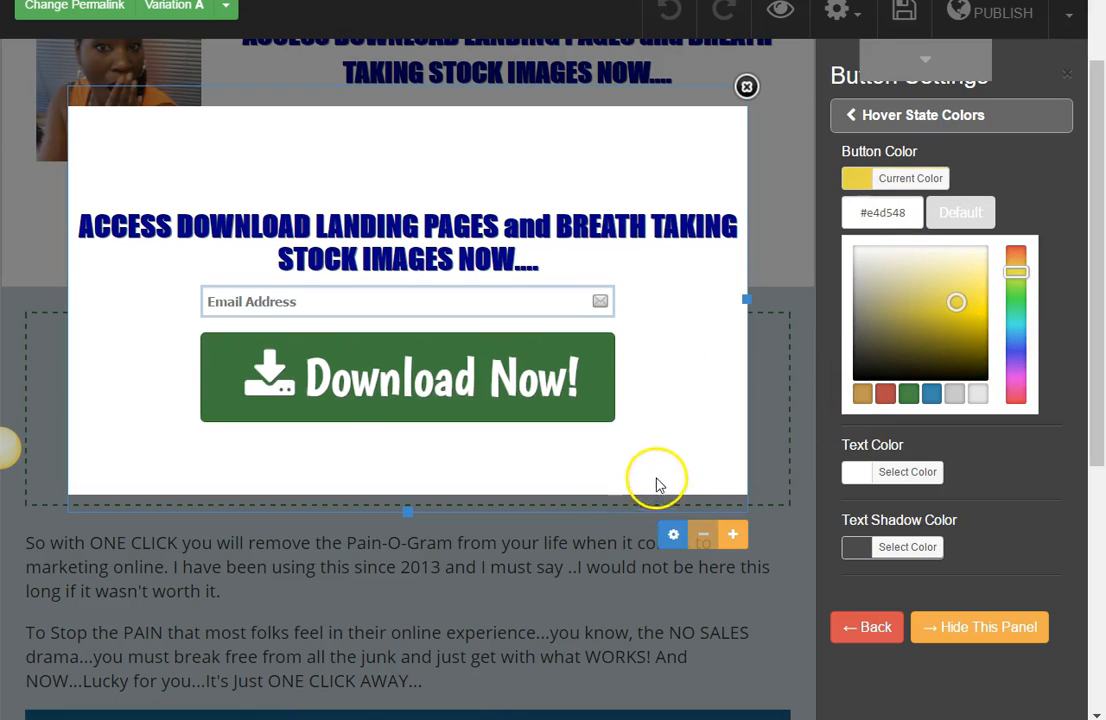
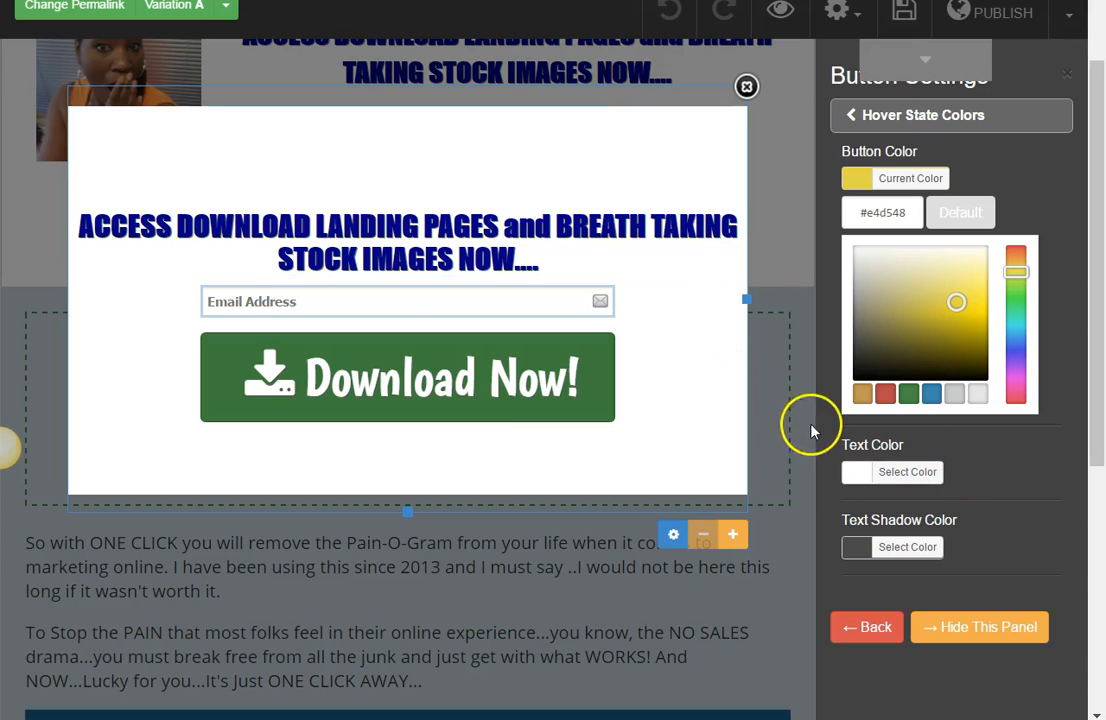
Step: Keep PopUp as the target link type of the "OK Let Me Ask You Something" video thumbnail and open its popup for editing
click(775, 257)
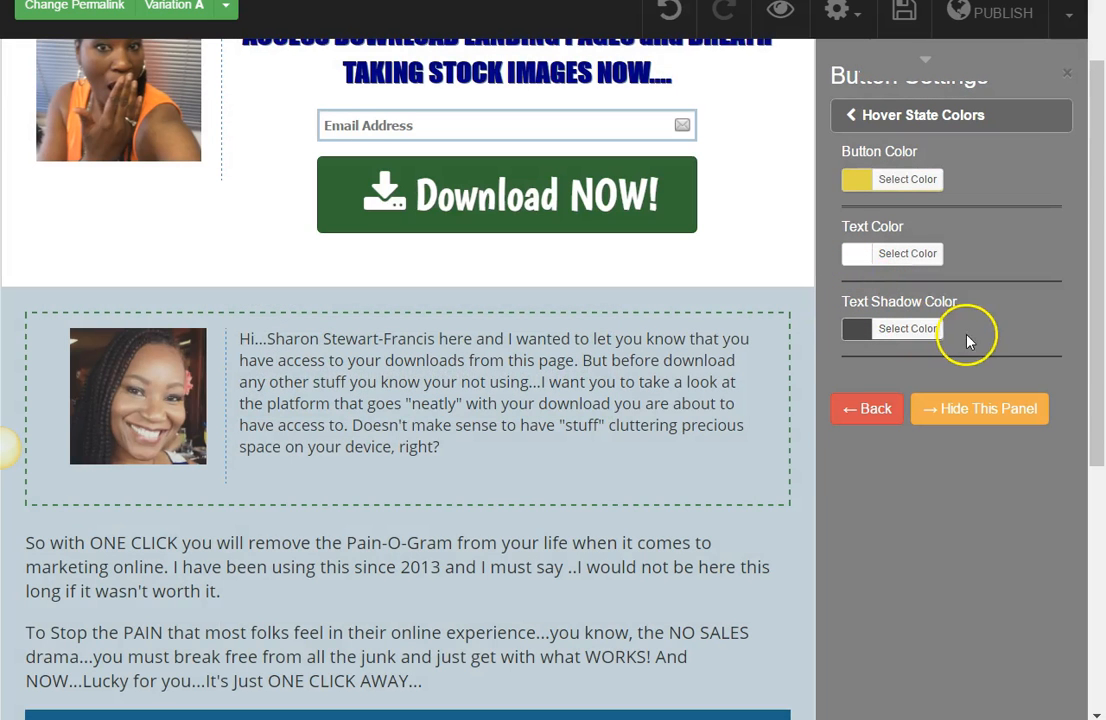
click(928, 66)
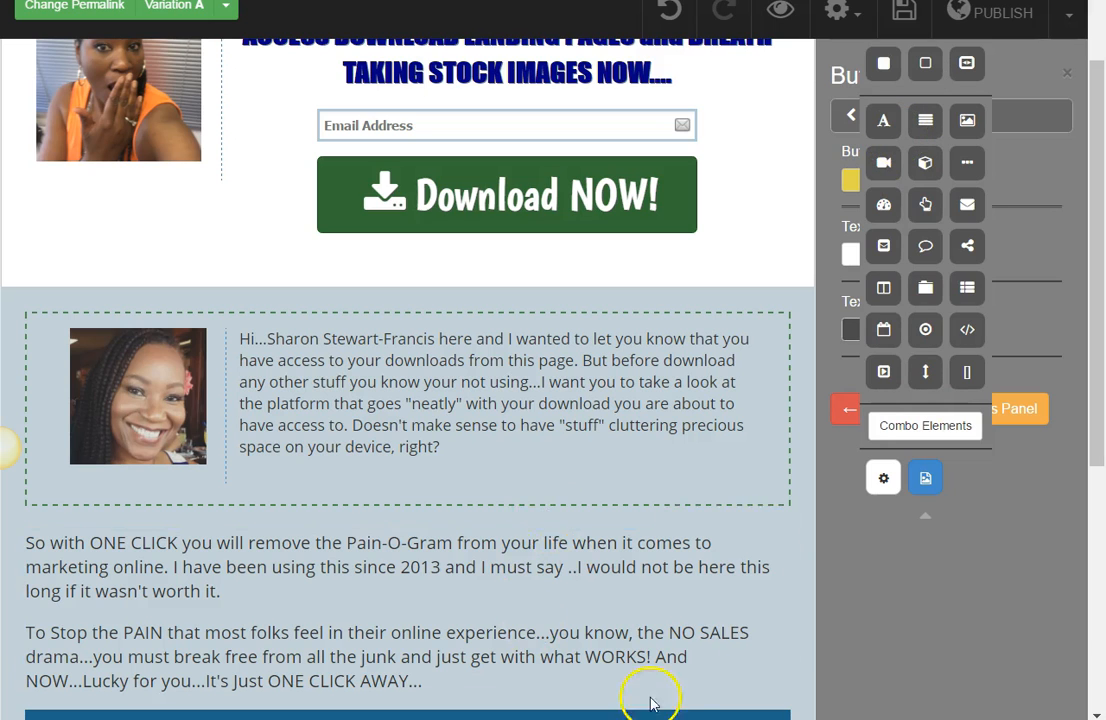
scroll(645, 650, down, 3)
mouse_move(705, 540)
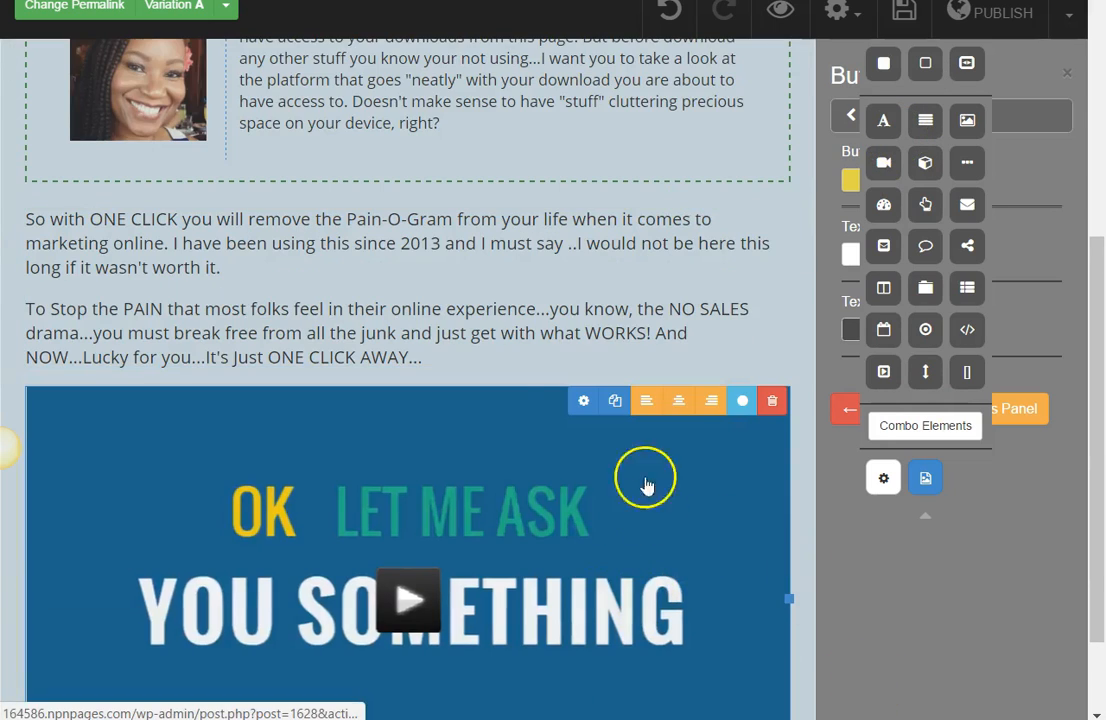
click(583, 400)
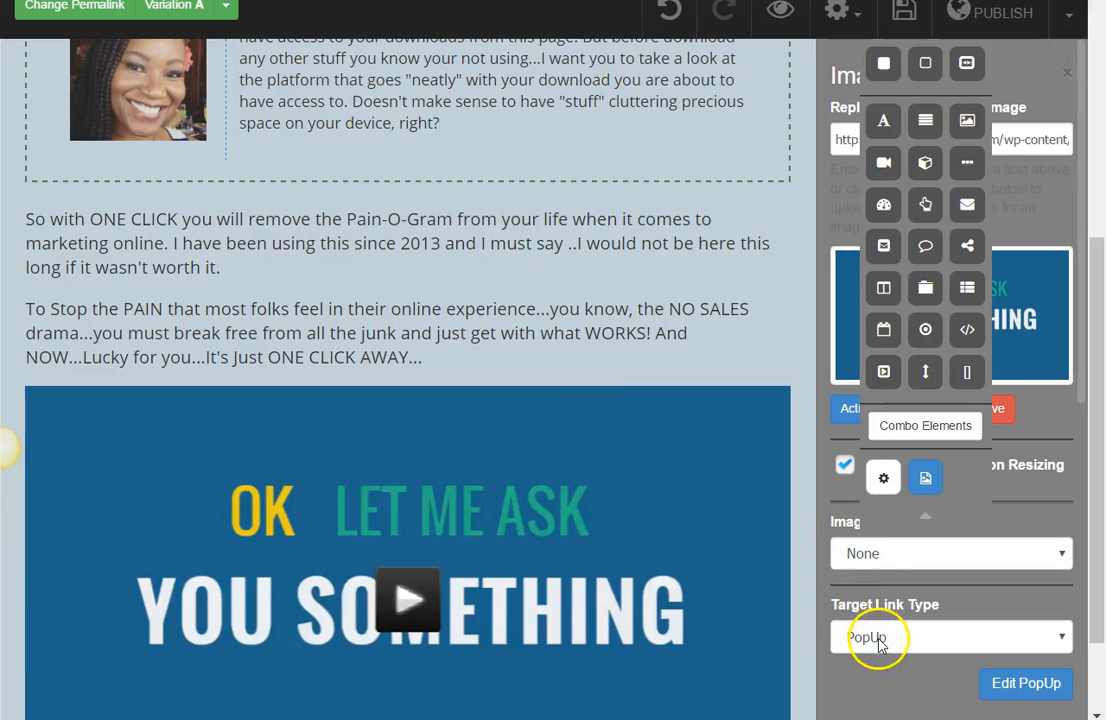
click(880, 640)
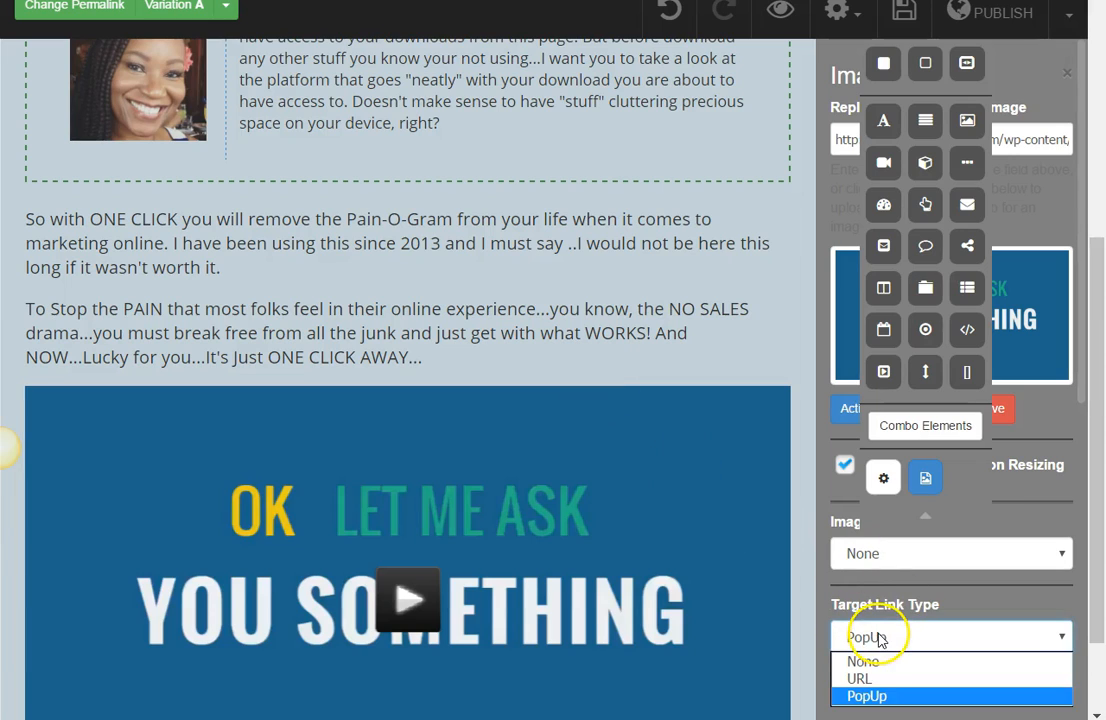
click(867, 697)
click(1018, 688)
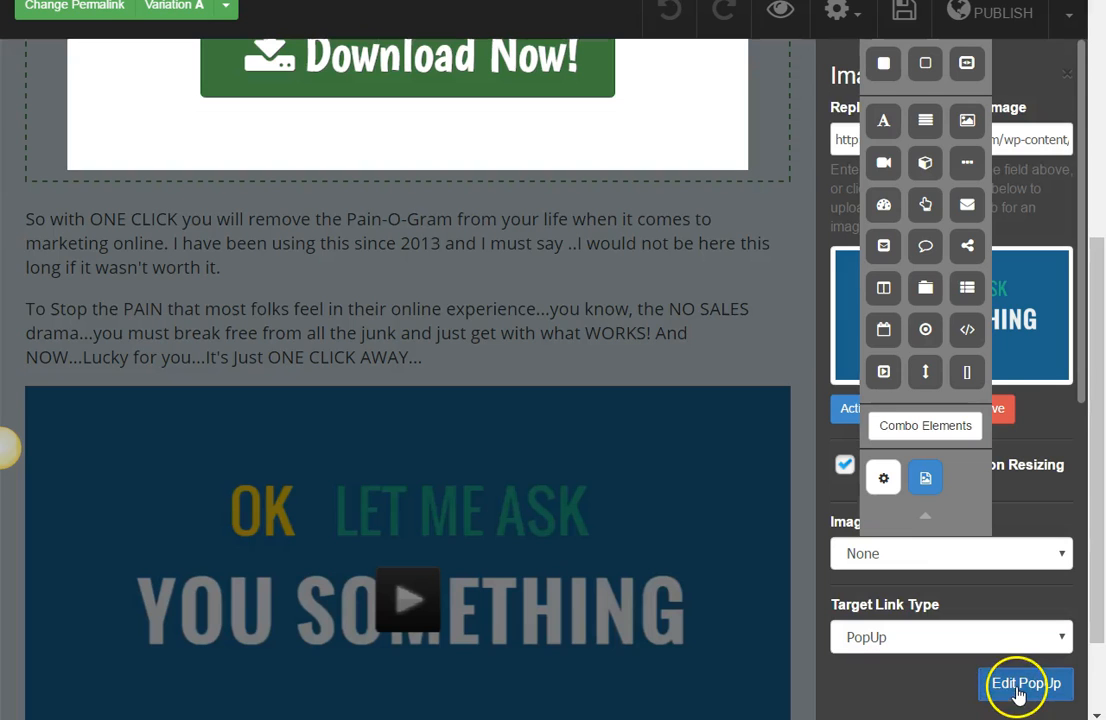
Step: Add an image element to the opt-in popup and place it above the headline
drag(1091, 316, 1100, 120)
drag(965, 122, 229, 187)
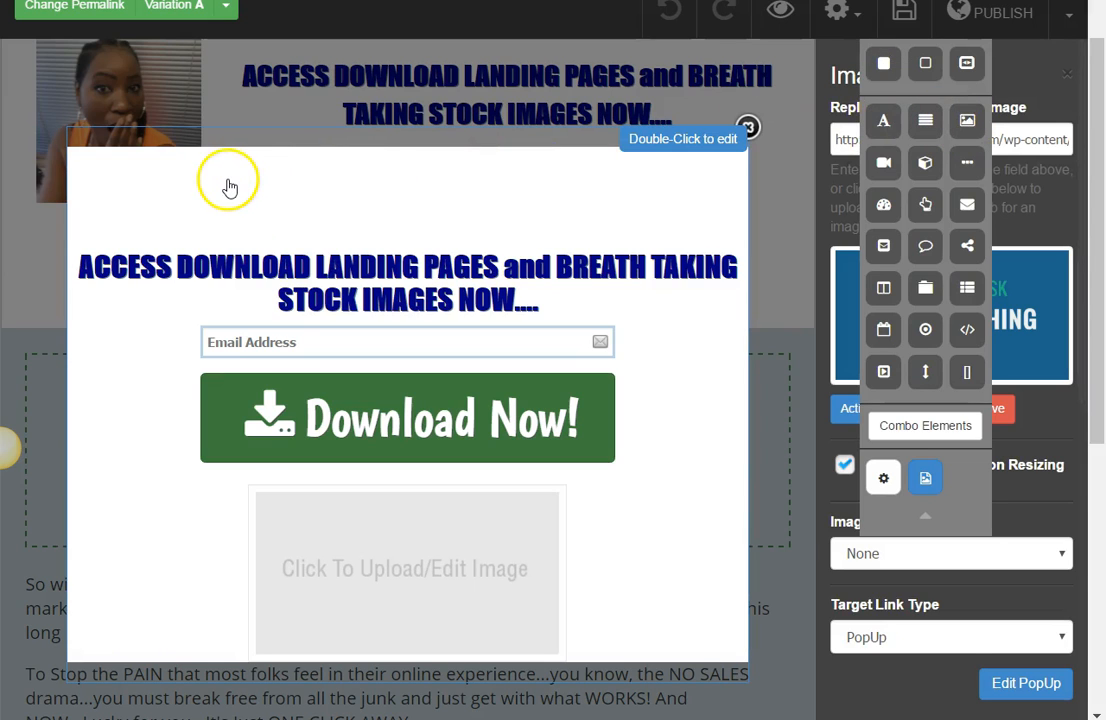
drag(313, 528, 138, 155)
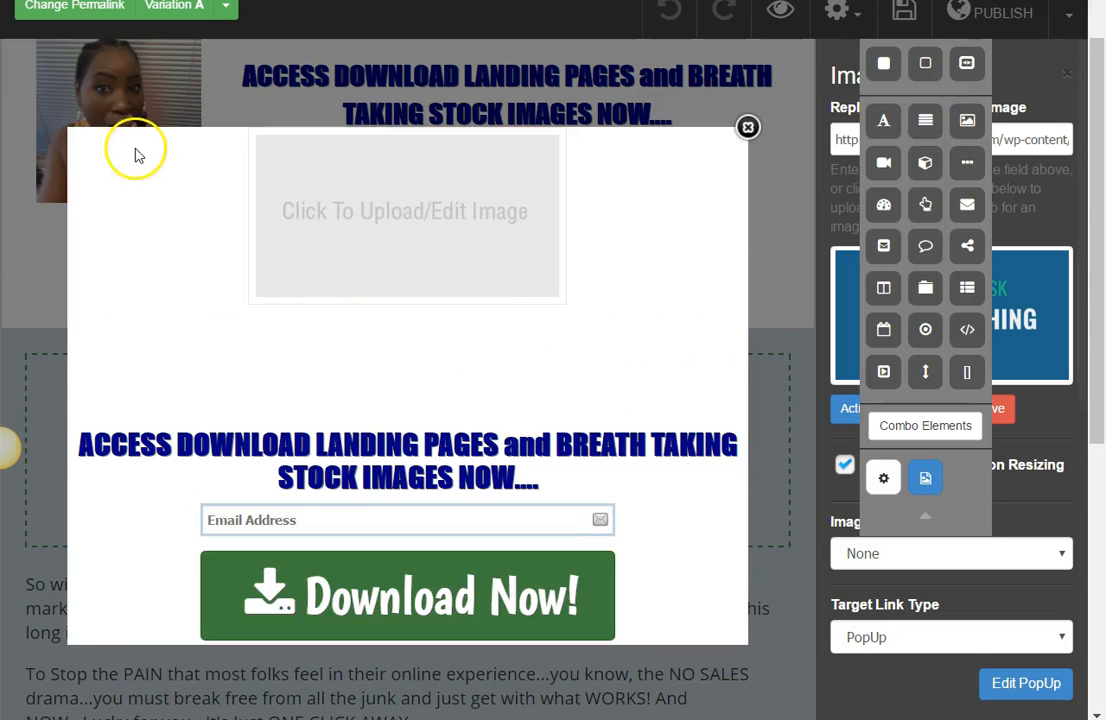
Step: Left-align the popup's image placeholder and fill it with the smiling portrait photo
click(418, 300)
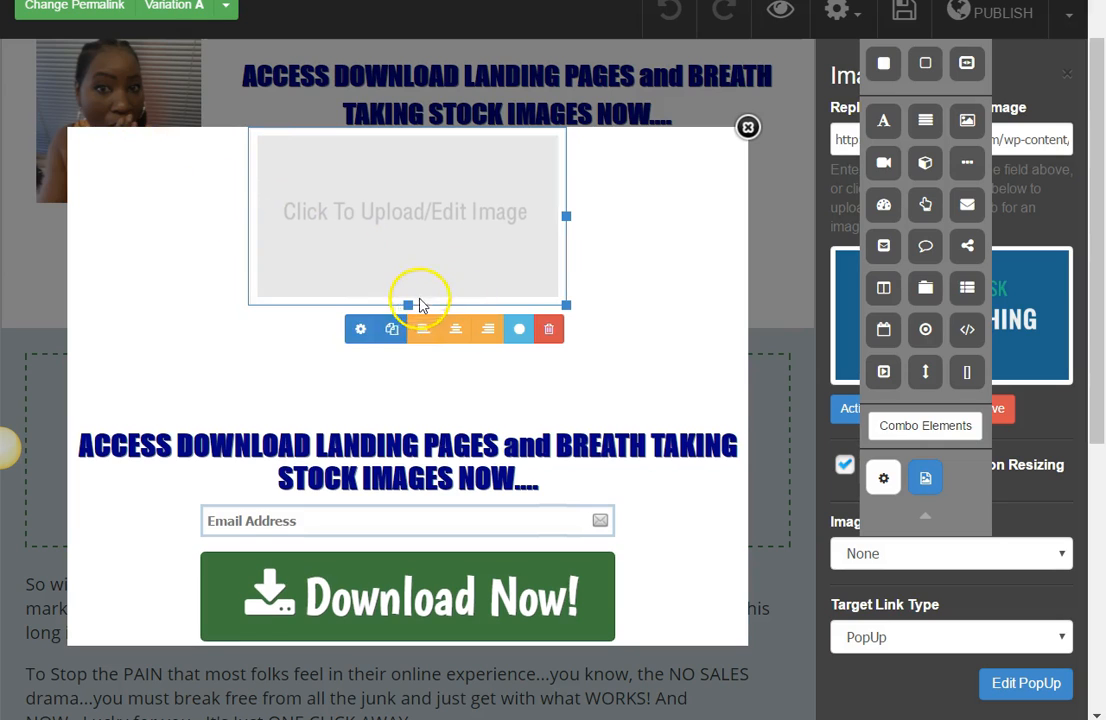
click(361, 332)
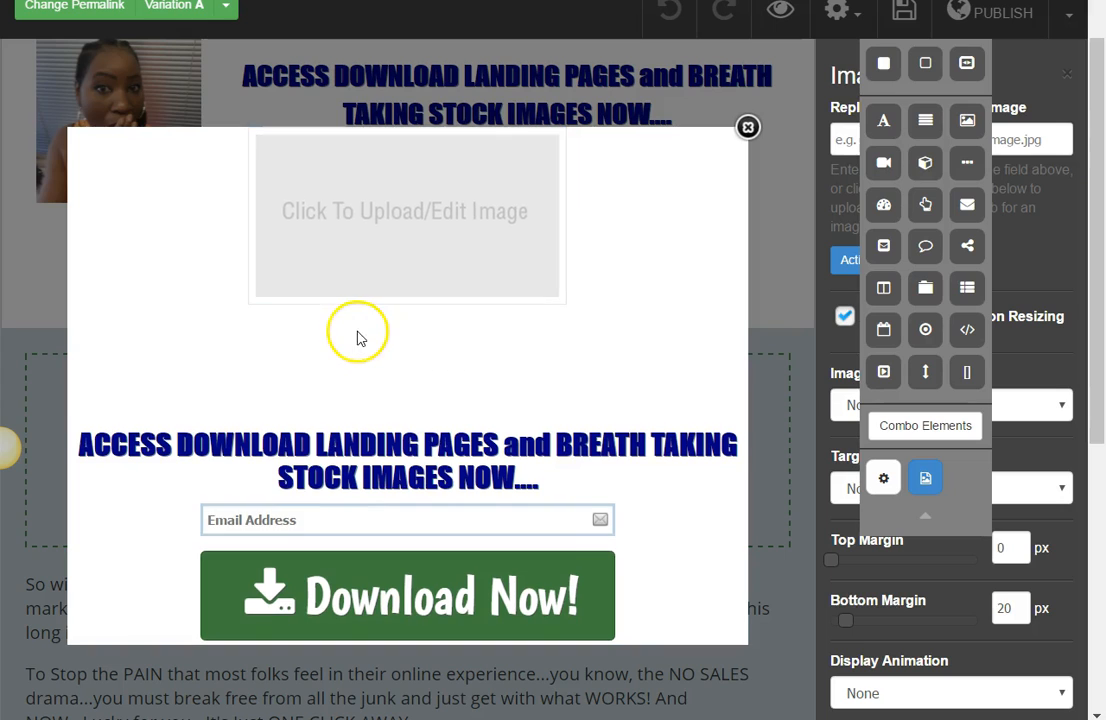
click(423, 330)
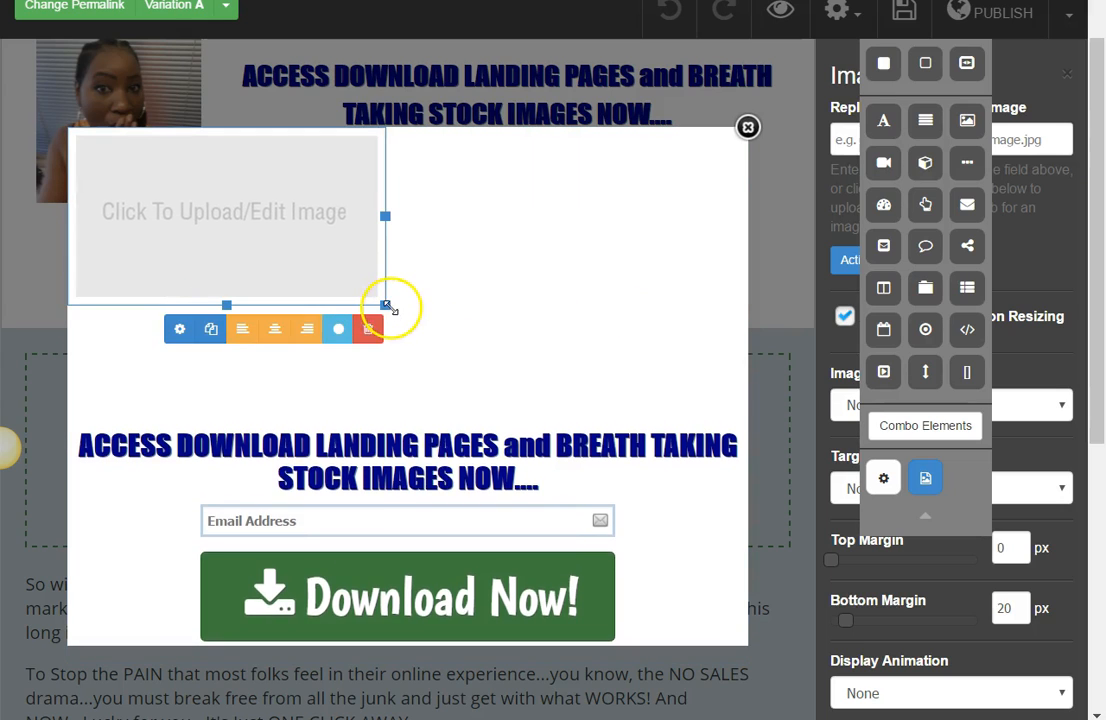
click(600, 335)
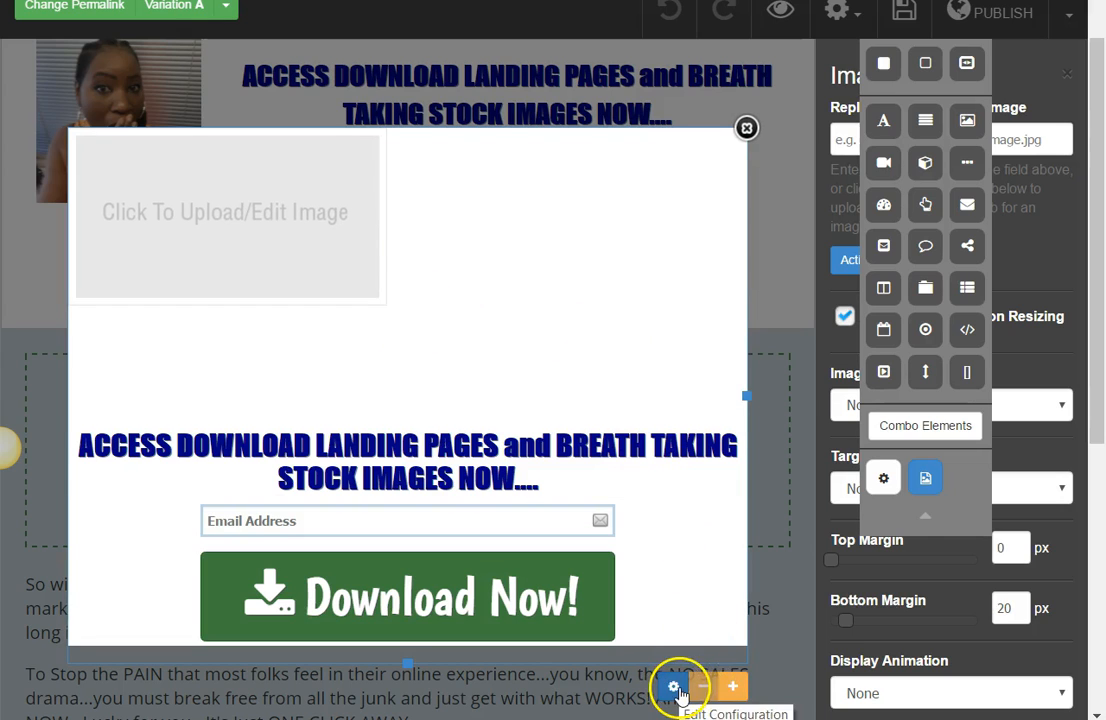
click(452, 345)
double_click(583, 337)
click(521, 316)
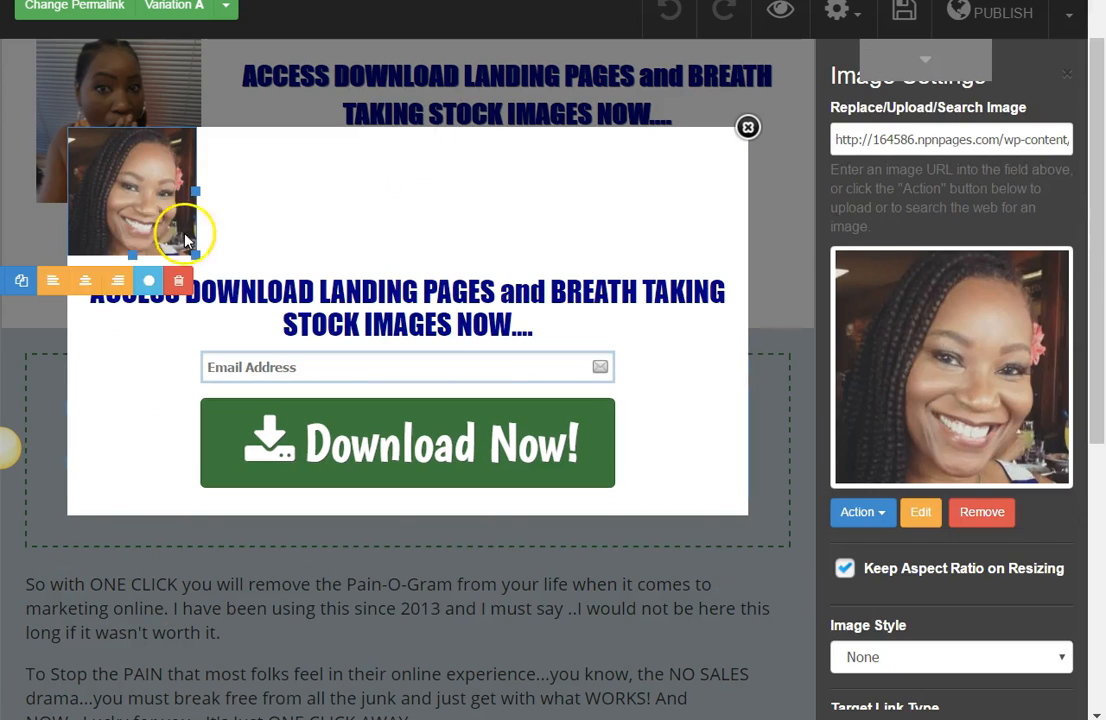
Step: Set the image style of the popup's portrait photo to Circle
click(884, 514)
click(1066, 531)
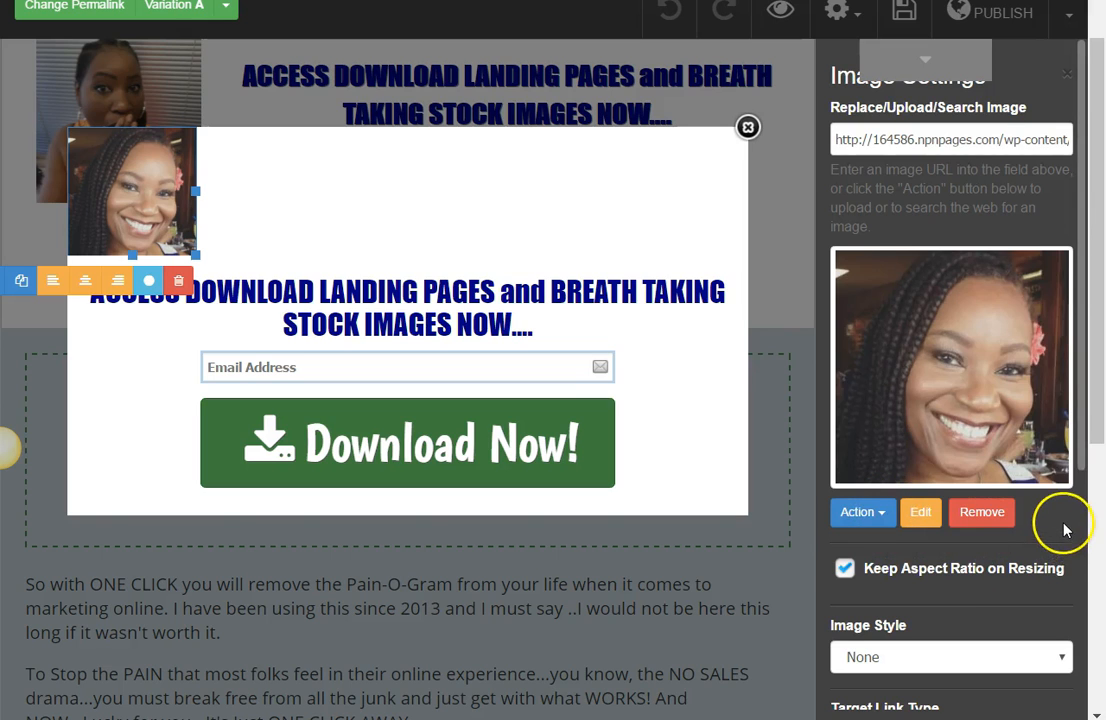
drag(1100, 437, 1094, 501)
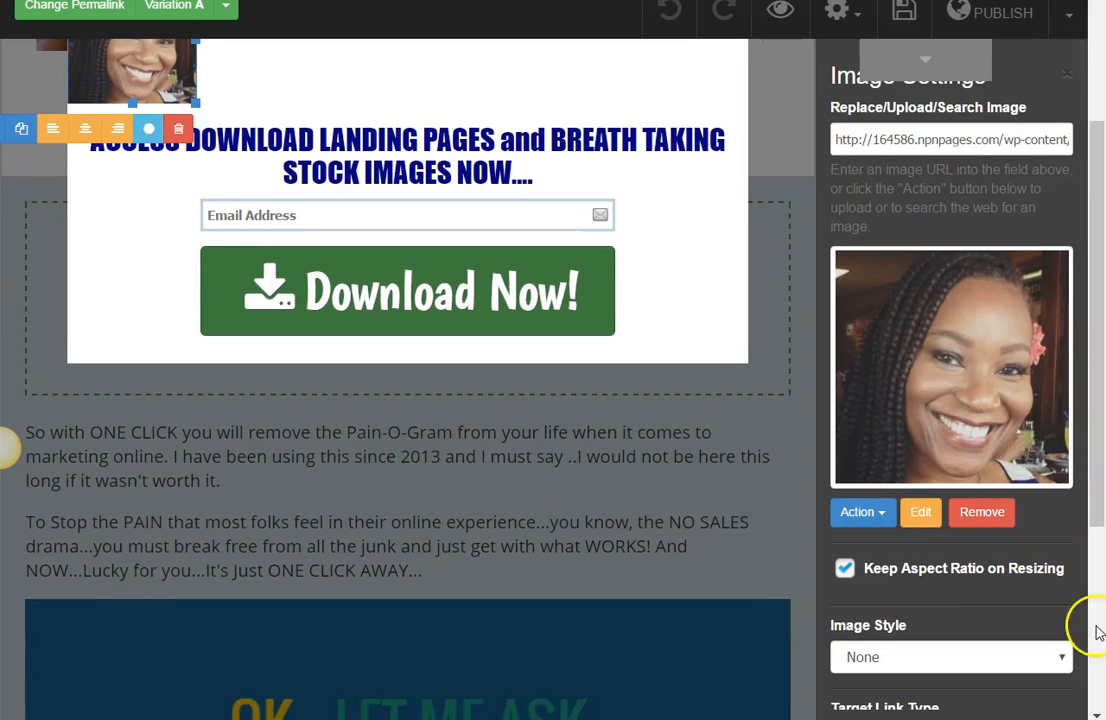
click(1062, 657)
click(963, 613)
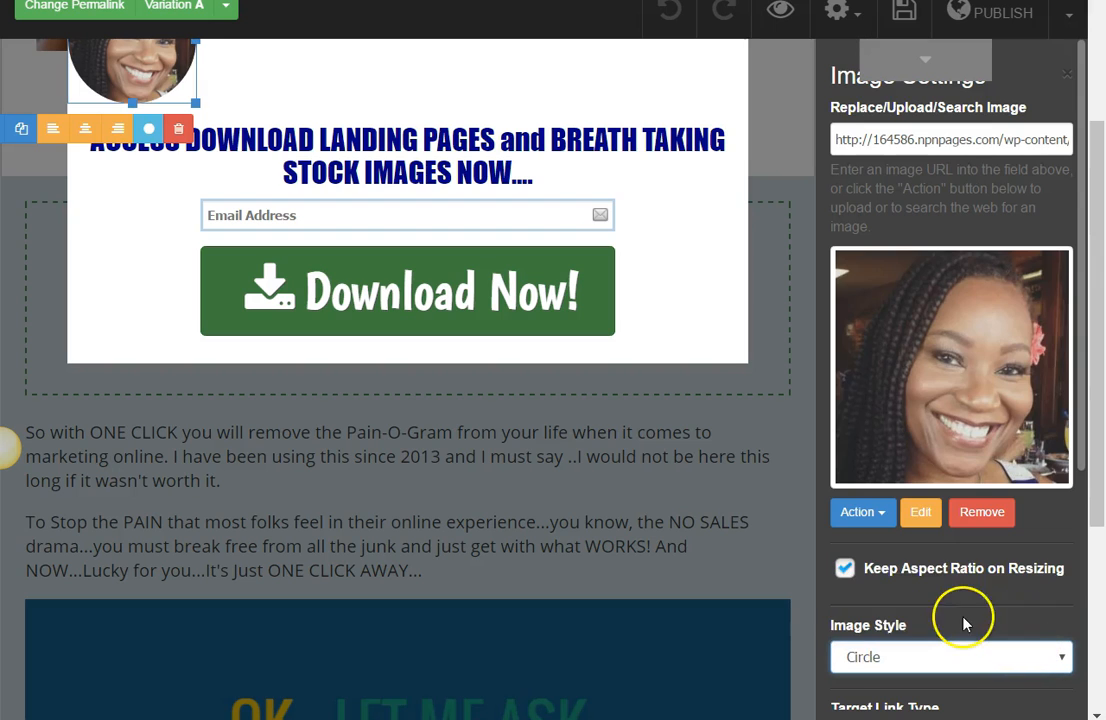
Step: Reduce the popup section's box opacity so that the page shows faintly through it
drag(1086, 506, 1102, 418)
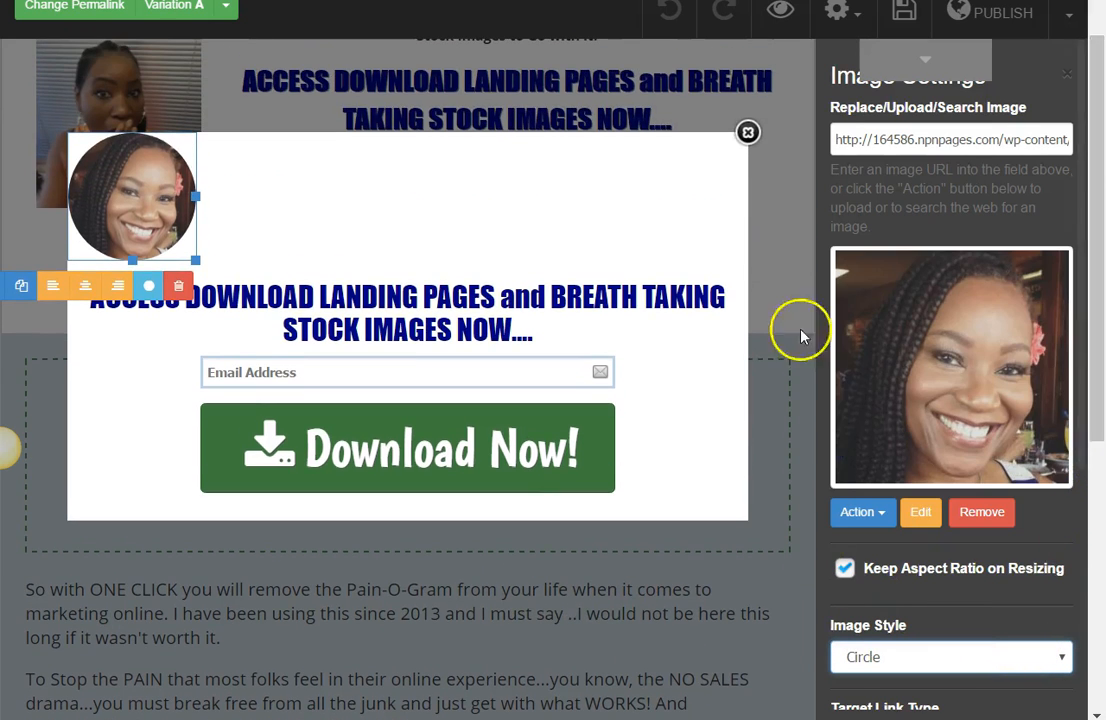
click(738, 382)
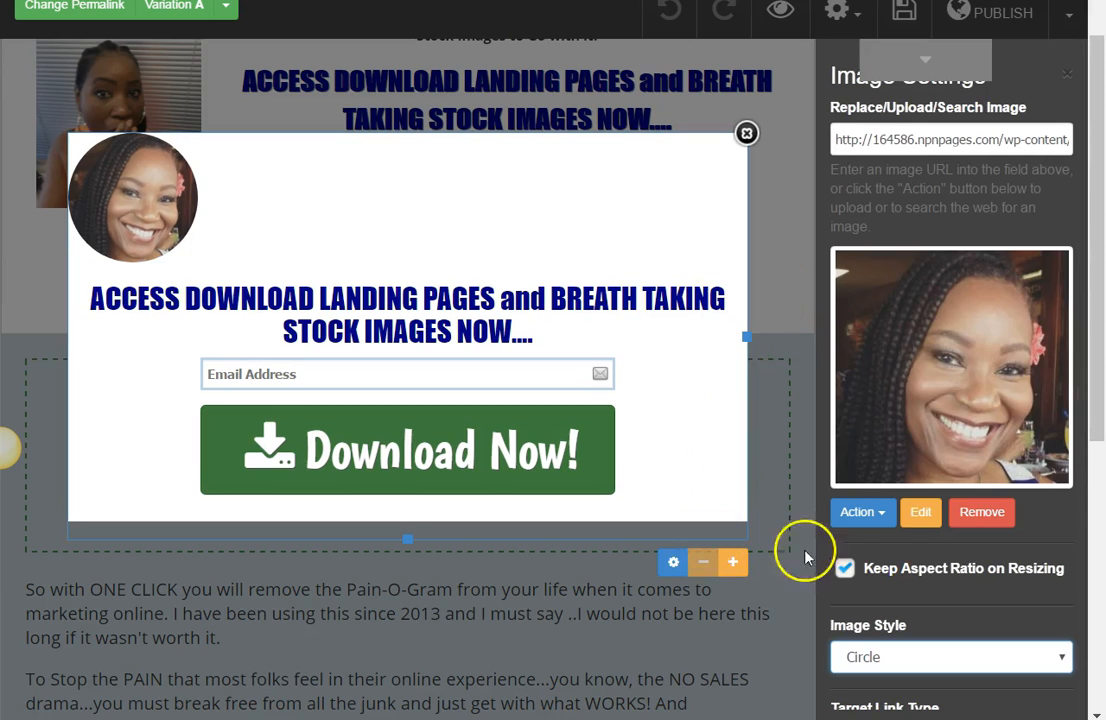
click(671, 563)
click(950, 352)
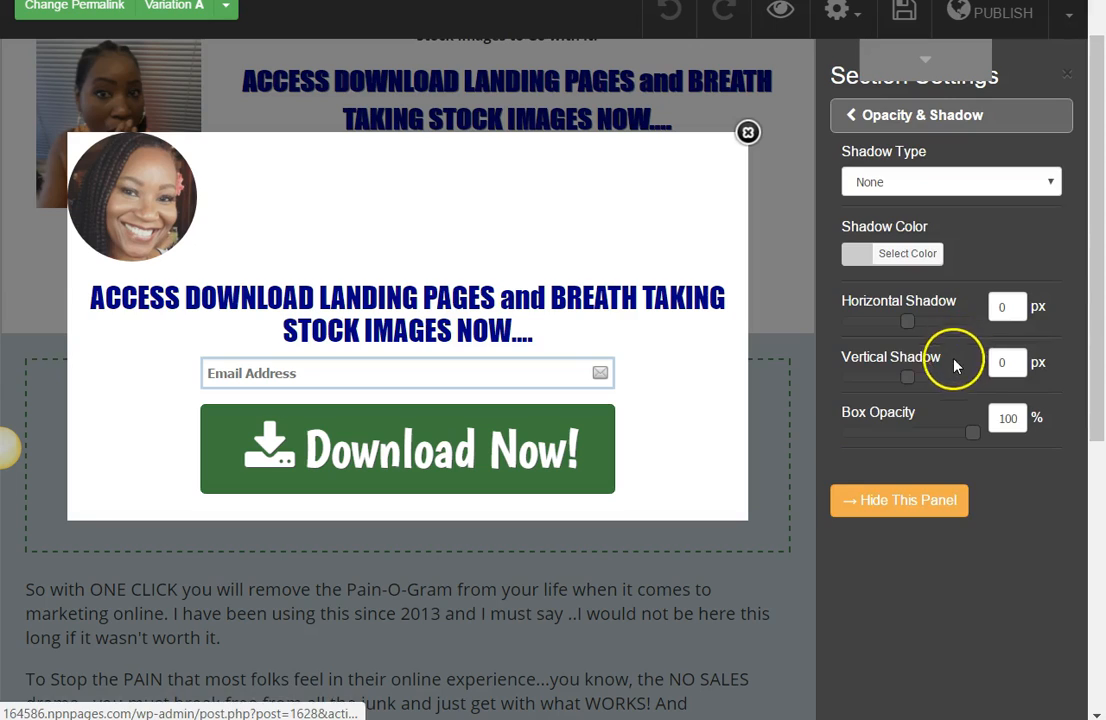
drag(980, 438, 948, 442)
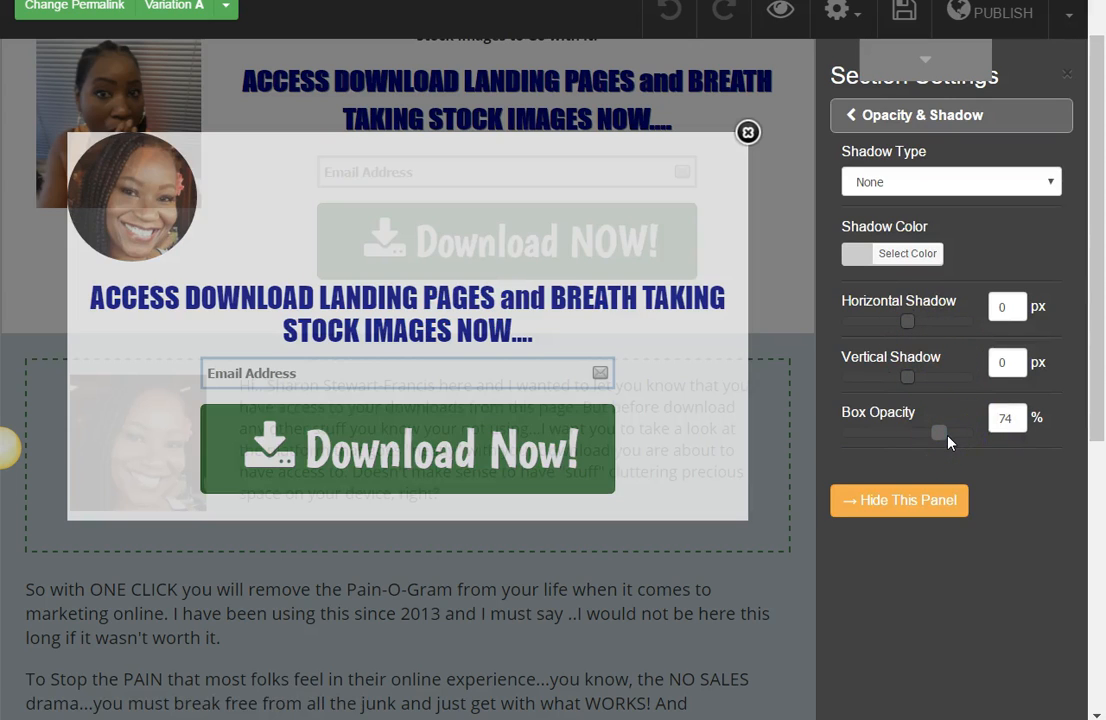
drag(948, 442, 965, 443)
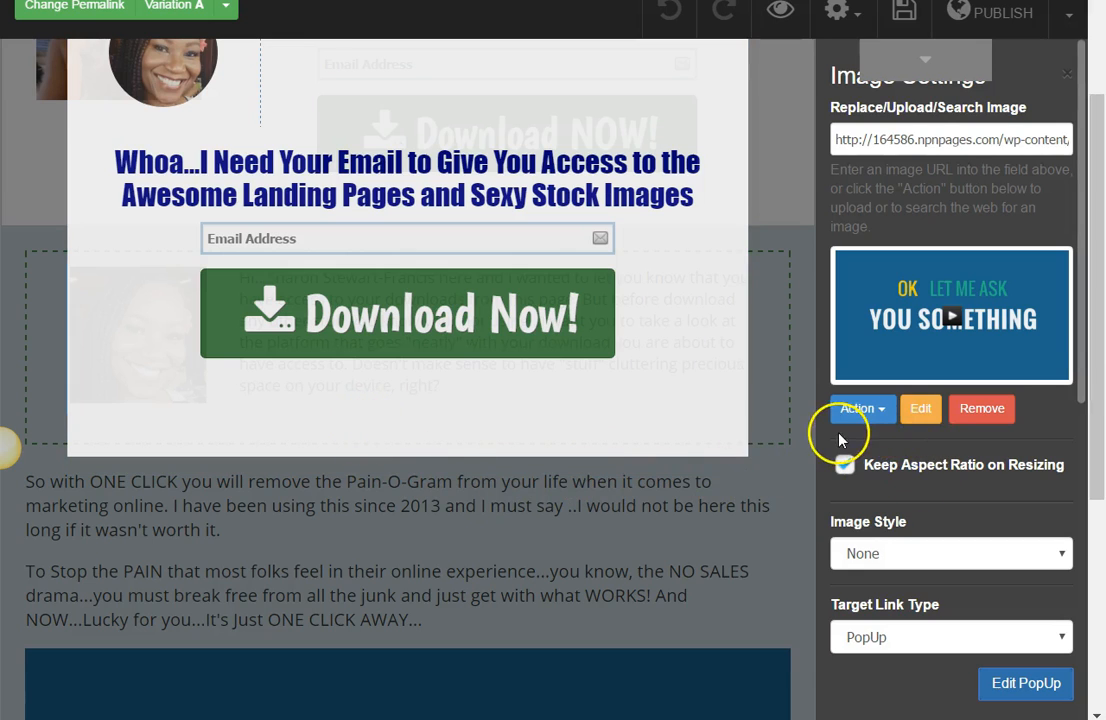
Step: Add a text element below the popup's download button reading "Your Privacy is Important to Us...We Don't Share Email Addresses"
drag(1094, 370, 1100, 258)
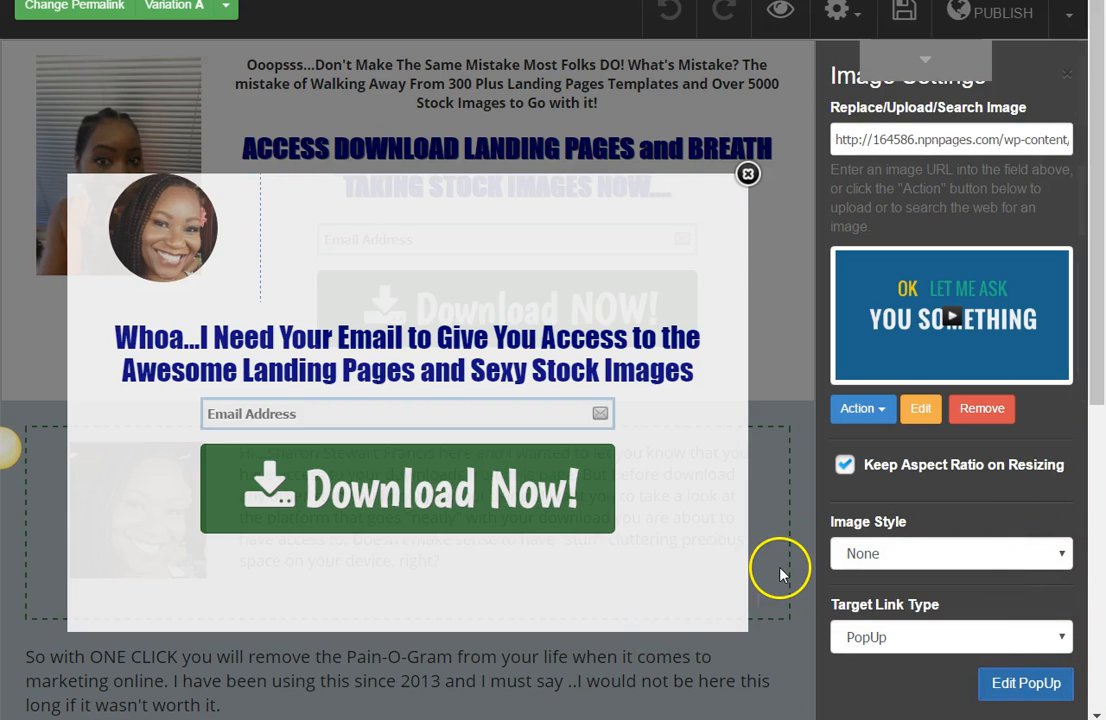
click(925, 62)
drag(883, 120, 315, 578)
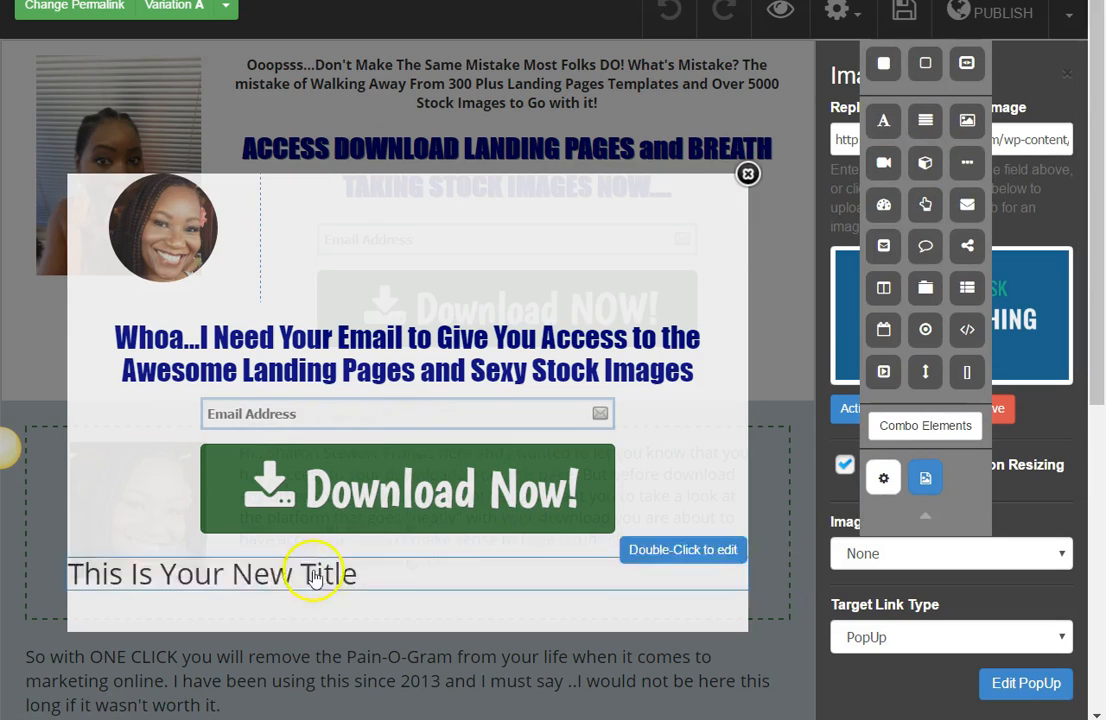
double_click(313, 578)
click(265, 535)
click(272, 193)
text(Your Piv)
key(BackSpace)
key(BackSpace)
text(rivacy is)
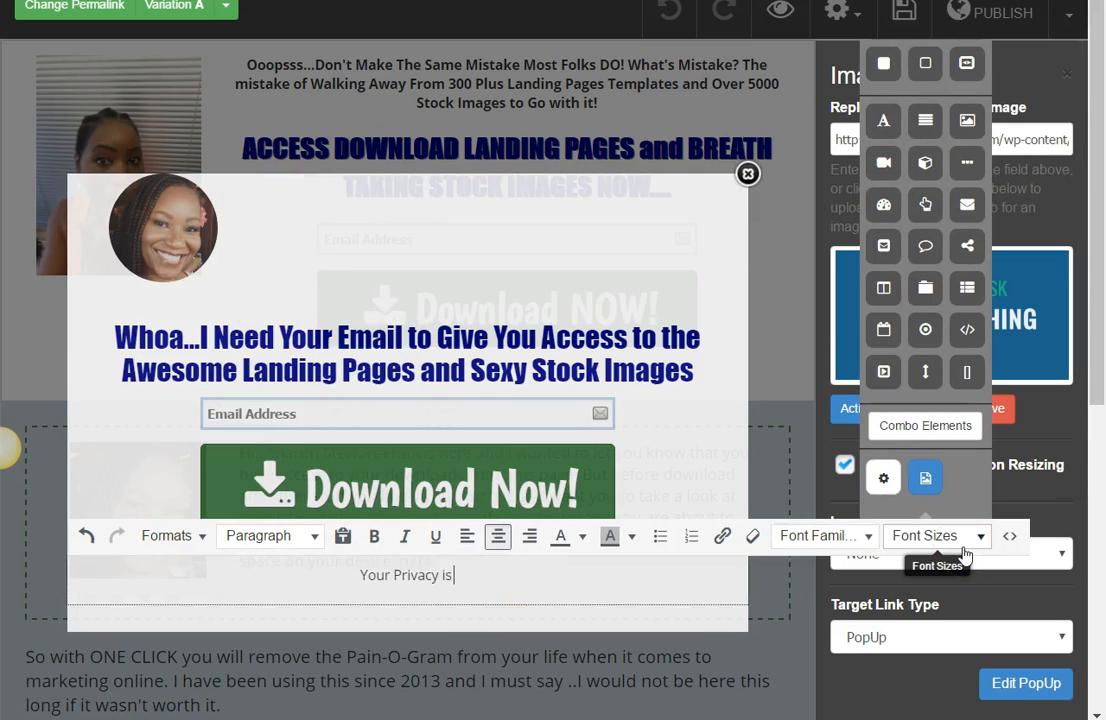
text( Important to Us...We Don't Share Email Addresses)
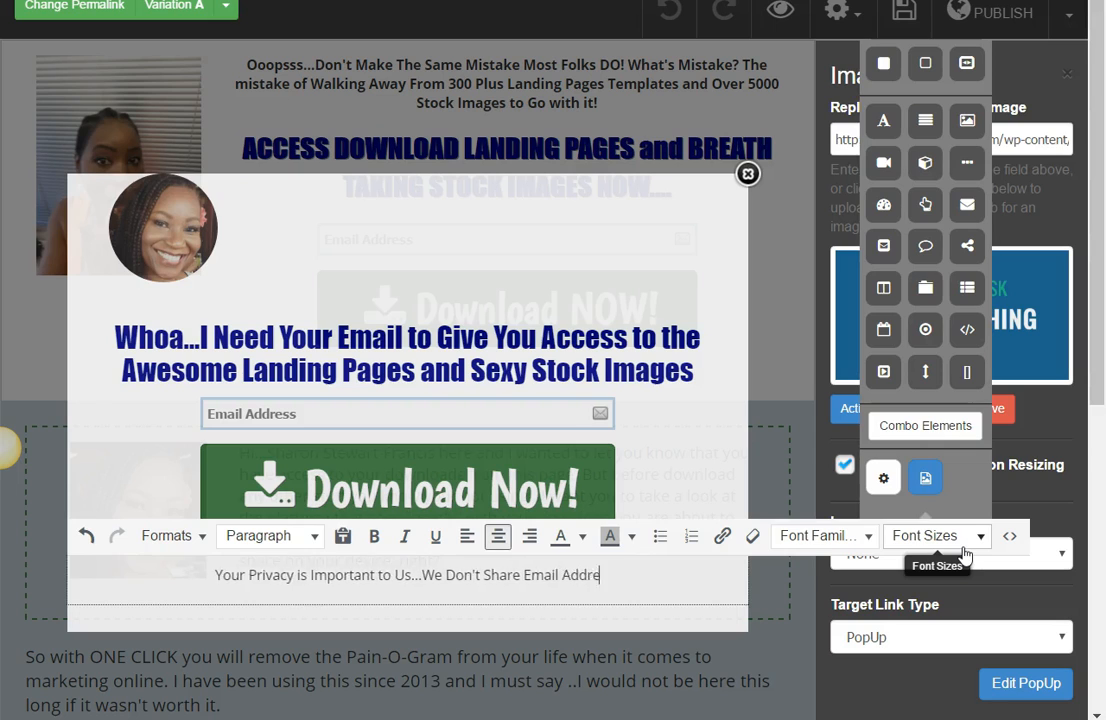
click(686, 481)
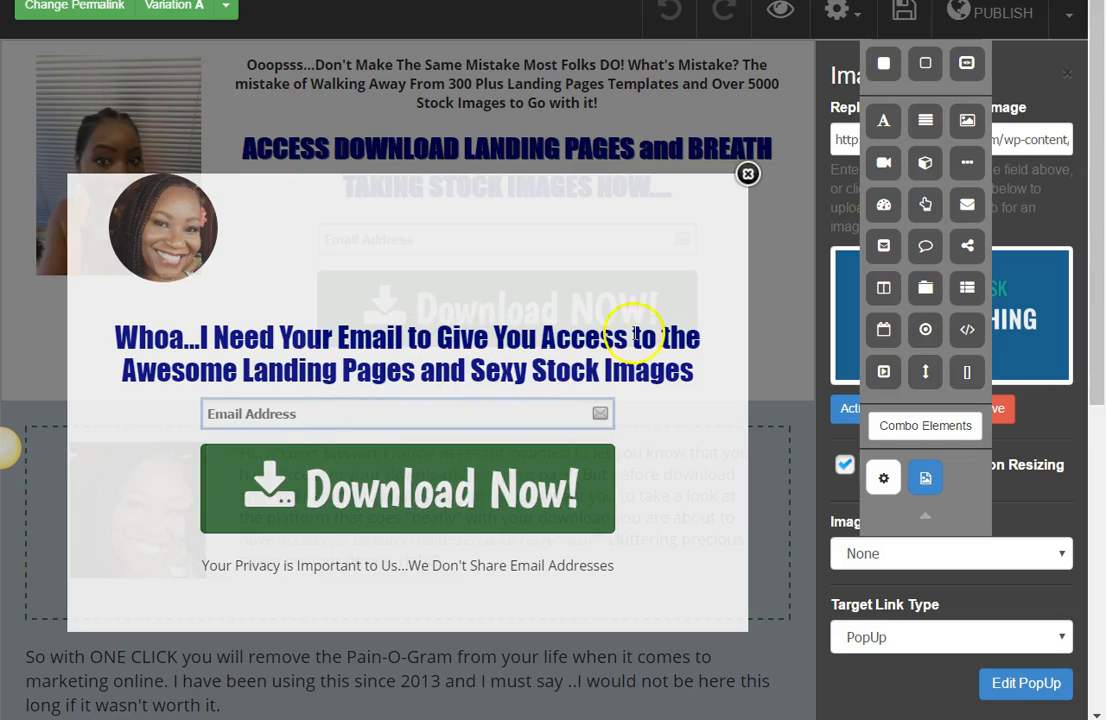
Step: Close the popup, then save and publish the landing page
click(765, 250)
click(906, 14)
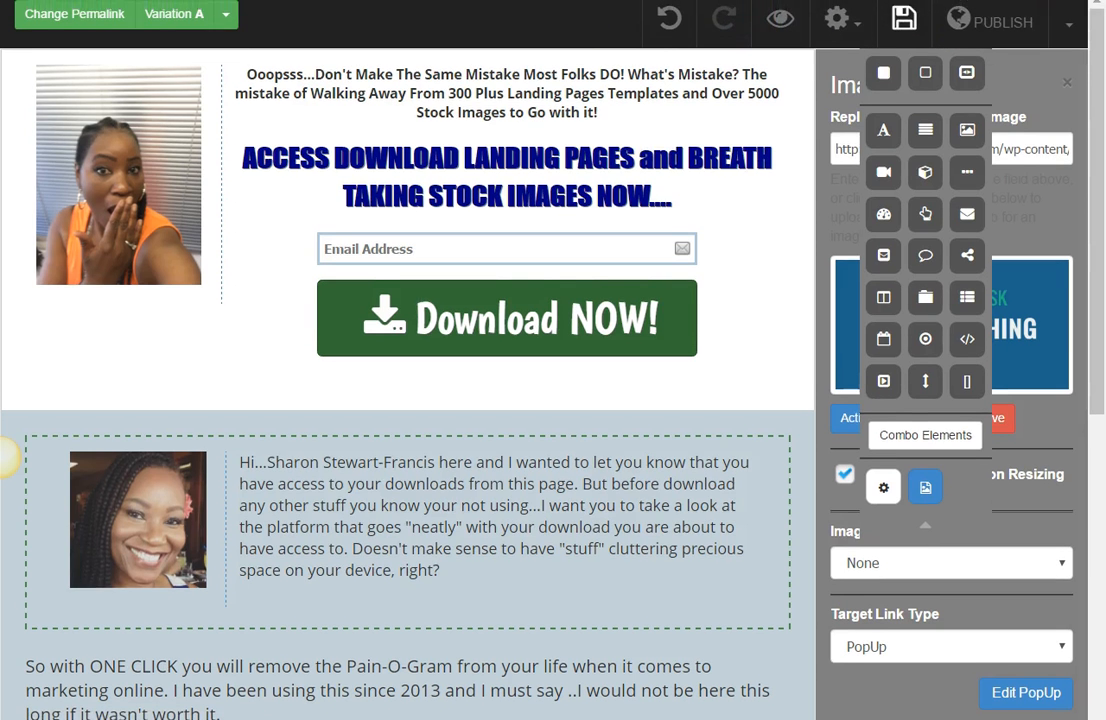
click(983, 38)
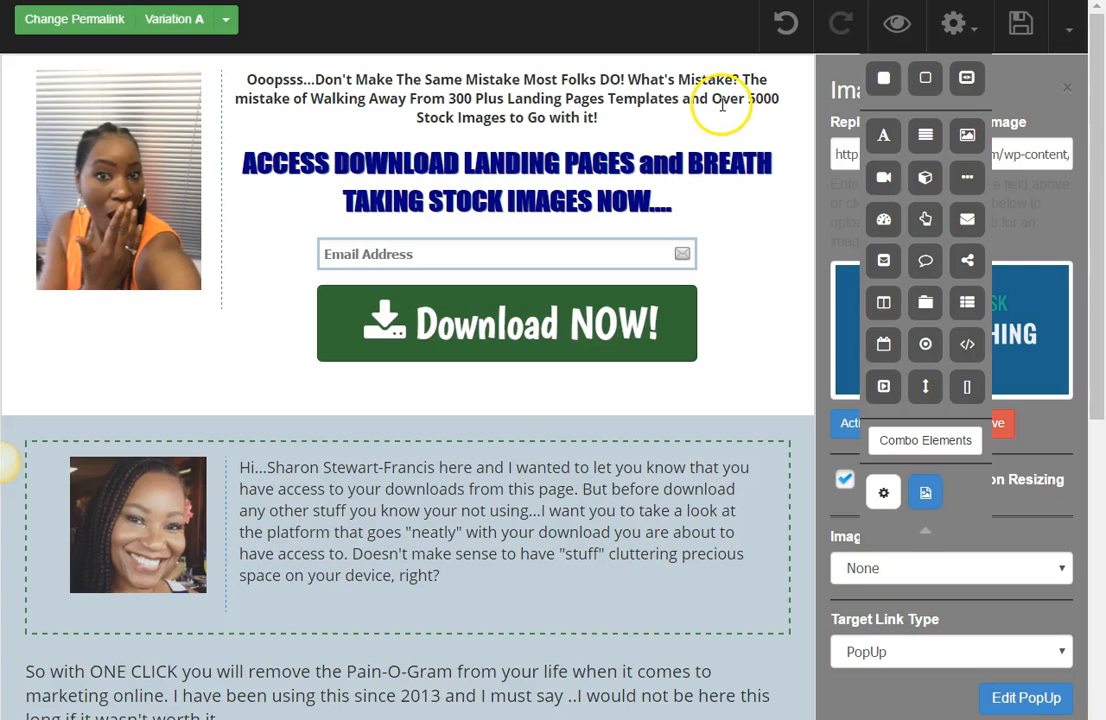
click(1019, 26)
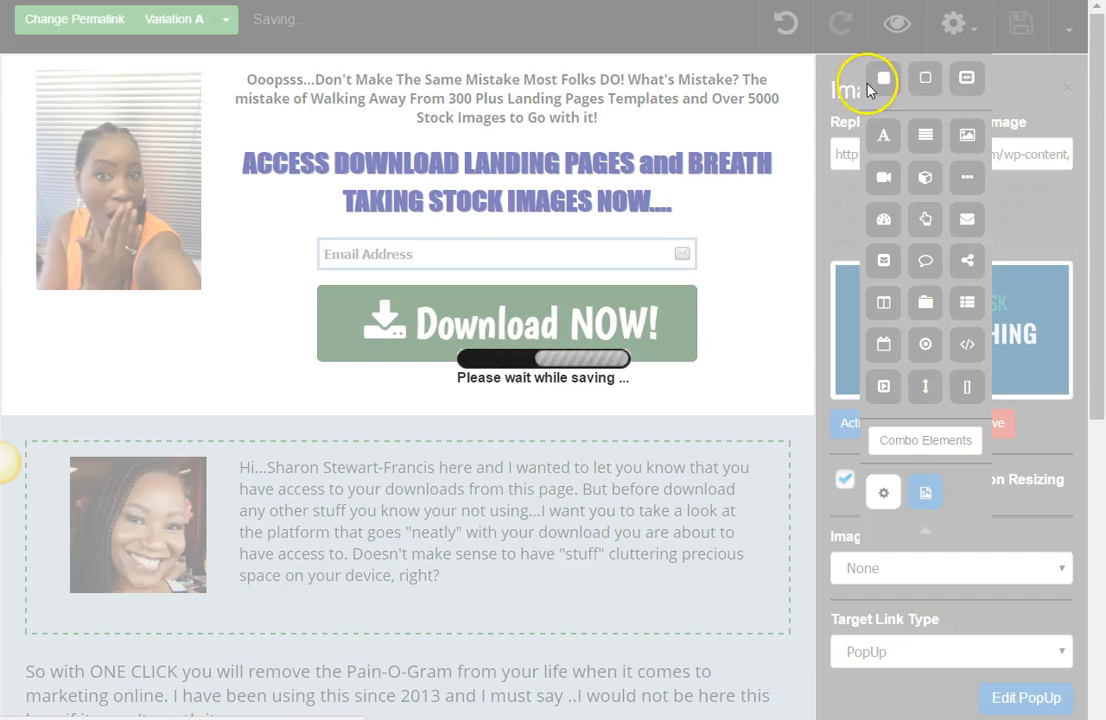
key(ctrl+w)
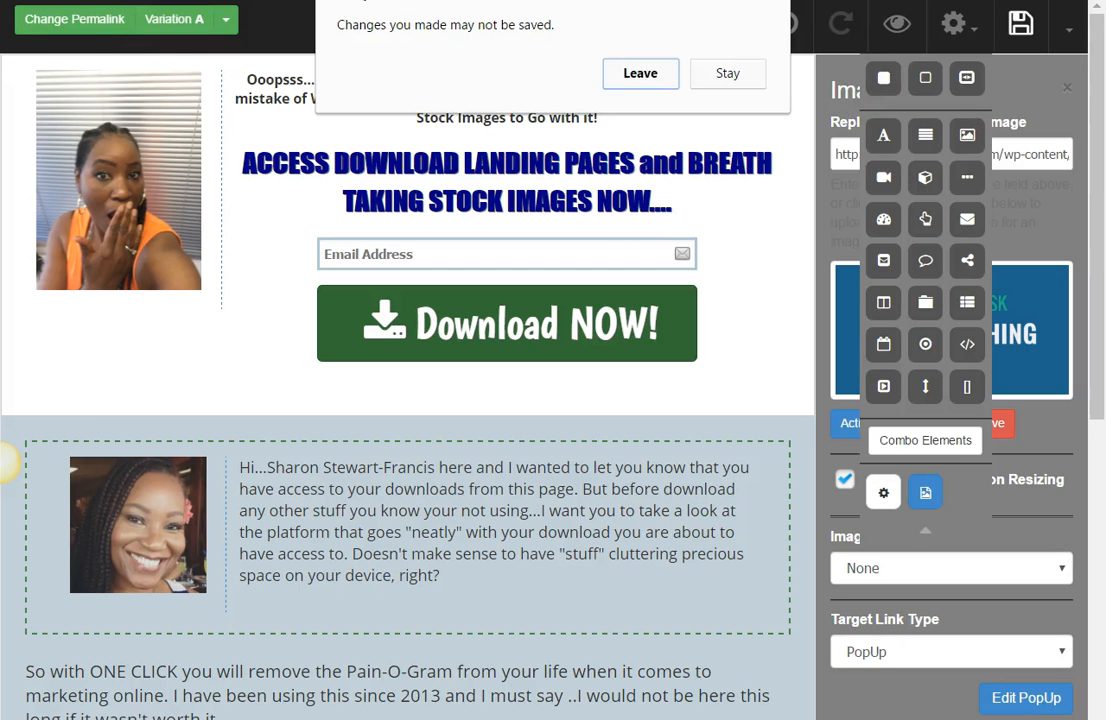
click(637, 74)
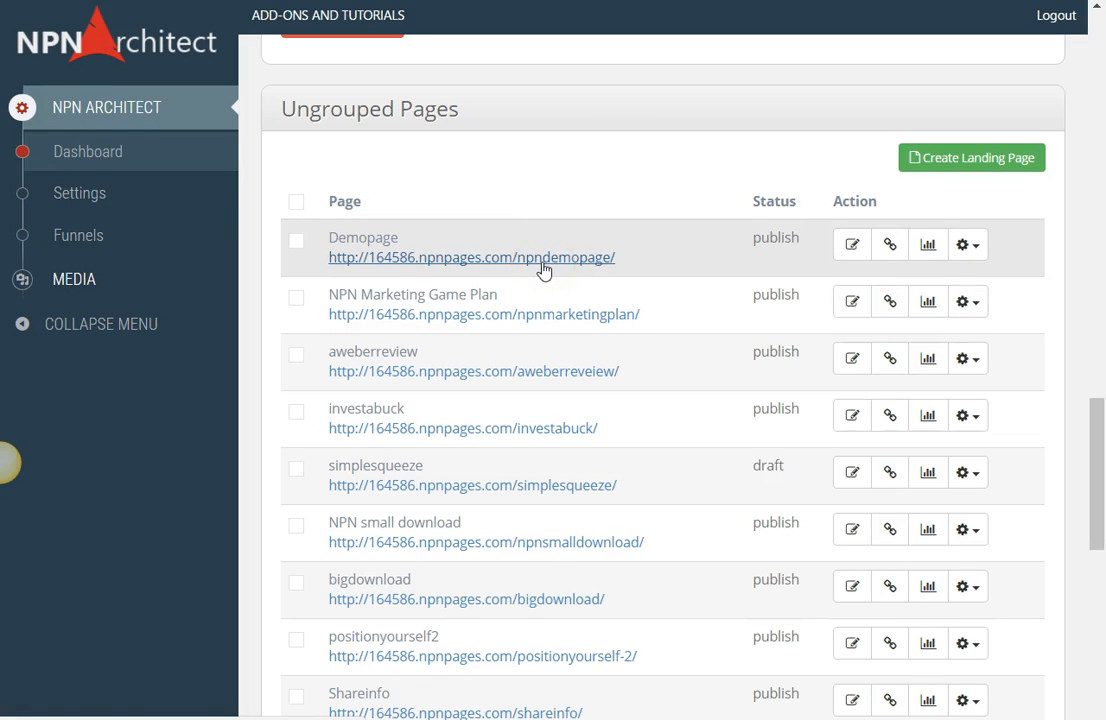
click(91, 22)
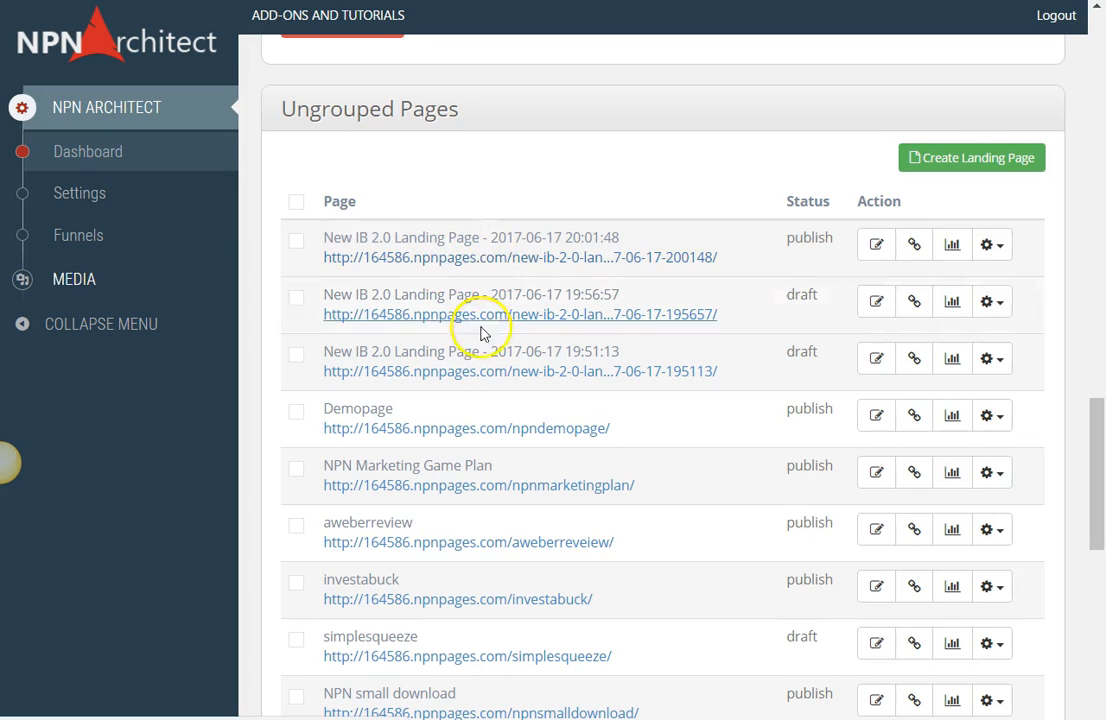
click(500, 258)
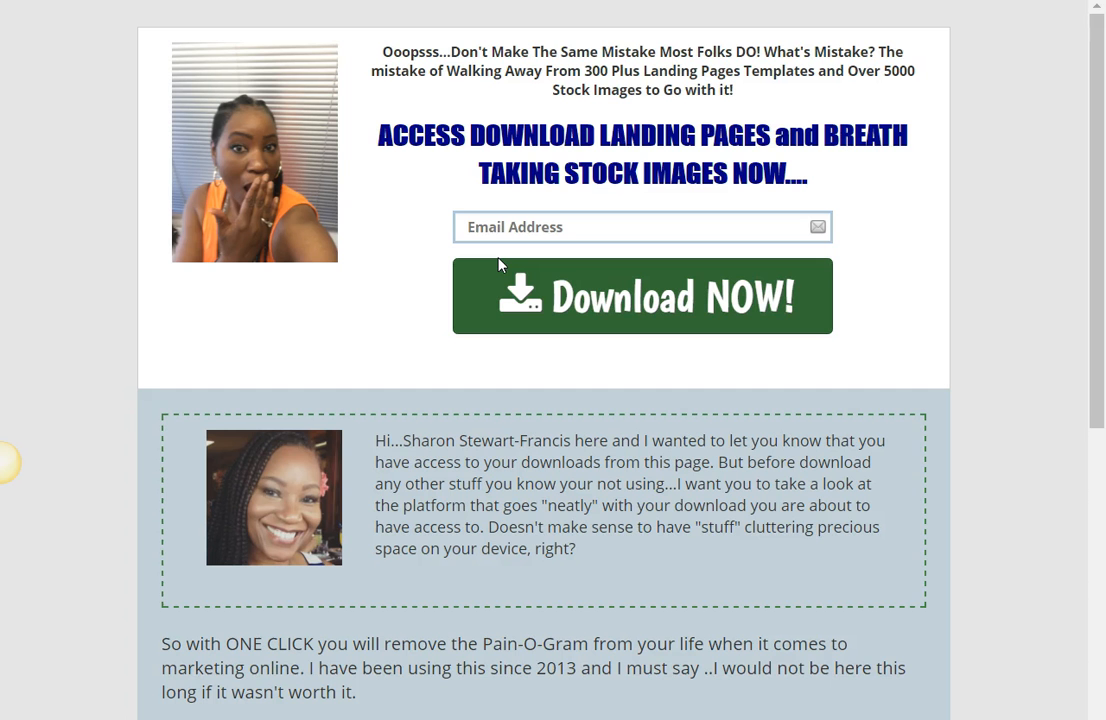
Step: Test the video thumbnail's opt-in popup on the live page and close it
drag(1102, 317, 1076, 565)
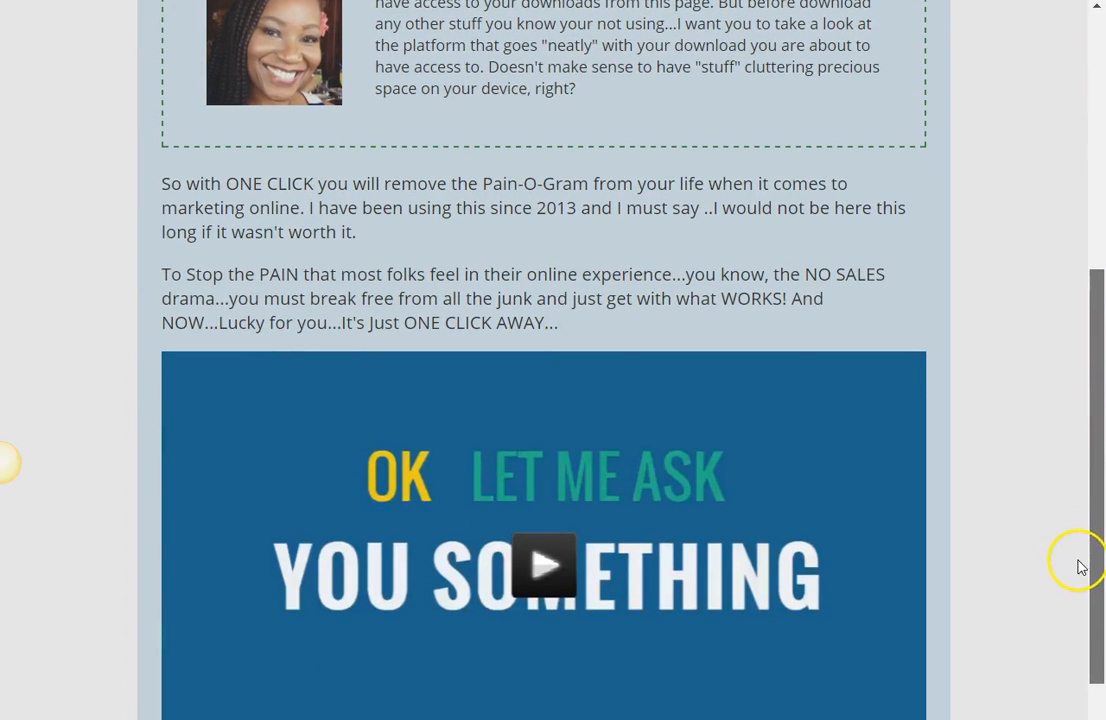
click(560, 578)
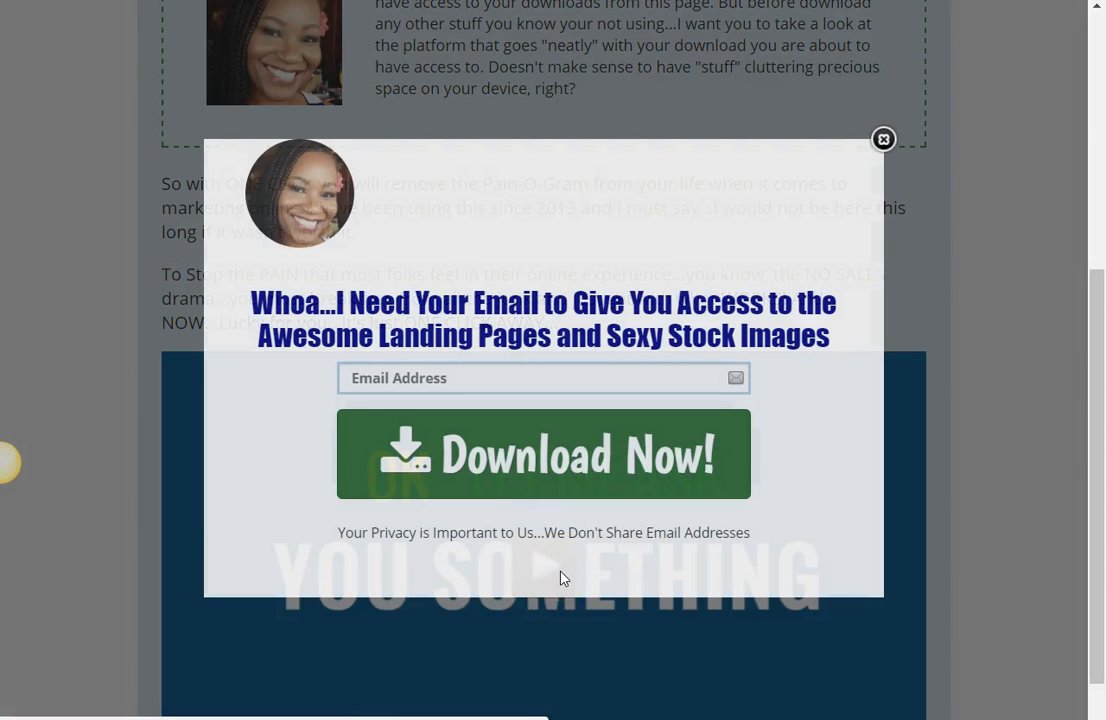
drag(1103, 425, 918, 185)
click(883, 139)
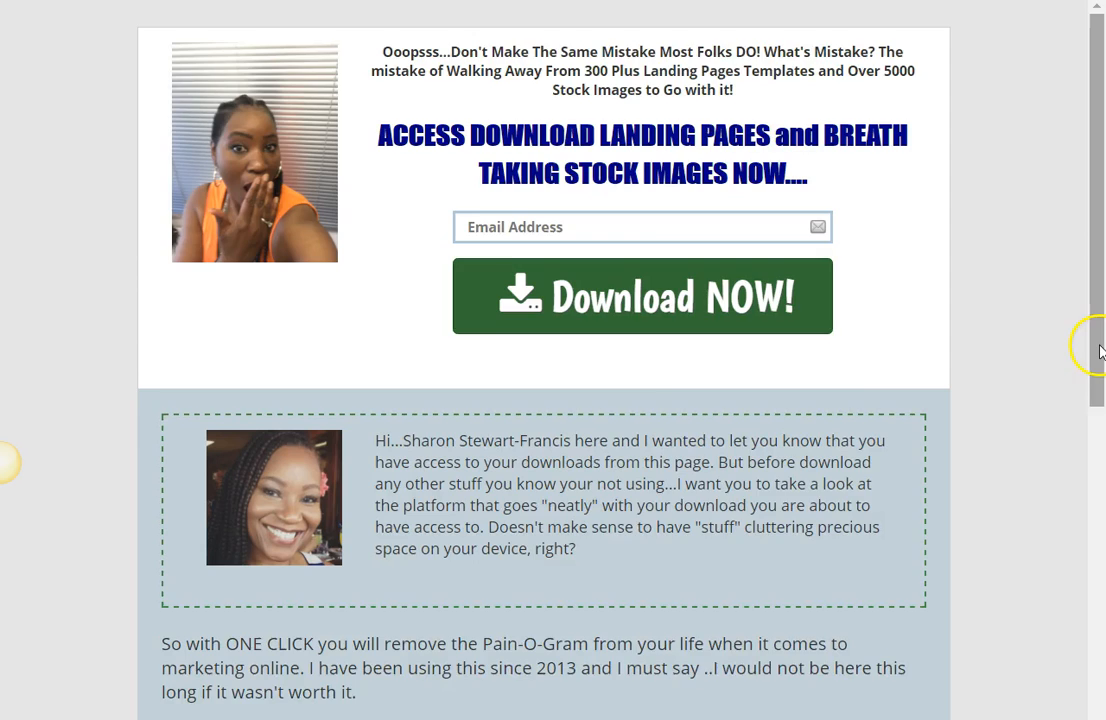
Step: Review the "WATCH IT NOW" headline on the updated live page and retest the popup opened by the video thumbnail
drag(1099, 346, 1094, 621)
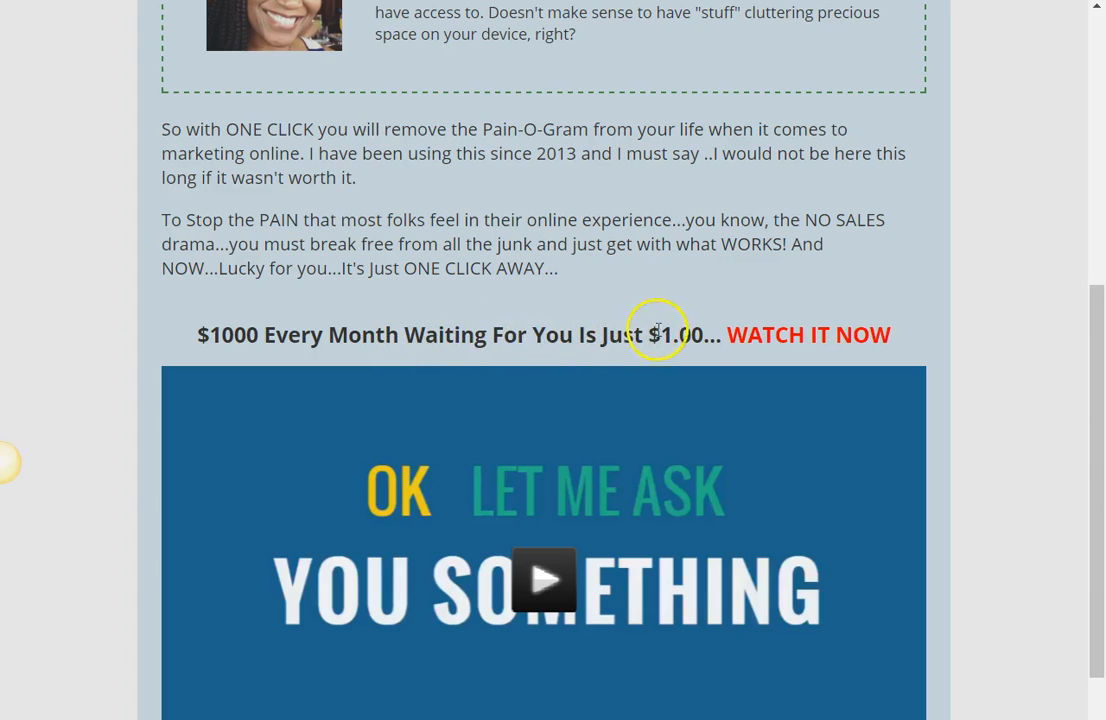
click(546, 564)
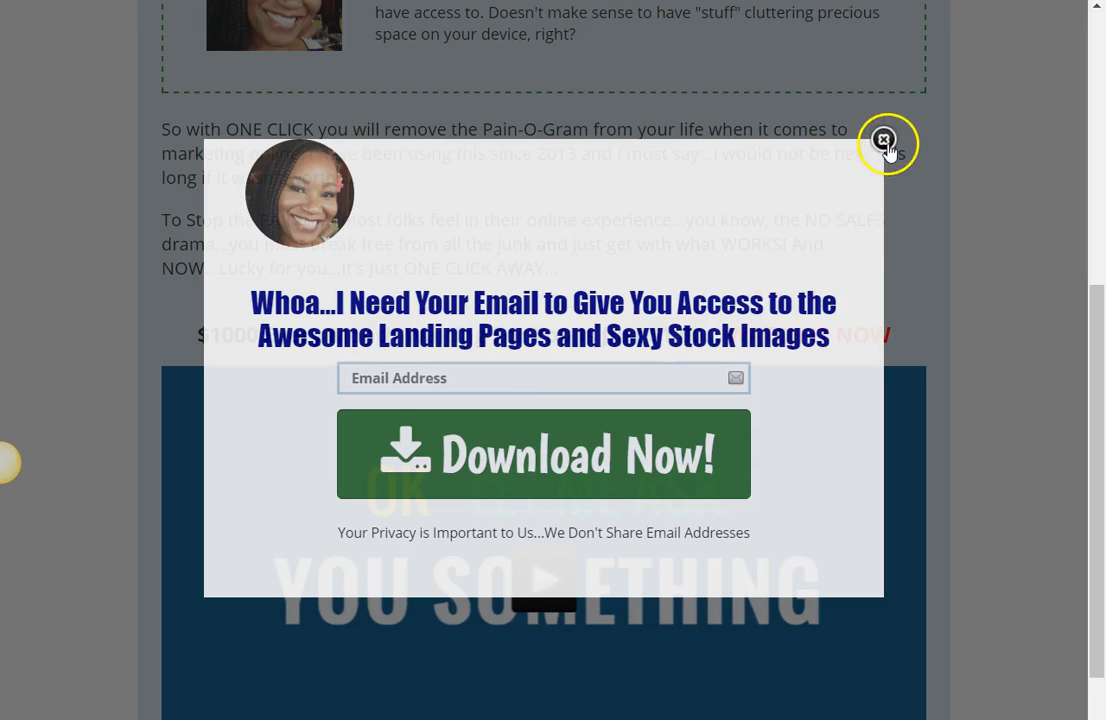
click(884, 140)
drag(1094, 407, 1103, 115)
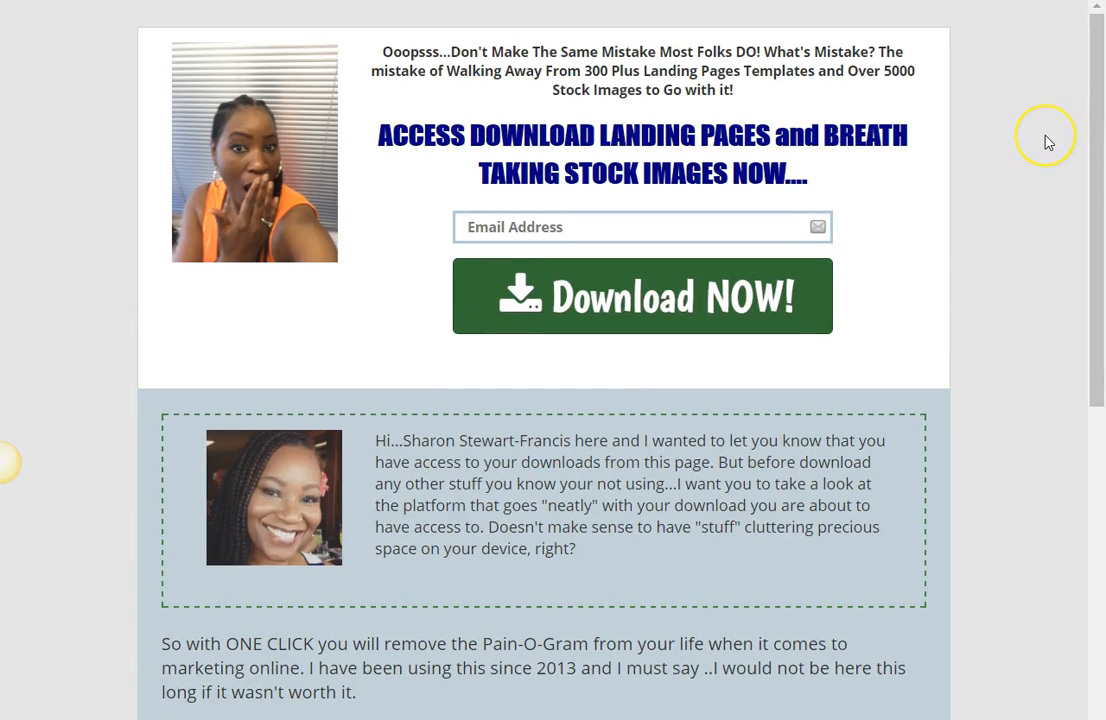